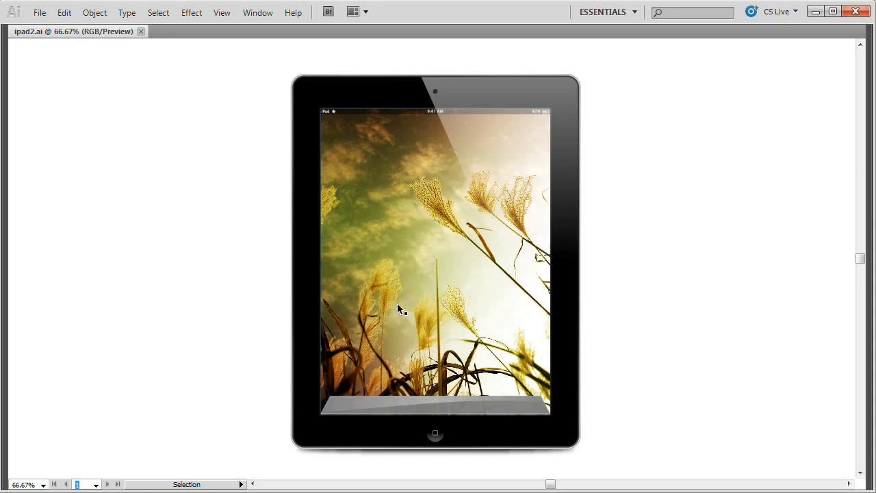
# Step: Close the ipad2.ai document and create a new RGB document sized 1920 by 1080 px
pyautogui.click(141, 32)
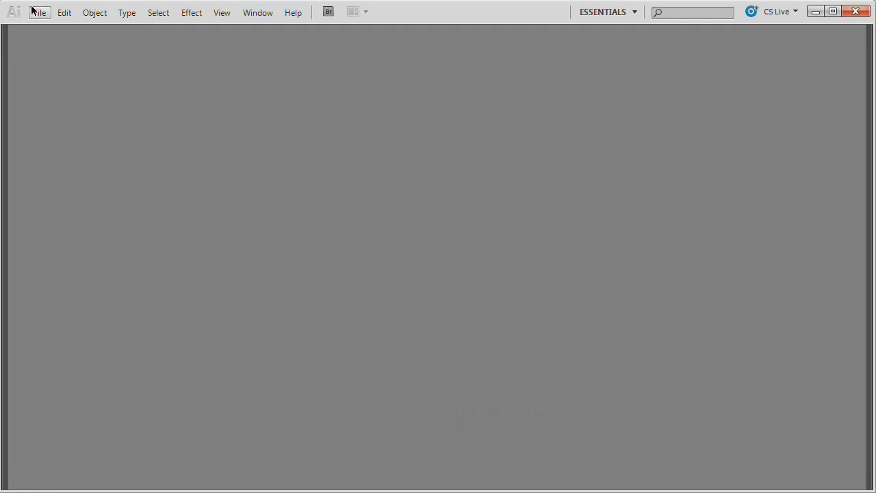
pyautogui.click(39, 13)
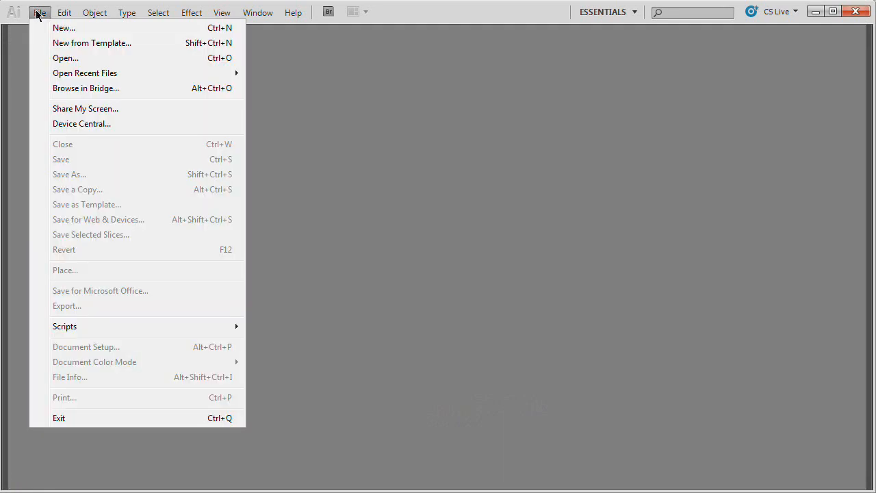
pyautogui.click(104, 32)
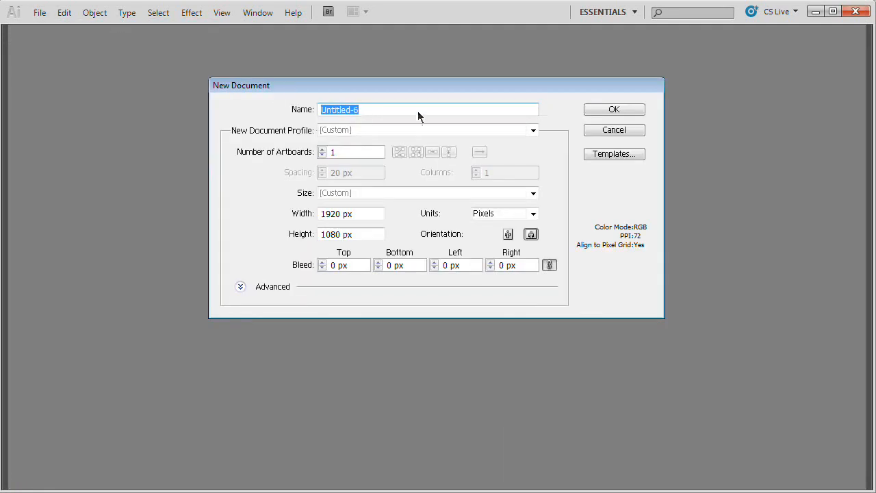
pyautogui.moveTo(417, 85); pyautogui.dragTo(414, 116)
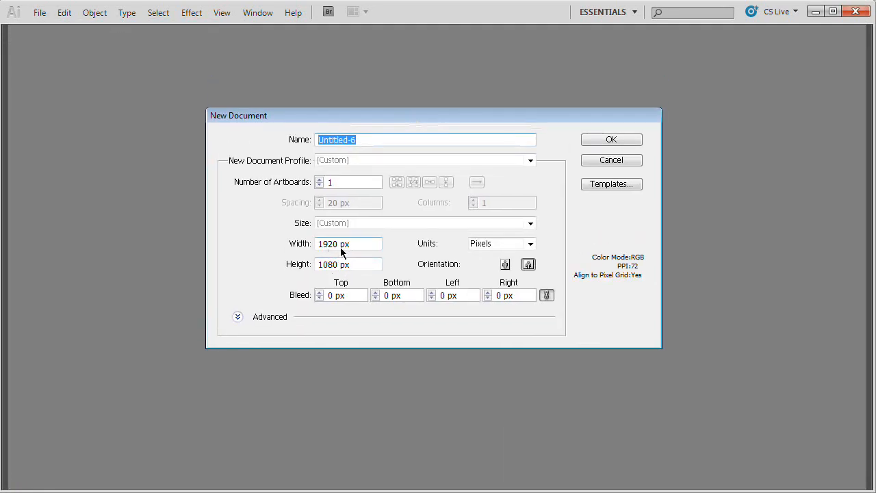
pyautogui.click(614, 138)
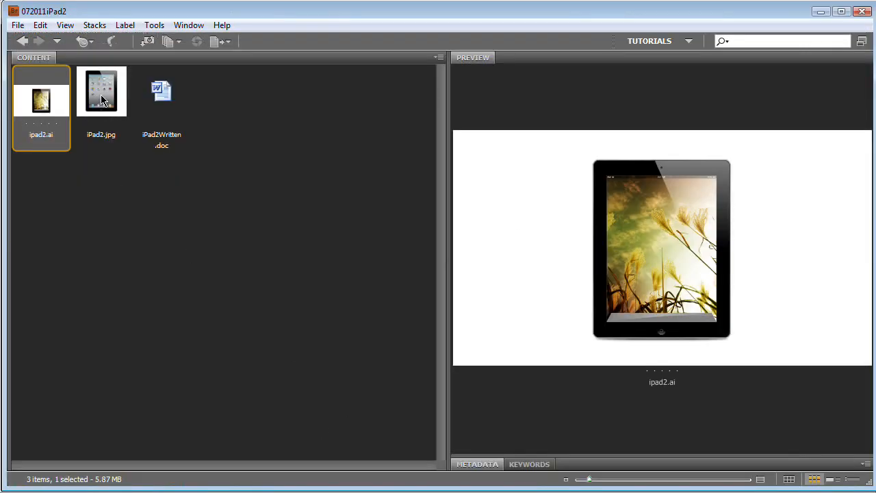
# Step: In Adobe Bridge, choose iPad2.jpg and place it in the new Illustrator document
pyautogui.click(102, 99)
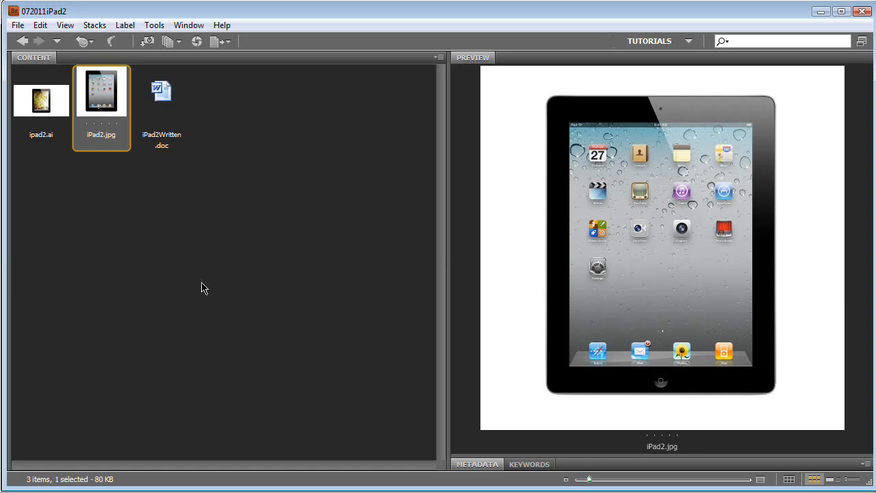
pyautogui.click(18, 26)
pyautogui.moveTo(118, 349)
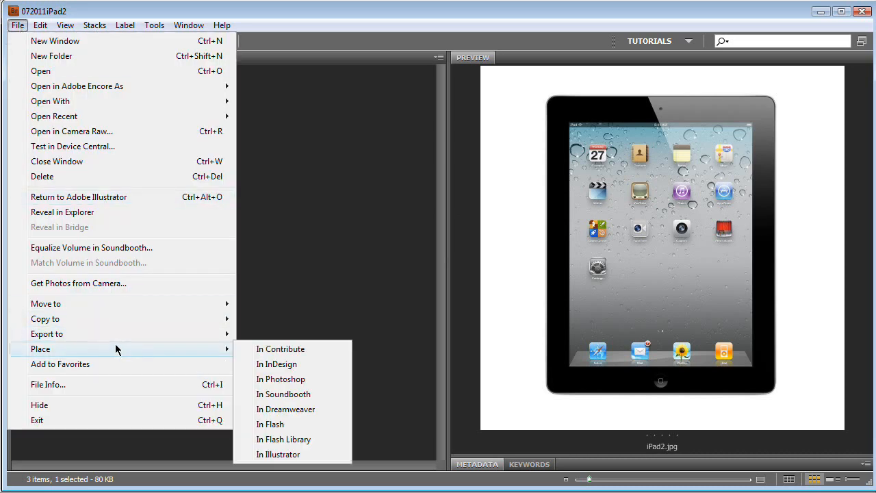
pyautogui.click(277, 455)
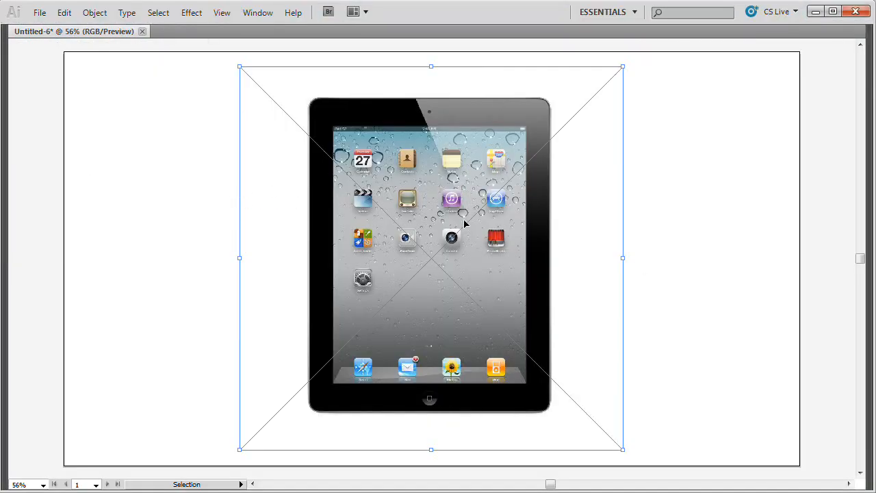
# Step: Show the hidden panels and move the placed tablet image toward the artboard's right side, to about X 1406 px, Y 540 px
pyautogui.press('Tab')
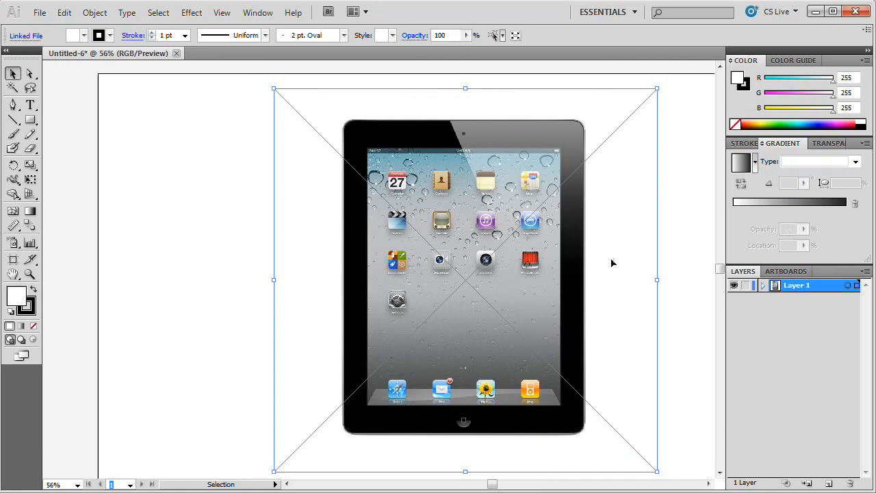
pyautogui.moveTo(543, 276); pyautogui.dragTo(425, 272)
pyautogui.moveTo(370, 236); pyautogui.dragTo(440, 242)
pyautogui.moveTo(399, 214); pyautogui.dragTo(643, 226)
pyautogui.moveTo(338, 290)
pyautogui.mouseDown()
pyautogui.moveTo(331, 276)
pyautogui.moveTo(329, 286)
pyautogui.mouseUp()
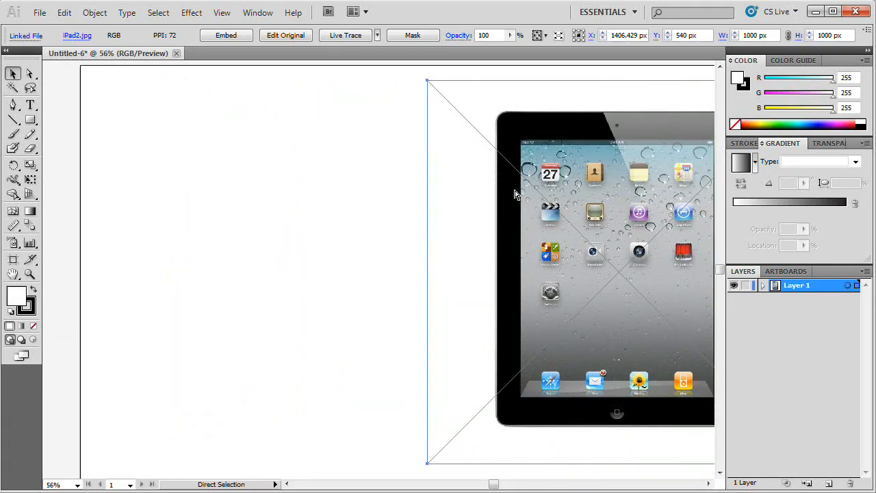
# Step: Save the document as iPad2Rec in Illustrator CS5 format, keeping the default save options
pyautogui.hotkey('ctrl', 'shift', 's')
pyautogui.write('iPad2Rec')
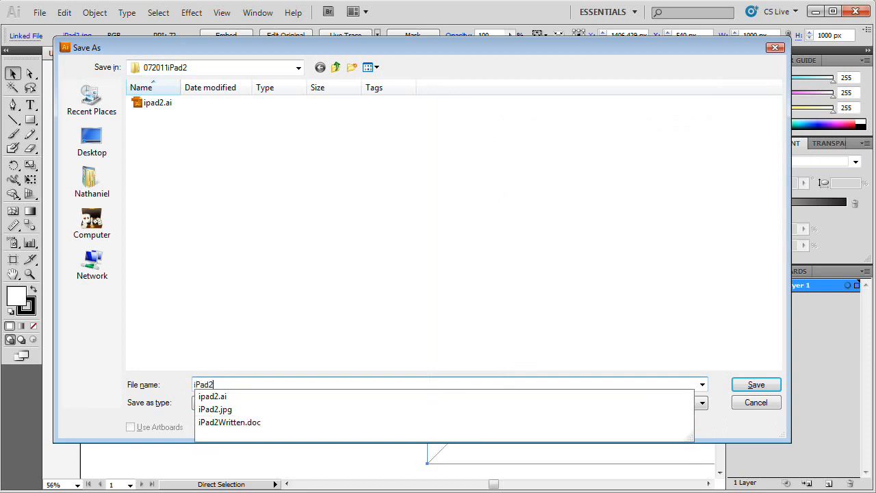
pyautogui.click(756, 385)
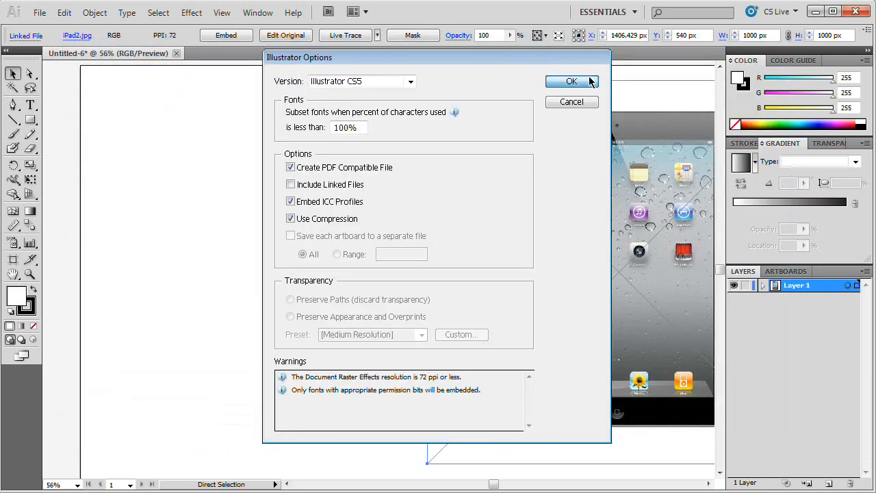
pyautogui.click(587, 81)
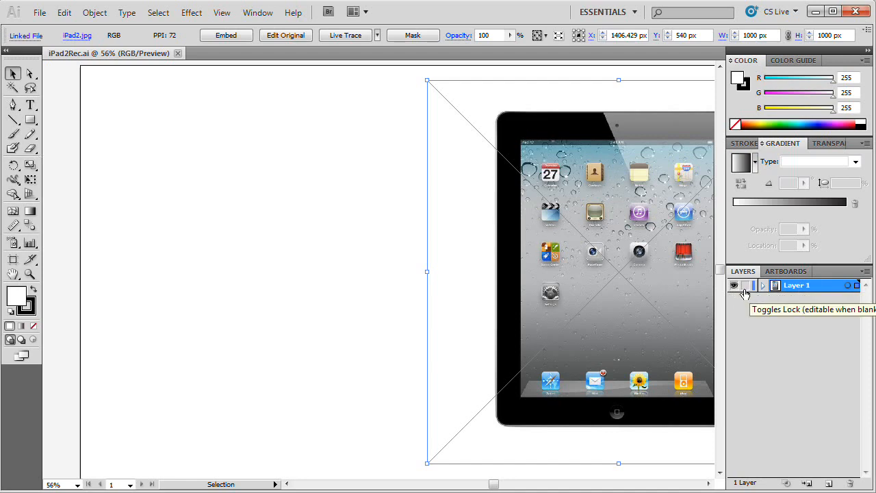
# Step: Lock Layer 1 with the reference image and add a layer above it named Frame+Screen, coloured Light Blue
pyautogui.click(745, 288)
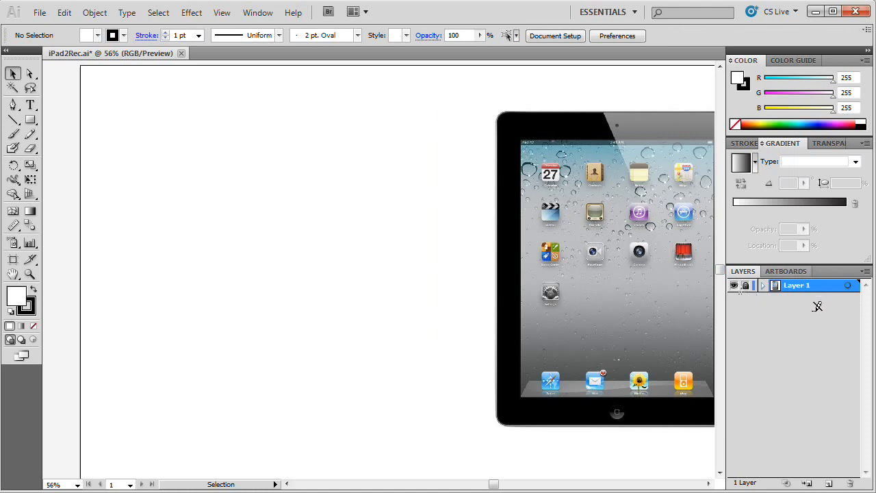
pyautogui.click(828, 483)
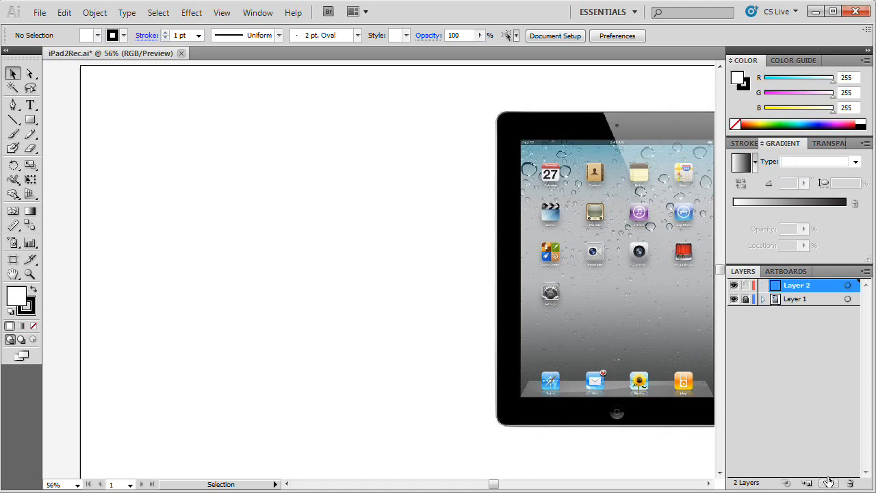
pyautogui.doubleClick(797, 288)
pyautogui.click(384, 233)
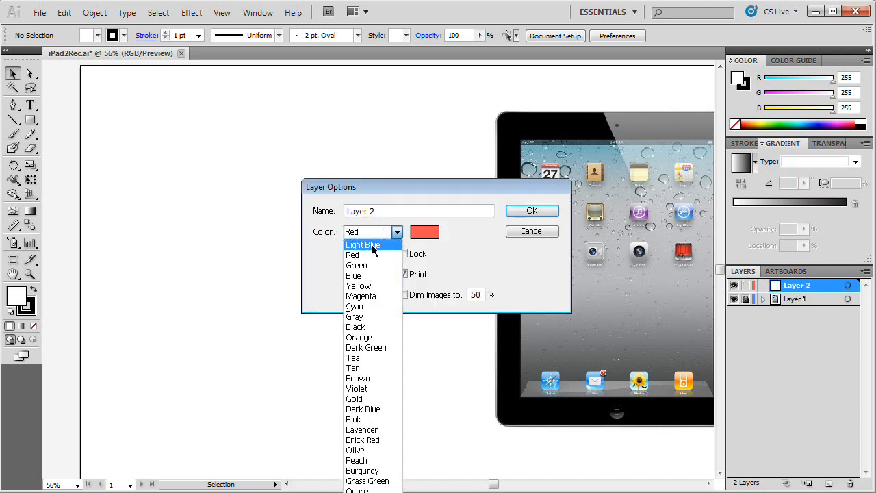
pyautogui.click(362, 245)
pyautogui.click(402, 213)
pyautogui.moveTo(402, 212); pyautogui.dragTo(289, 210)
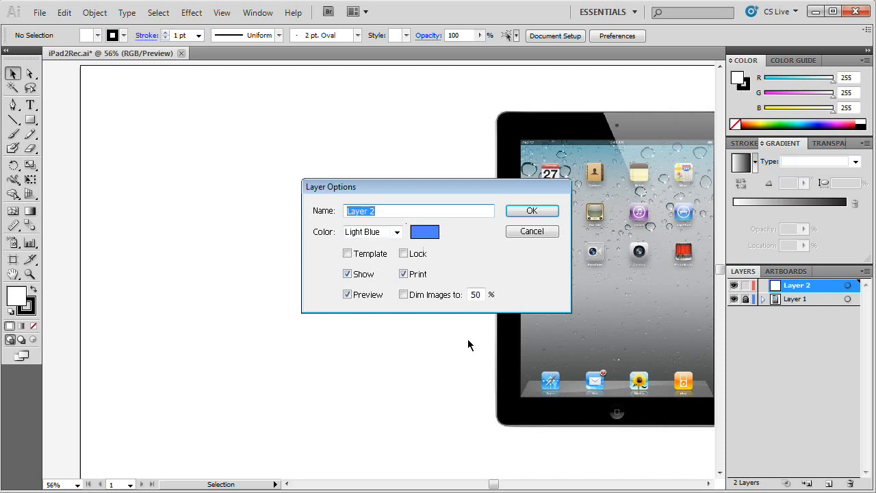
pyautogui.write('Frame+Screen')
pyautogui.press('Return')
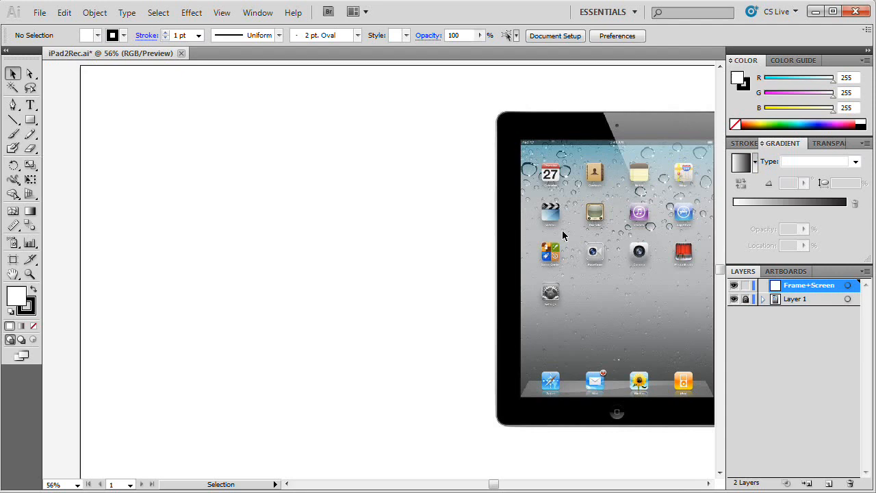
# Step: Collapse the panel dock to icons and measure the tablet's full width from its left outer edge to its right
pyautogui.press('space')
pyautogui.moveTo(428, 262); pyautogui.dragTo(504, 241)
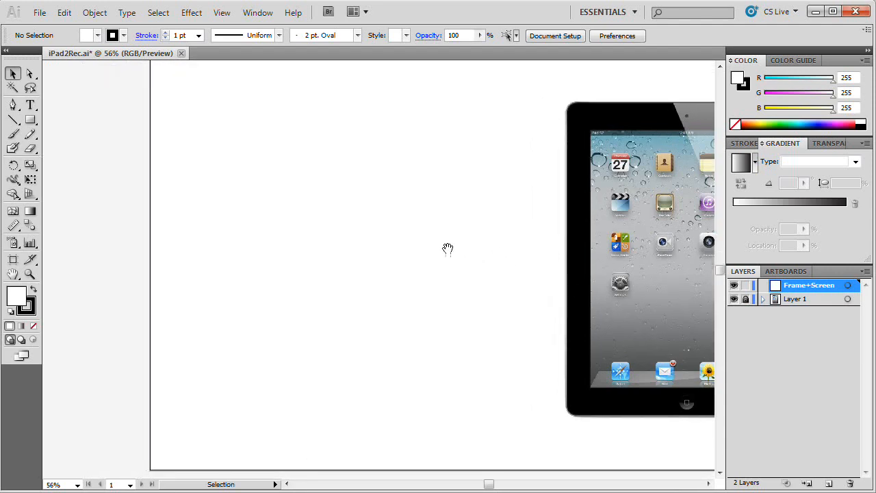
pyautogui.press('space')
pyautogui.moveTo(428, 260); pyautogui.dragTo(289, 248)
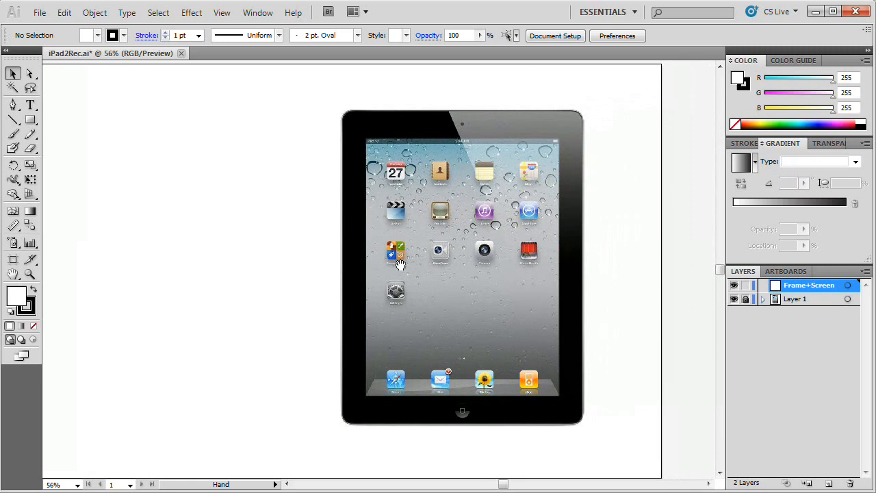
pyautogui.moveTo(400, 264); pyautogui.dragTo(410, 257)
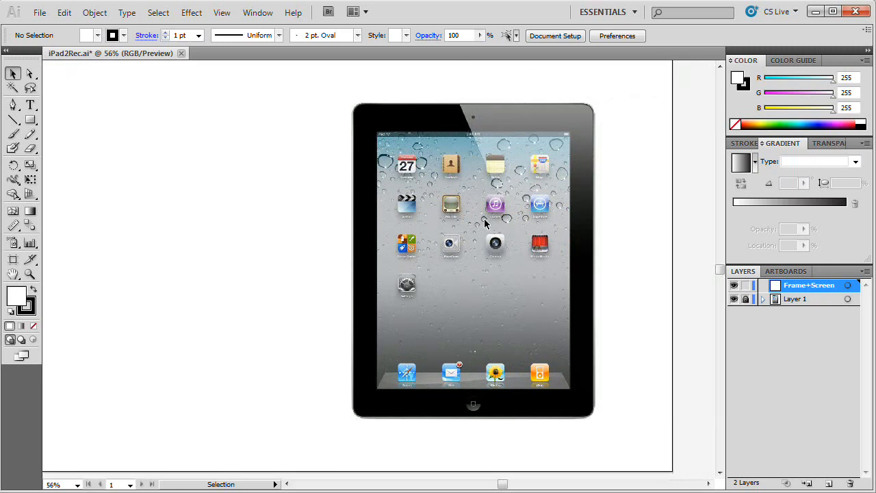
pyautogui.press('z')
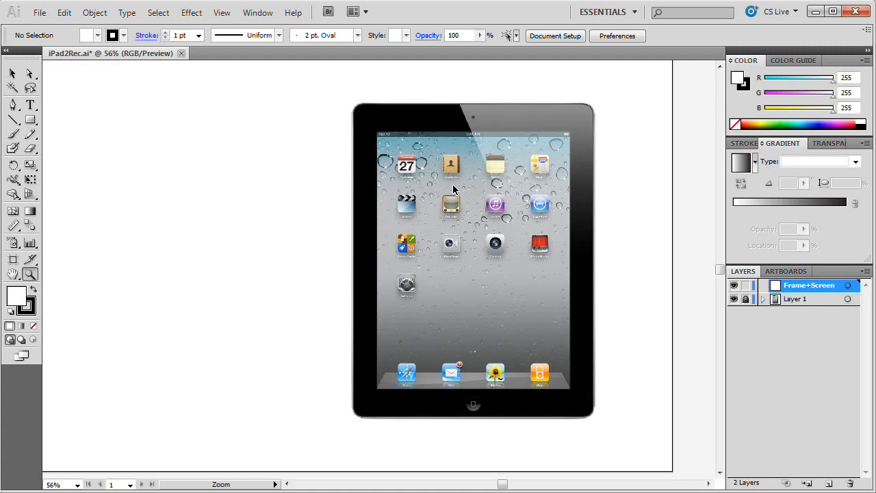
pyautogui.click(453, 189)
pyautogui.click(383, 267)
pyautogui.click(387, 284)
pyautogui.moveTo(407, 267); pyautogui.dragTo(461, 305)
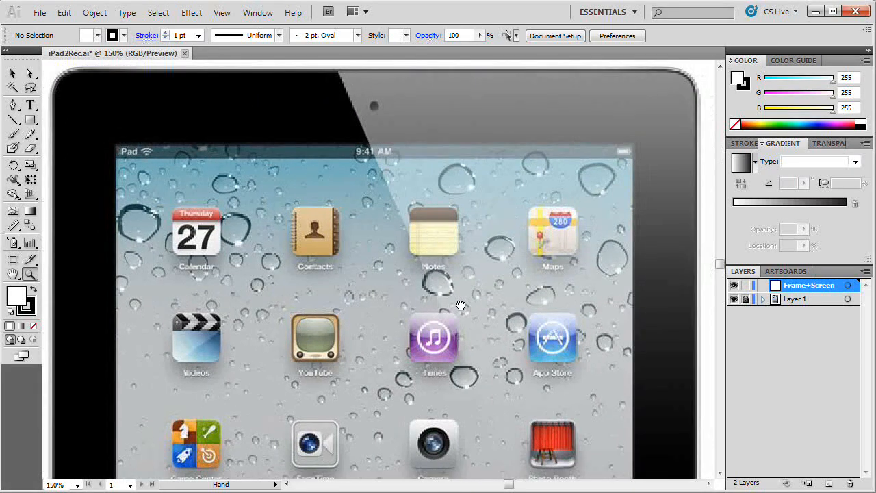
pyautogui.click(867, 51)
pyautogui.moveTo(641, 225); pyautogui.dragTo(739, 251)
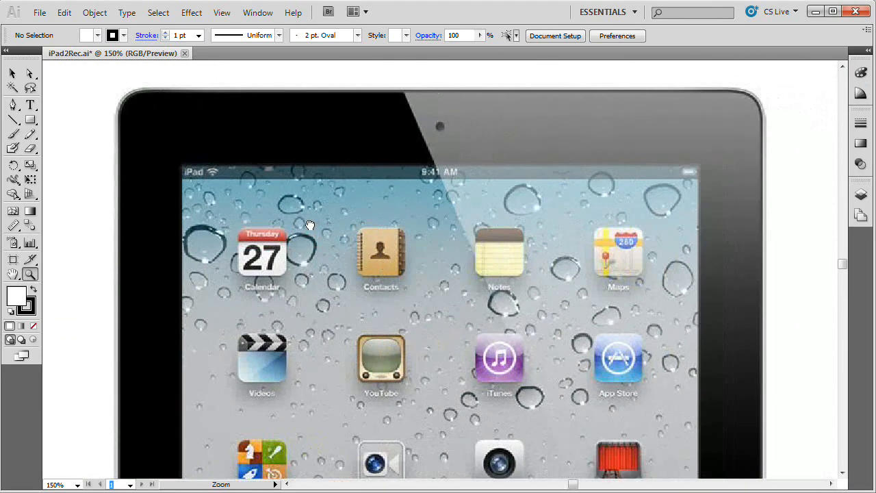
pyautogui.moveTo(13, 226); pyautogui.dragTo(68, 243)
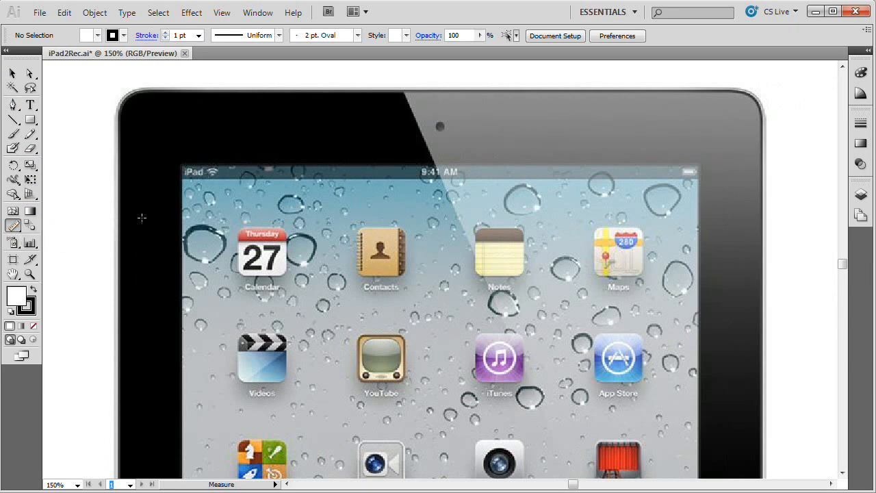
pyautogui.moveTo(113, 223); pyautogui.dragTo(767, 239)
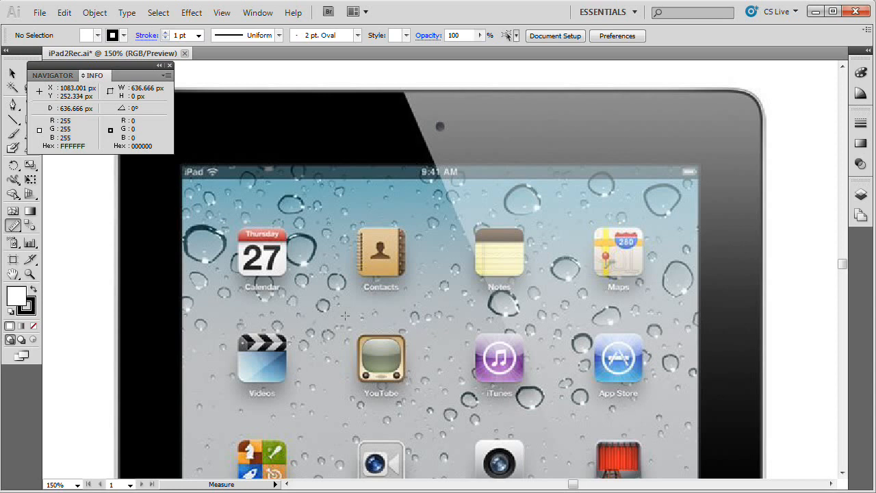
pyautogui.click(169, 65)
# Step: Measure the tablet's full height from its upper outer edge to its lower outer edge
pyautogui.hotkey('ctrl', '-')
pyautogui.hotkey('ctrl', '-')
pyautogui.press('space')
pyautogui.moveTo(368, 263); pyautogui.dragTo(348, 159)
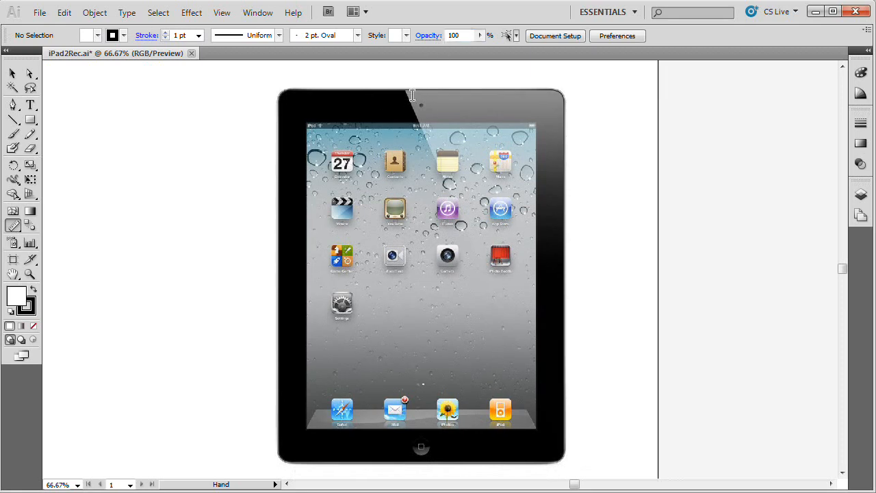
pyautogui.moveTo(427, 87); pyautogui.dragTo(423, 458)
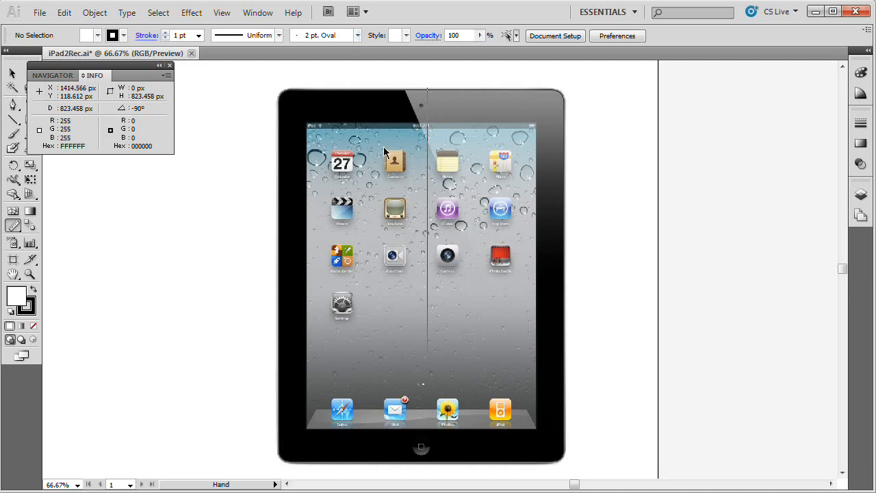
pyautogui.click(170, 66)
# Step: Choose the Rectangle tool and set the stroke to none for new shapes
pyautogui.moveTo(371, 237); pyautogui.dragTo(590, 237)
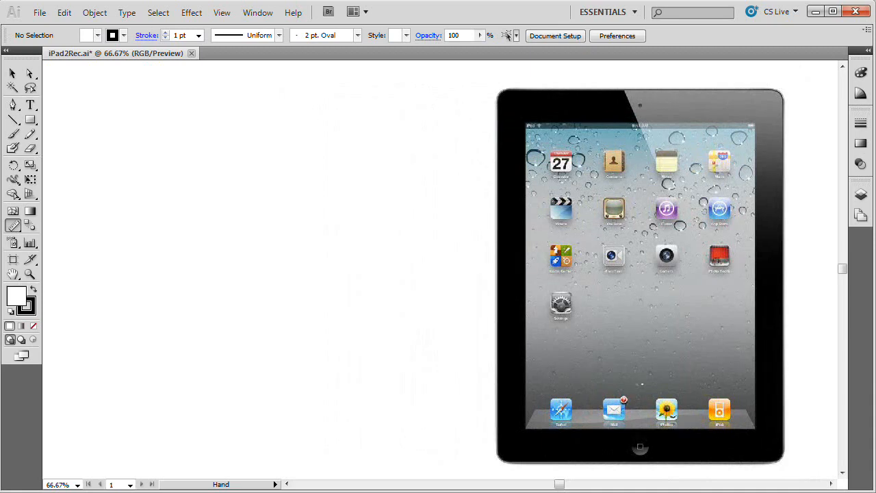
pyautogui.click(30, 120)
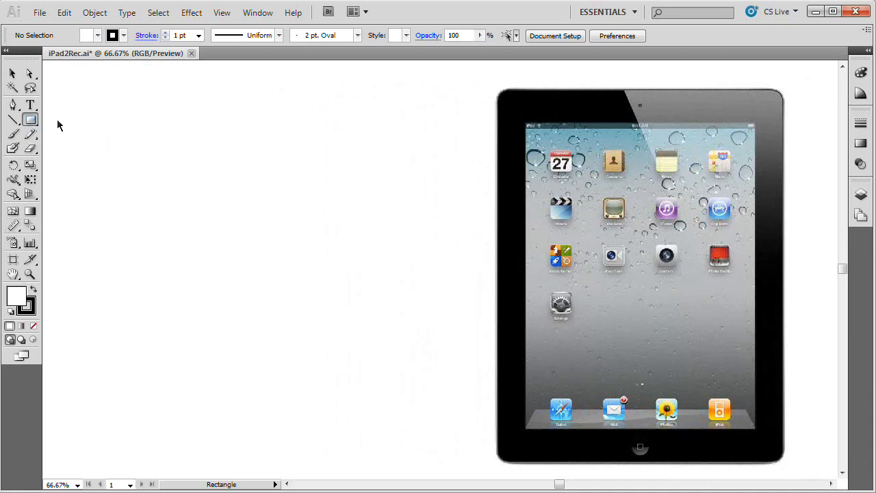
pyautogui.moveTo(30, 120); pyautogui.dragTo(61, 123)
pyautogui.click(33, 304)
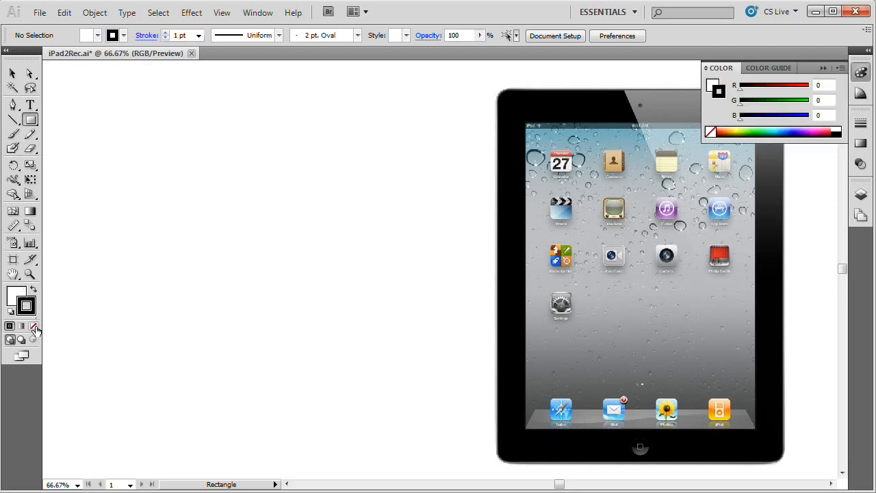
pyautogui.click(33, 327)
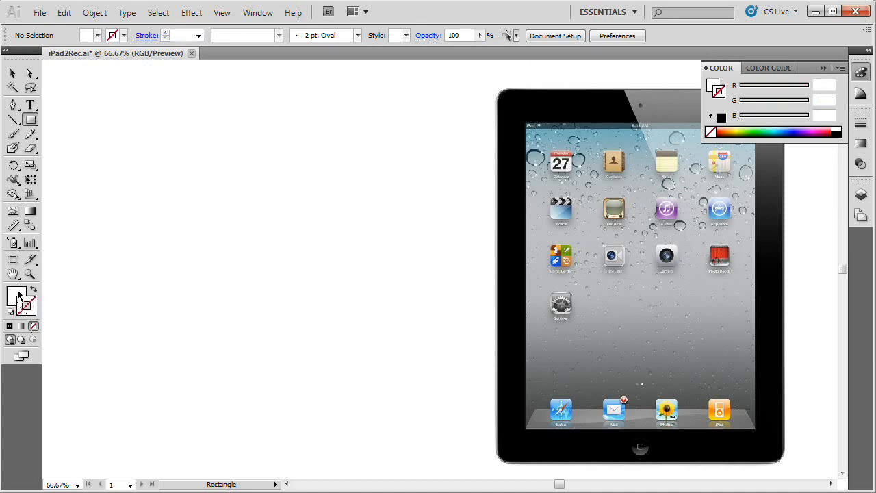
# Step: Set the fill to a bright orange, RGB 255, 189, 41
pyautogui.click(18, 301)
pyautogui.doubleClick(17, 301)
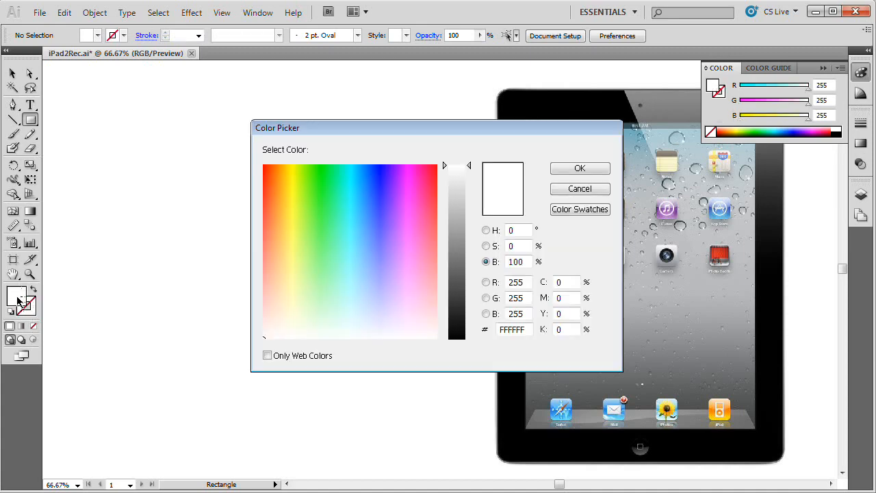
pyautogui.moveTo(456, 199); pyautogui.dragTo(457, 165)
pyautogui.click(370, 221)
pyautogui.moveTo(371, 222)
pyautogui.mouseDown()
pyautogui.moveTo(348, 230)
pyautogui.moveTo(406, 219)
pyautogui.moveTo(293, 203)
pyautogui.moveTo(279, 212)
pyautogui.moveTo(284, 192)
pyautogui.mouseUp()
pyautogui.click(579, 169)
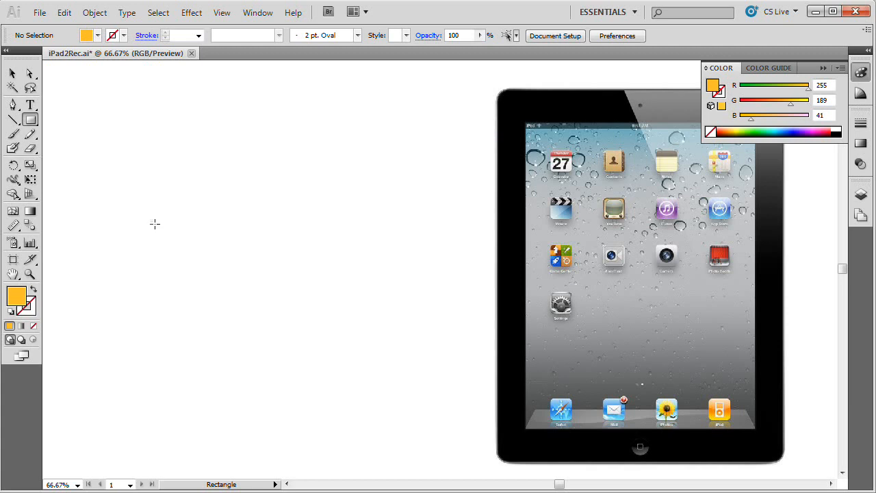
# Step: Draw a 635 by 822 px rectangle in the blank area beside the tablet photo, positioned level with the tablet
pyautogui.click(161, 150)
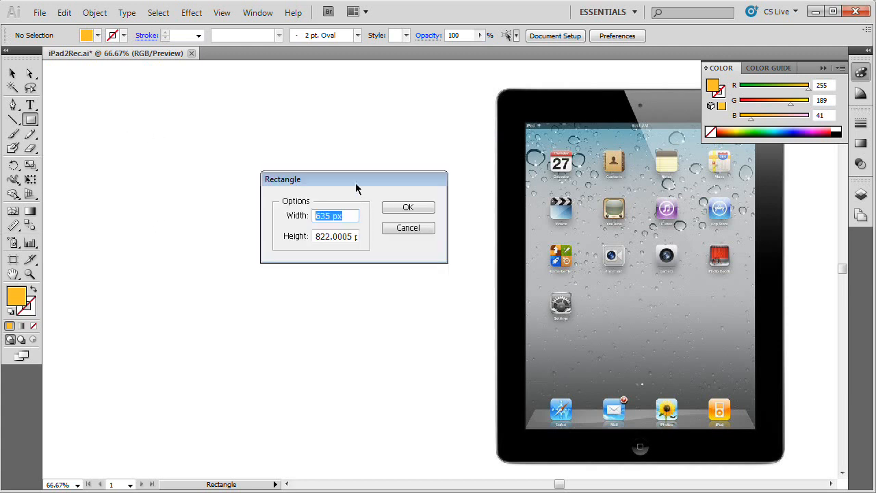
pyautogui.moveTo(358, 185); pyautogui.dragTo(309, 196)
pyautogui.click(300, 226)
pyautogui.moveTo(300, 226); pyautogui.dragTo(196, 226)
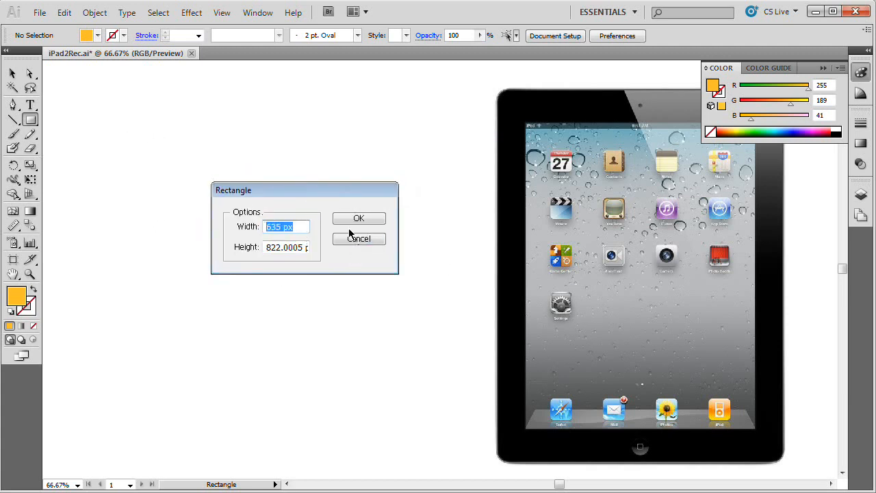
pyautogui.write('635')
pyautogui.press('Tab')
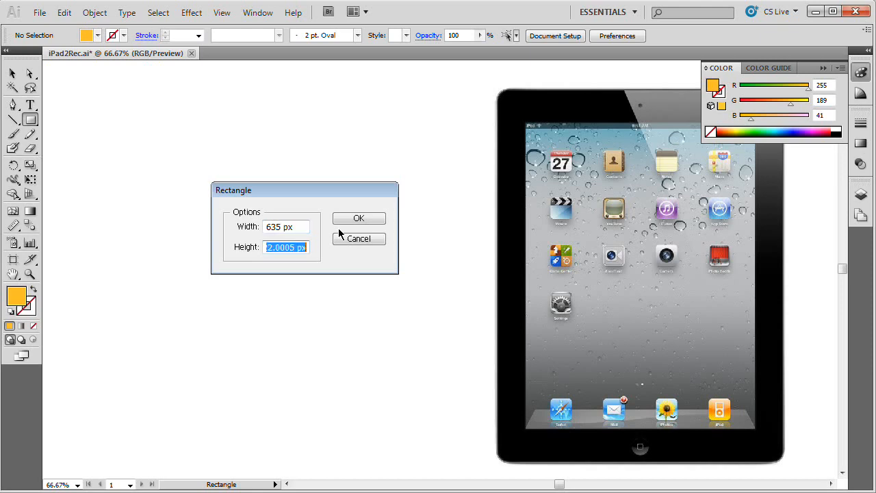
pyautogui.write('822')
pyautogui.click(359, 219)
pyautogui.press('v')
pyautogui.moveTo(356, 209); pyautogui.dragTo(353, 197)
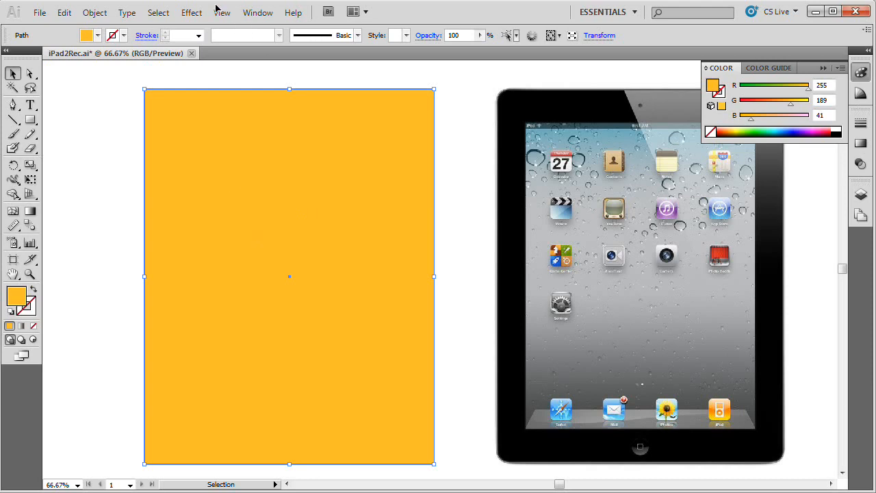
# Step: Apply the Round Corners effect to the orange rectangle with a 40 px radius and the preview on
pyautogui.click(192, 12)
pyautogui.moveTo(313, 170)
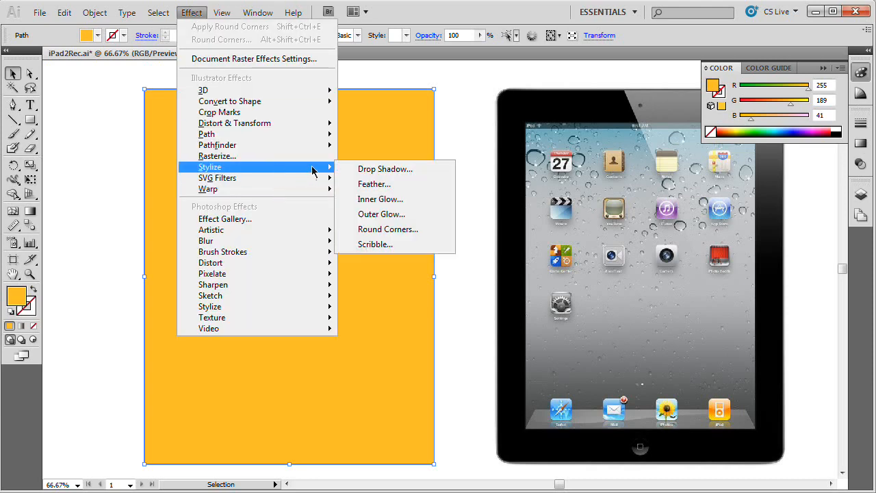
pyautogui.click(383, 230)
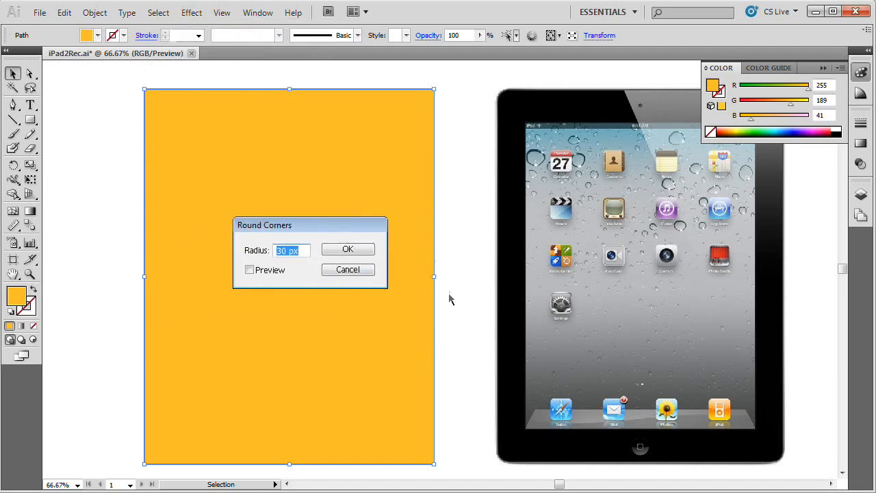
pyautogui.write('40')
pyautogui.click(249, 270)
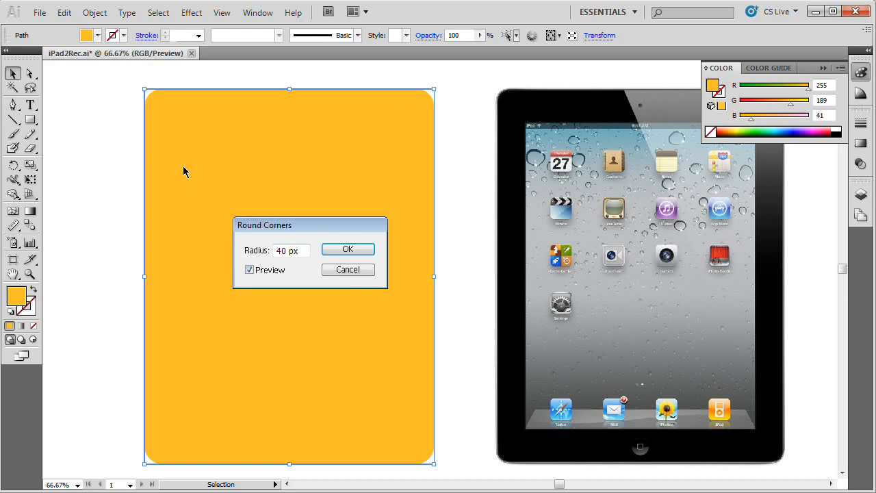
pyautogui.click(350, 250)
# Step: Move the orange rectangle over the tablet photo and align its upper-left corner with the tablet's outer edges
pyautogui.moveTo(382, 140); pyautogui.dragTo(753, 153)
pyautogui.moveTo(602, 178); pyautogui.dragTo(580, 161)
pyautogui.press('z')
pyautogui.click(536, 119)
pyautogui.click(459, 249)
pyautogui.click(425, 258)
pyautogui.moveTo(370, 284); pyautogui.dragTo(456, 202)
pyautogui.press('v')
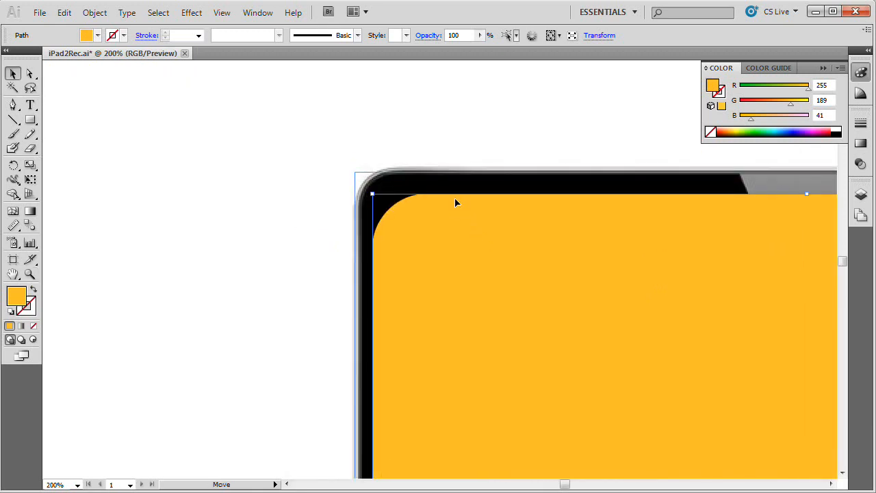
pyautogui.press('Left')
pyautogui.press('Left')
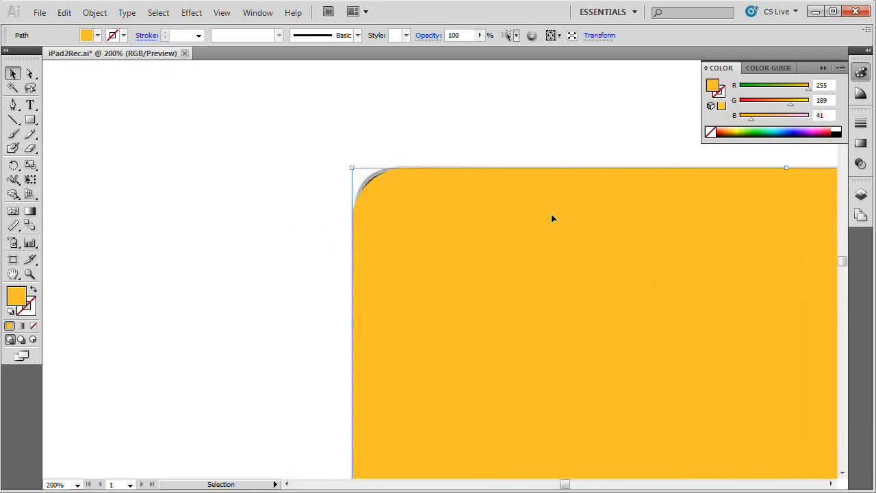
pyautogui.press('Right')
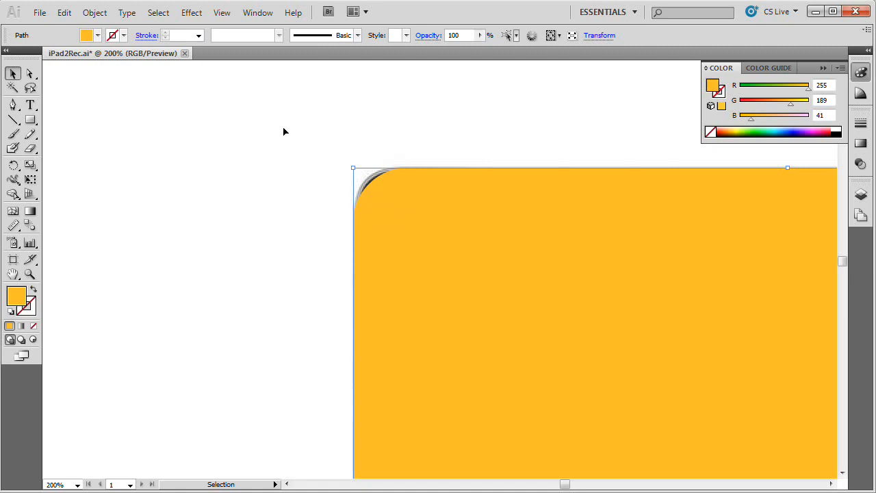
# Step: Edit the rectangle's existing Round Corners effect and set its radius to 30 px
pyautogui.click(260, 14)
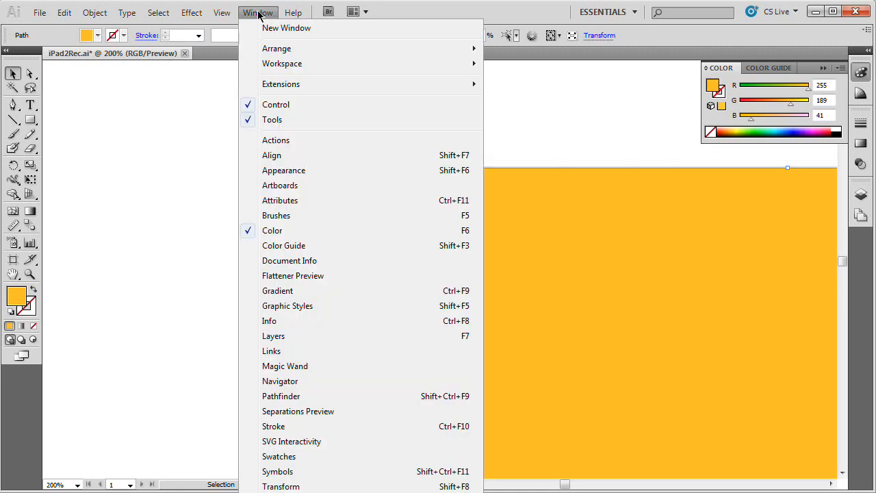
pyautogui.click(344, 175)
pyautogui.moveTo(180, 101); pyautogui.dragTo(176, 109)
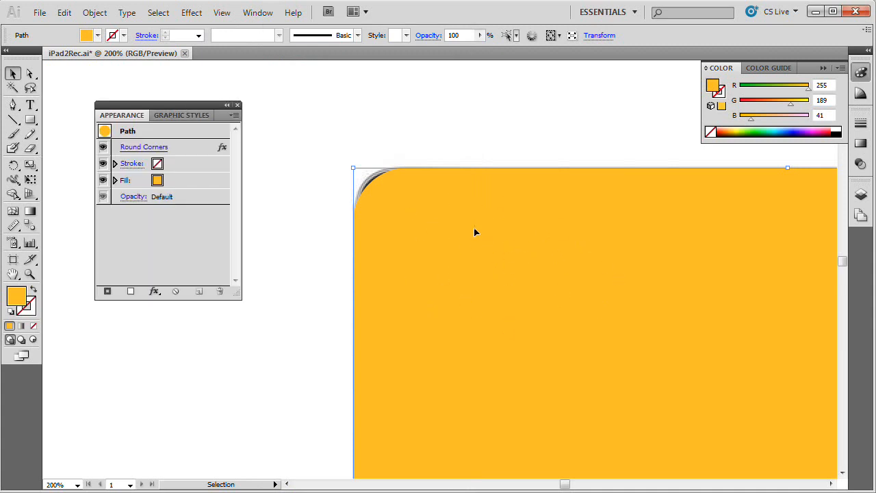
pyautogui.click(137, 147)
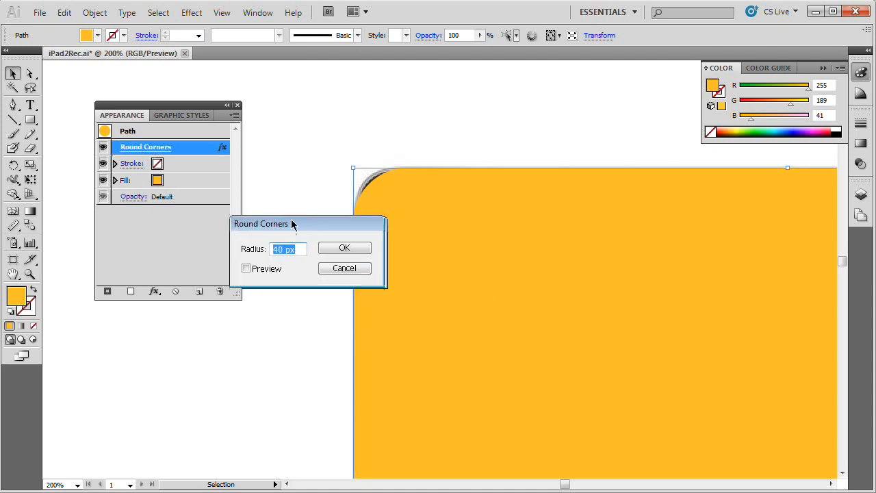
pyautogui.moveTo(347, 223); pyautogui.dragTo(264, 214)
pyautogui.click(165, 260)
pyautogui.moveTo(220, 243); pyautogui.dragTo(120, 247)
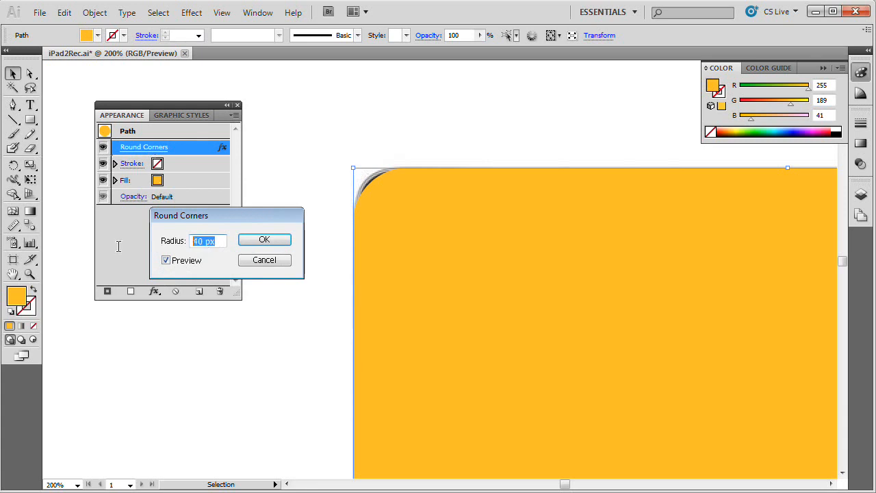
pyautogui.write('30')
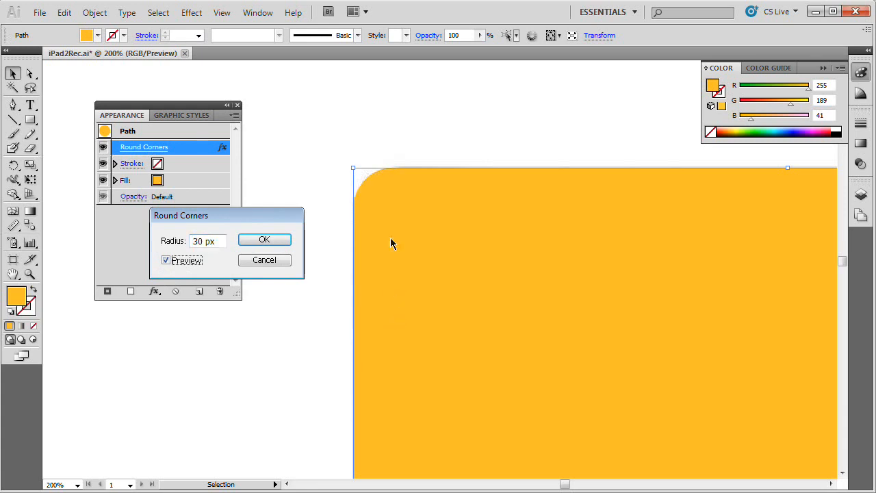
pyautogui.click(264, 239)
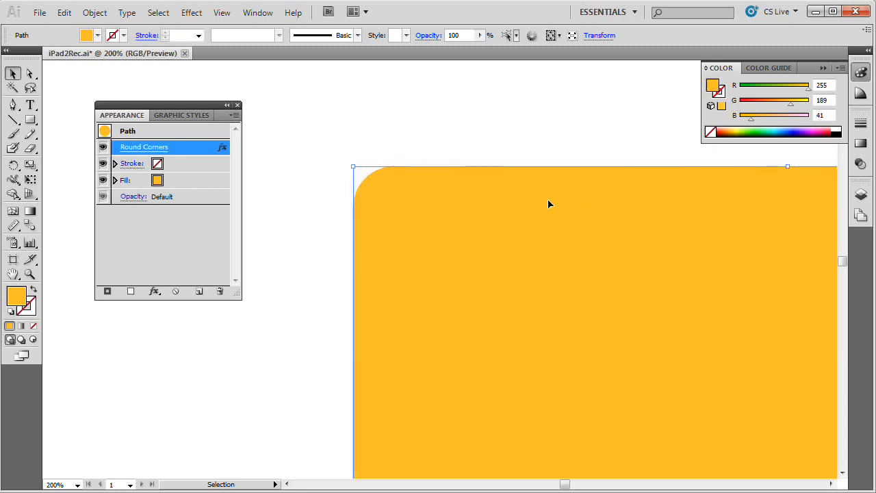
pyautogui.click(238, 106)
# Step: Move the rounded rectangle off the tablet photo, back to the blank area beside it
pyautogui.hotkey('ctrl', '-')
pyautogui.hotkey('ctrl', '-')
pyautogui.hotkey('ctrl', '-')
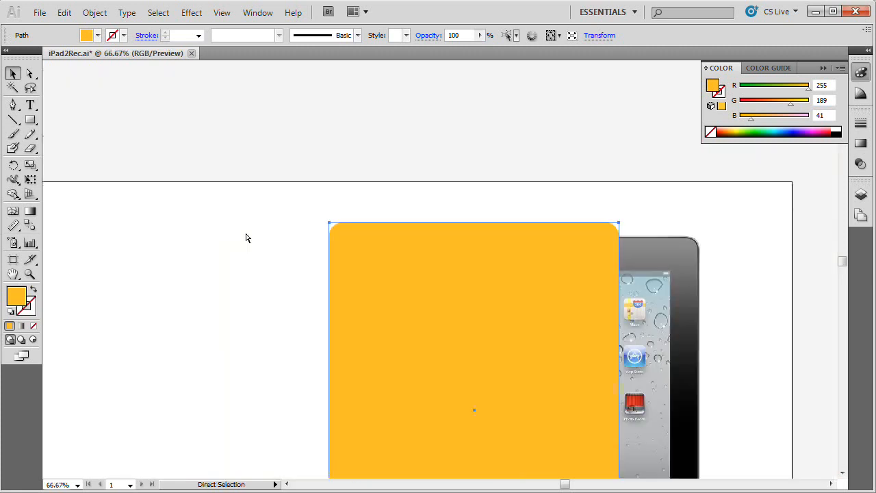
pyautogui.press('space')
pyautogui.moveTo(471, 316); pyautogui.dragTo(477, 184)
pyautogui.moveTo(511, 238); pyautogui.dragTo(356, 243)
pyautogui.press('space')
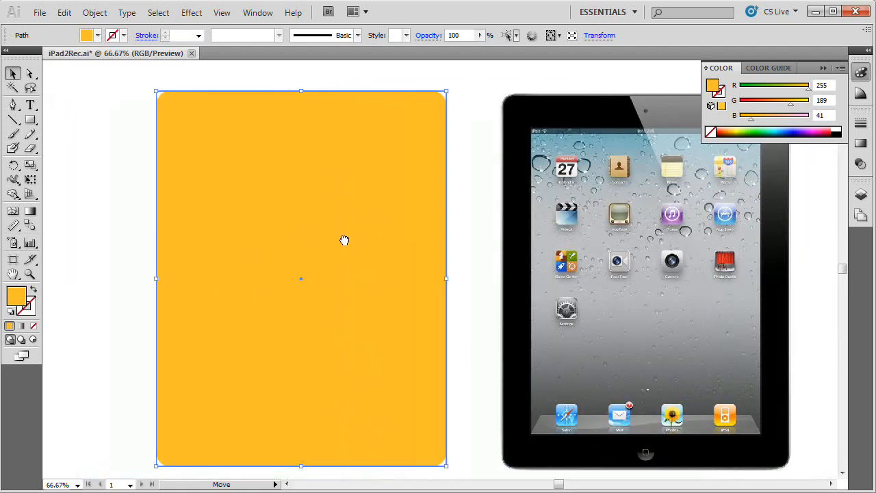
pyautogui.click(142, 134)
pyautogui.click(176, 117)
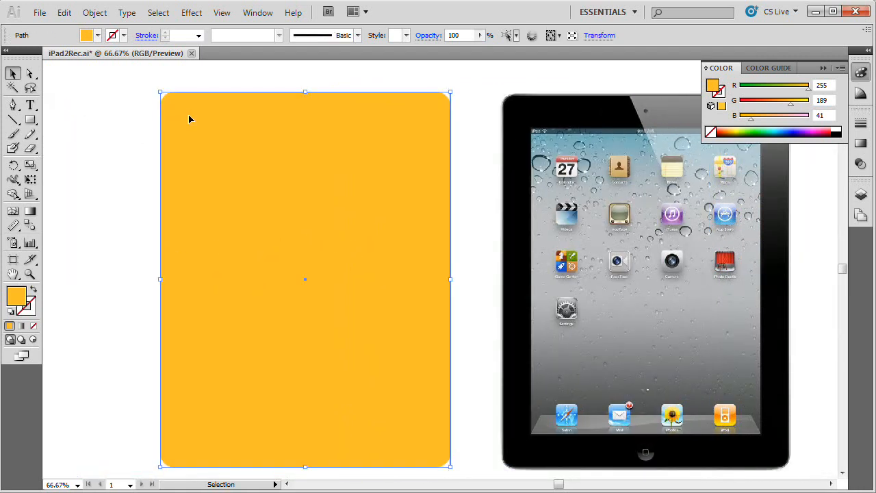
# Step: Expand the rectangle's appearance to turn the rounded-corner effect into an editable path, and save the document
pyautogui.press('a')
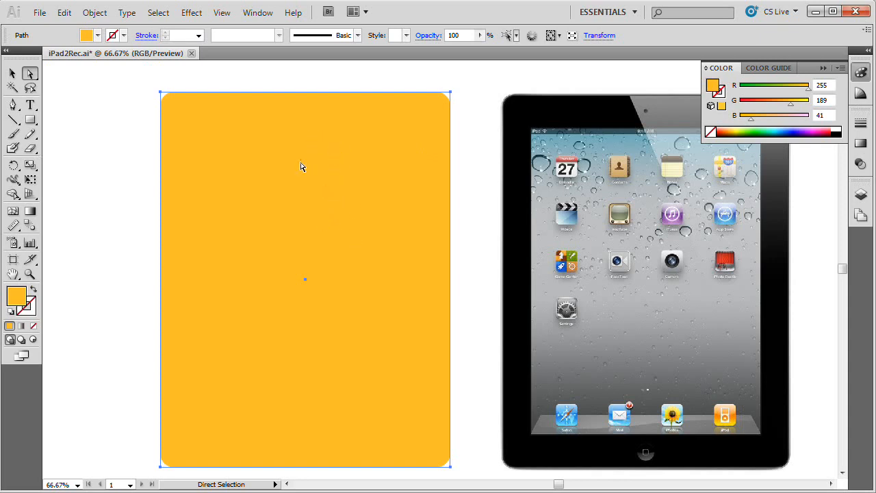
pyautogui.click(13, 73)
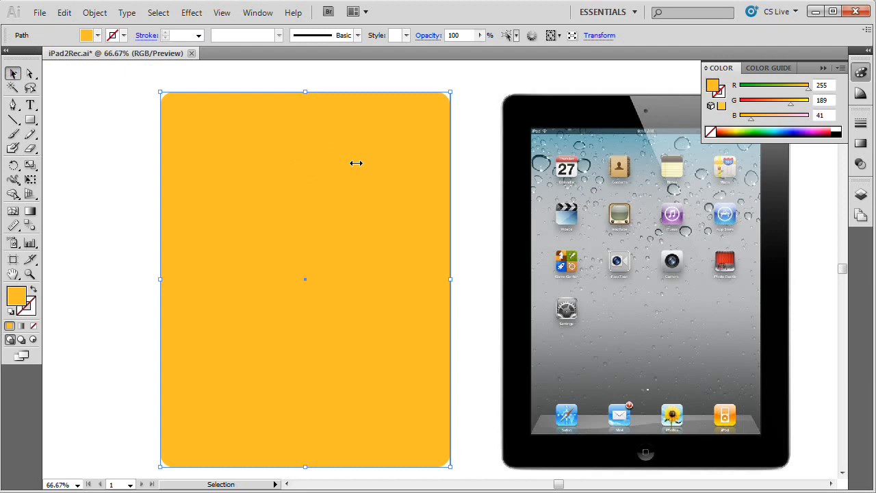
pyautogui.click(104, 14)
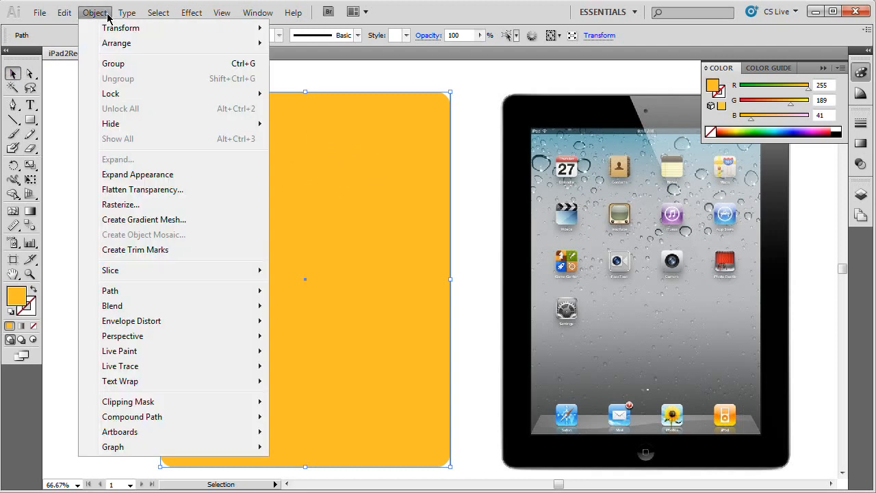
pyautogui.click(157, 175)
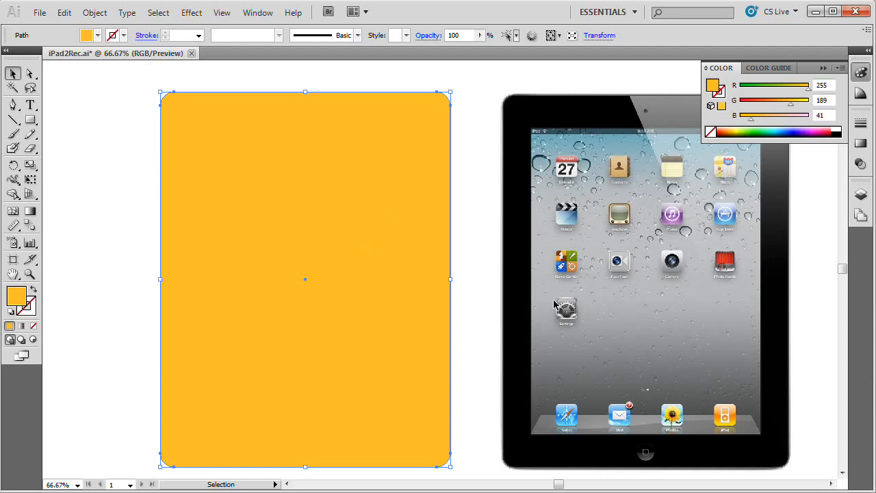
pyautogui.press('a')
pyautogui.hotkey('ctrl', 's')
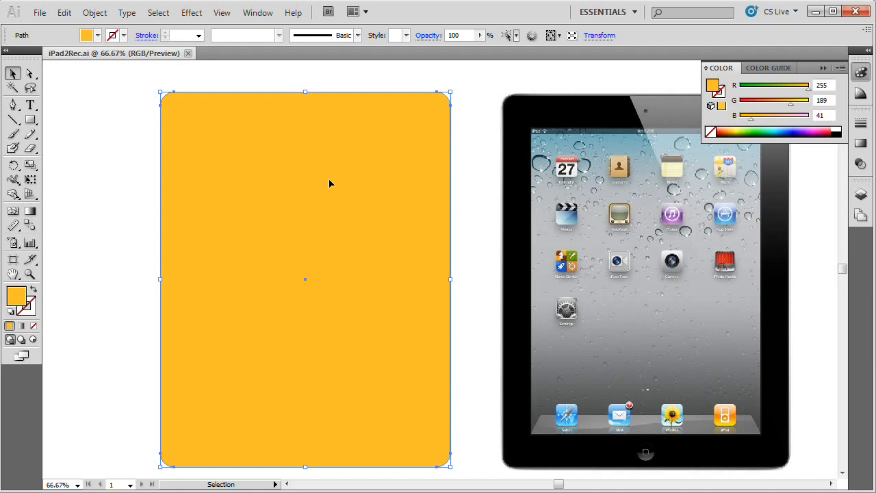
# Step: Put away the color settings, float the gradient settings, and fill the rounded rectangle with the white-to-black linear gradient
pyautogui.click(860, 72)
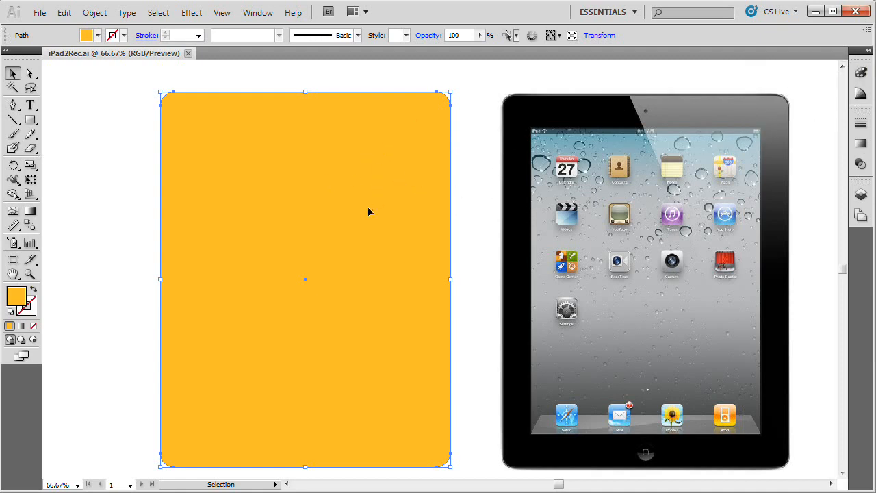
pyautogui.click(862, 145)
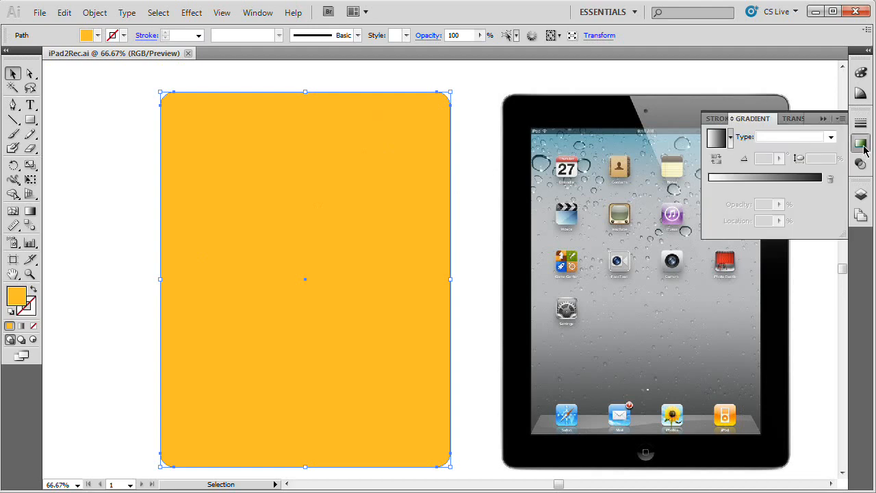
pyautogui.moveTo(858, 111); pyautogui.dragTo(539, 142)
pyautogui.click(537, 133)
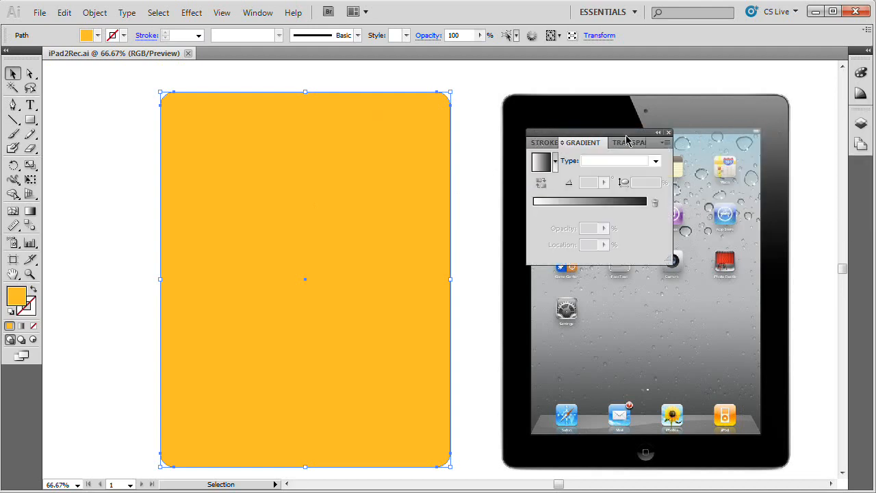
pyautogui.click(668, 133)
pyautogui.hotkey('ctrl', 'F9')
pyautogui.hotkey('ctrl', 'F9')
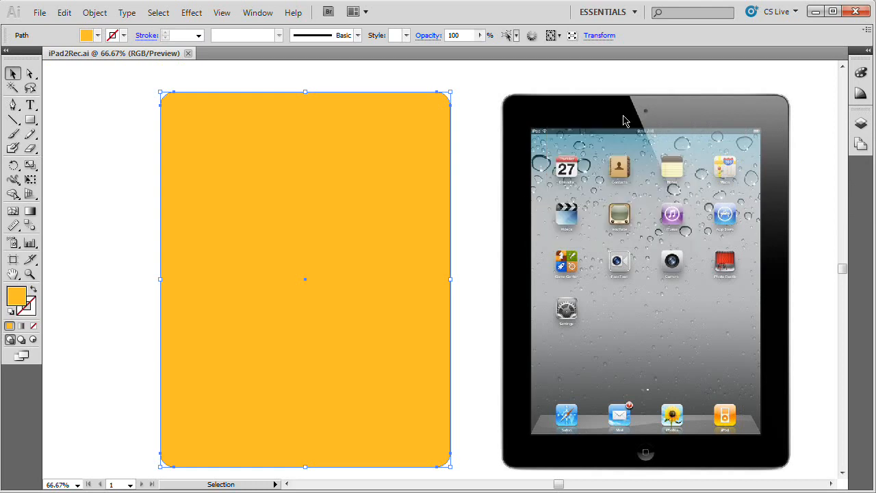
pyautogui.hotkey('ctrl', 'F9')
pyautogui.hotkey('ctrl', 'F9')
pyautogui.hotkey('ctrl', 'F9')
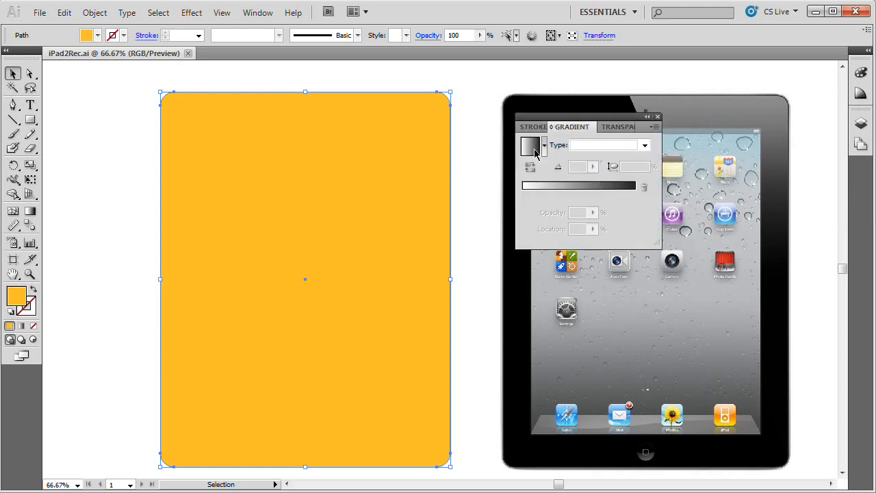
pyautogui.click(533, 148)
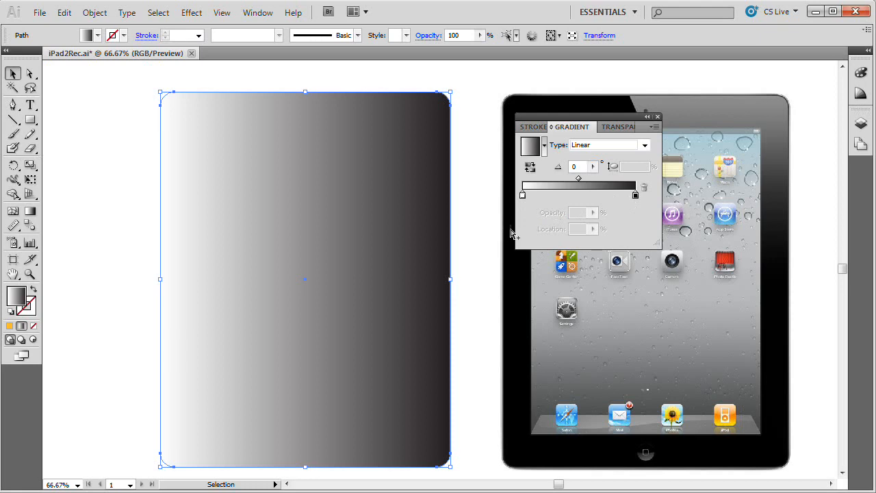
# Step: Switch the gradient's white stop to the HSB color model and set its brightness to 85%
pyautogui.doubleClick(522, 197)
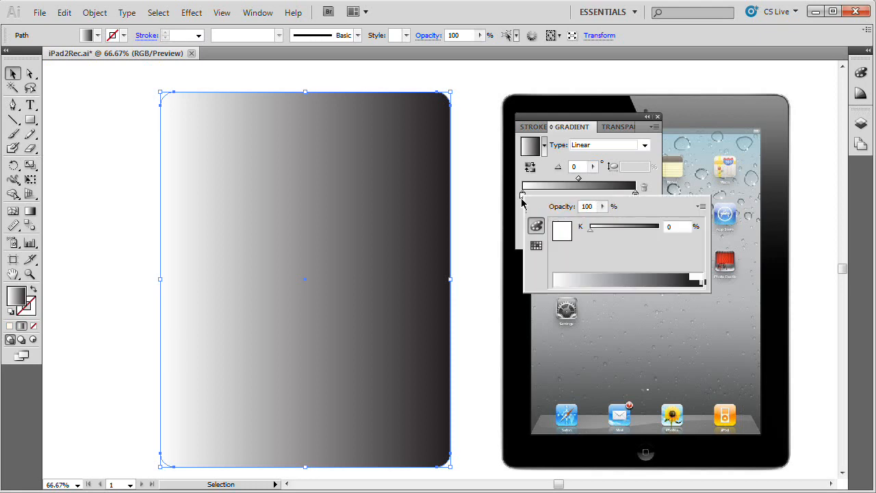
pyautogui.moveTo(590, 229)
pyautogui.mouseDown()
pyautogui.moveTo(668, 228)
pyautogui.moveTo(581, 232)
pyautogui.mouseUp()
pyautogui.click(701, 207)
pyautogui.click(731, 253)
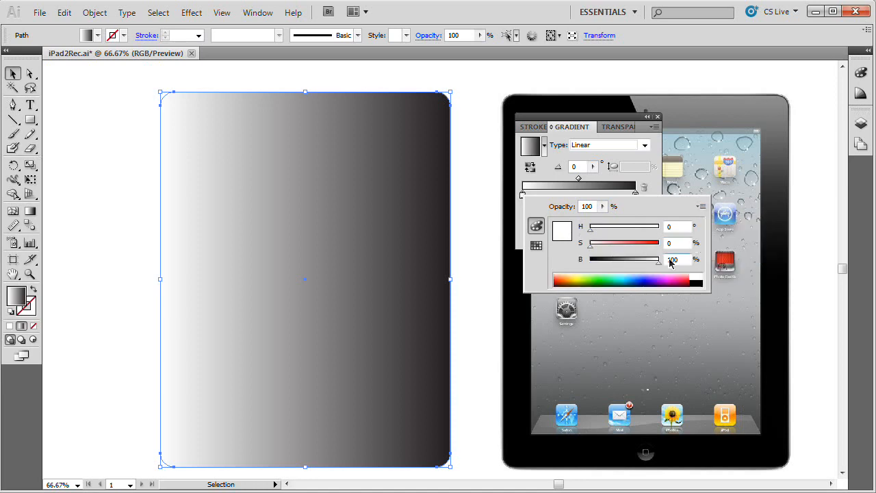
pyautogui.doubleClick(680, 260)
pyautogui.write('85')
pyautogui.click(644, 182)
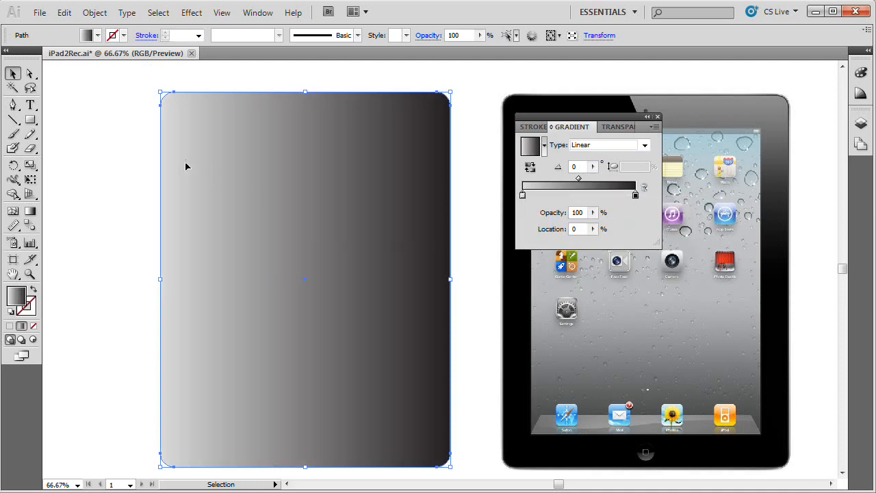
# Step: Switch the gradient's black stop to the HSB color model and set its brightness to 50%
pyautogui.doubleClick(635, 194)
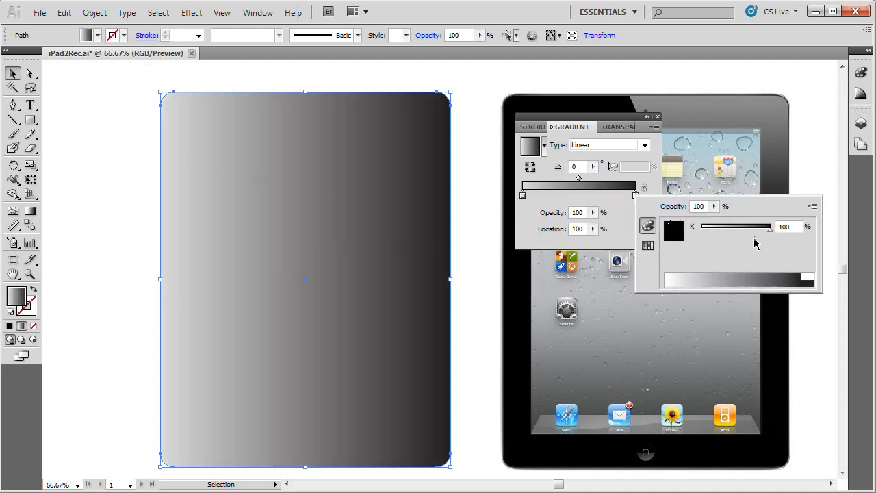
pyautogui.click(814, 206)
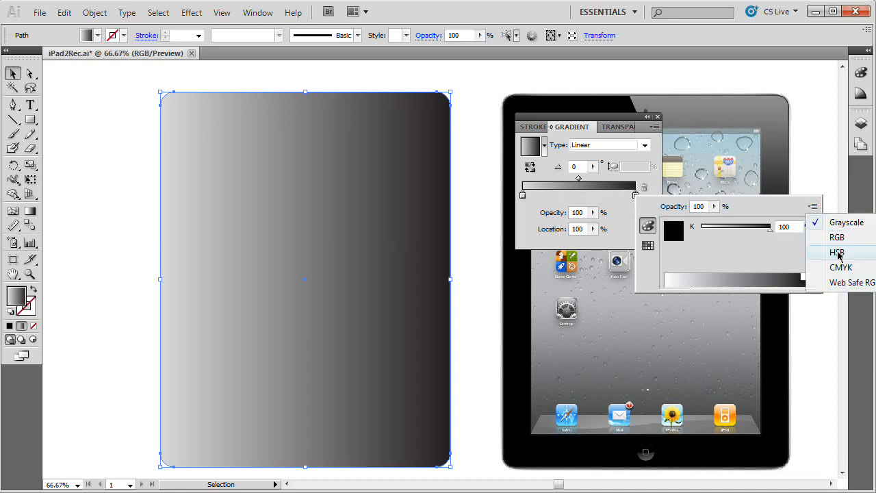
pyautogui.click(837, 253)
pyautogui.click(781, 259)
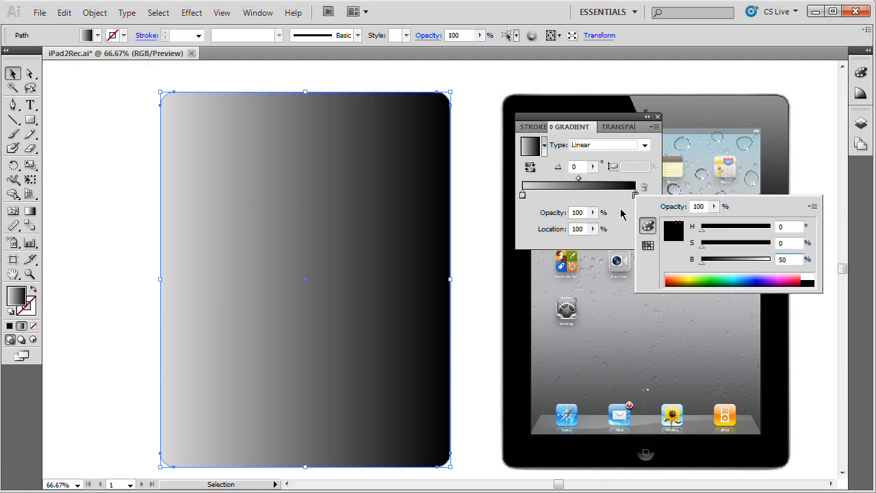
pyautogui.press('Return')
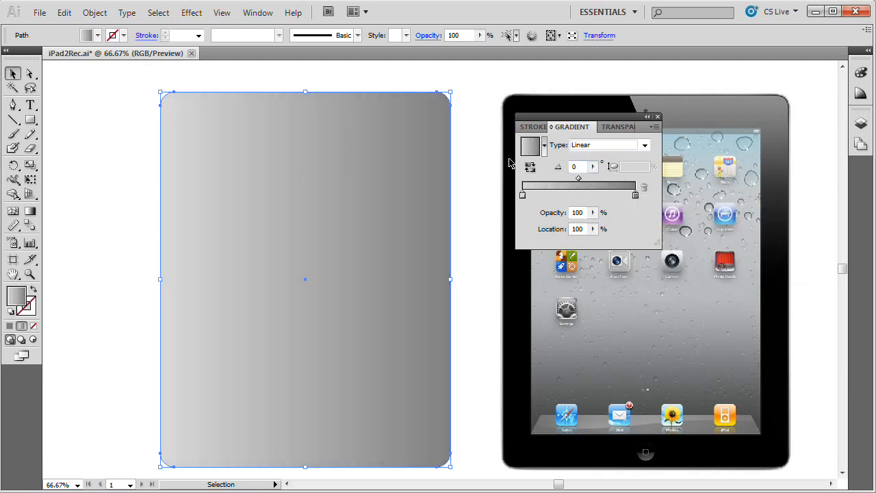
# Step: Set the location of the gradient's midpoint to 85% and change the gradient type to radial
pyautogui.click(579, 181)
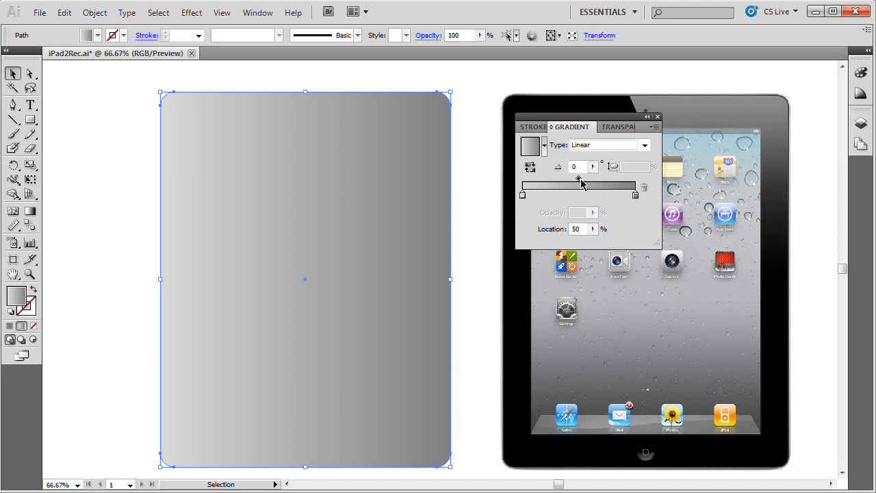
pyautogui.doubleClick(582, 229)
pyautogui.write('85')
pyautogui.press('Tab')
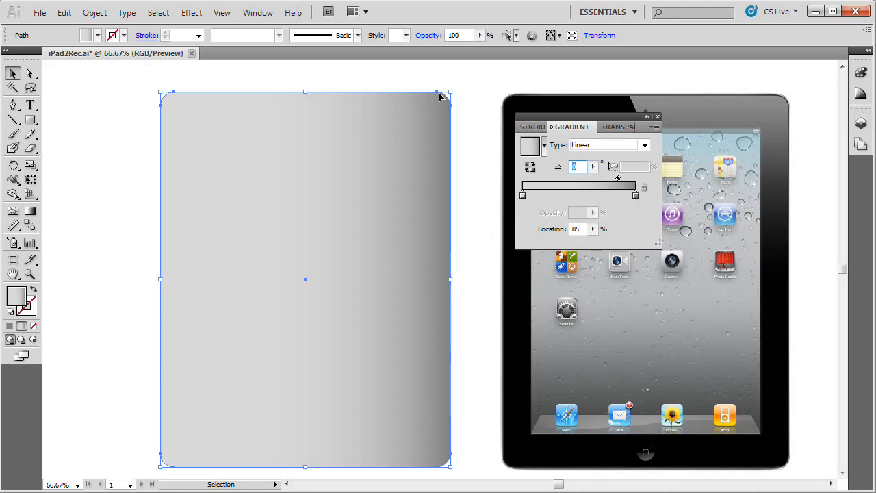
pyautogui.click(613, 145)
pyautogui.click(594, 157)
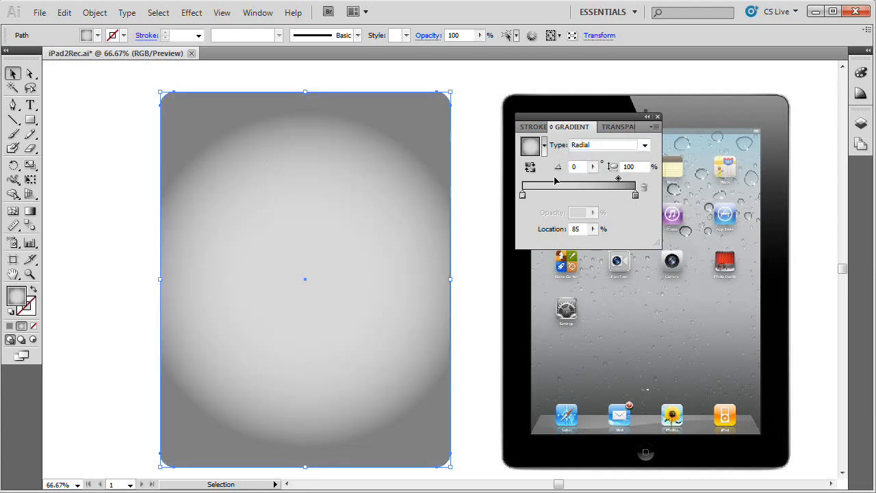
# Step: Dock and expand the gradient settings, and stretch the radial gradient beyond the body's edges to an aspect ratio of about 110%
pyautogui.moveTo(595, 123)
pyautogui.mouseDown()
pyautogui.moveTo(851, 171)
pyautogui.moveTo(862, 112)
pyautogui.mouseUp()
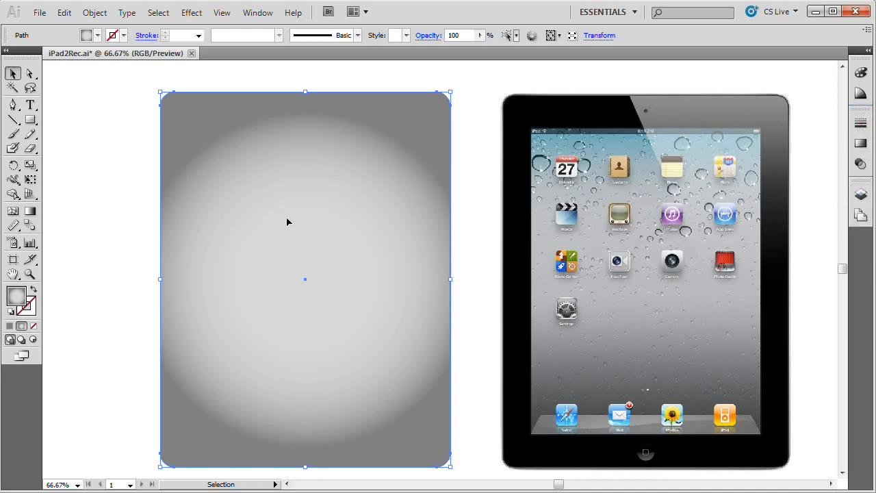
pyautogui.click(870, 51)
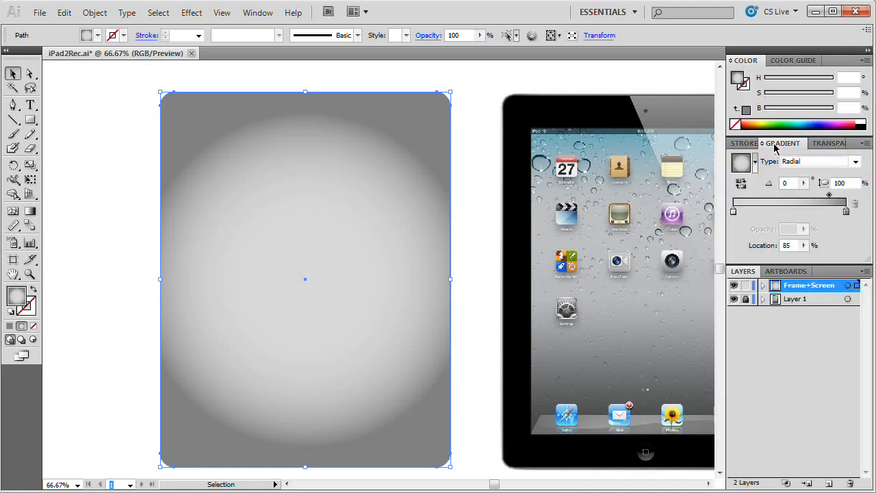
pyautogui.click(30, 212)
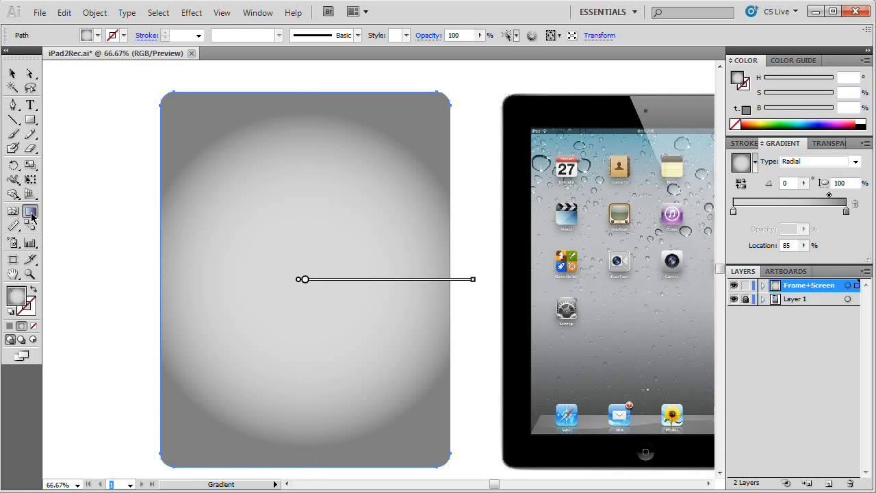
pyautogui.moveTo(304, 283)
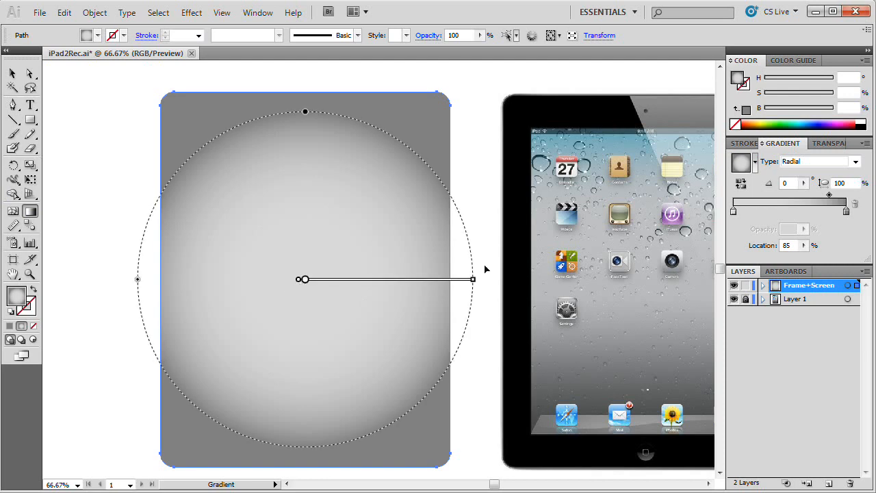
pyautogui.moveTo(472, 280); pyautogui.dragTo(503, 282)
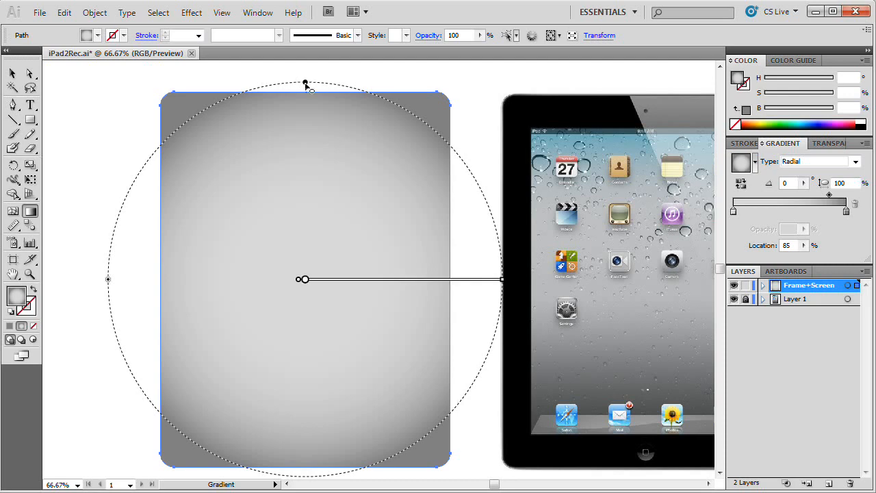
pyautogui.moveTo(306, 83); pyautogui.dragTo(307, 67)
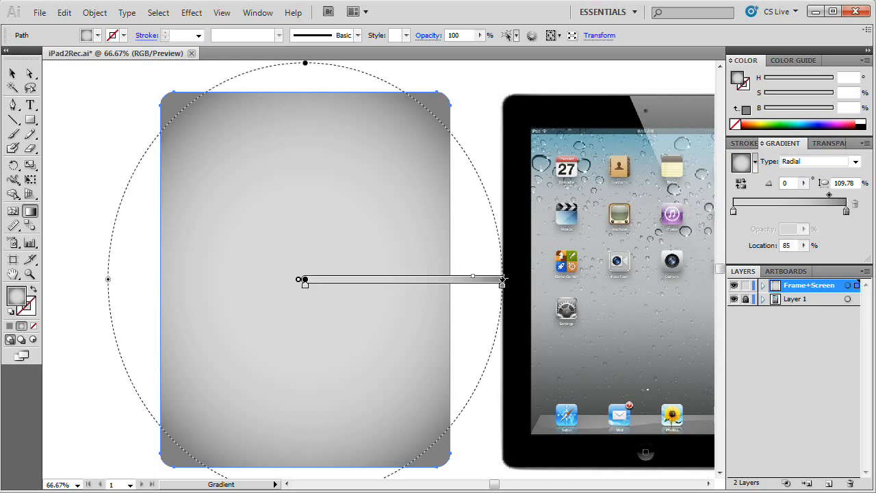
pyautogui.moveTo(506, 283); pyautogui.dragTo(515, 285)
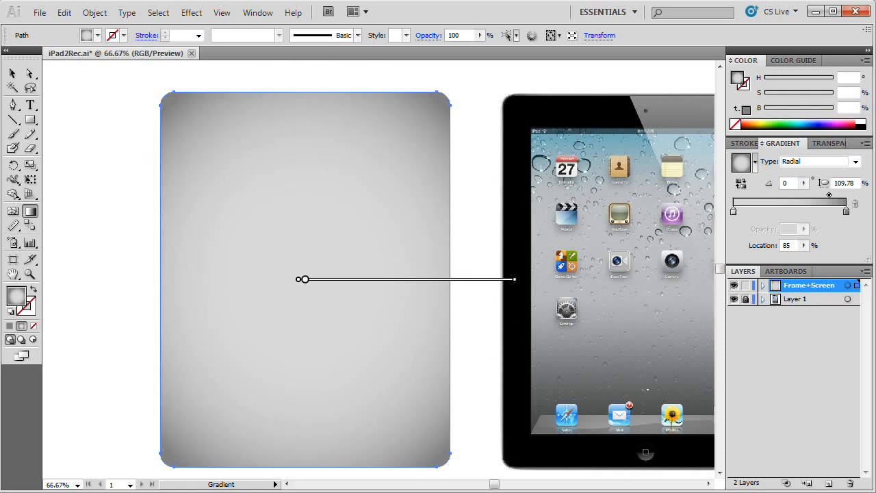
pyautogui.press('v')
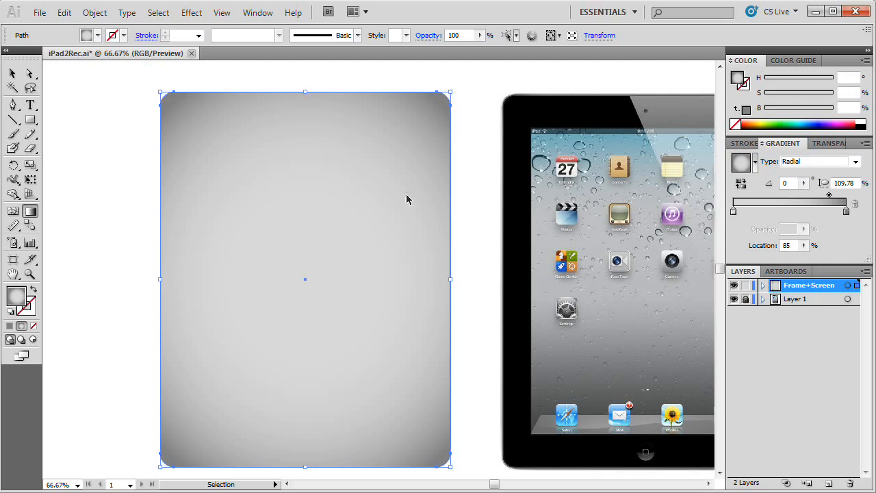
pyautogui.press('g')
pyautogui.click(14, 74)
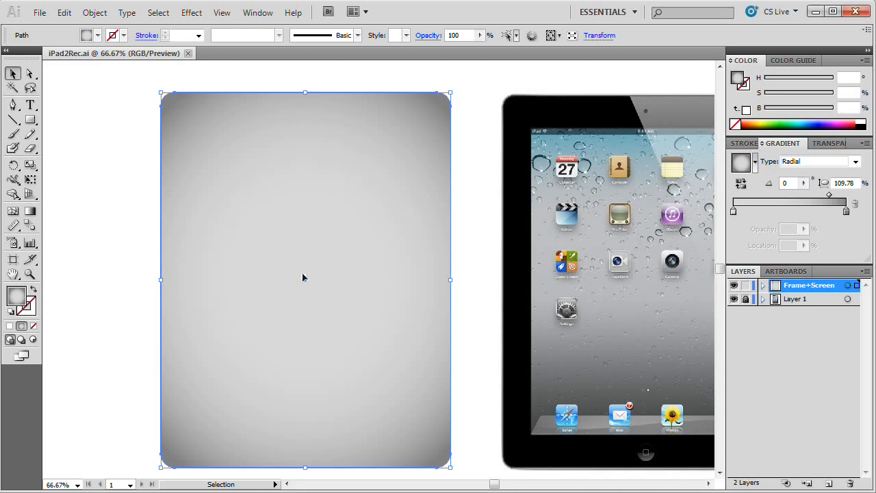
# Step: Offset the rounded body's path by -2 px to create a slightly smaller inset copy
pyautogui.click(95, 13)
pyautogui.moveTo(152, 292)
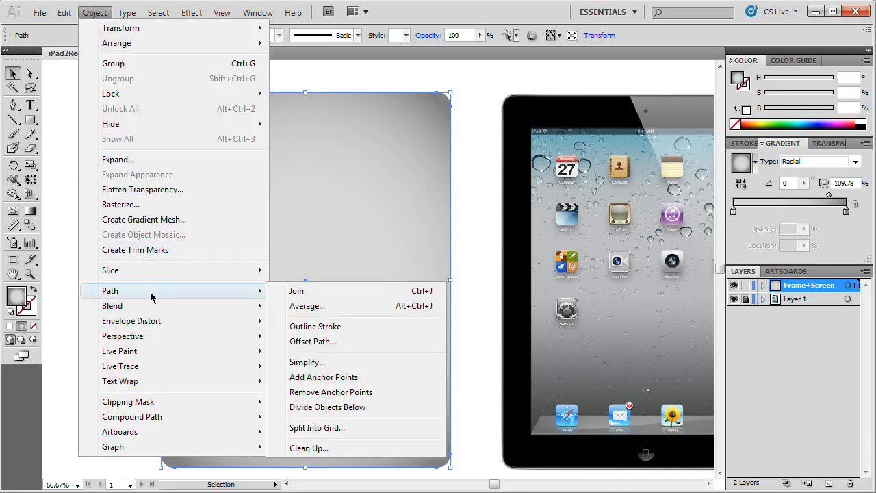
pyautogui.click(310, 342)
pyautogui.moveTo(472, 217); pyautogui.dragTo(344, 244)
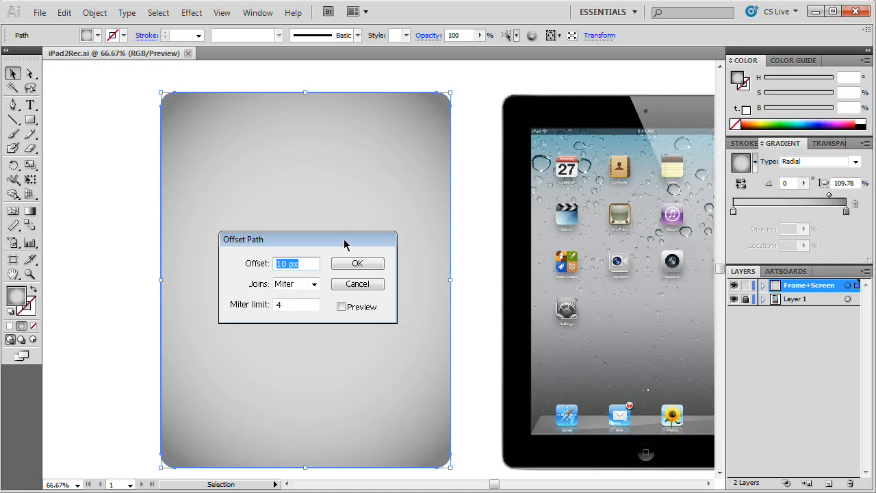
pyautogui.moveTo(335, 247); pyautogui.dragTo(253, 256)
pyautogui.click(358, 301)
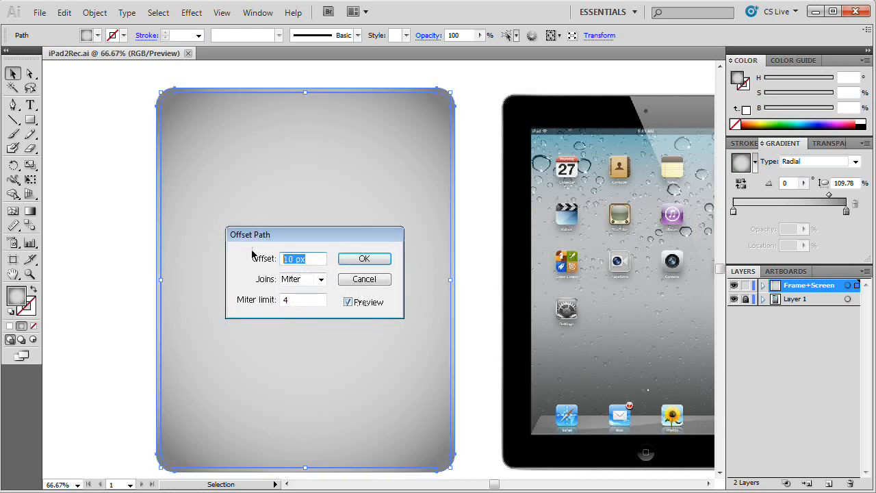
pyautogui.write('25')
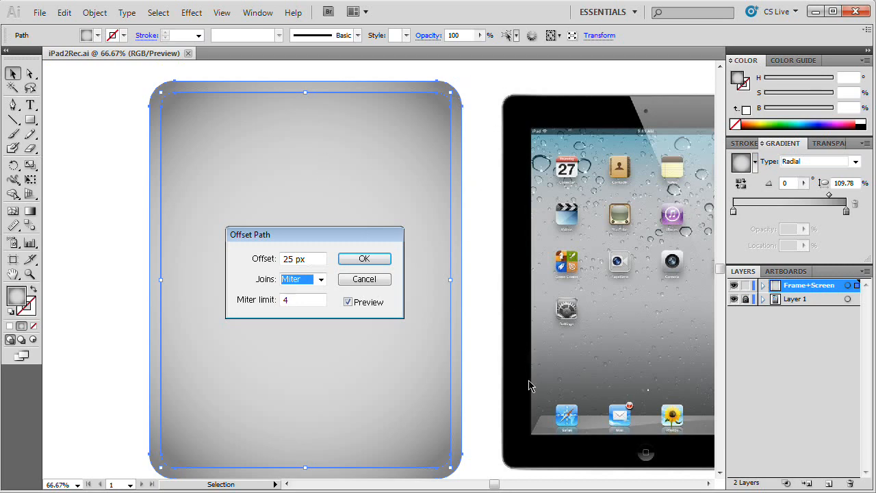
pyautogui.click(316, 259)
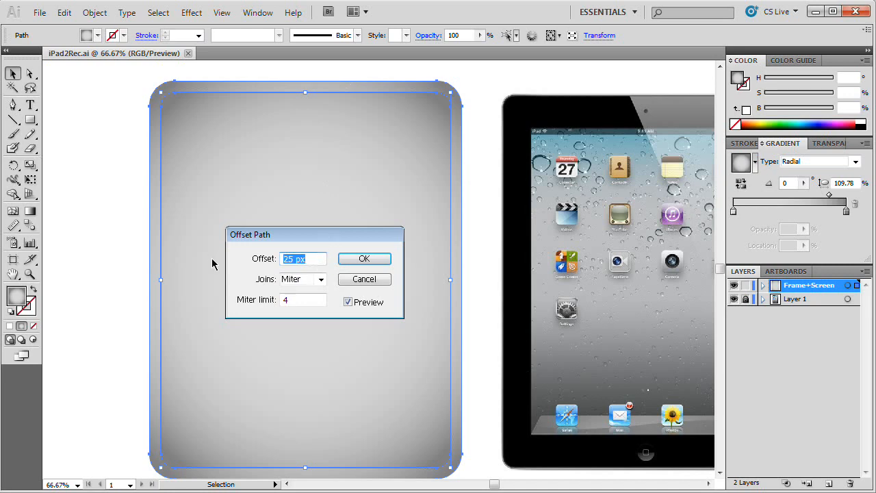
pyautogui.write('-2')
pyautogui.press('Tab')
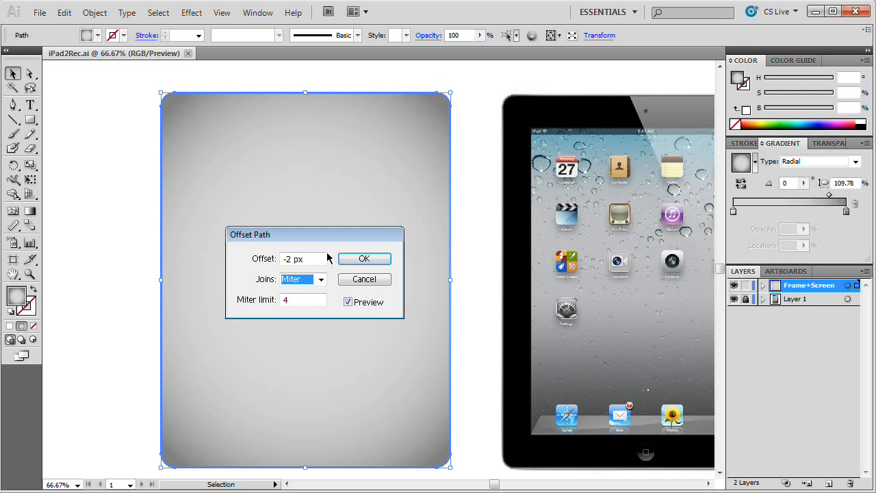
pyautogui.click(364, 258)
# Step: Examine the inset path along the body's upper-right corner up close, and return to the view of both tablets
pyautogui.press('z')
pyautogui.click(444, 102)
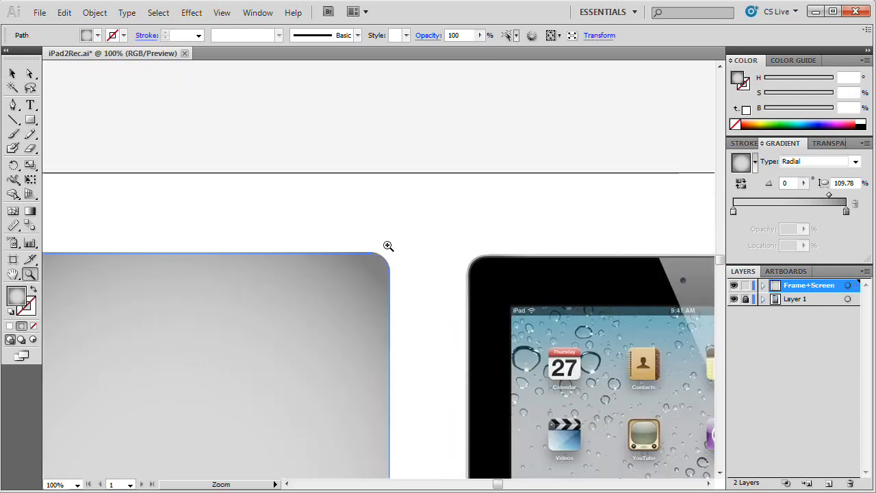
pyautogui.click(385, 247)
pyautogui.click(356, 309)
pyautogui.click(380, 294)
pyautogui.click(414, 203)
pyautogui.click(414, 189)
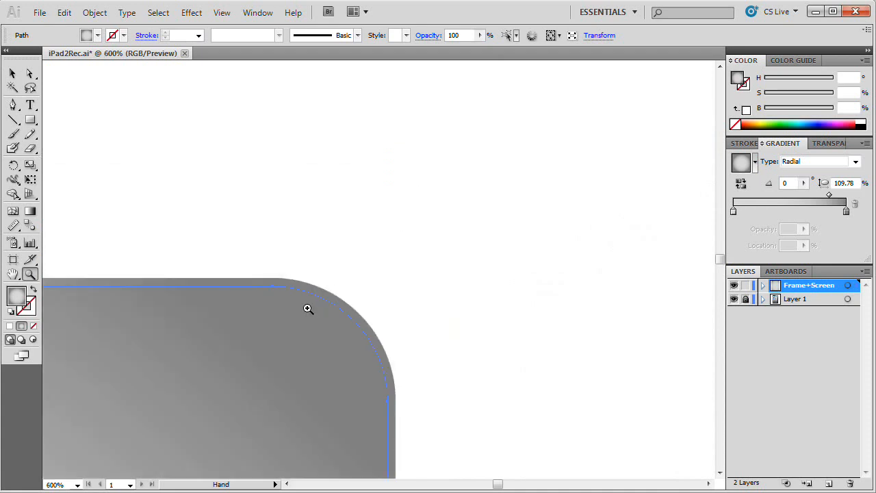
pyautogui.moveTo(308, 309); pyautogui.dragTo(379, 266)
pyautogui.press('v')
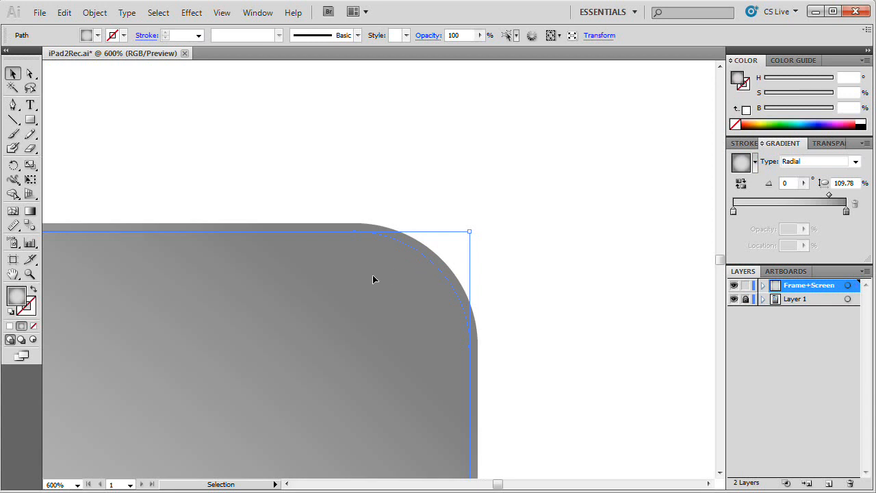
pyautogui.hotkey('ctrl', '-')
pyautogui.hotkey('ctrl', '-')
pyautogui.hotkey('ctrl', '-')
pyautogui.hotkey('ctrl', '-')
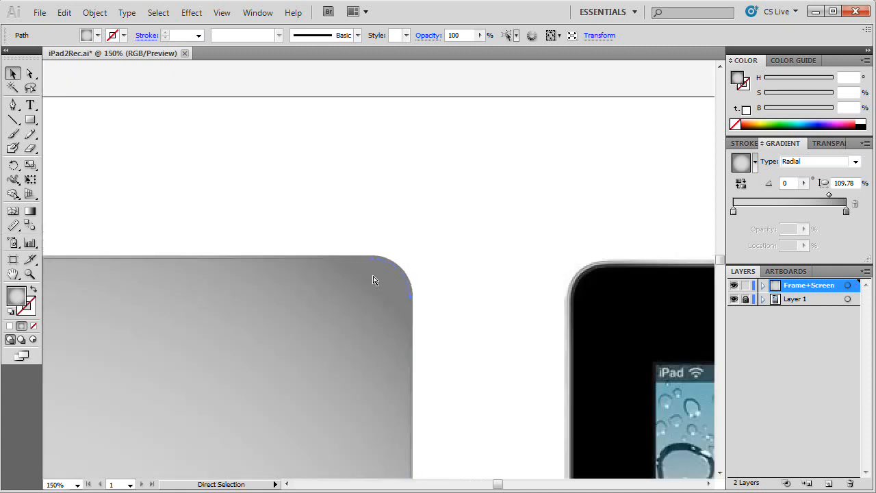
pyautogui.moveTo(374, 279); pyautogui.dragTo(463, 198)
pyautogui.hotkey('ctrl', '-')
pyautogui.hotkey('ctrl', '-')
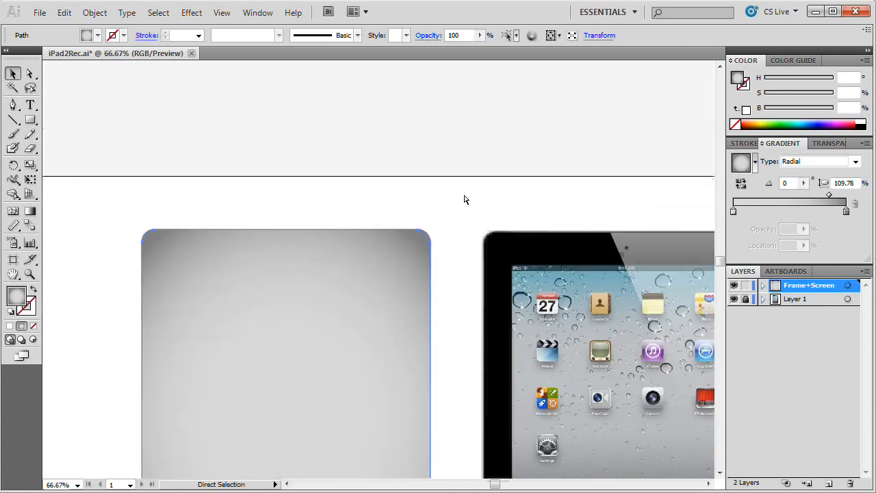
pyautogui.scroll(-3, 507, 221)
pyautogui.moveTo(506, 221); pyautogui.dragTo(467, 206)
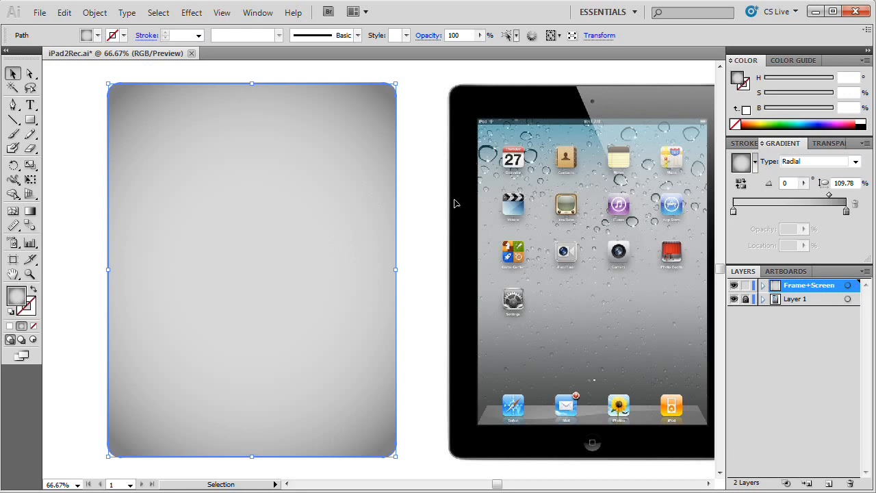
# Step: Float the gradient settings beside the body and set the brightness of the inset shape's inner gradient stop to 80%
pyautogui.moveTo(854, 143); pyautogui.dragTo(547, 164)
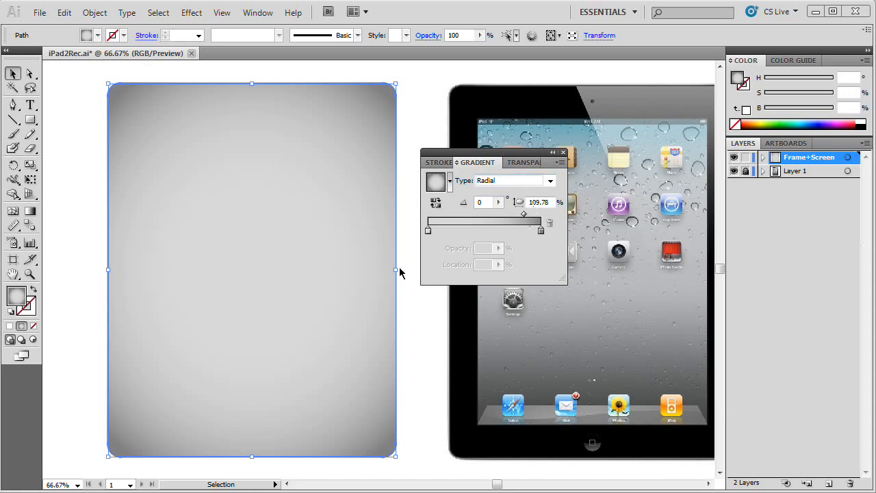
pyautogui.click(427, 230)
pyautogui.doubleClick(427, 231)
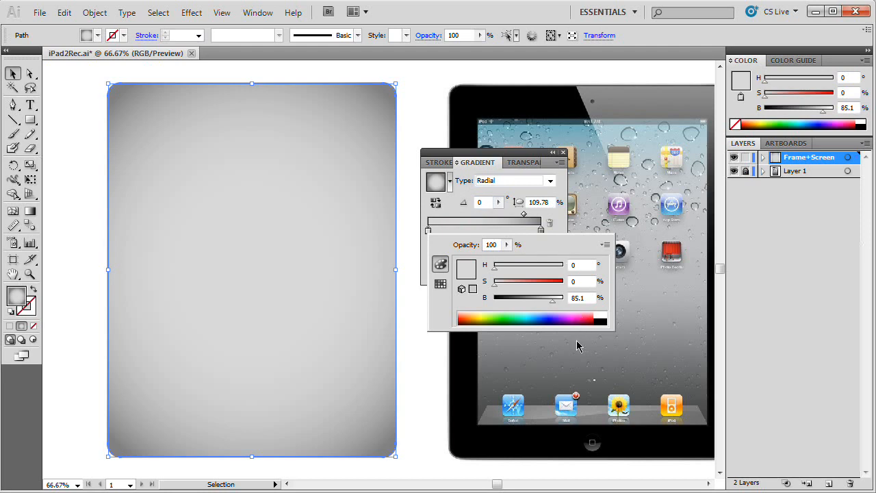
pyautogui.click(580, 298)
pyautogui.write('80')
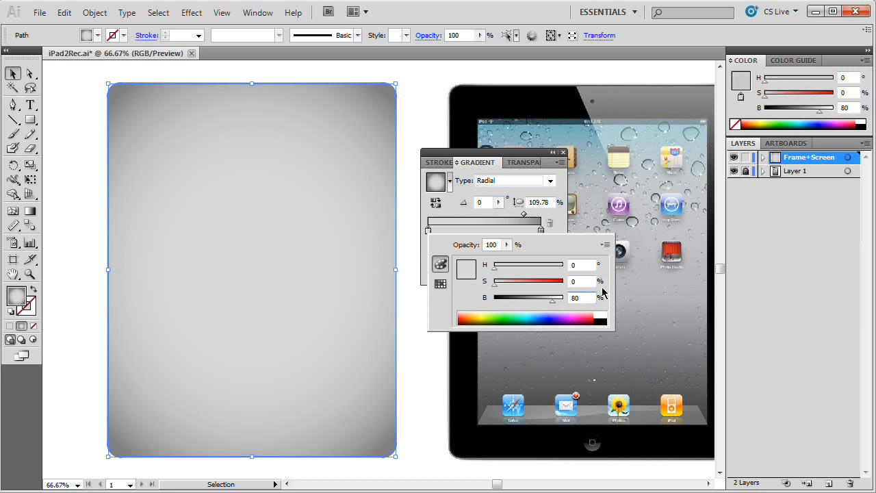
pyautogui.press('Tab')
# Step: Set the brightness of the inset shape's outer gradient stop to 97%
pyautogui.click(541, 230)
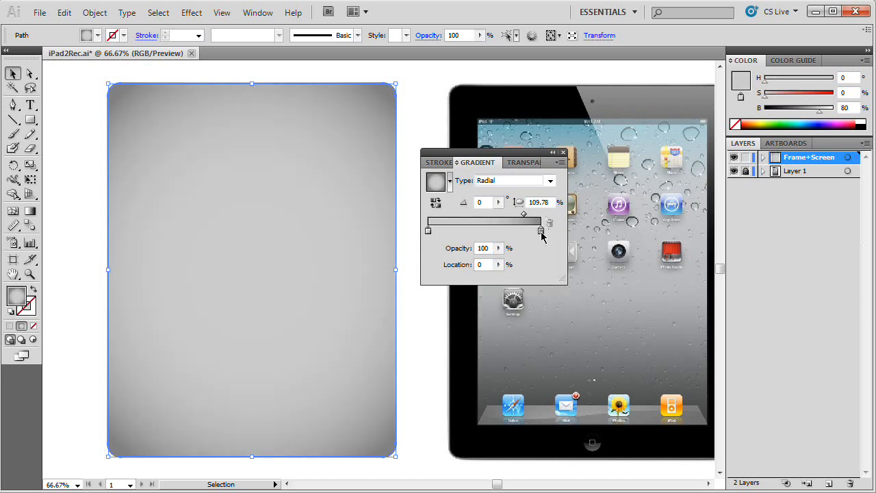
pyautogui.doubleClick(541, 229)
pyautogui.click(692, 297)
pyautogui.write('97')
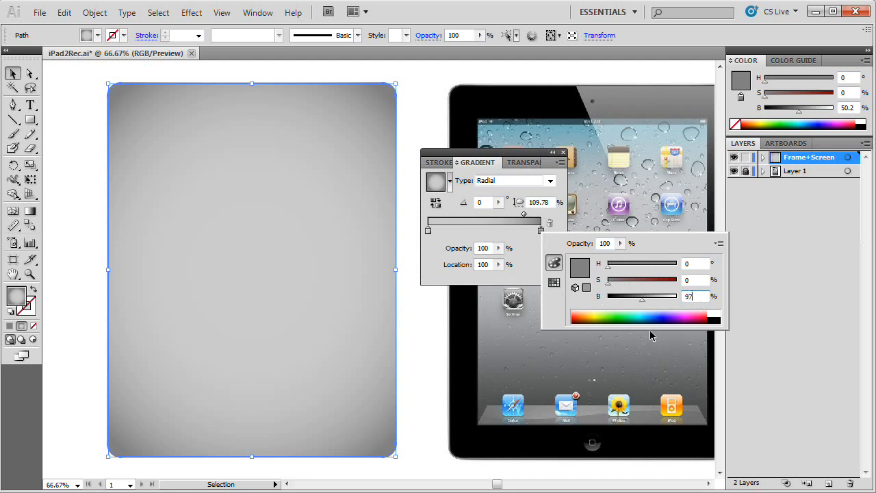
pyautogui.press('Tab')
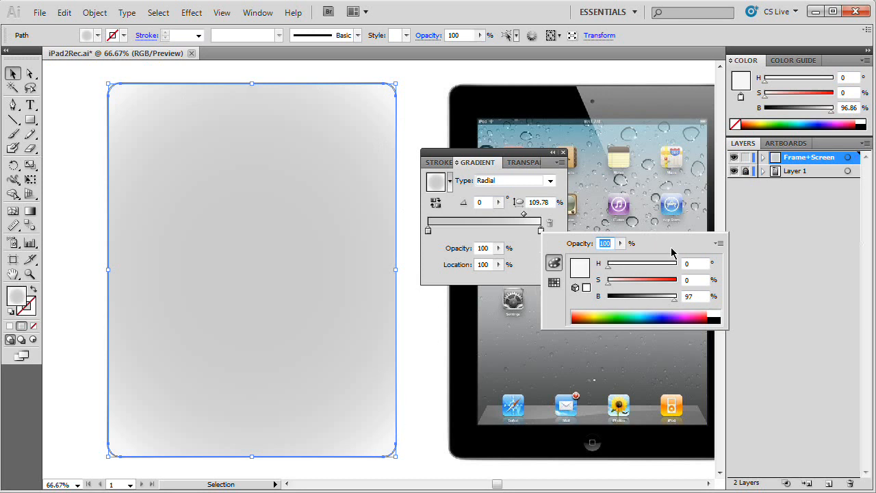
pyautogui.click(521, 239)
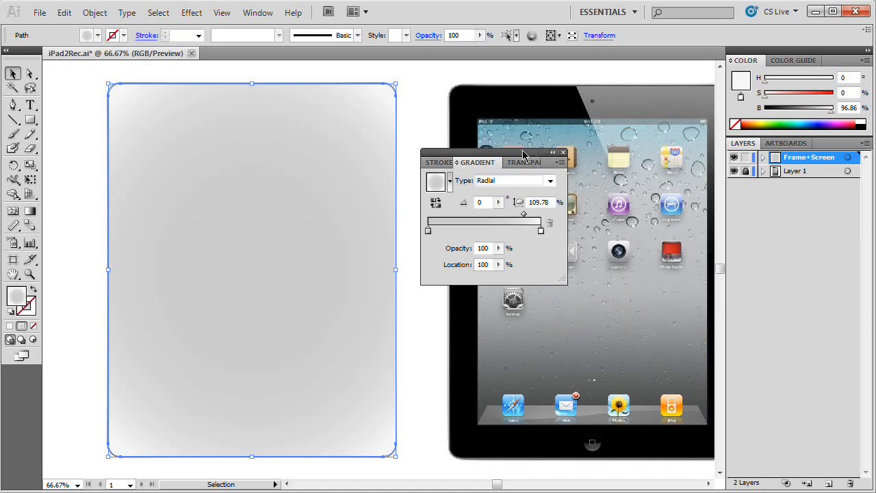
# Step: Dock the gradient settings and tighten the inset shape's radial gradient with the Gradient tool to an aspect ratio of about 108%
pyautogui.click(563, 151)
pyautogui.moveTo(805, 144); pyautogui.dragTo(801, 135)
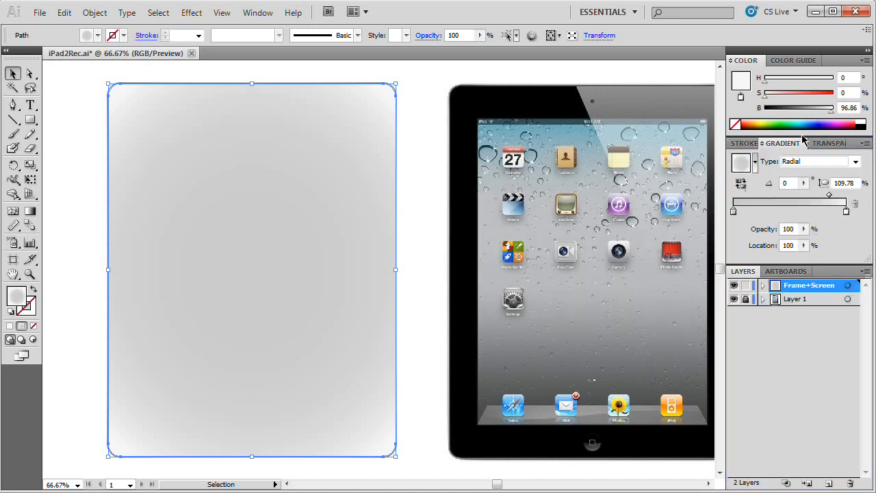
pyautogui.click(30, 211)
pyautogui.scroll(2, 416, 286)
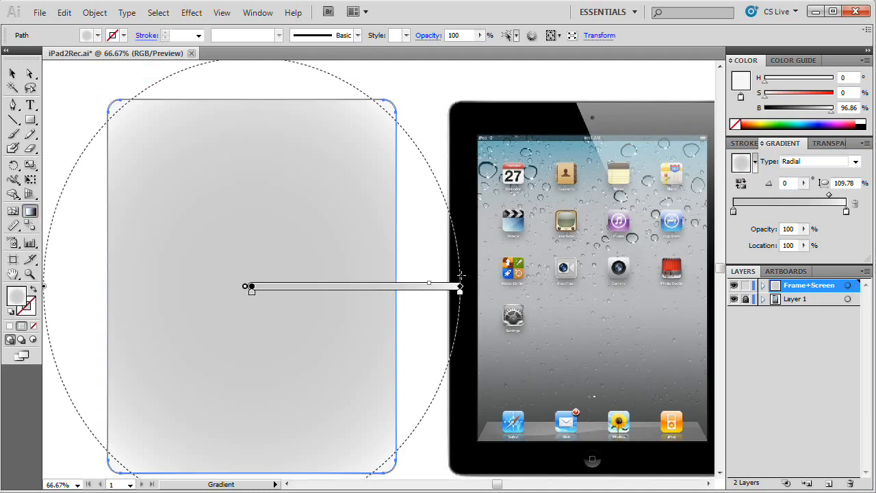
pyautogui.moveTo(252, 74); pyautogui.dragTo(255, 92)
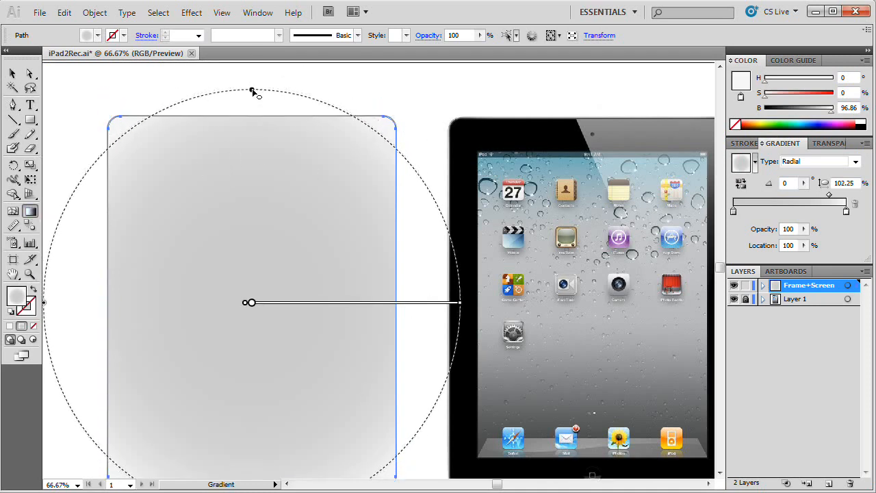
pyautogui.moveTo(459, 303); pyautogui.dragTo(453, 302)
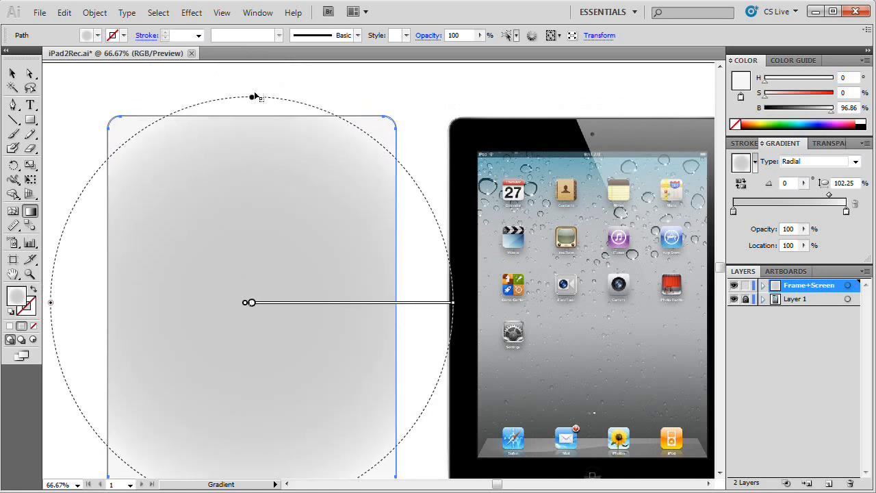
pyautogui.moveTo(252, 98); pyautogui.dragTo(252, 86)
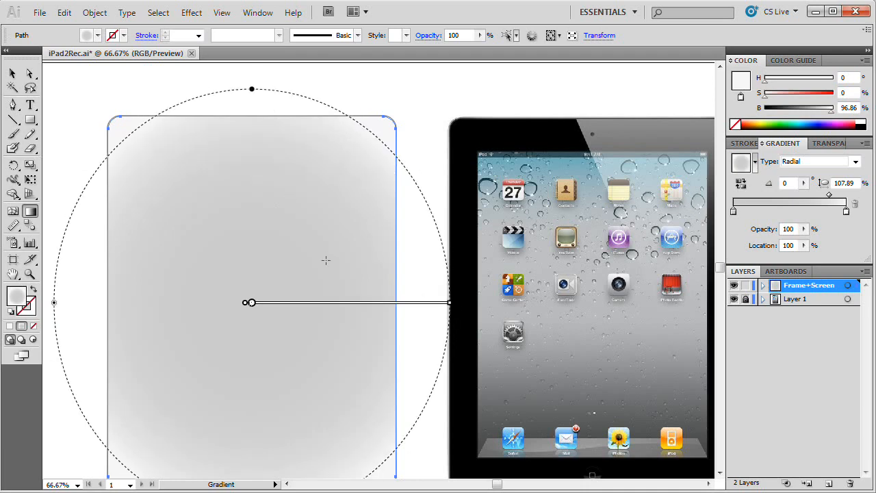
pyautogui.scroll(-3, 326, 260)
pyautogui.scroll(1, 326, 260)
pyautogui.moveTo(343, 281)
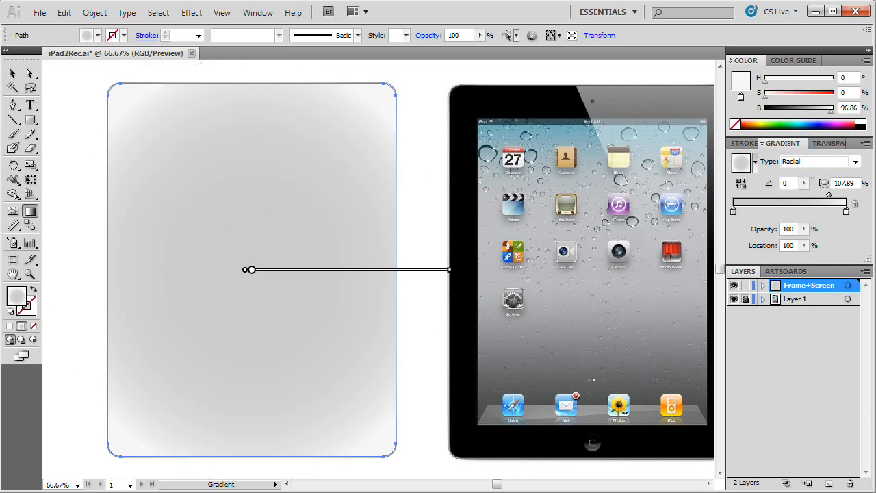
pyautogui.press('v')
pyautogui.click(412, 77)
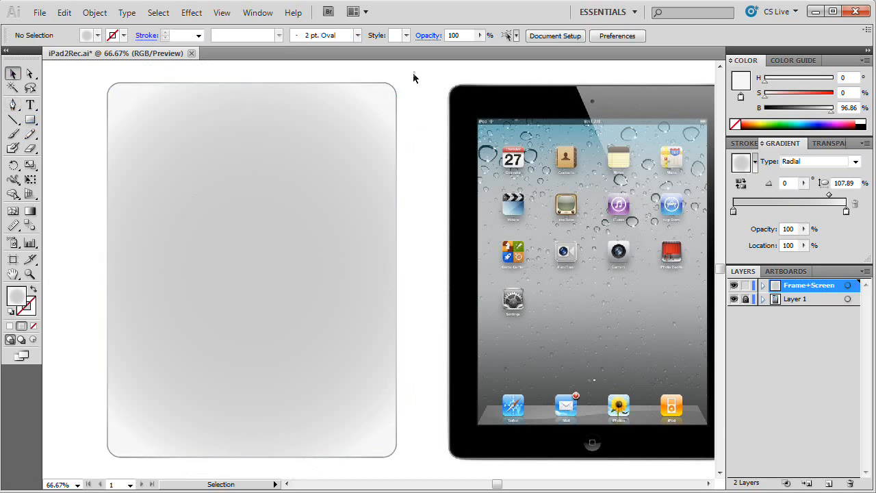
# Step: Expand the Frame+Screen layer and briefly hide its upper path to compare it with the darker body underneath
pyautogui.click(270, 183)
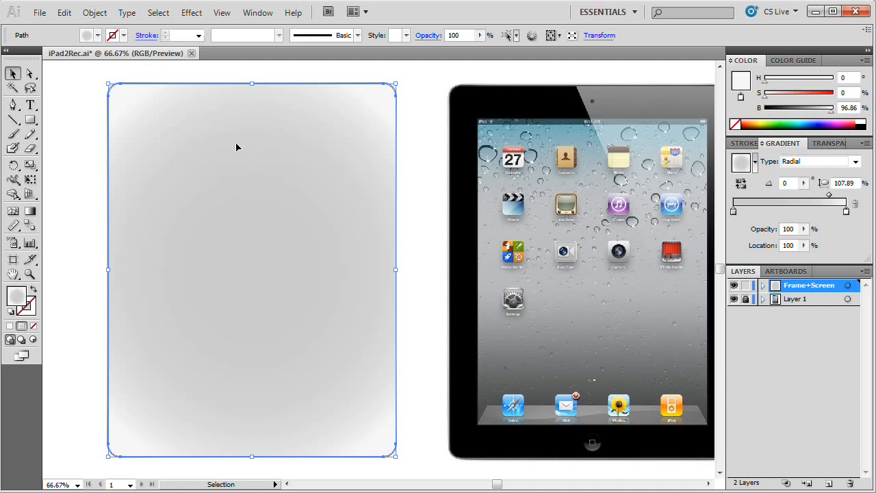
pyautogui.click(763, 285)
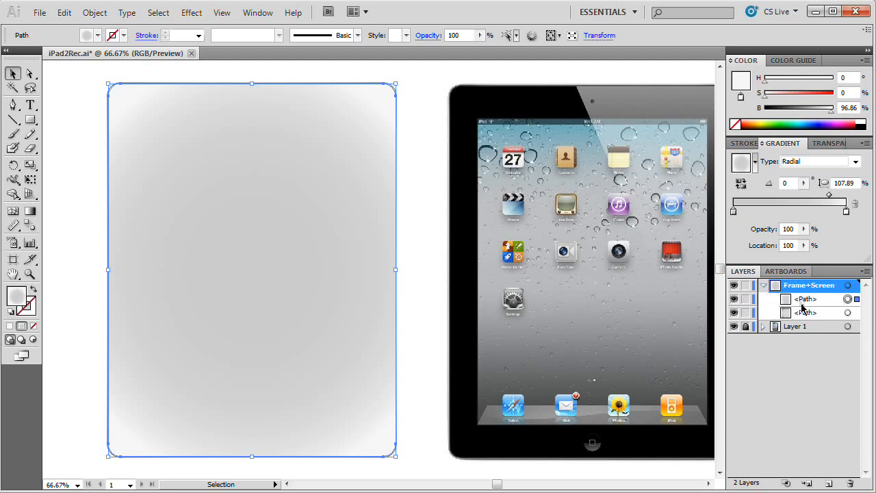
pyautogui.click(734, 299)
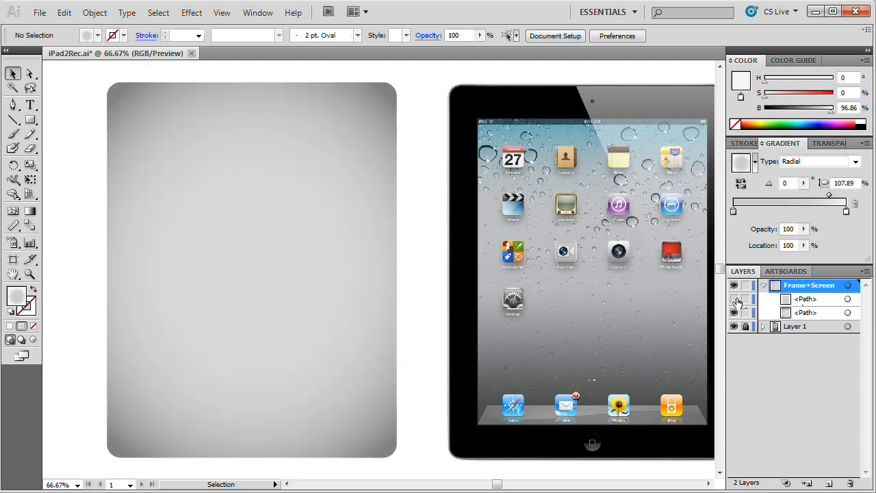
pyautogui.click(734, 299)
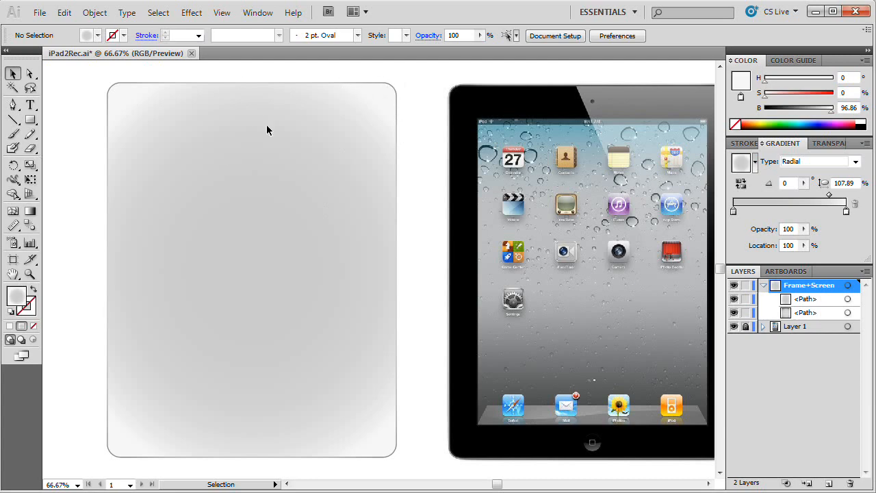
# Step: Offset the light gray inset shape's path by -1 with Miter joins and the preview enabled
pyautogui.click(227, 255)
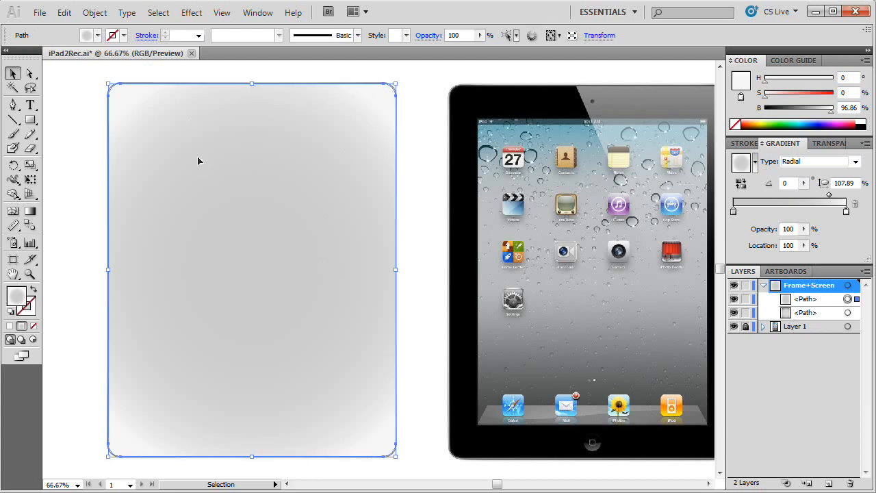
pyautogui.click(95, 13)
pyautogui.moveTo(202, 302)
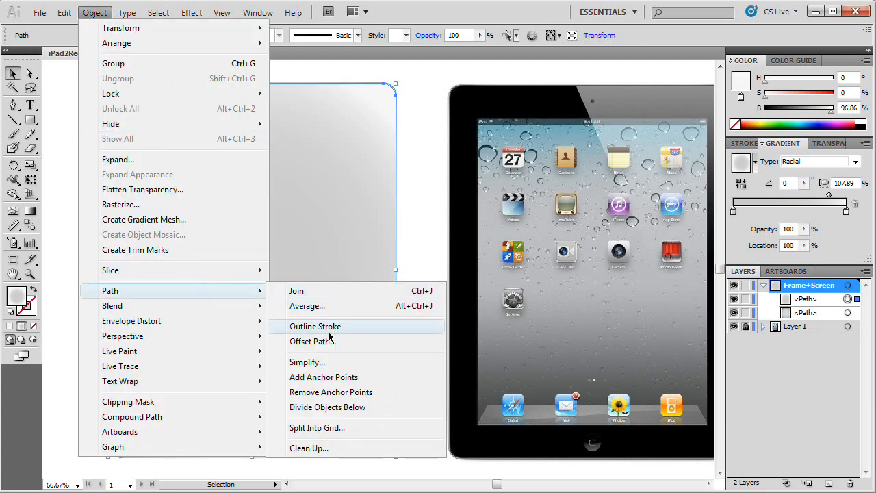
pyautogui.click(309, 341)
pyautogui.moveTo(430, 204); pyautogui.dragTo(185, 161)
pyautogui.click(273, 235)
pyautogui.moveTo(224, 192); pyautogui.dragTo(137, 194)
pyautogui.write('-1')
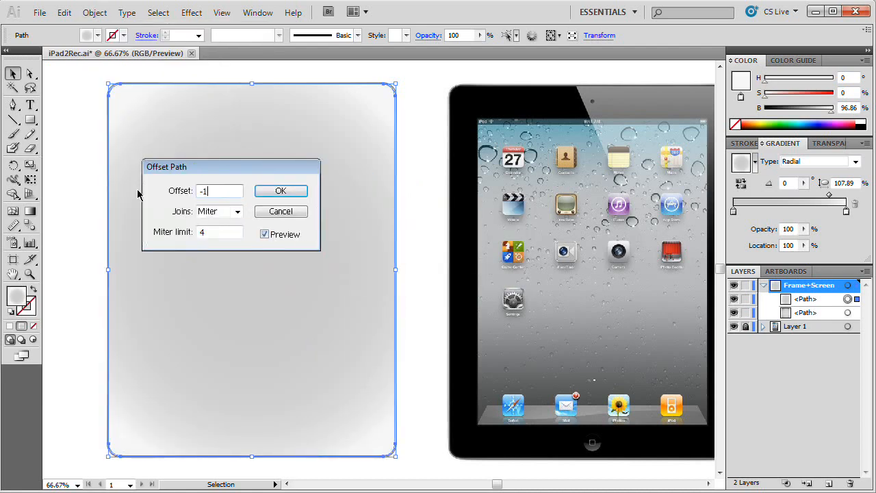
pyautogui.click(280, 191)
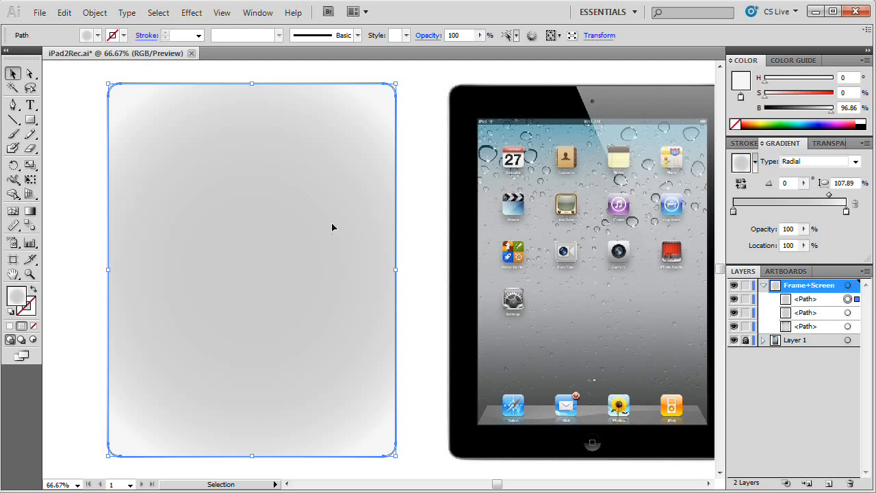
# Step: Float the gradient settings beside the body and set the brightness of the new inset's inner gradient stop to 50%
pyautogui.moveTo(852, 145)
pyautogui.mouseDown()
pyautogui.moveTo(547, 174)
pyautogui.moveTo(553, 134)
pyautogui.mouseUp()
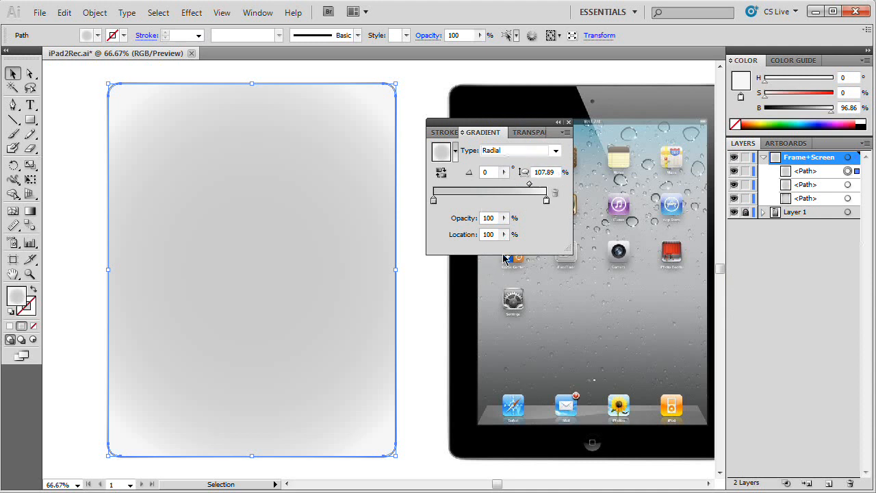
pyautogui.doubleClick(433, 200)
pyautogui.doubleClick(586, 267)
pyautogui.write('50')
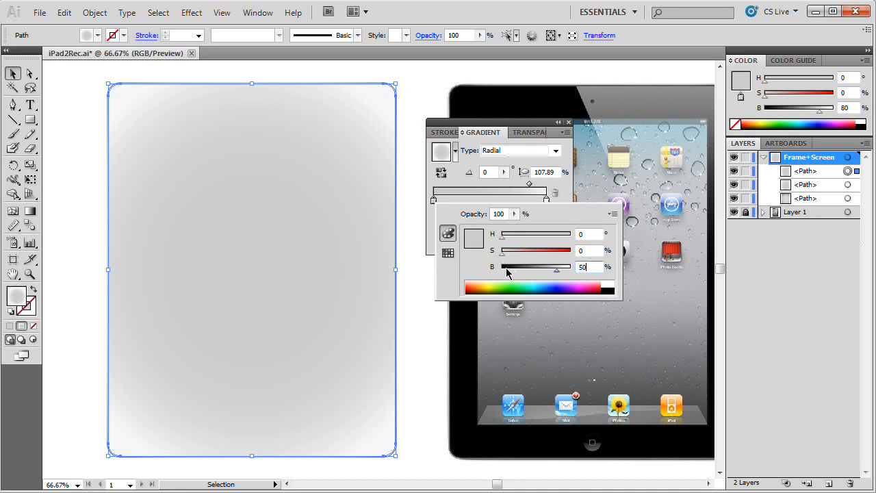
pyautogui.press('Tab')
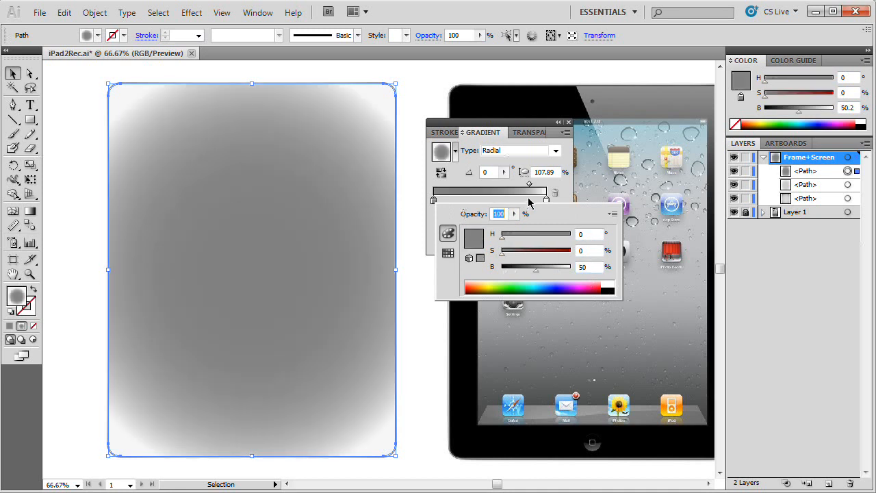
# Step: Set the brightness of the new inset's outer gradient stop to 60%
pyautogui.click(547, 201)
pyautogui.doubleClick(546, 201)
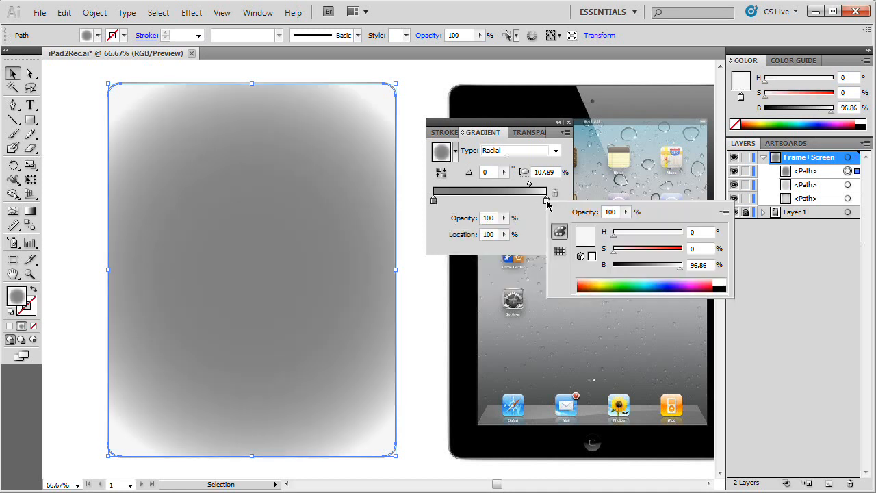
pyautogui.doubleClick(701, 265)
pyautogui.write('60')
pyautogui.press('Tab')
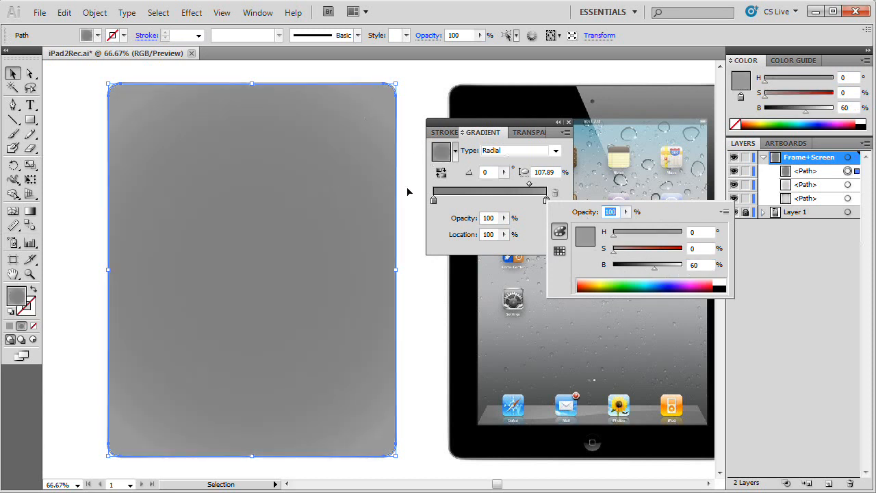
pyautogui.click(530, 210)
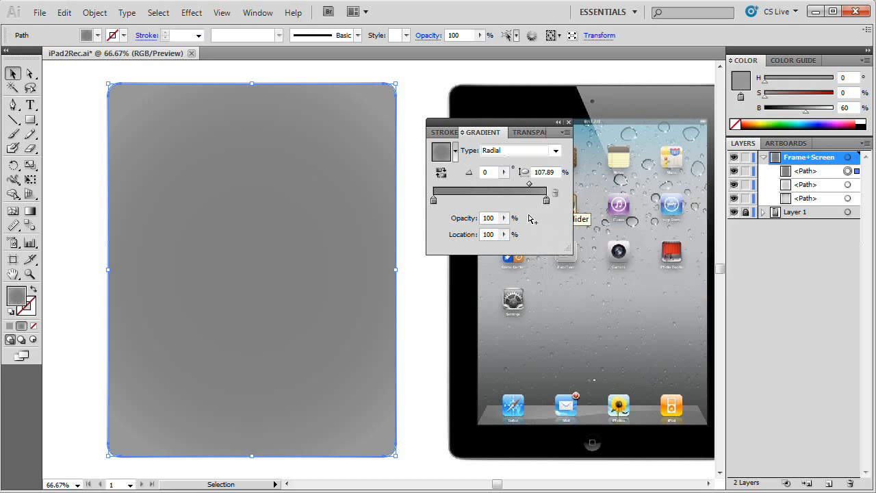
# Step: Dock the gradient settings and flatten the dark inset's radial gradient with the Gradient tool to an aspect ratio of about 99%
pyautogui.moveTo(522, 129); pyautogui.dragTo(814, 139)
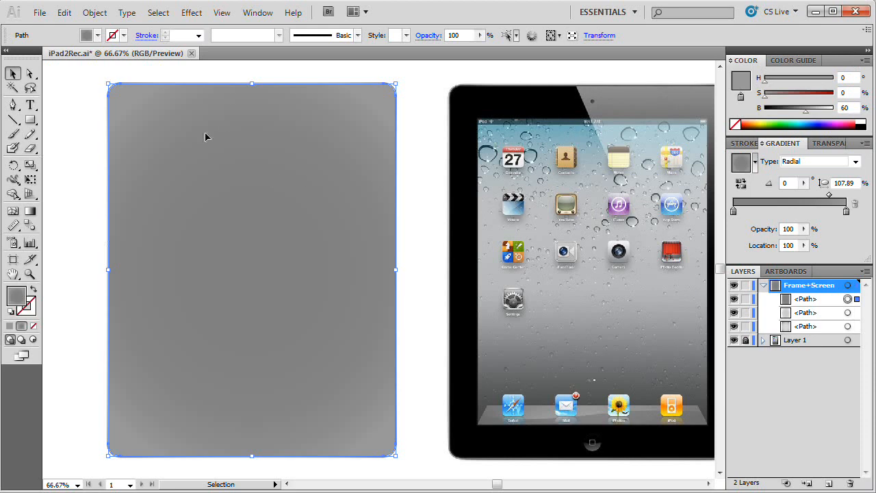
pyautogui.click(30, 210)
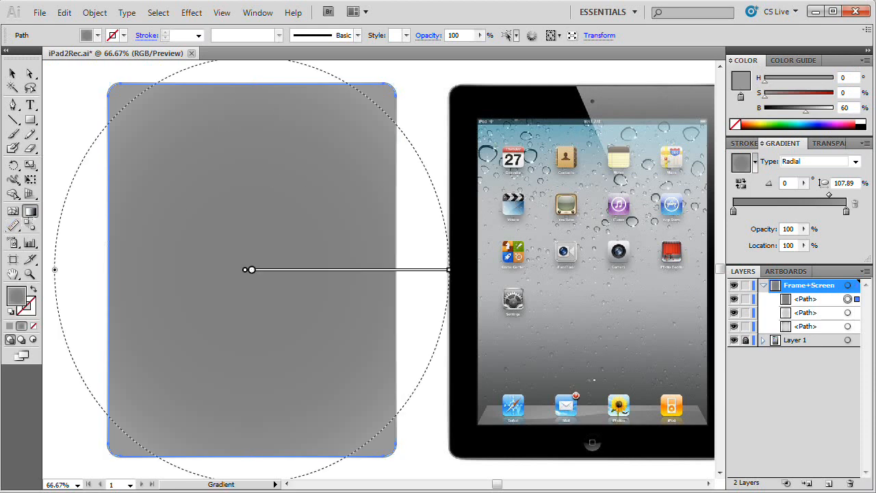
pyautogui.scroll(2, 384, 271)
pyautogui.moveTo(252, 91); pyautogui.dragTo(251, 108)
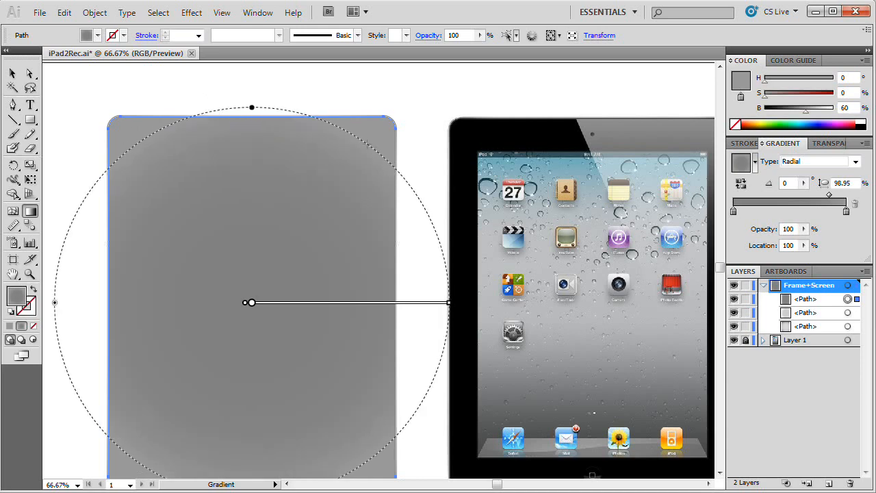
pyautogui.scroll(-5, 284, 302)
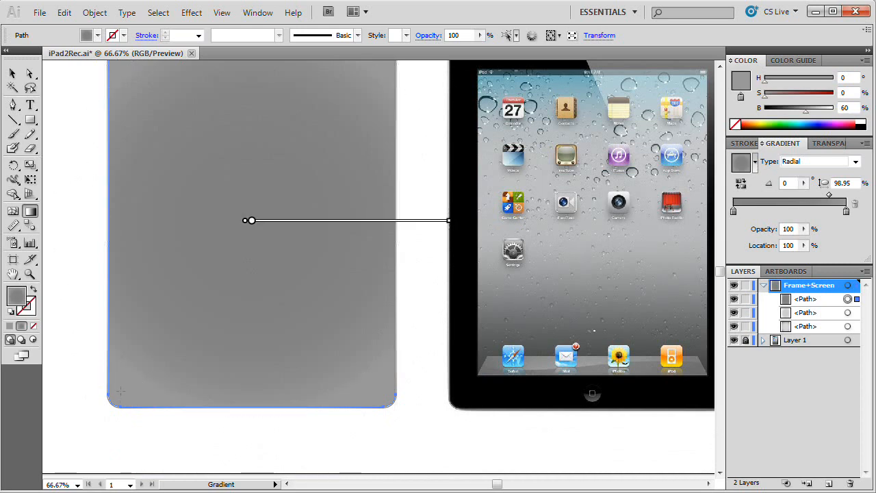
pyautogui.scroll(5, 386, 372)
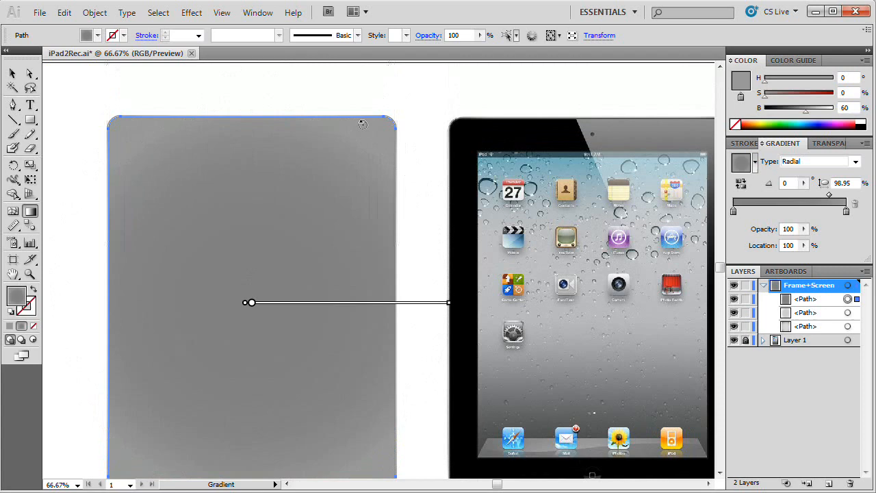
pyautogui.click(14, 74)
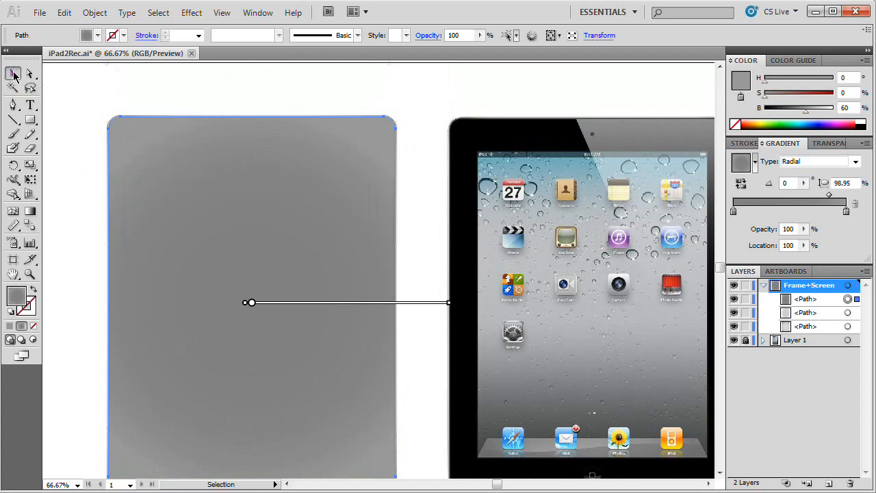
# Step: Offset the dark gray inset shape's path by -1 with Miter joins to create another inset copy
pyautogui.hotkey('ctrl', 'c')
pyautogui.scroll(1, 305, 269)
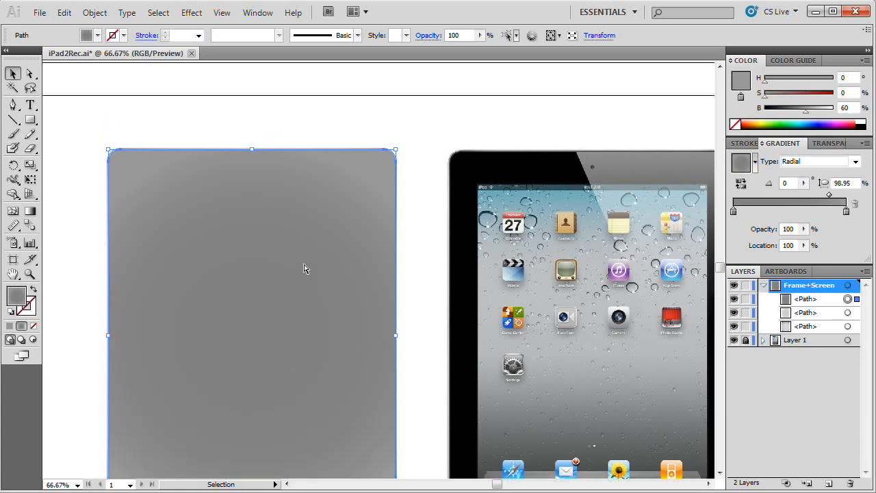
pyautogui.scroll(-2, 318, 244)
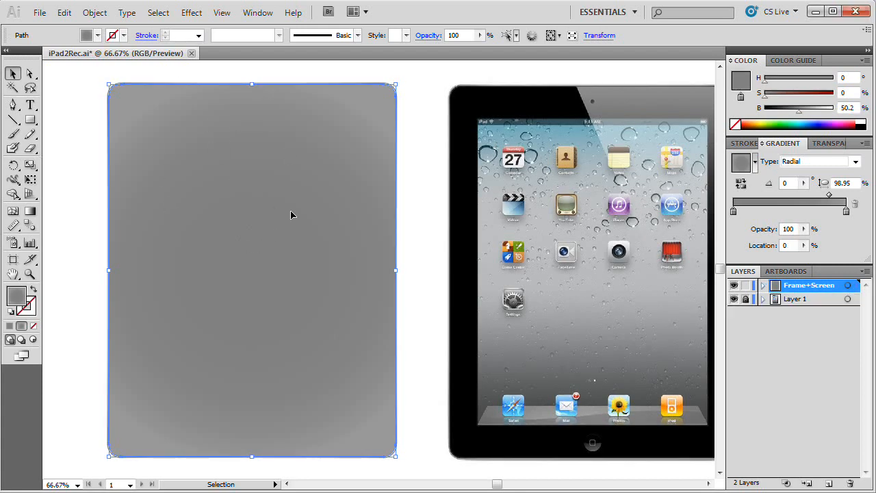
pyautogui.click(90, 11)
pyautogui.moveTo(160, 297)
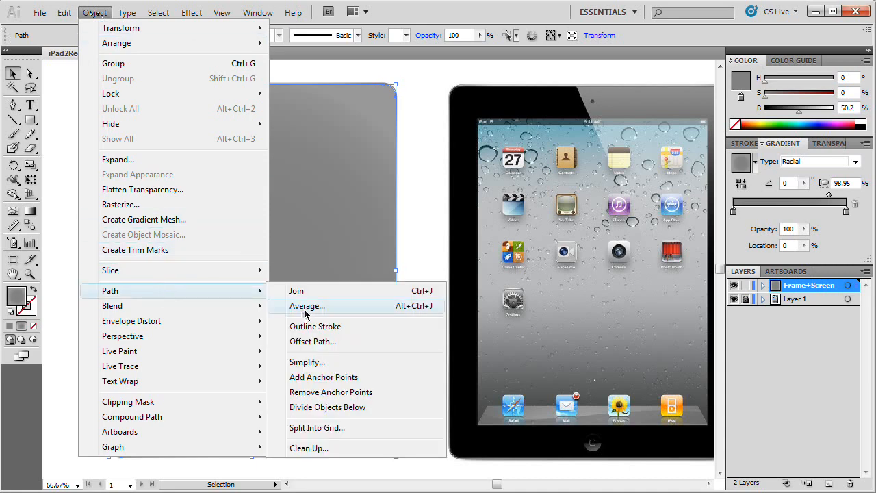
pyautogui.click(358, 342)
pyautogui.moveTo(432, 209); pyautogui.dragTo(267, 180)
pyautogui.write('-1')
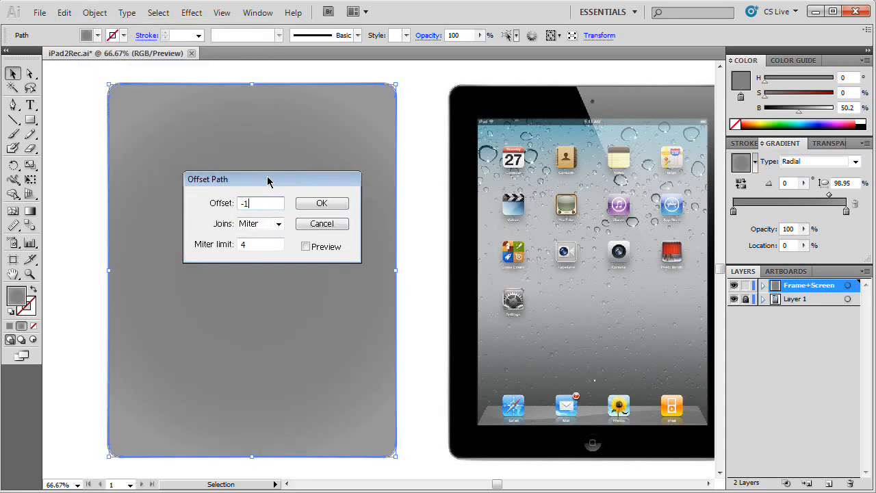
pyautogui.click(333, 204)
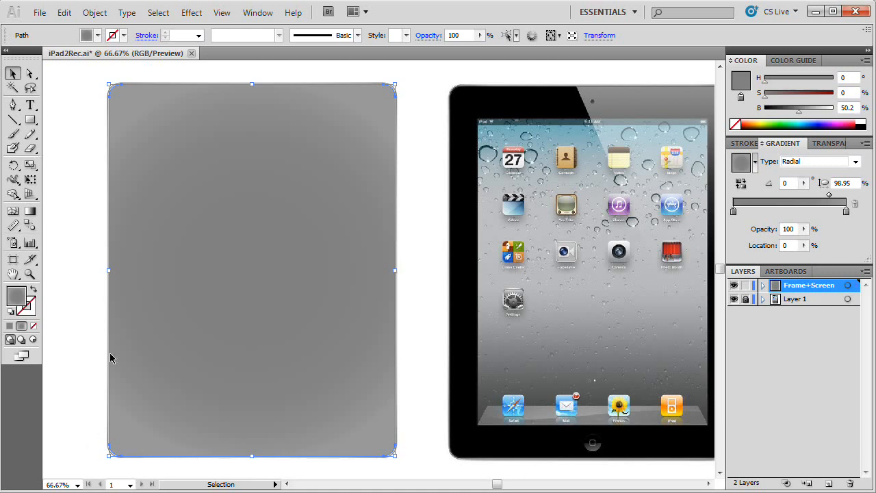
# Step: List the frame layer's paths, float the gradient settings beside the body, and set the newest inset's inner gradient stop to 0% brightness
pyautogui.click(763, 285)
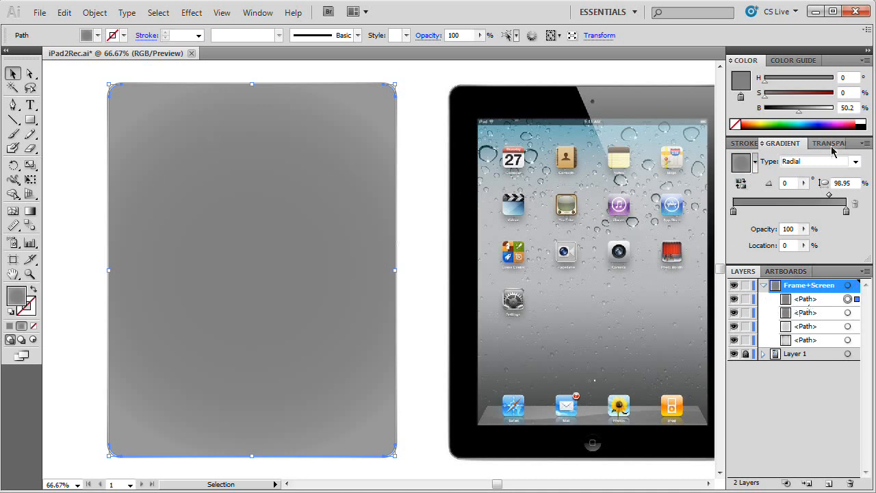
pyautogui.moveTo(855, 150)
pyautogui.mouseDown()
pyautogui.moveTo(576, 150)
pyautogui.moveTo(573, 163)
pyautogui.mouseUp()
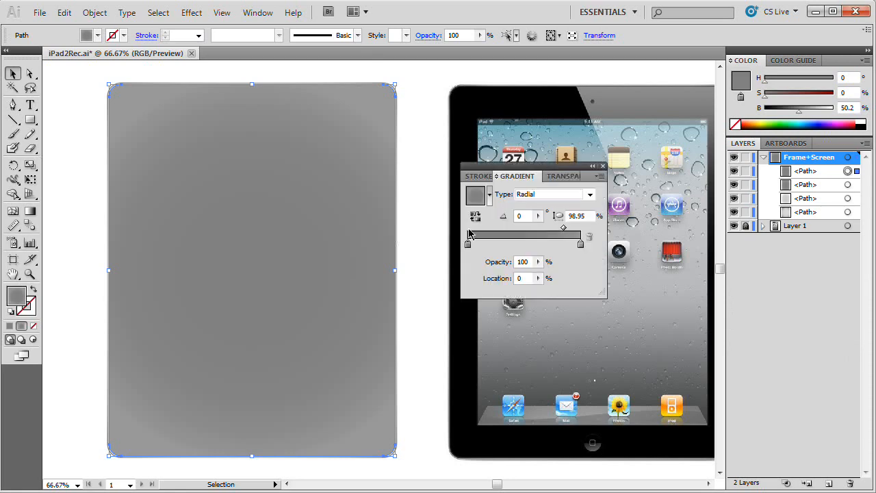
pyautogui.doubleClick(468, 245)
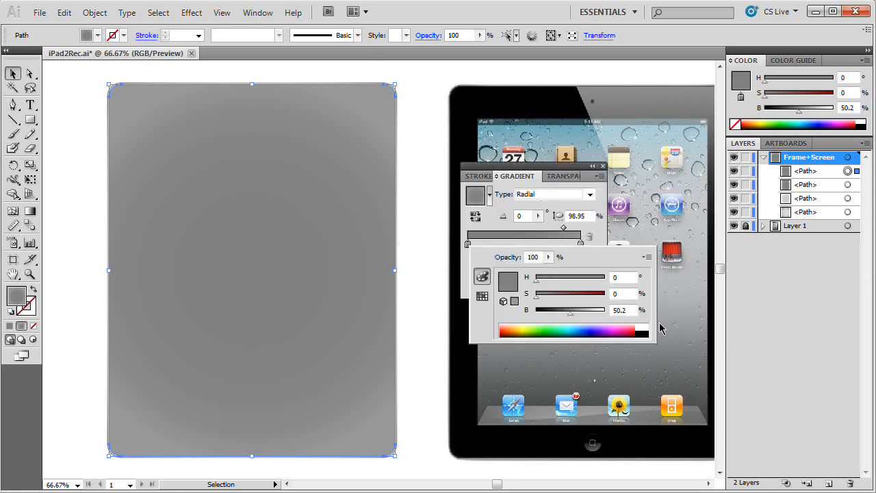
pyautogui.write('0')
pyautogui.press('Tab')
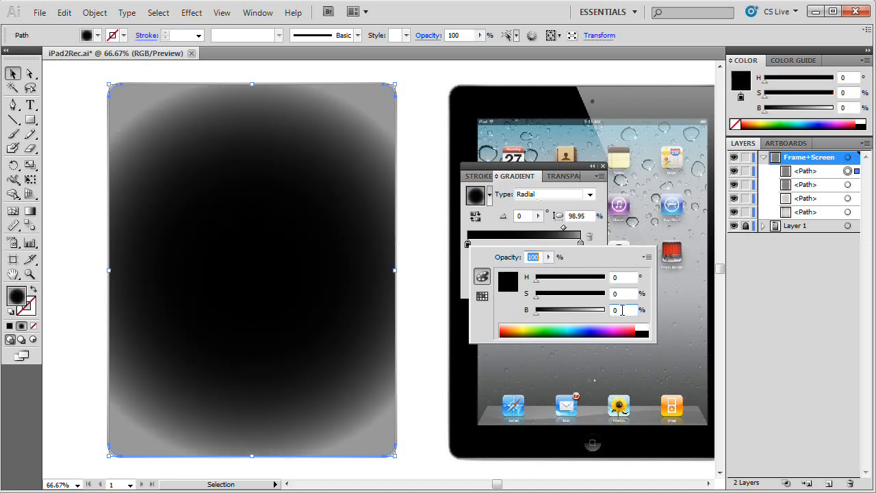
# Step: Set the brightness of the newest inset's outer gradient stop to 25%
pyautogui.click(580, 243)
pyautogui.doubleClick(580, 243)
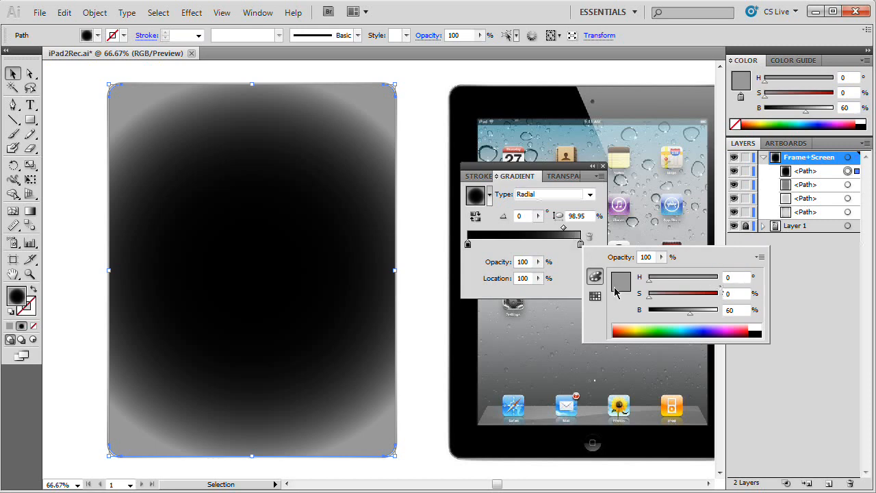
pyautogui.click(742, 311)
pyautogui.doubleClick(743, 313)
pyautogui.write('25')
pyautogui.press('Tab')
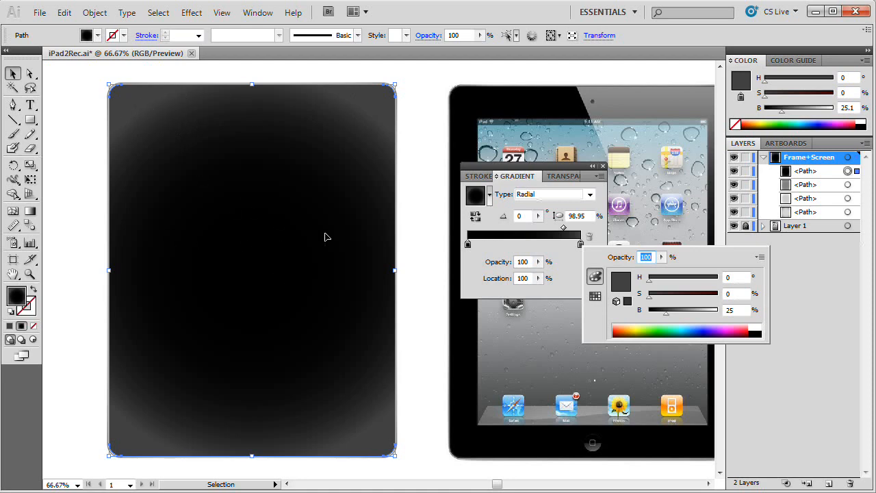
# Step: Dock the gradient settings, then widen and flatten the inset's radial gradient to an aspect ratio of about 87%
pyautogui.click(565, 168)
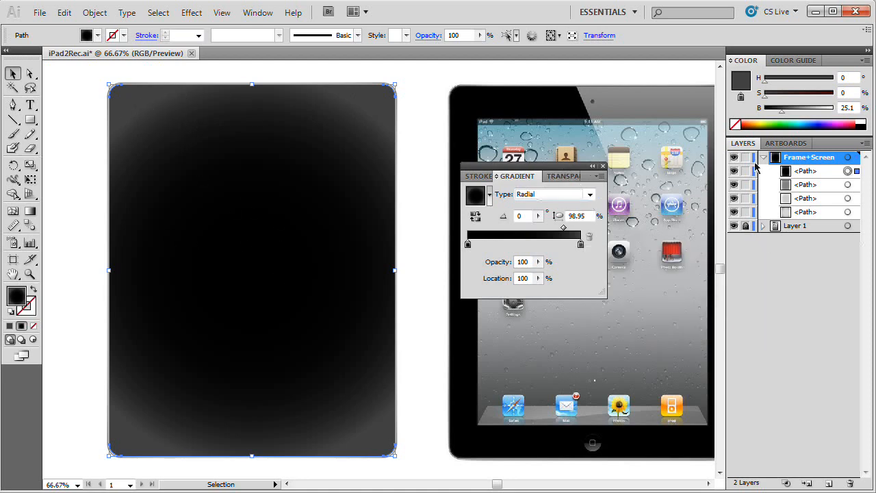
pyautogui.click(603, 166)
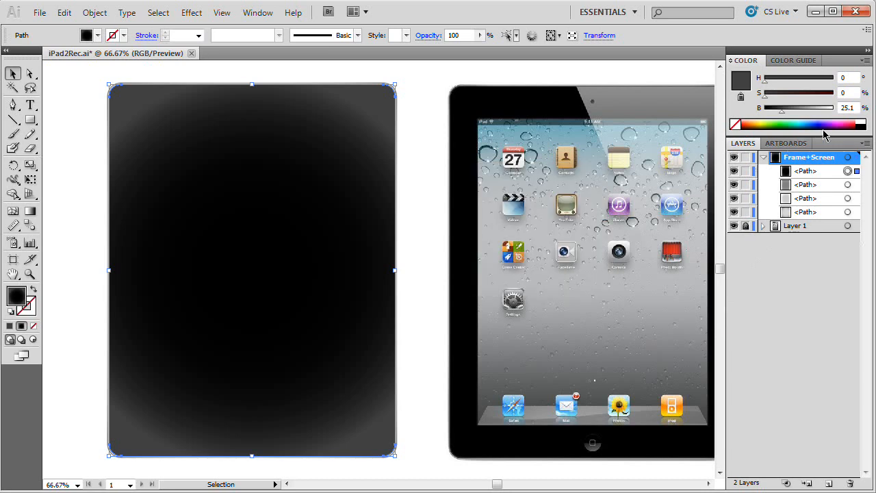
pyautogui.moveTo(824, 130); pyautogui.dragTo(809, 144)
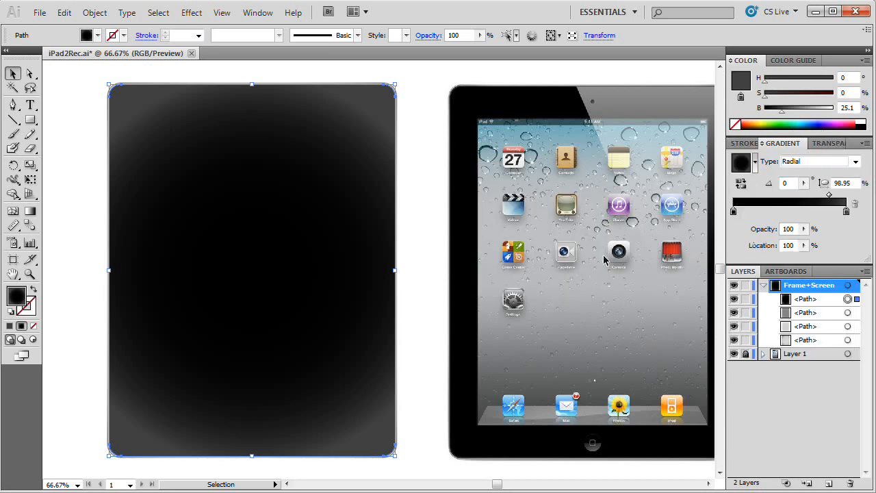
pyautogui.press('g')
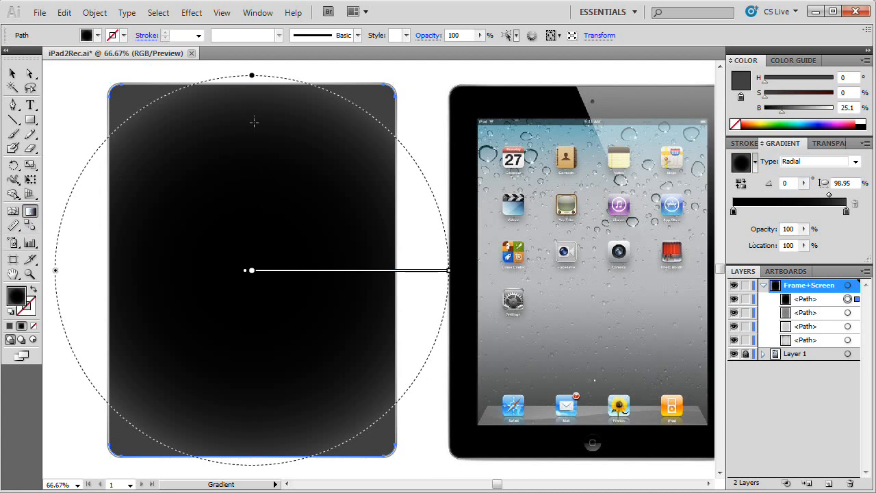
pyautogui.moveTo(251, 77); pyautogui.dragTo(252, 89)
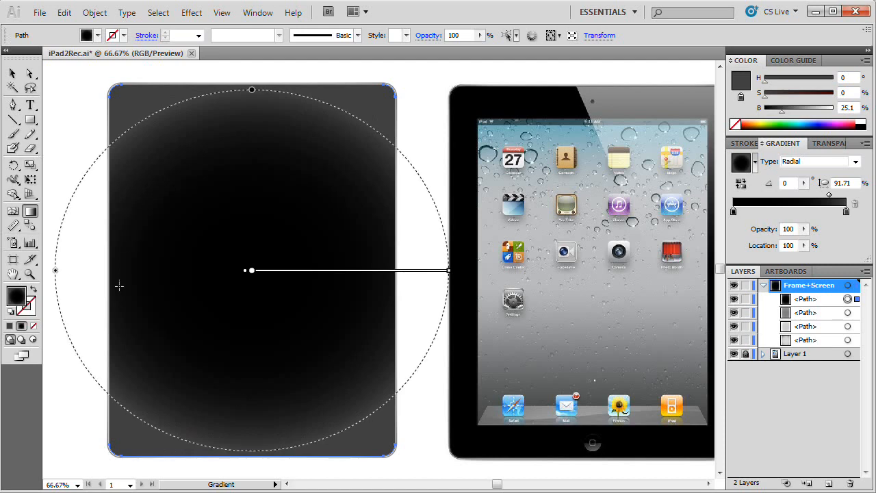
pyautogui.moveTo(452, 272); pyautogui.dragTo(465, 275)
pyautogui.moveTo(252, 75); pyautogui.dragTo(254, 86)
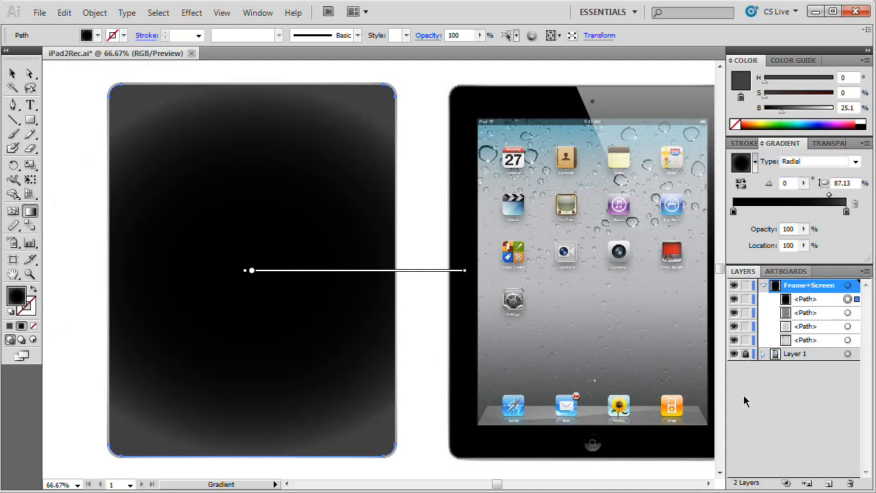
# Step: Offset the black-to-dark-gray inset's path by -3 with Miter joins to create a smaller inset copy
pyautogui.click(17, 76)
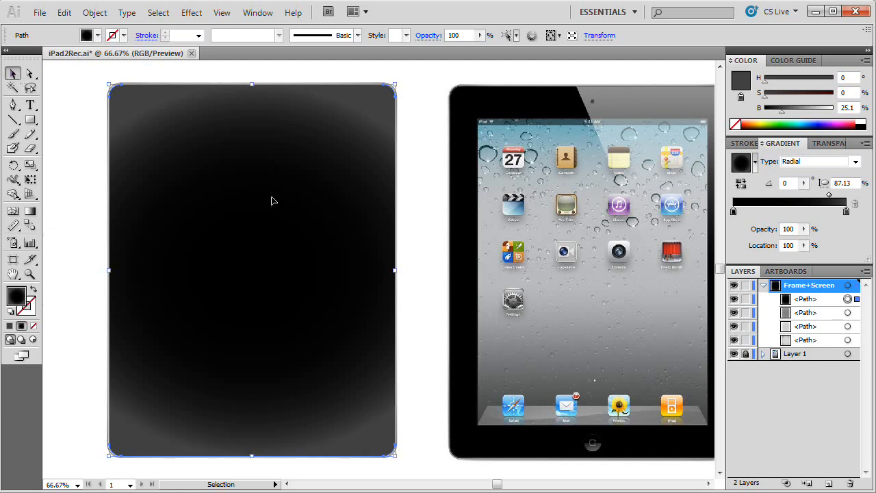
pyautogui.click(95, 12)
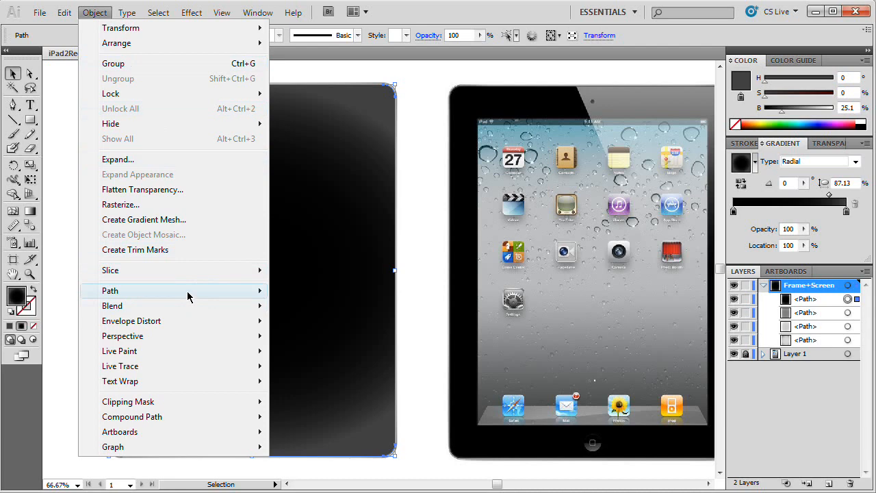
pyautogui.moveTo(224, 297)
pyautogui.click(313, 341)
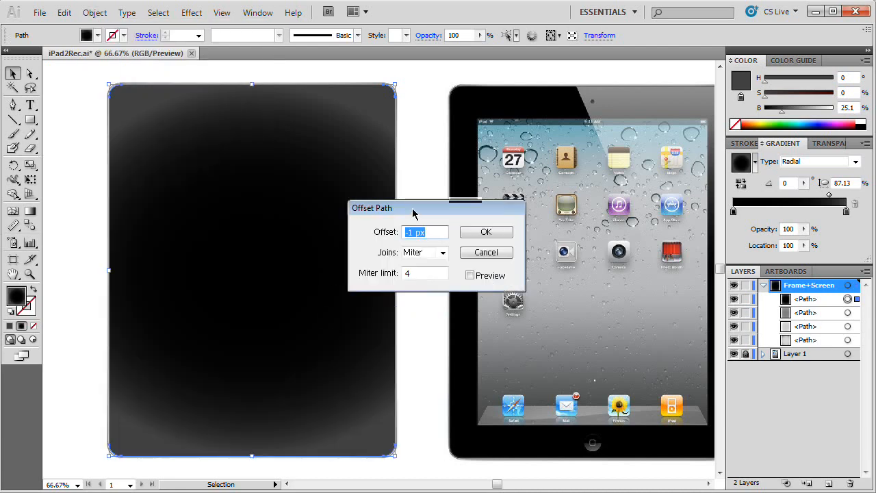
pyautogui.moveTo(413, 205); pyautogui.dragTo(328, 176)
pyautogui.write('-3')
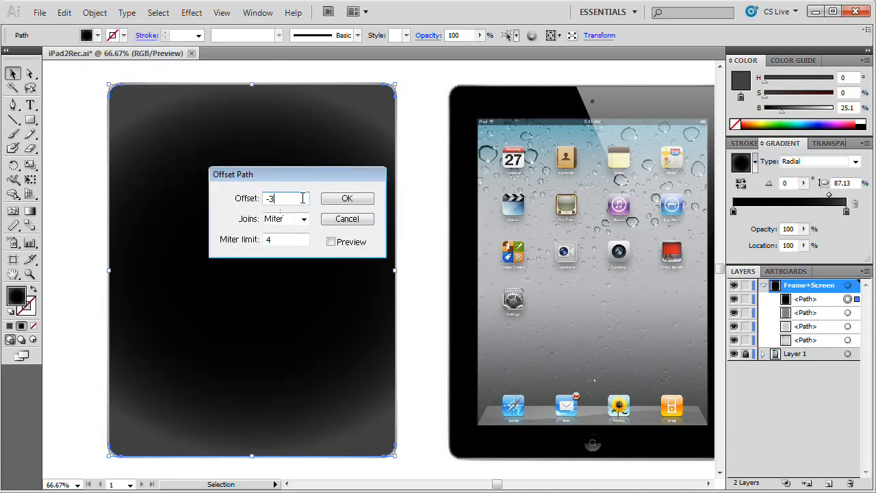
pyautogui.click(365, 199)
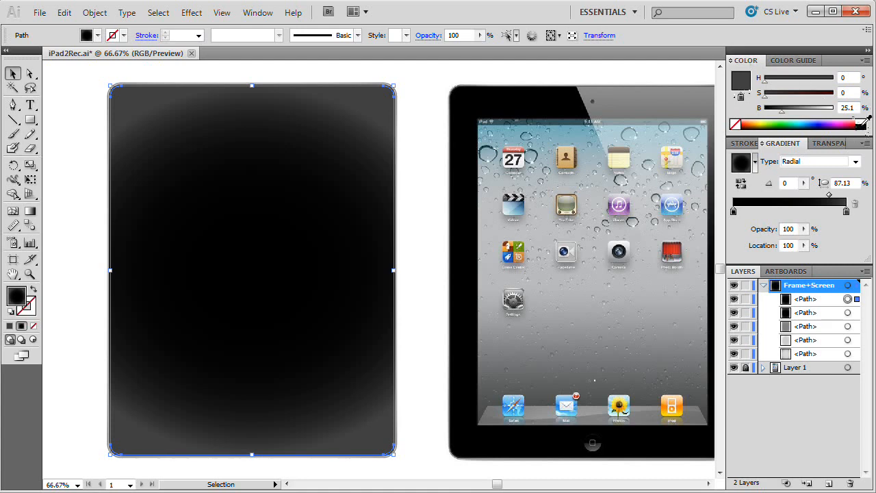
# Step: Make the outer gradient stop of the smallest inset black, deselect the shape and save the document
pyautogui.click(865, 123)
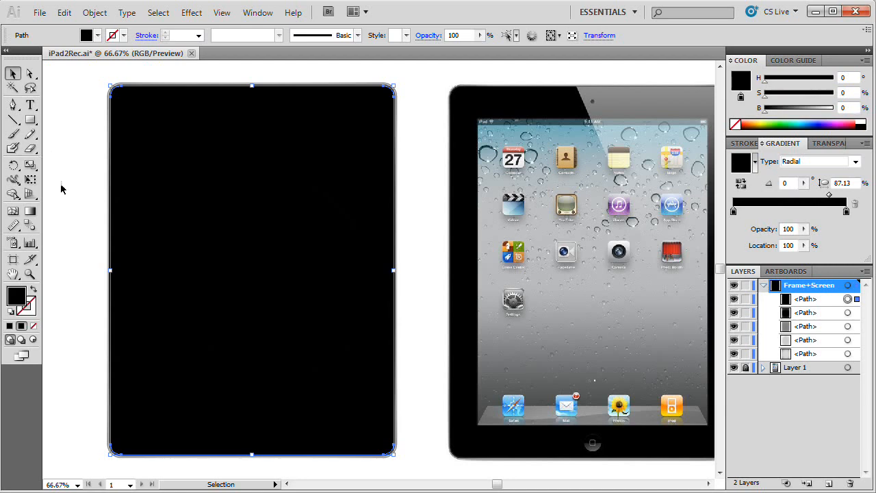
pyautogui.click(64, 207)
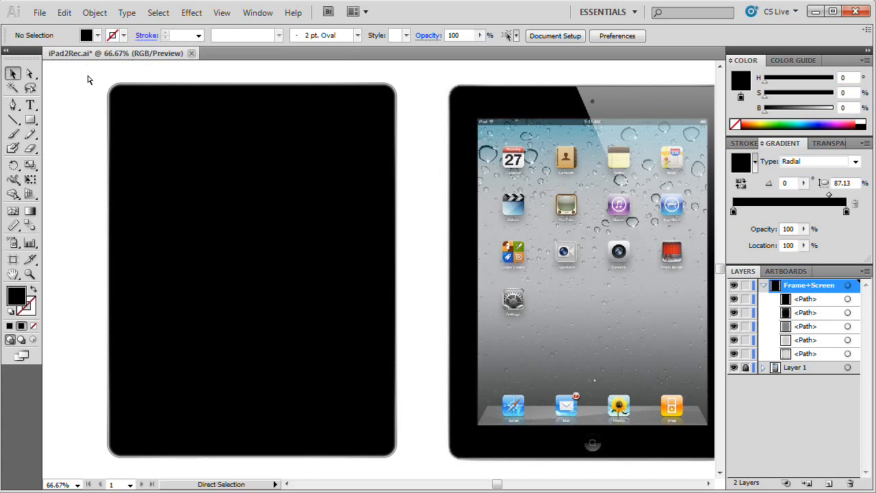
pyautogui.hotkey('ctrl', 's')
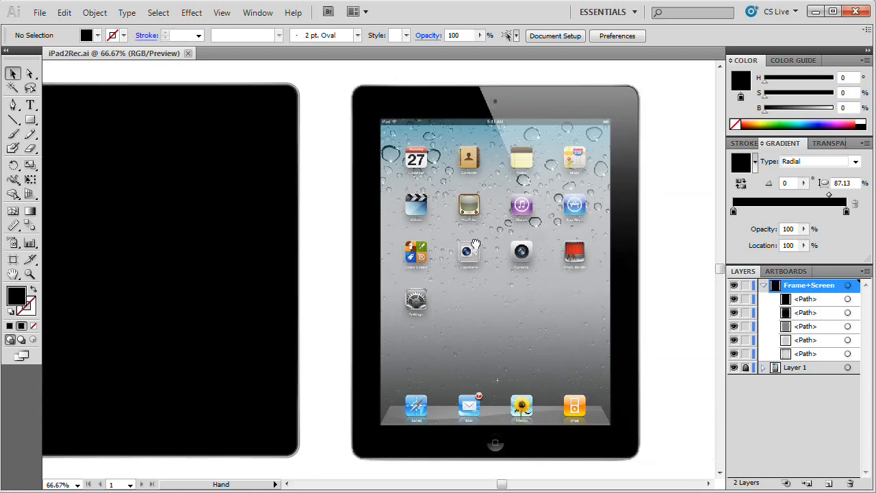
# Step: Draw a rectangle over the upper part of the reference iPad's screen with a solid lime green fill (H 79.6, S 58.82, B 100)
pyautogui.moveTo(575, 241); pyautogui.dragTo(474, 243)
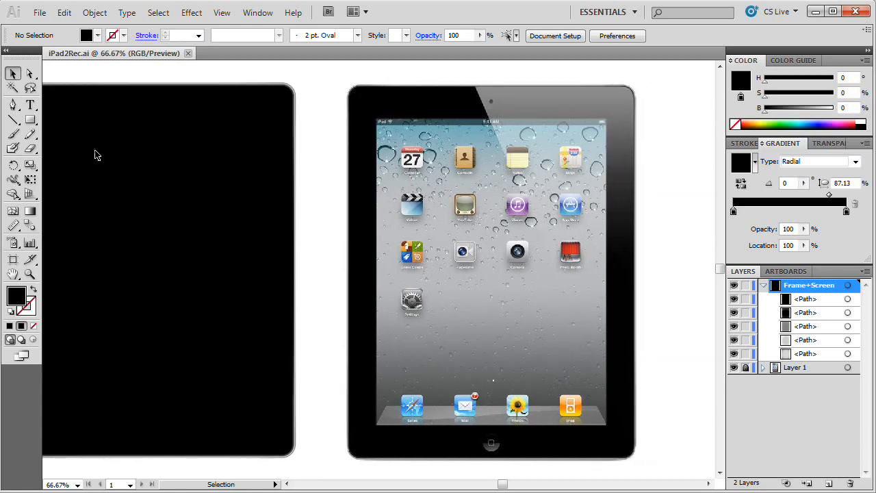
pyautogui.click(30, 120)
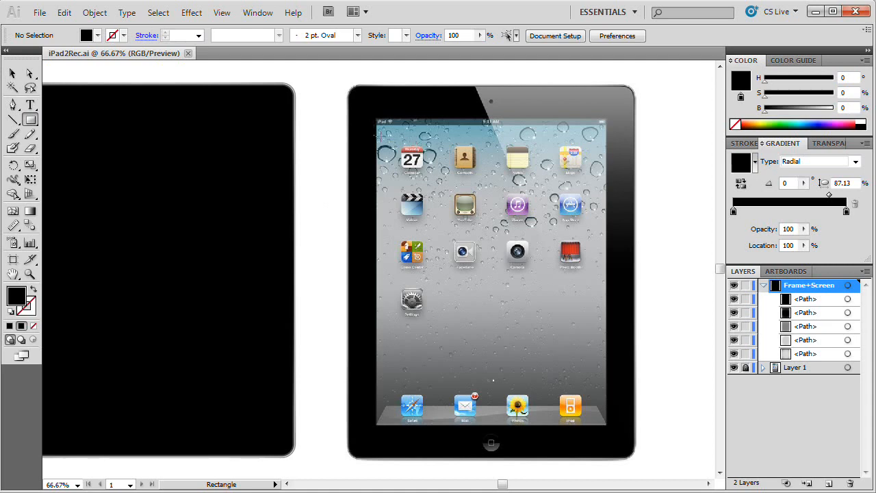
pyautogui.click(13, 226)
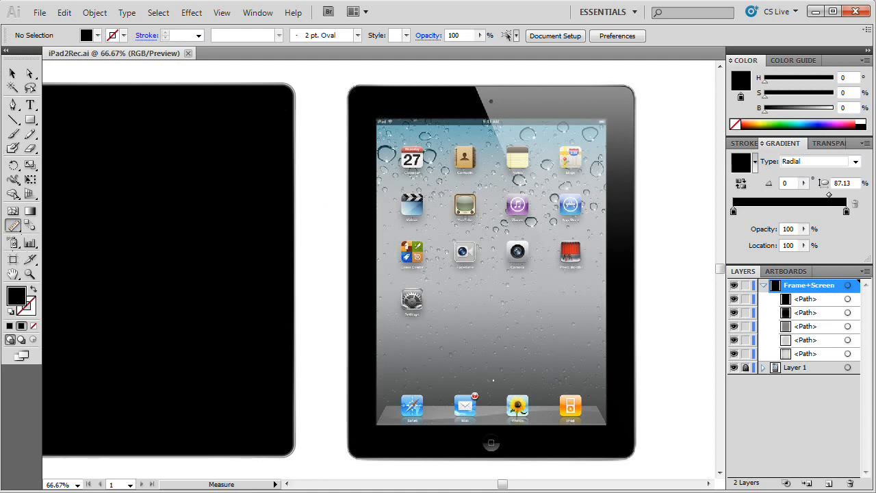
pyautogui.click(30, 120)
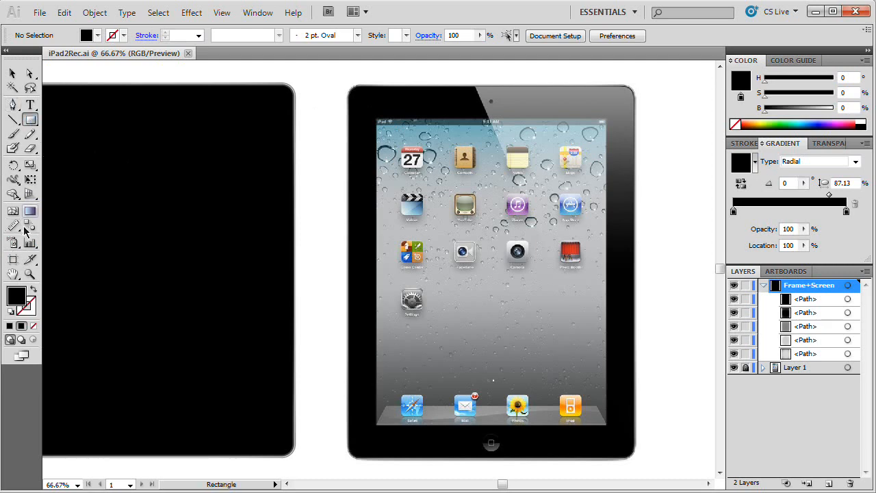
pyautogui.moveTo(798, 122); pyautogui.dragTo(766, 122)
pyautogui.moveTo(813, 96); pyautogui.dragTo(805, 95)
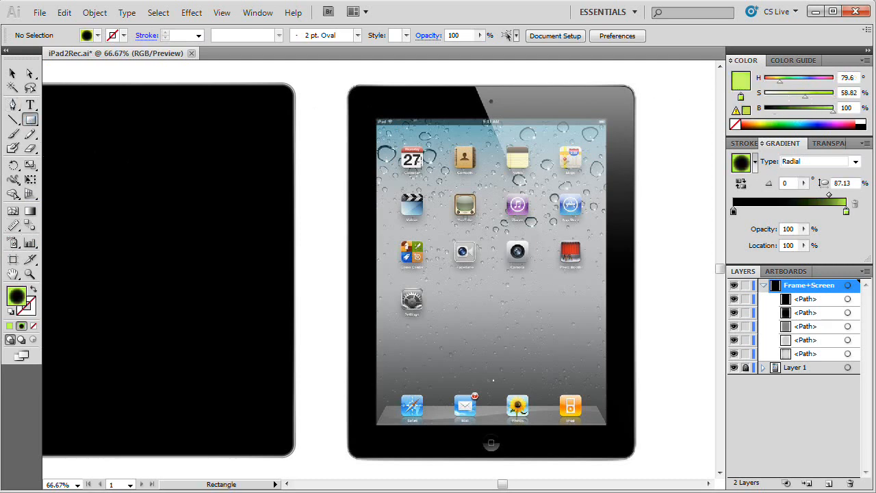
pyautogui.moveTo(388, 132); pyautogui.dragTo(542, 263)
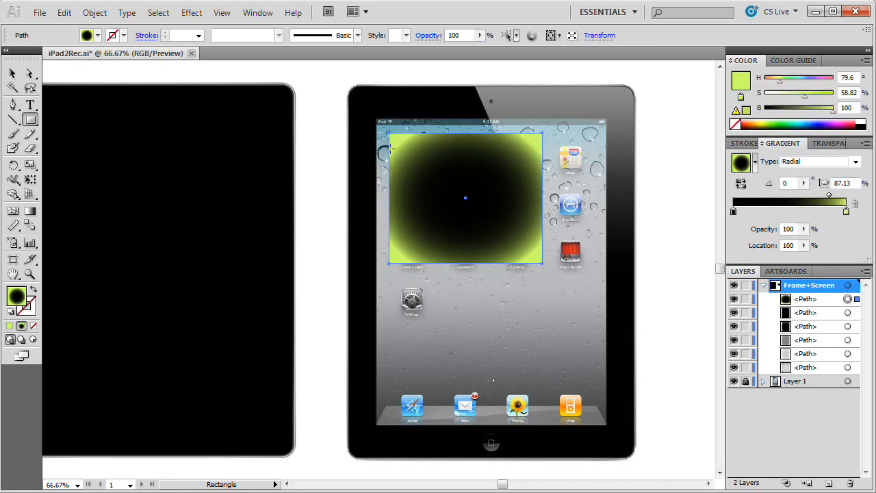
pyautogui.click(9, 326)
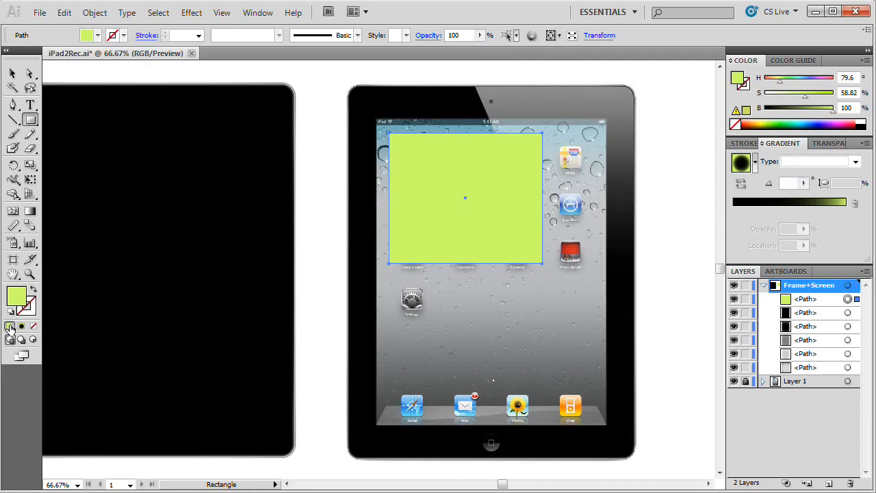
# Step: Stretch the green rectangle's upper-left corner to the upper-left corner of the reference iPad's screen
pyautogui.hotkey('ctrl', '1')
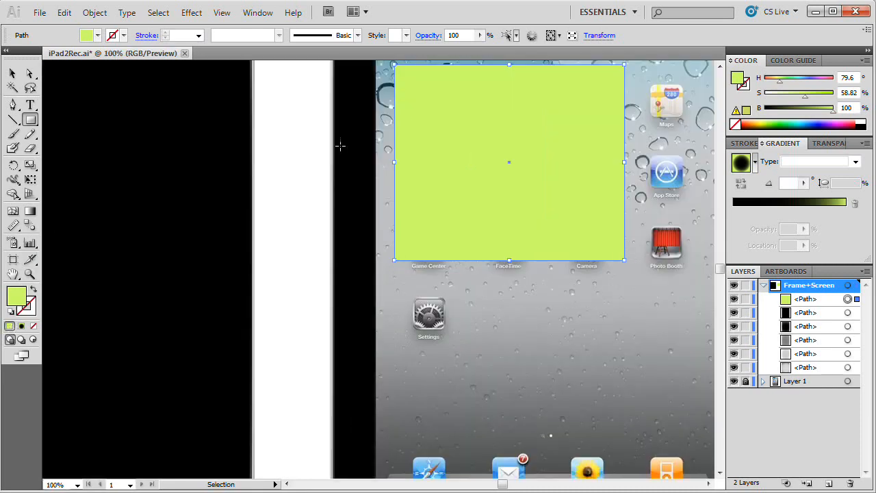
pyautogui.hotkey('ctrl', '+')
pyautogui.hotkey('ctrl', '+')
pyautogui.press('space')
pyautogui.hotkey('ctrl', '+')
pyautogui.moveTo(414, 133); pyautogui.dragTo(383, 287)
pyautogui.moveTo(433, 72); pyautogui.dragTo(384, 262)
pyautogui.click(13, 74)
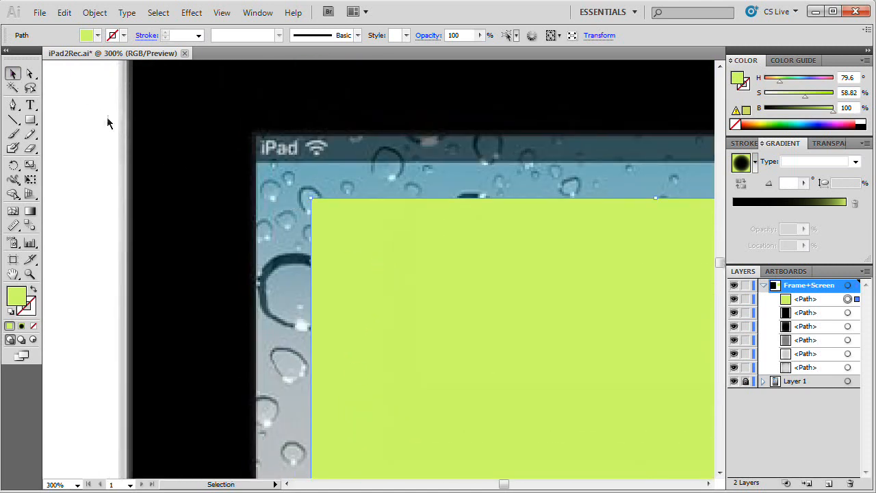
pyautogui.moveTo(311, 201); pyautogui.dragTo(254, 133)
# Step: Stretch the green rectangle's lower-right corner to the lower-right corner of the reference iPad's screen
pyautogui.moveTo(347, 202); pyautogui.dragTo(355, 270)
pyautogui.moveTo(508, 402); pyautogui.dragTo(386, 269)
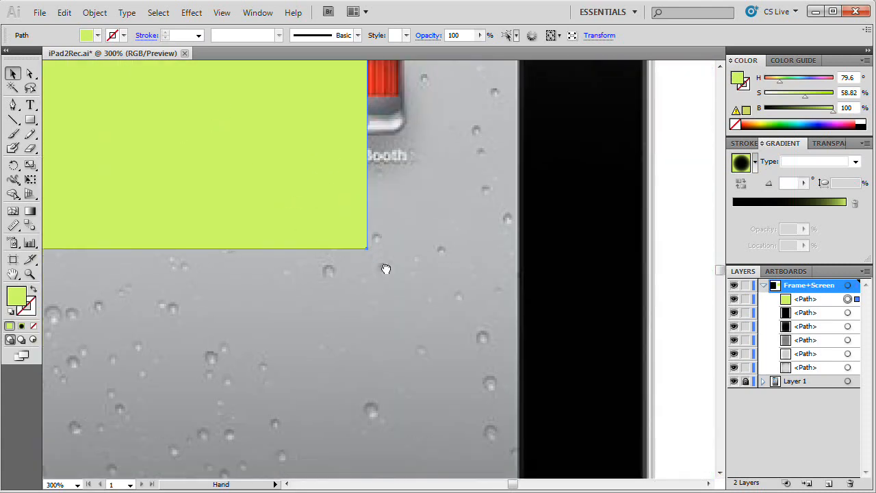
pyautogui.hotkey('ctrl', '-')
pyautogui.hotkey('ctrl', '-')
pyautogui.moveTo(382, 267); pyautogui.dragTo(387, 149)
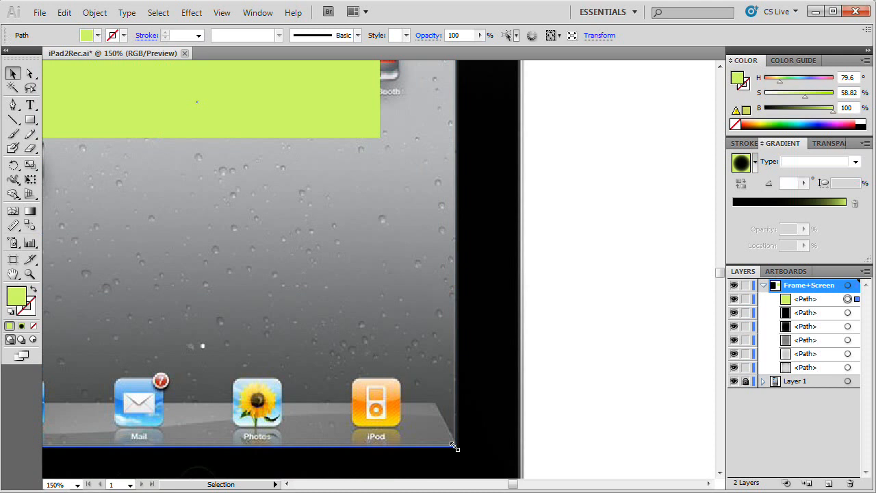
pyautogui.moveTo(455, 446); pyautogui.dragTo(454, 447)
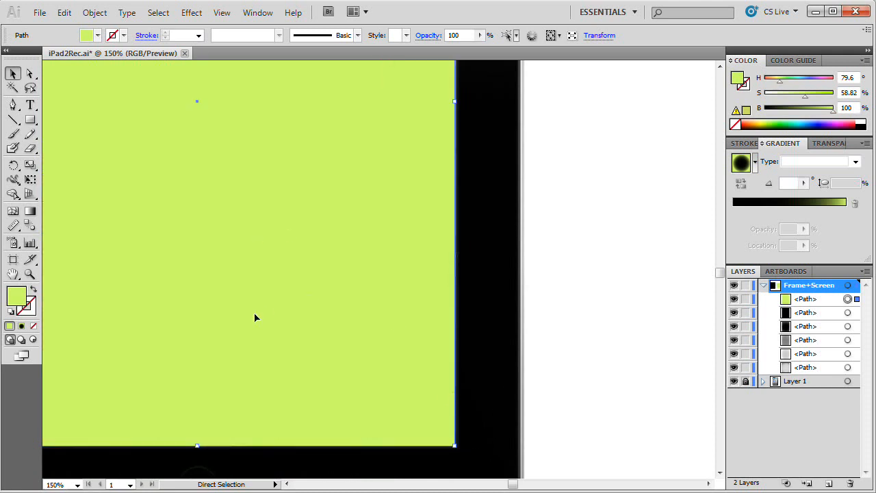
# Step: Move the green screen rectangle from the reference photo onto the drawn black iPad body, centered within its frame
pyautogui.hotkey('ctrl', '-')
pyautogui.hotkey('ctrl', '-')
pyautogui.moveTo(295, 255); pyautogui.dragTo(457, 318)
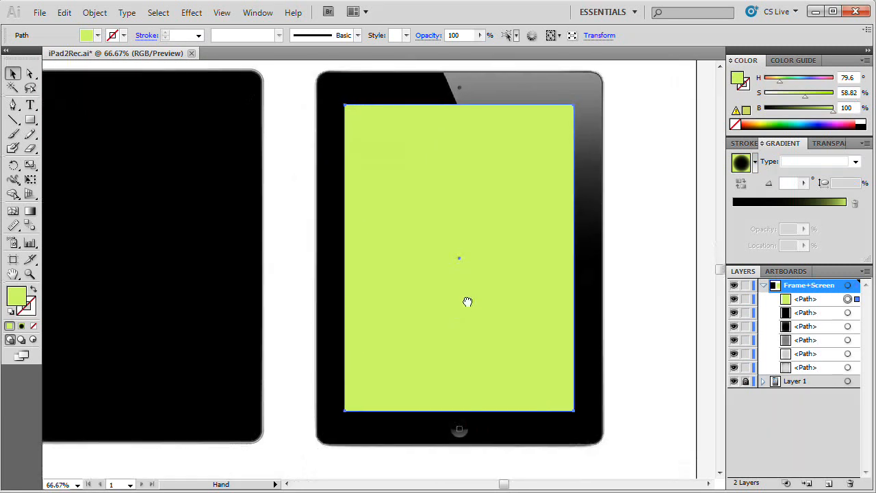
pyautogui.moveTo(371, 296); pyautogui.dragTo(510, 281)
pyautogui.moveTo(551, 220); pyautogui.dragTo(524, 260)
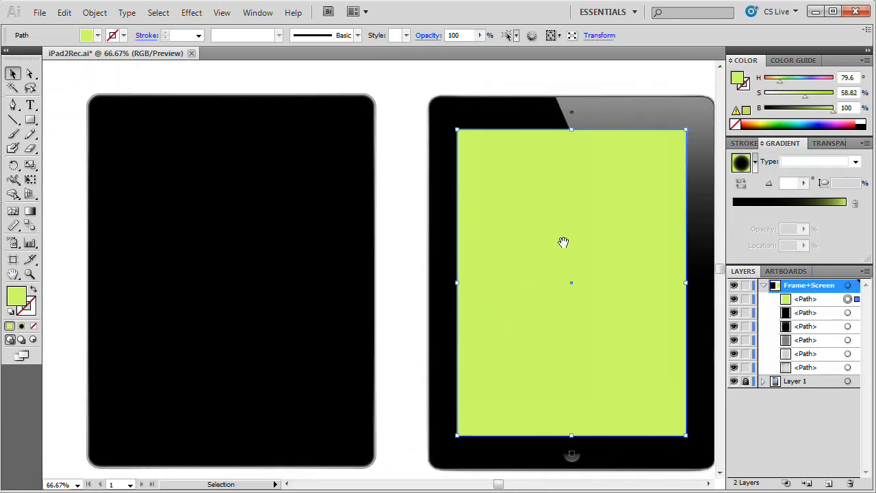
pyautogui.moveTo(595, 228); pyautogui.dragTo(261, 218)
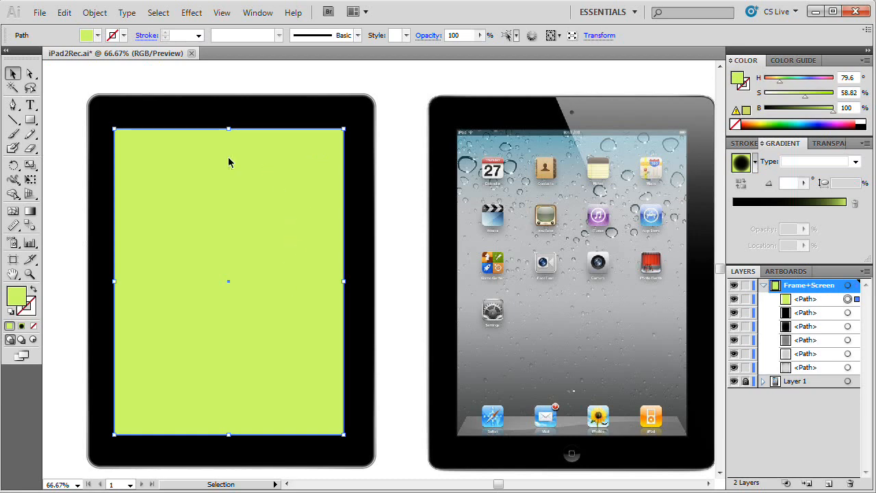
# Step: Center the green screen rectangle horizontally on the black iPad body, using the body as key object, and save the document
pyautogui.keyDown('shift'); pyautogui.click(261, 113); pyautogui.keyUp('shift')
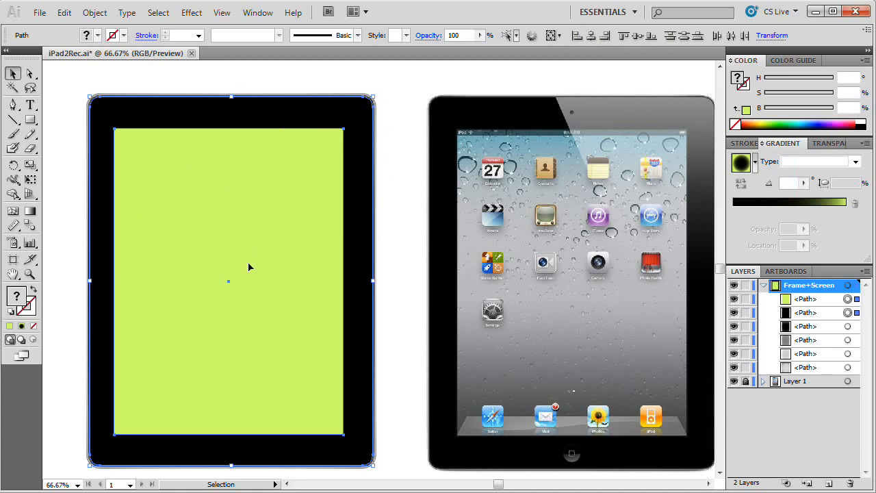
pyautogui.click(253, 13)
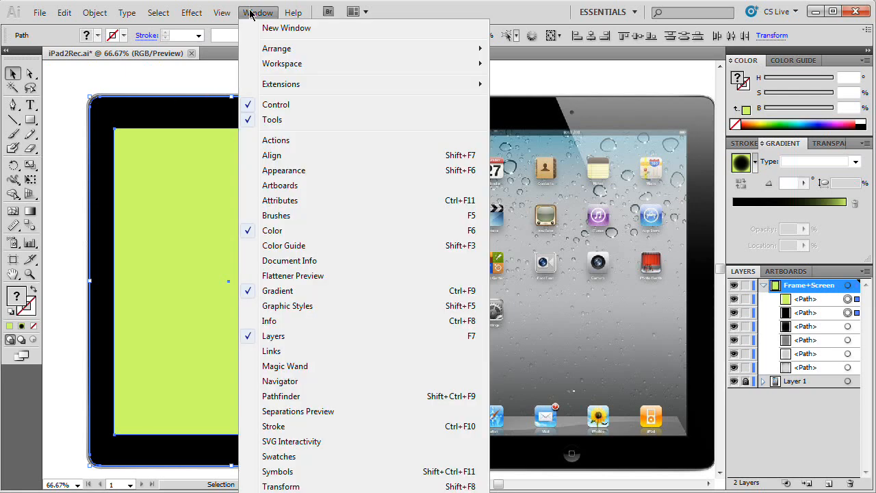
pyautogui.click(279, 161)
pyautogui.doubleClick(261, 63)
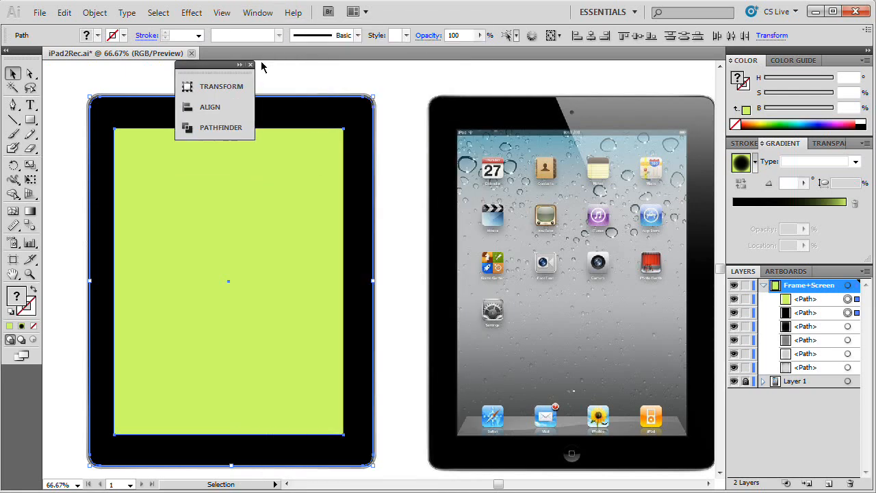
pyautogui.doubleClick(222, 65)
pyautogui.moveTo(256, 70); pyautogui.dragTo(510, 79)
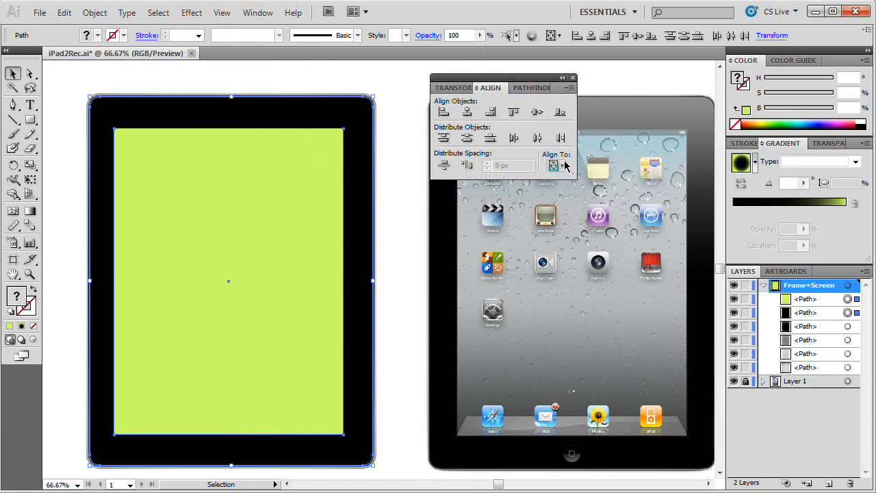
pyautogui.click(564, 165)
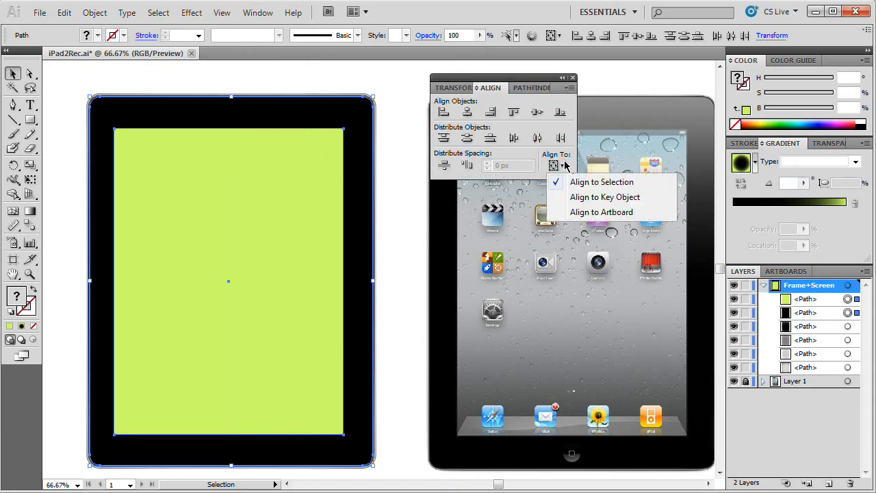
pyautogui.click(595, 198)
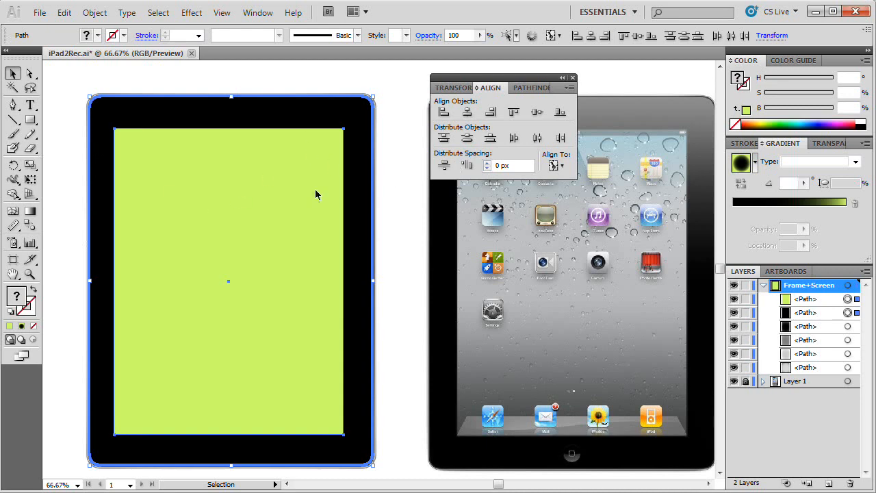
pyautogui.click(469, 113)
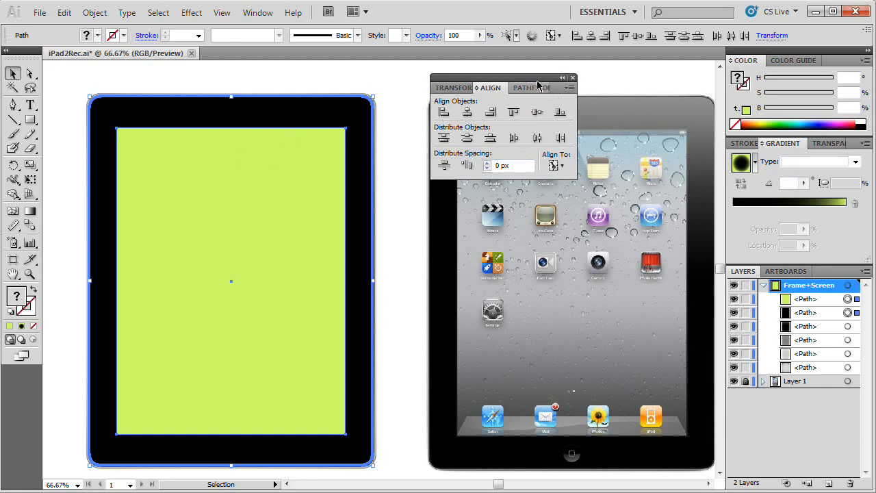
pyautogui.click(574, 78)
pyautogui.click(381, 82)
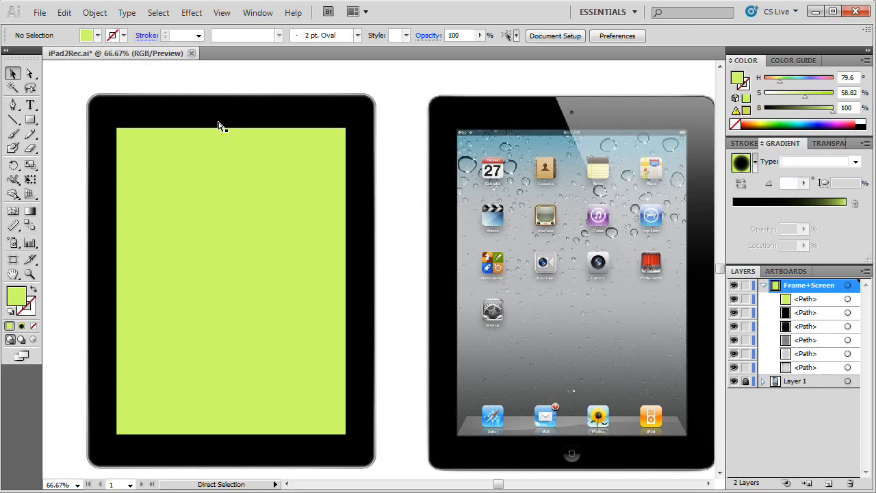
pyautogui.hotkey('ctrl', 's')
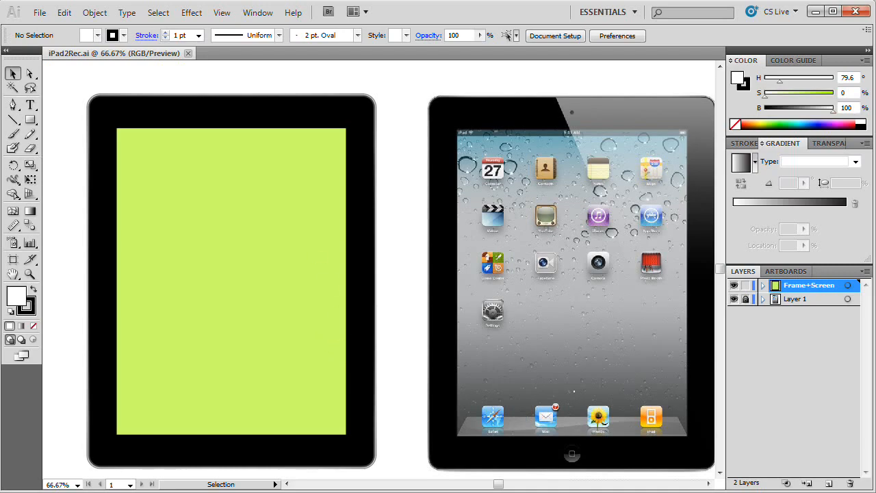
# Step: Switch to Bridge and place istockdramaticleaves.jpg into the Illustrator document
pyautogui.hotkey('alt', 'Tab')
pyautogui.click(48, 212)
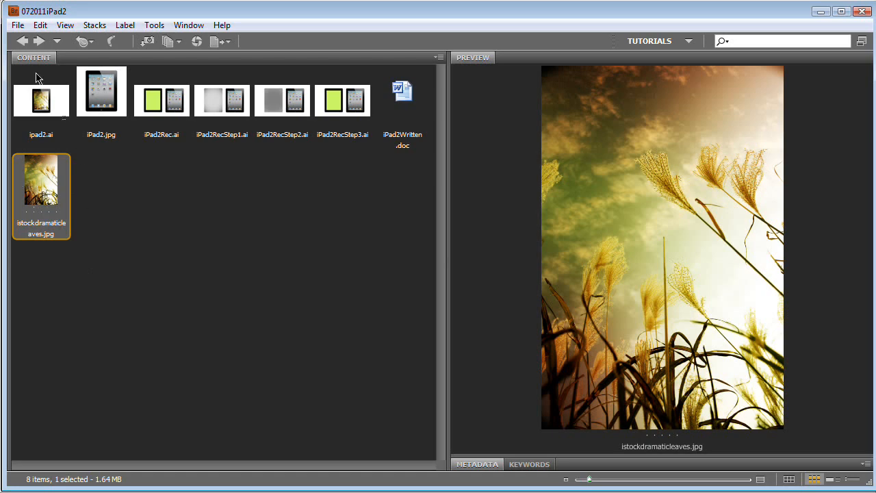
pyautogui.click(19, 26)
pyautogui.moveTo(126, 353)
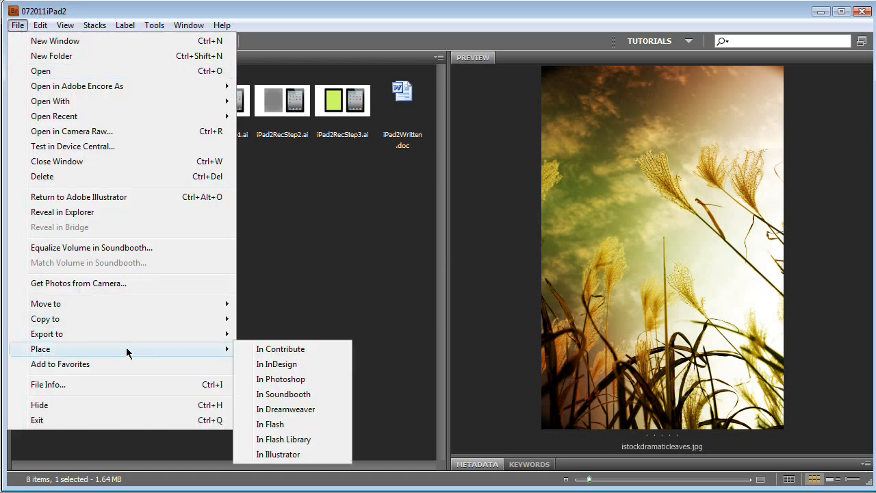
pyautogui.click(278, 454)
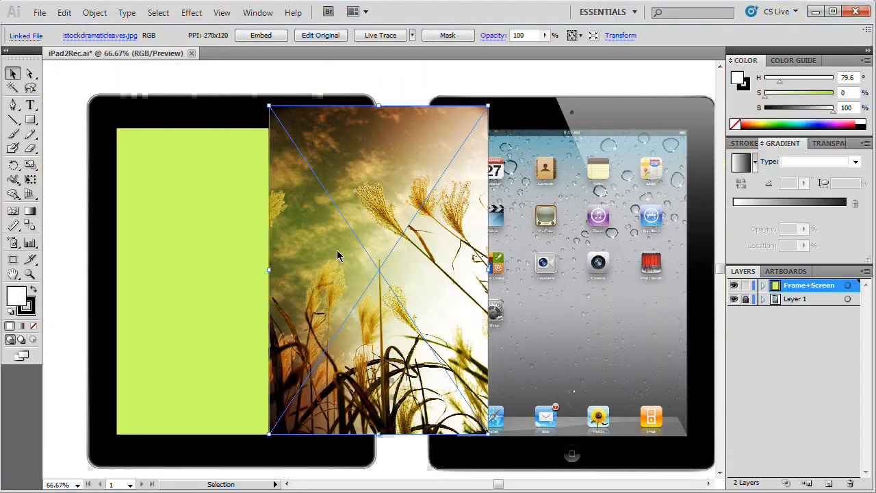
# Step: Move the placed leaves photo over the green screen rectangle and enlarge it proportionally until it covers the screen on all sides
pyautogui.moveTo(382, 201); pyautogui.dragTo(228, 209)
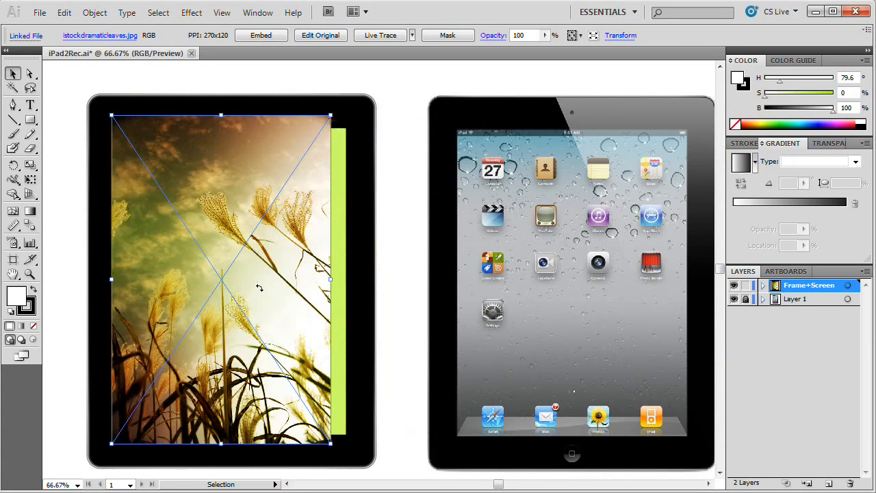
pyautogui.moveTo(333, 115); pyautogui.dragTo(386, 72)
pyautogui.moveTo(285, 255); pyautogui.dragTo(301, 245)
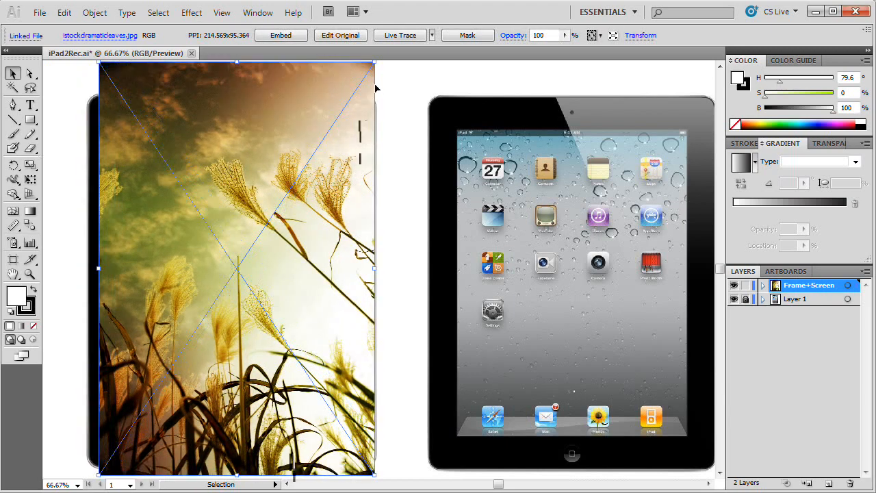
pyautogui.moveTo(375, 62); pyautogui.dragTo(360, 84)
pyautogui.moveTo(301, 184); pyautogui.dragTo(297, 184)
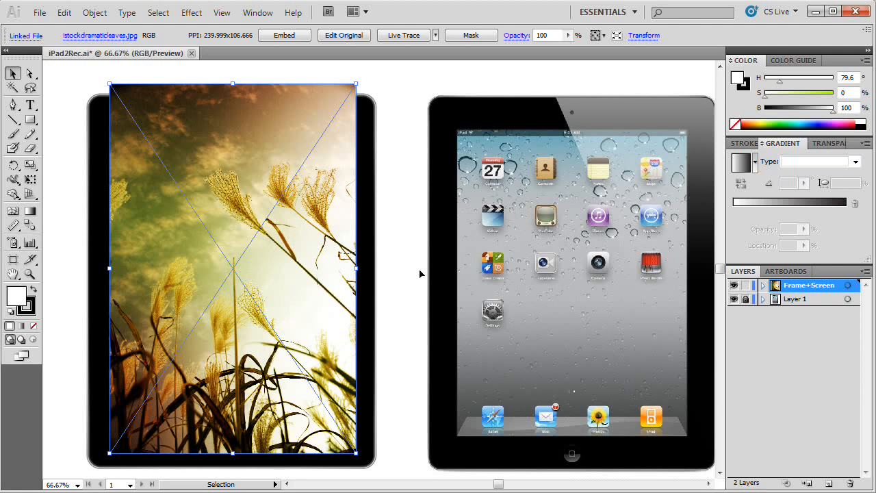
# Step: Hide the linked leaves photo in the Frame+Screen layer and change the green screen rectangle's fill to black (000000)
pyautogui.click(763, 285)
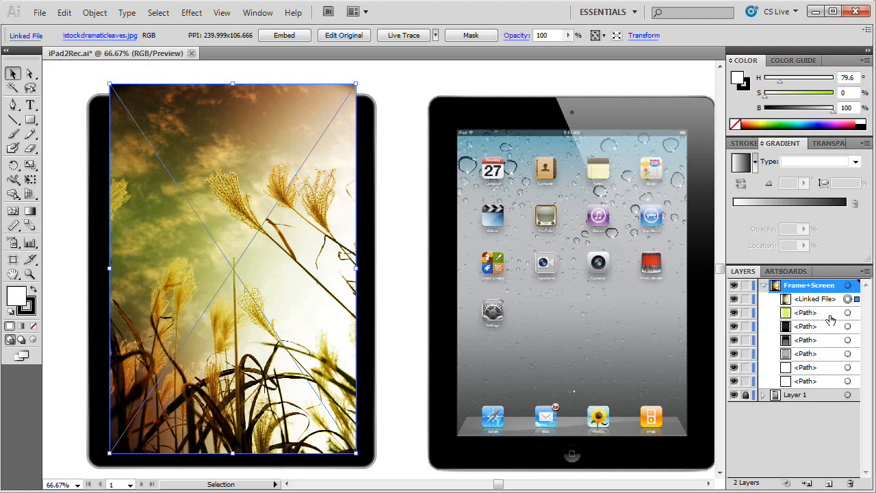
pyautogui.click(734, 299)
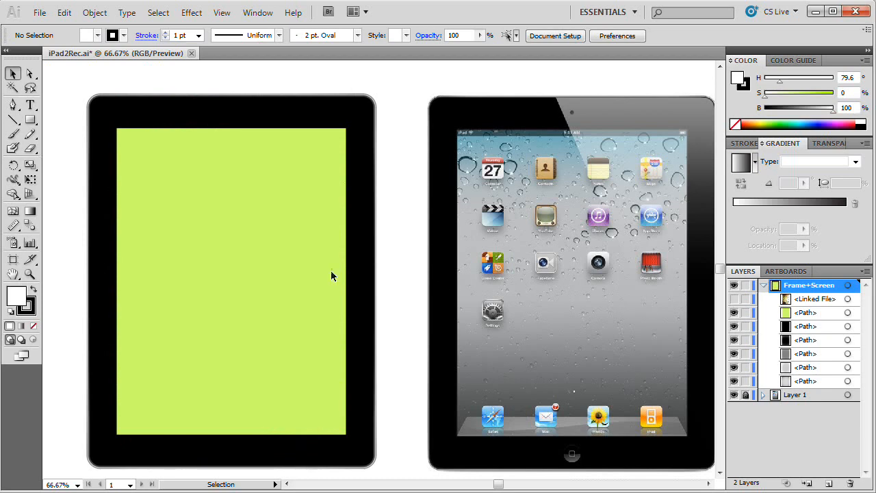
pyautogui.click(279, 231)
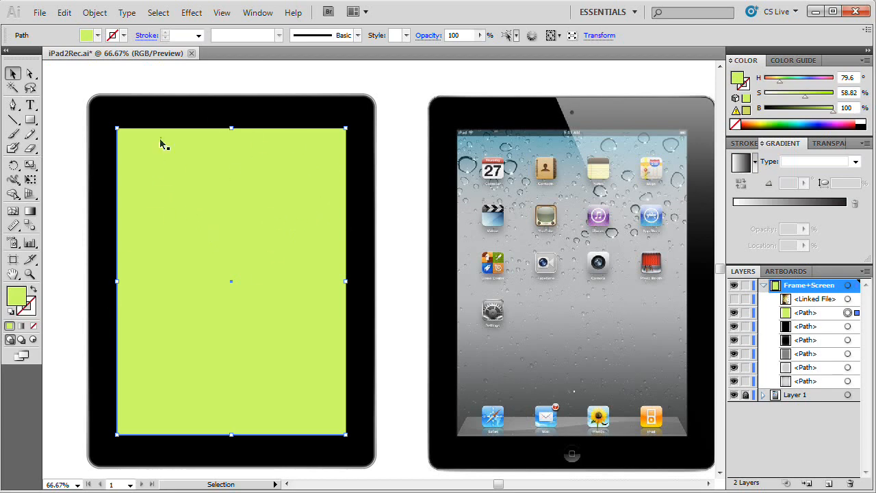
pyautogui.doubleClick(22, 294)
pyautogui.moveTo(465, 223); pyautogui.dragTo(464, 358)
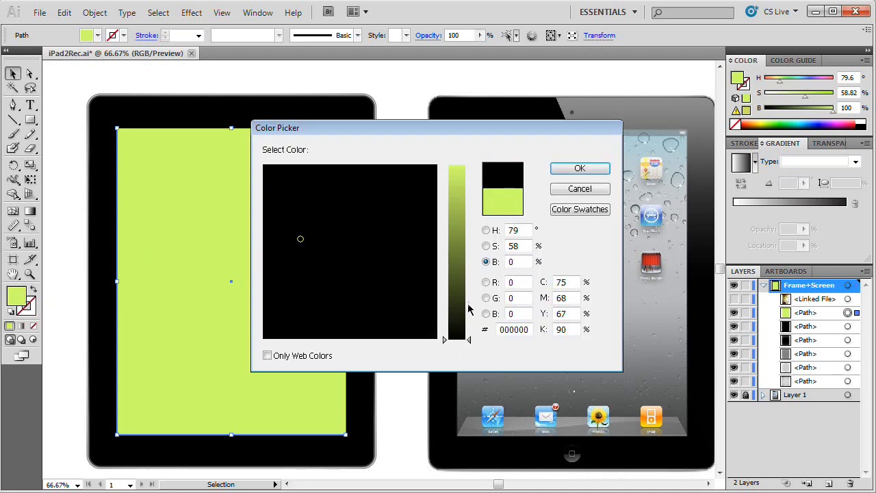
pyautogui.click(574, 172)
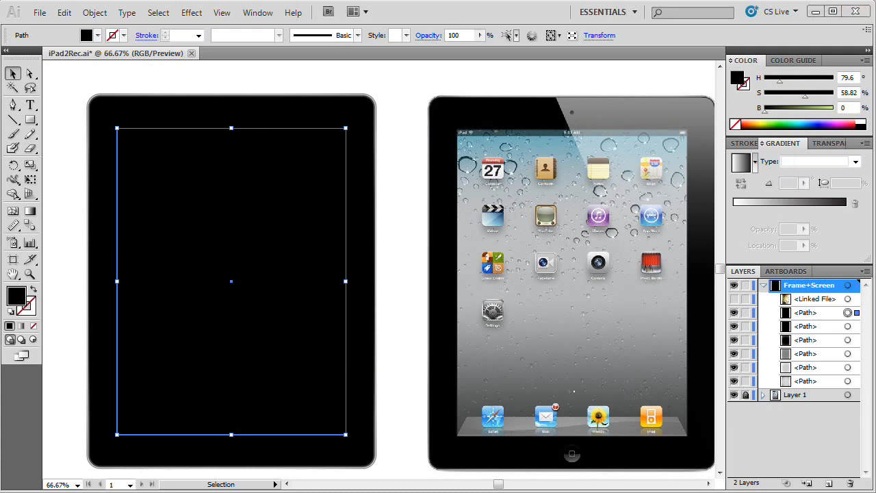
# Step: Give the black screen rectangle a 2 pt stroke
pyautogui.click(256, 221)
pyautogui.click(820, 160)
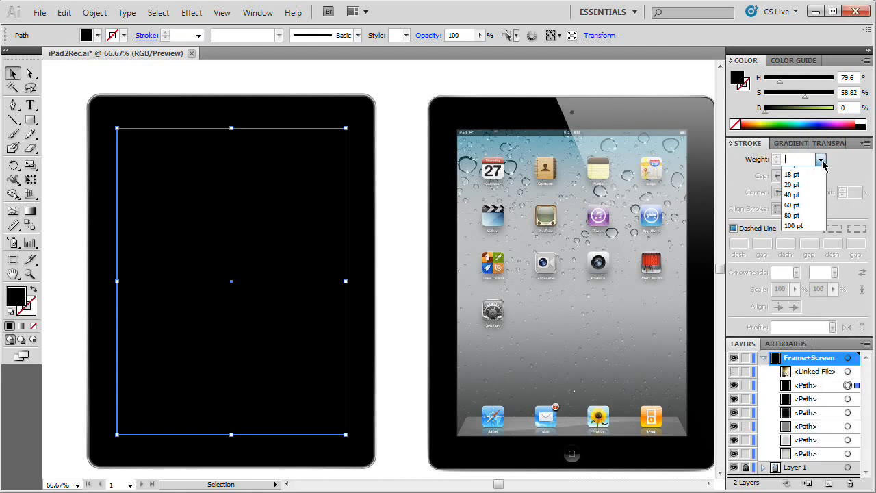
pyautogui.click(799, 214)
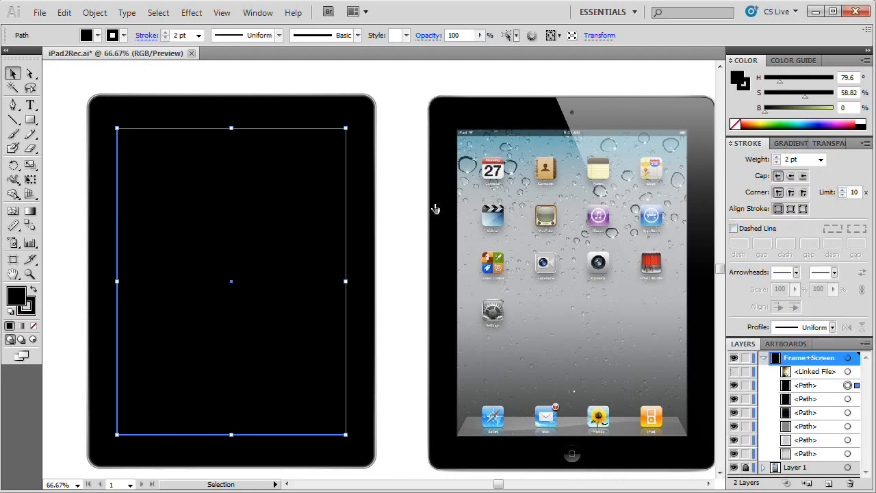
# Step: Color the screen rectangle's stroke dark gray with saturation 0 and brightness 20, and align it to the outside of the path
pyautogui.press('z')
pyautogui.moveTo(99, 112); pyautogui.dragTo(163, 160)
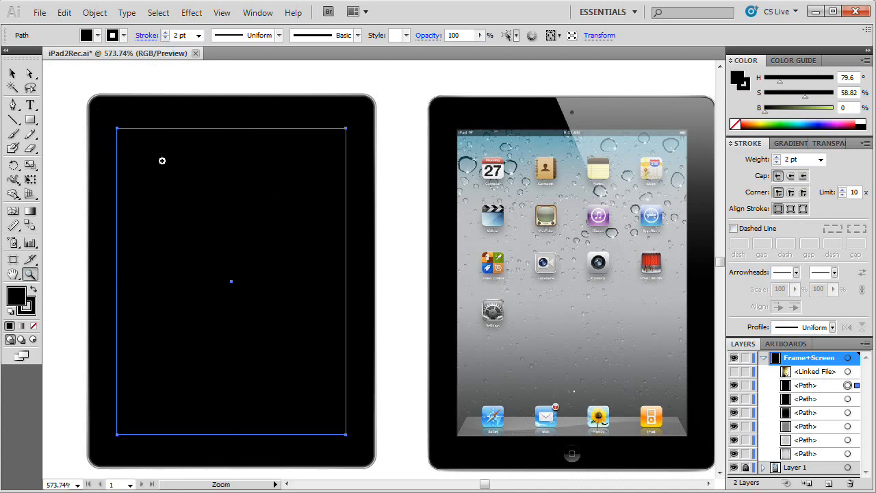
pyautogui.click(34, 305)
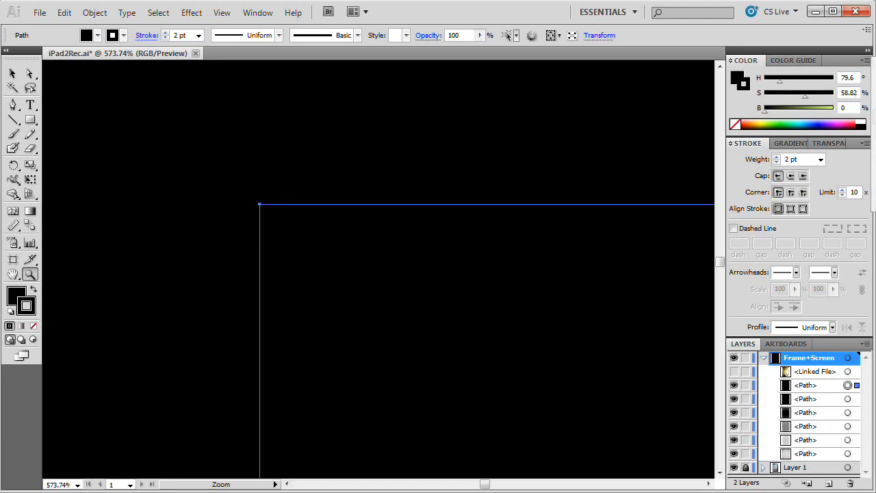
pyautogui.moveTo(804, 95); pyautogui.dragTo(761, 94)
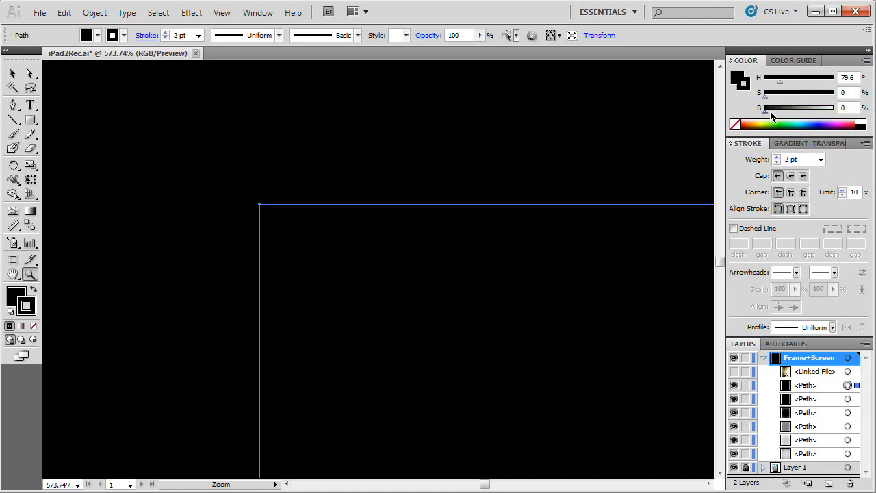
pyautogui.click(844, 108)
pyautogui.write('20')
pyautogui.press('Tab')
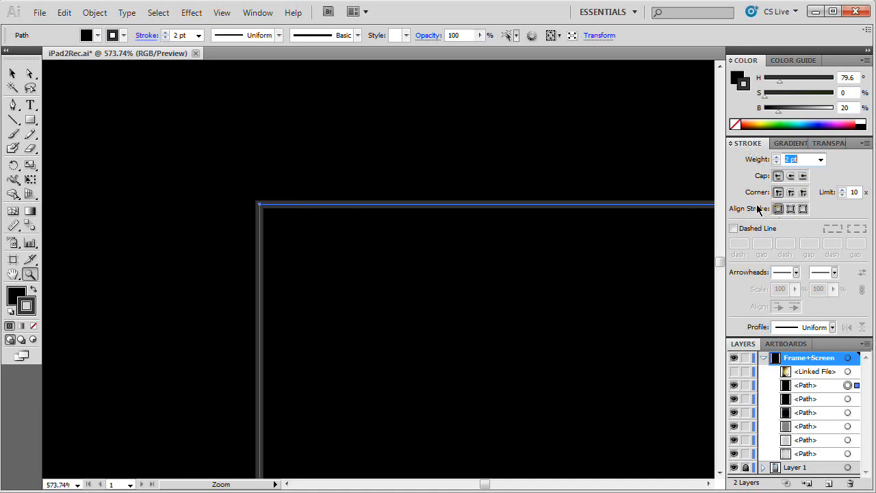
pyautogui.click(802, 210)
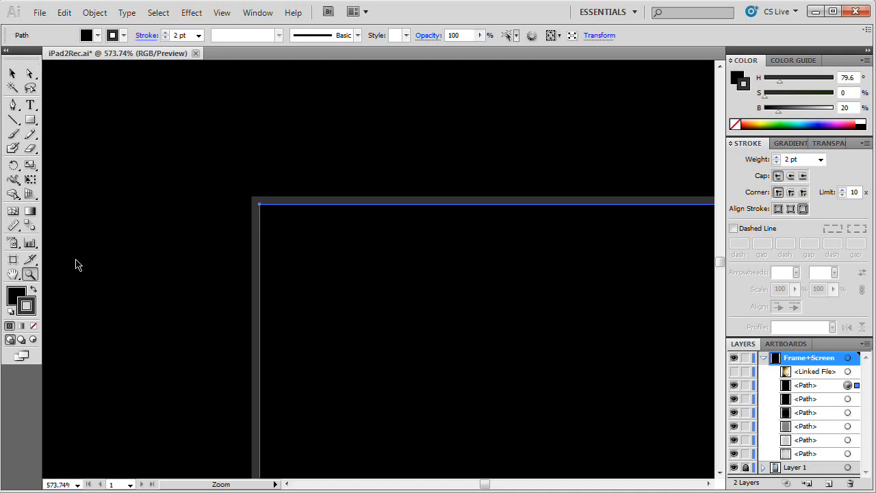
# Step: Copy the black screen rectangle to the clipboard
pyautogui.hotkey('ctrl', '1')
pyautogui.press('space')
pyautogui.moveTo(356, 264); pyautogui.dragTo(401, 262)
pyautogui.hotkey('ctrl', '-')
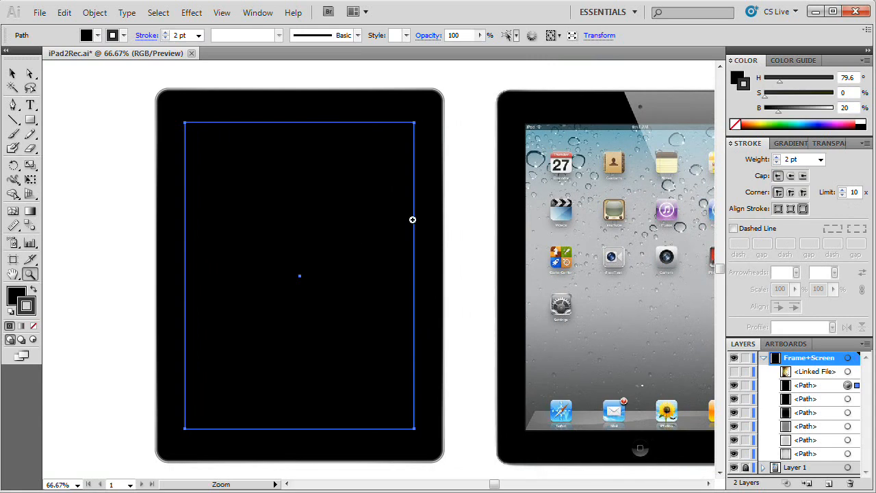
pyautogui.press('v')
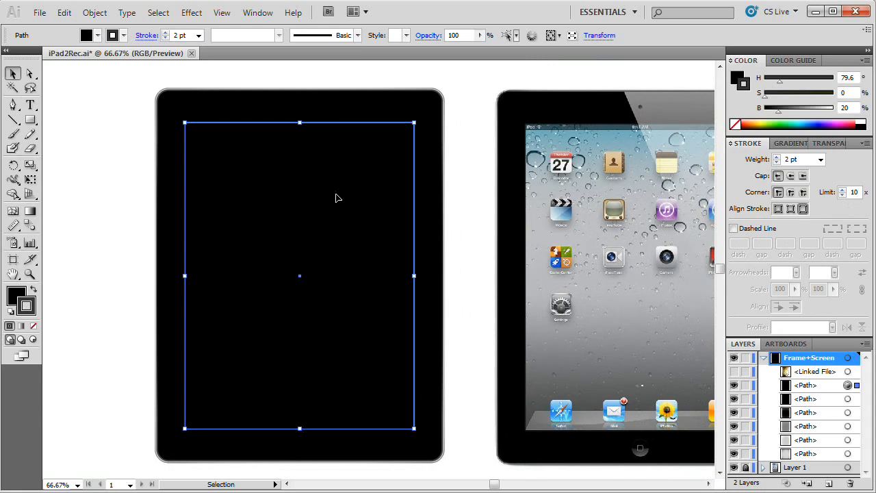
pyautogui.click(64, 12)
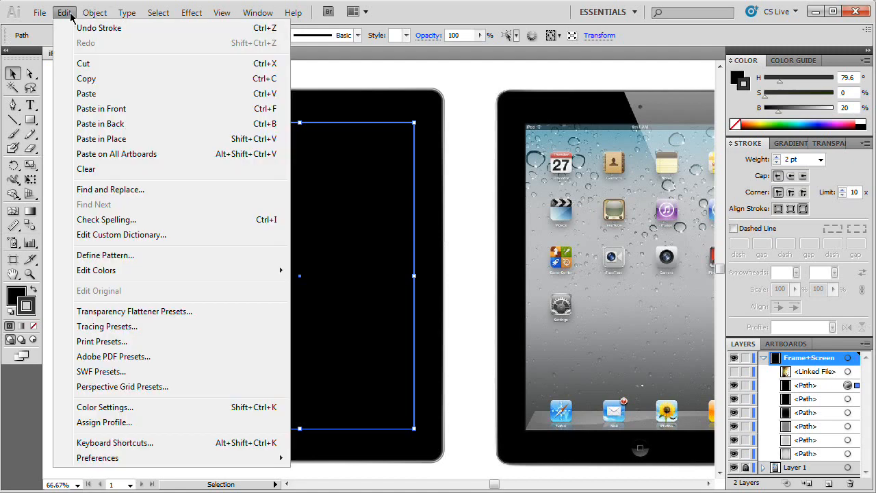
pyautogui.click(123, 81)
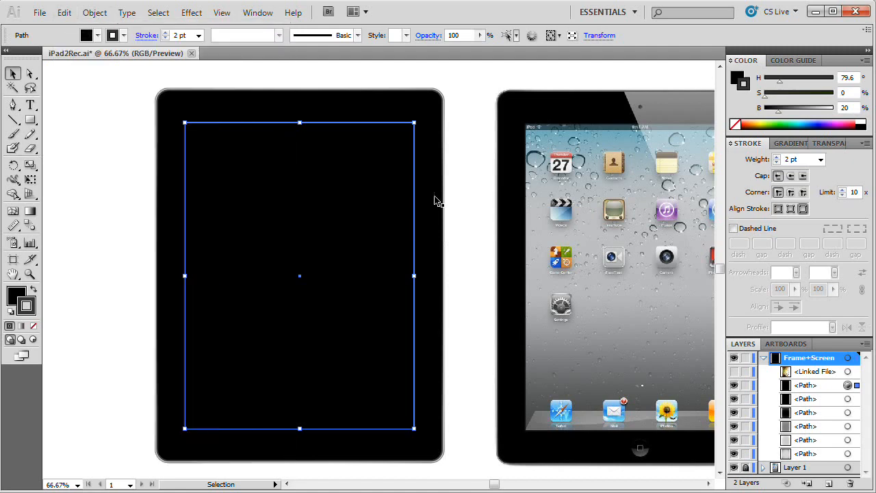
# Step: Show the linked leaves photo again and select it in the Frame+Screen layer
pyautogui.click(735, 371)
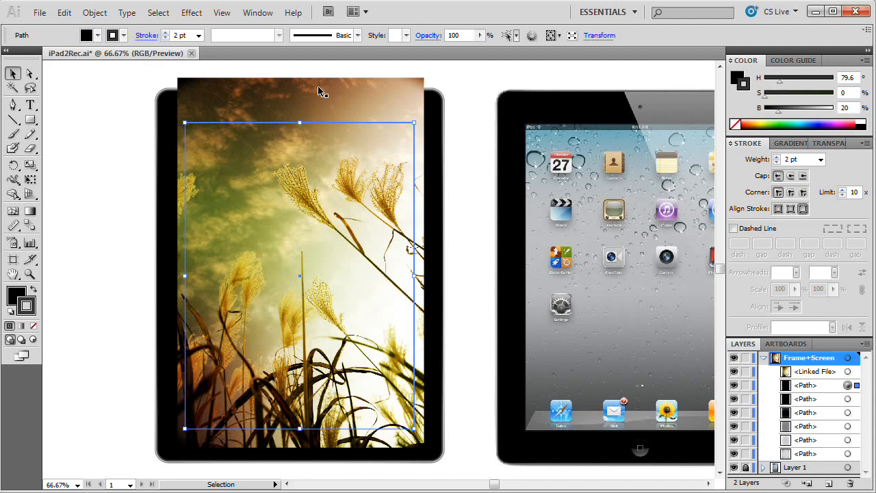
pyautogui.click(831, 371)
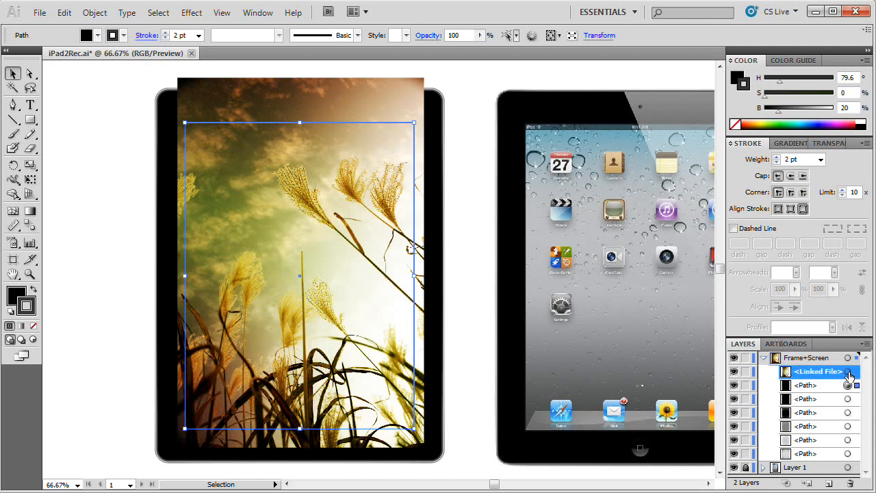
pyautogui.click(754, 145)
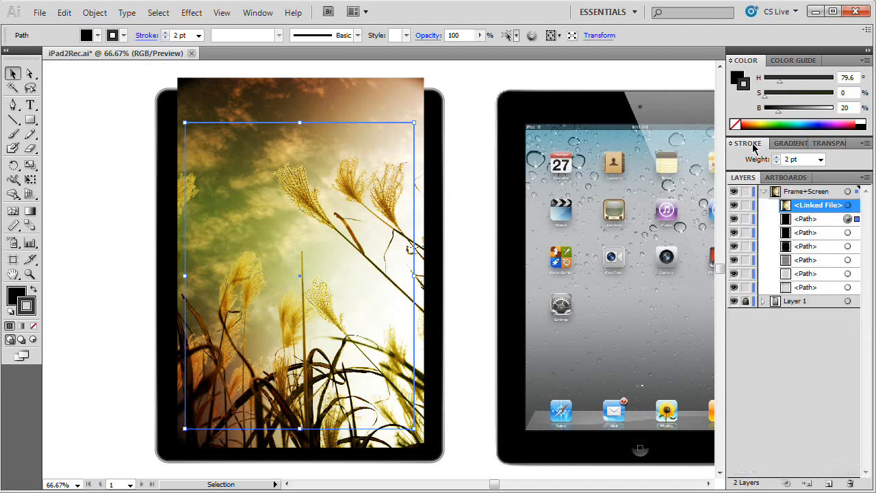
pyautogui.click(847, 205)
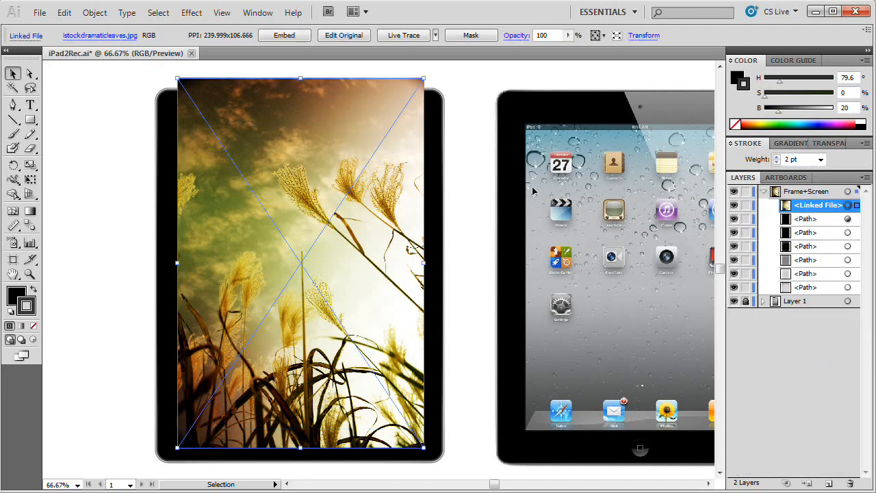
# Step: Add an opacity mask to the leaves photo and paste the copied screen rectangle in front inside the mask
pyautogui.click(826, 143)
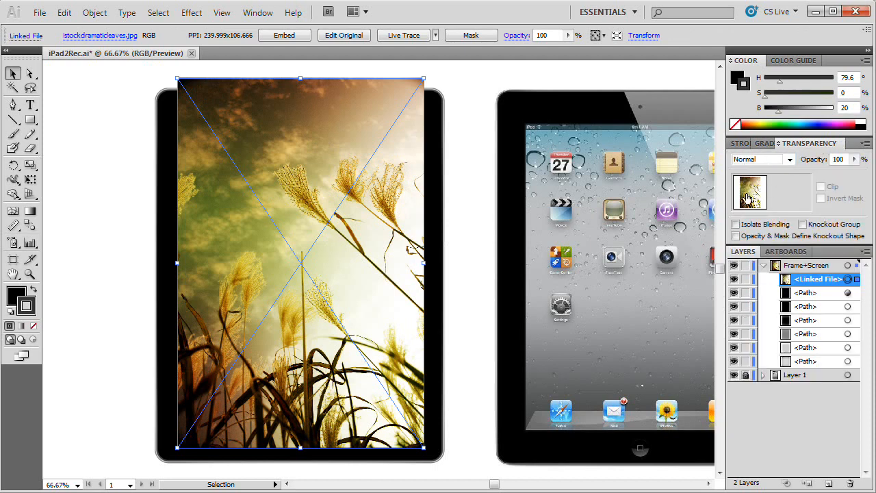
pyautogui.doubleClick(787, 191)
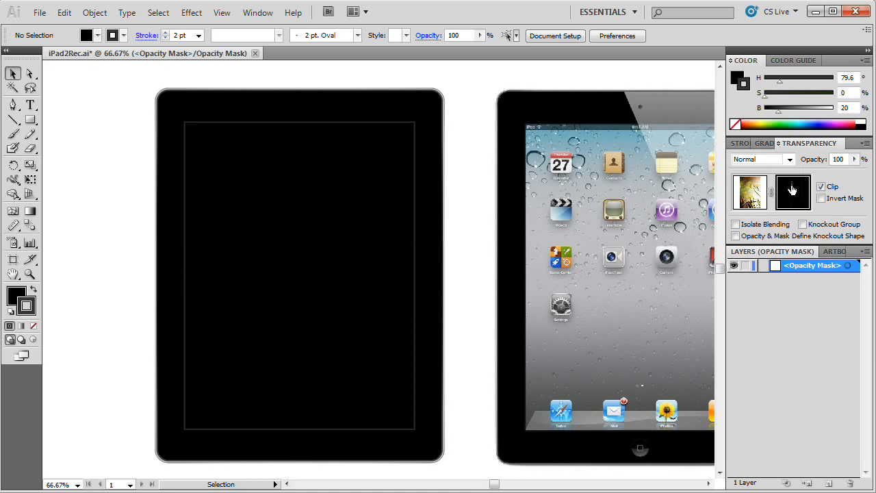
pyautogui.click(65, 13)
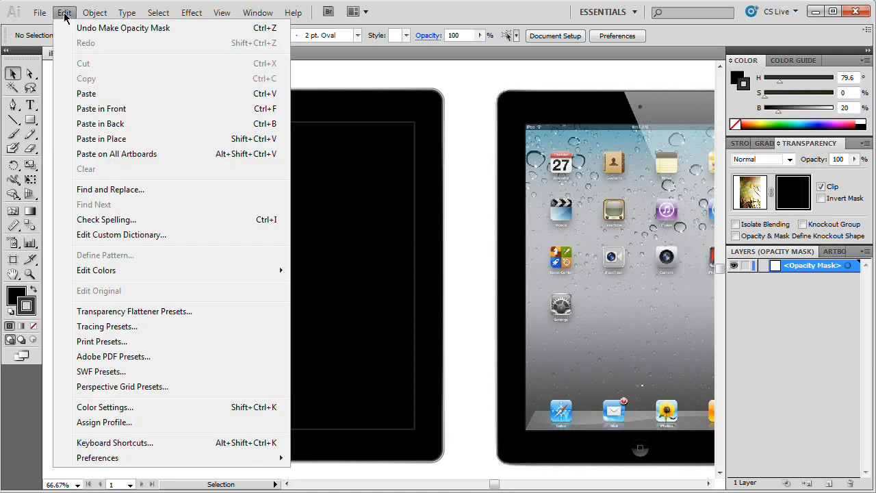
pyautogui.click(143, 115)
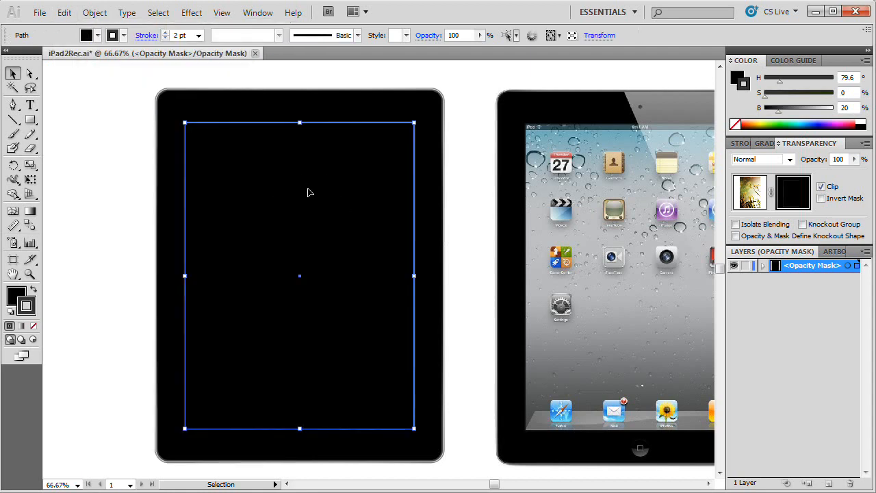
# Step: Remove the mask rectangle's stroke and fill it white with brightness 100
pyautogui.click(28, 305)
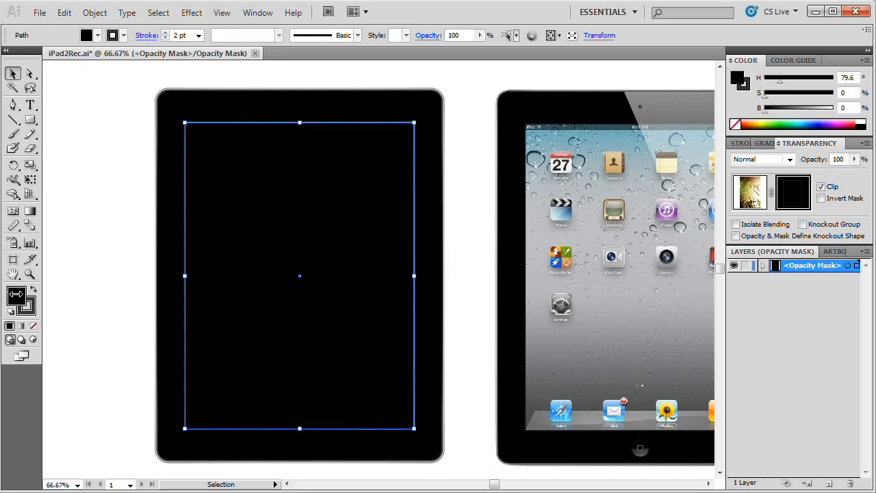
pyautogui.click(34, 307)
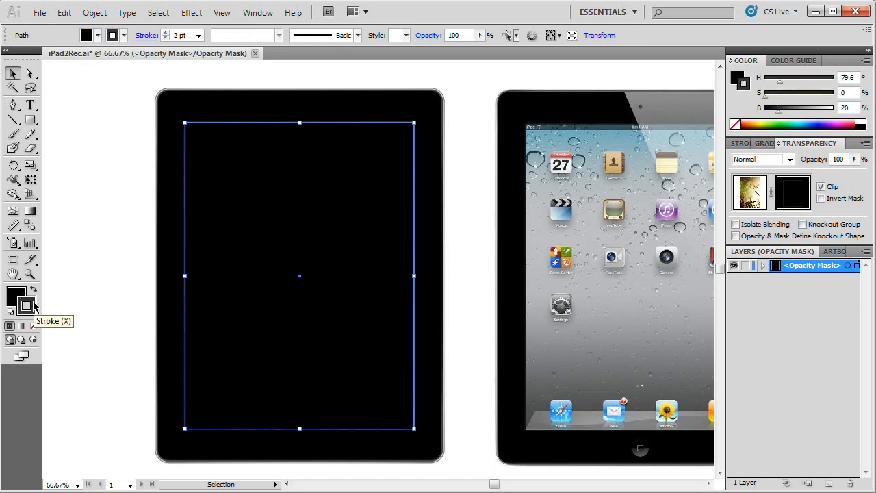
pyautogui.moveTo(778, 112); pyautogui.dragTo(758, 113)
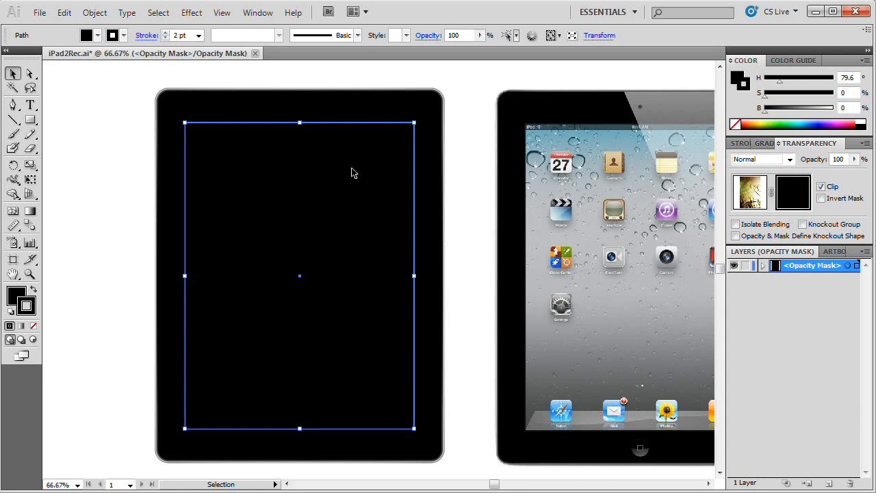
pyautogui.click(33, 329)
pyautogui.click(16, 295)
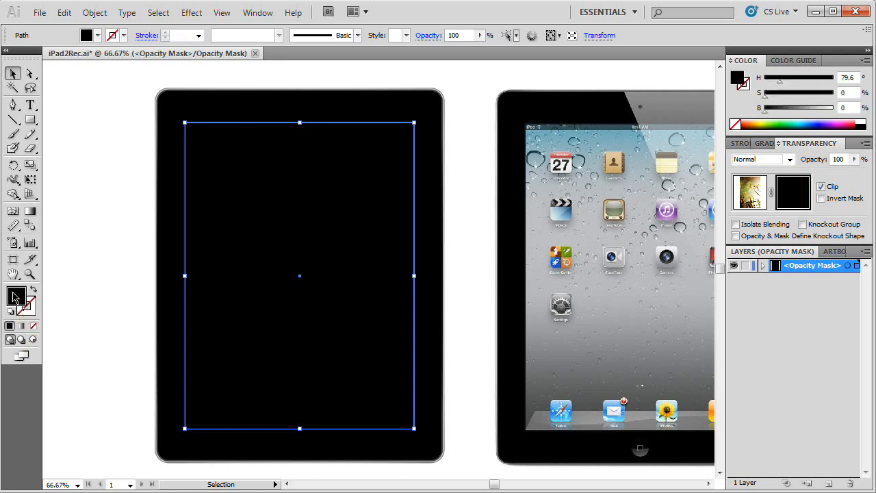
pyautogui.click(834, 110)
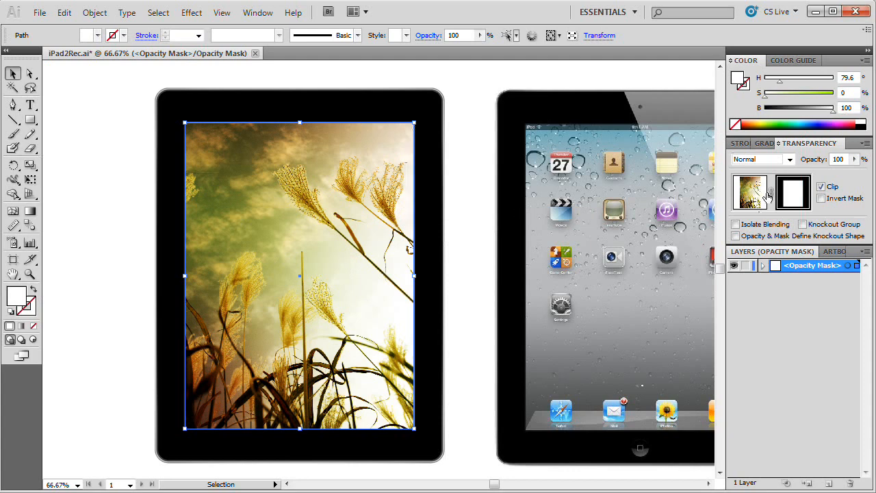
# Step: Exit mask editing, unlink the leaves photo from its opacity mask, and shift the photo slightly down behind the mask
pyautogui.click(752, 188)
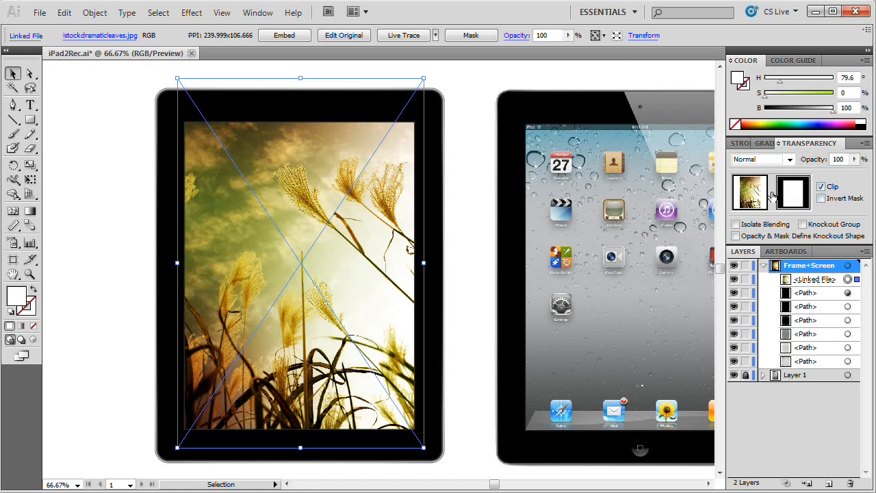
pyautogui.moveTo(357, 210)
pyautogui.mouseDown()
pyautogui.moveTo(357, 202)
pyautogui.moveTo(362, 223)
pyautogui.mouseUp()
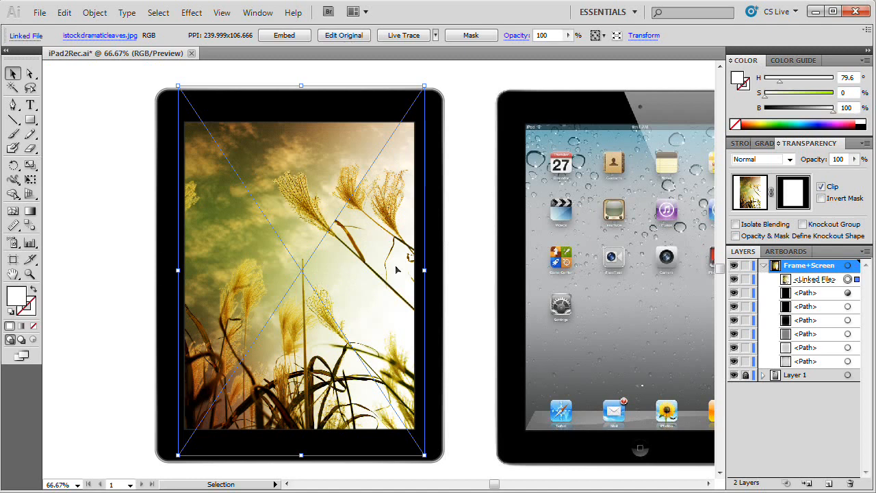
# Step: Collapse and lock the Frame+Screen layer, and add a new layer above it
pyautogui.click(763, 265)
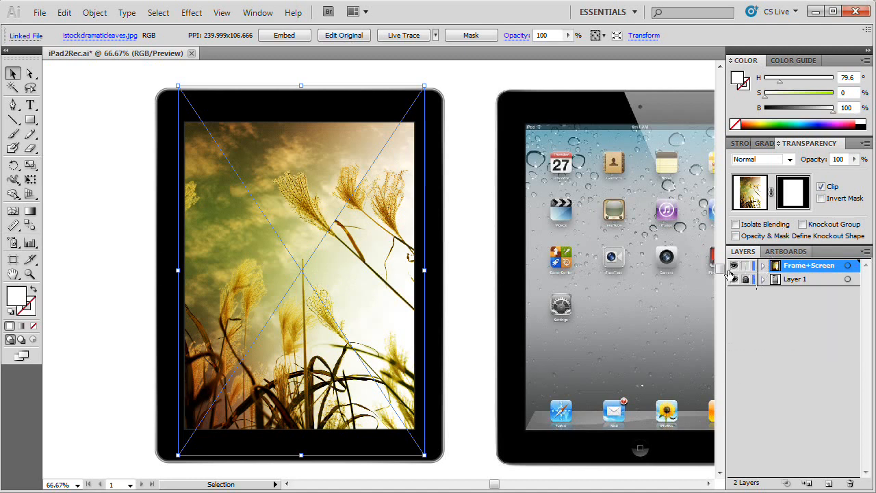
pyautogui.click(468, 235)
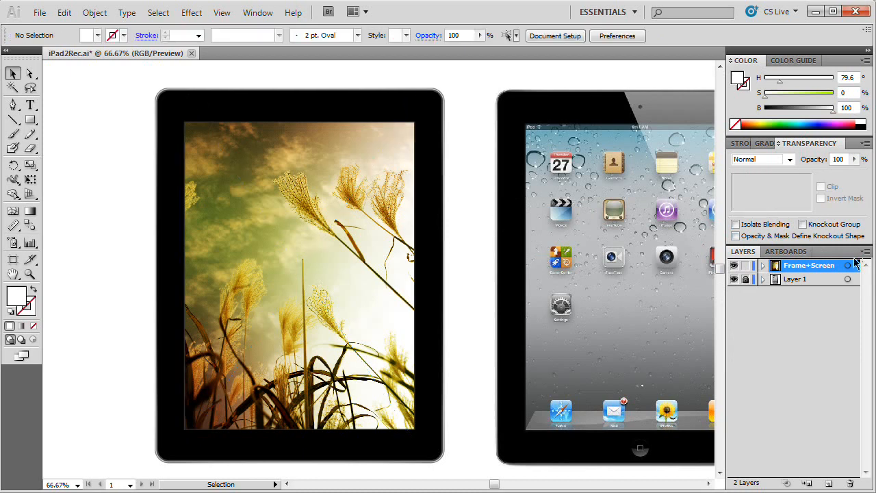
pyautogui.click(745, 266)
pyautogui.click(828, 484)
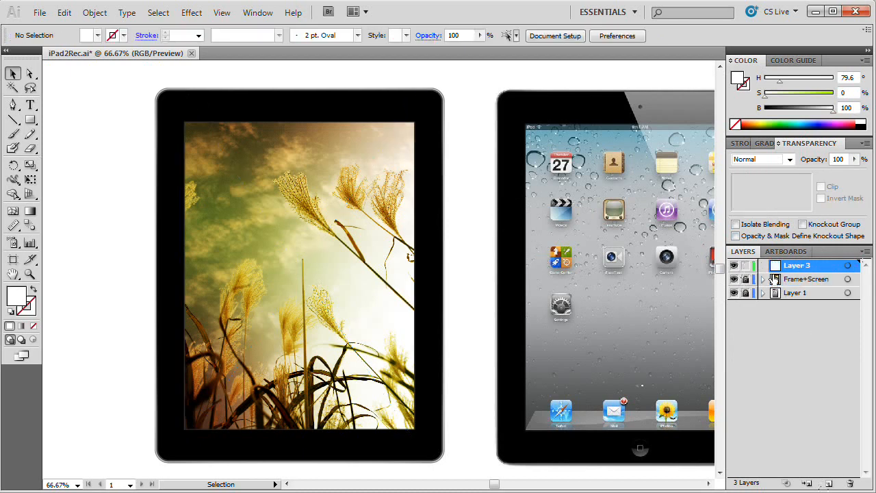
# Step: Name the new layer Onscreen Stuffs, set its color to Light Blue, and keep Frame+Screen locked
pyautogui.doubleClick(794, 265)
pyautogui.write('Onscreen Stuffs')
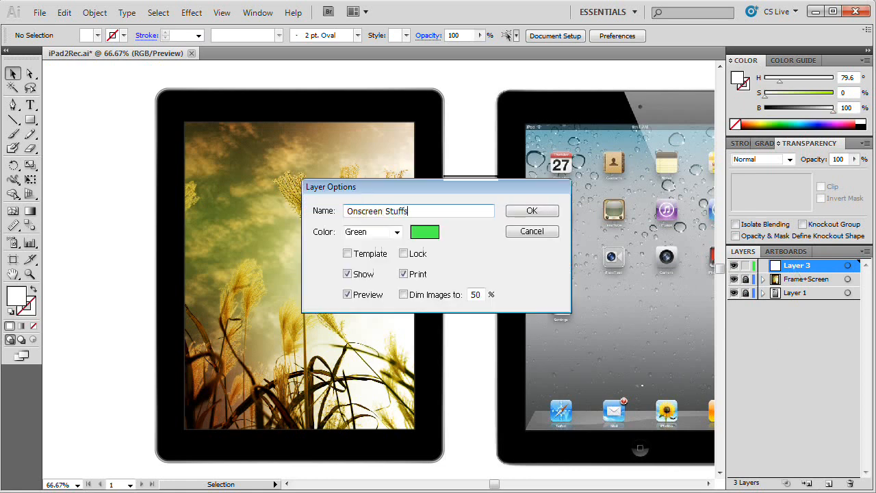
pyautogui.click(396, 232)
pyautogui.click(370, 248)
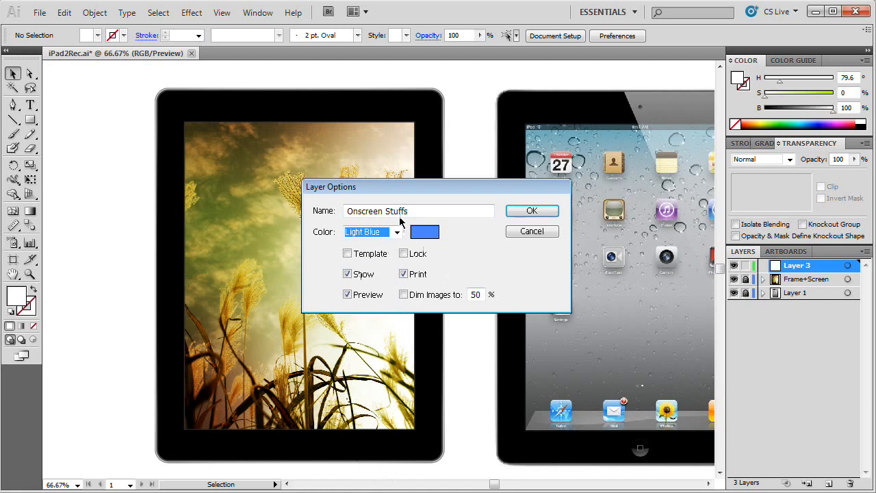
pyautogui.click(525, 212)
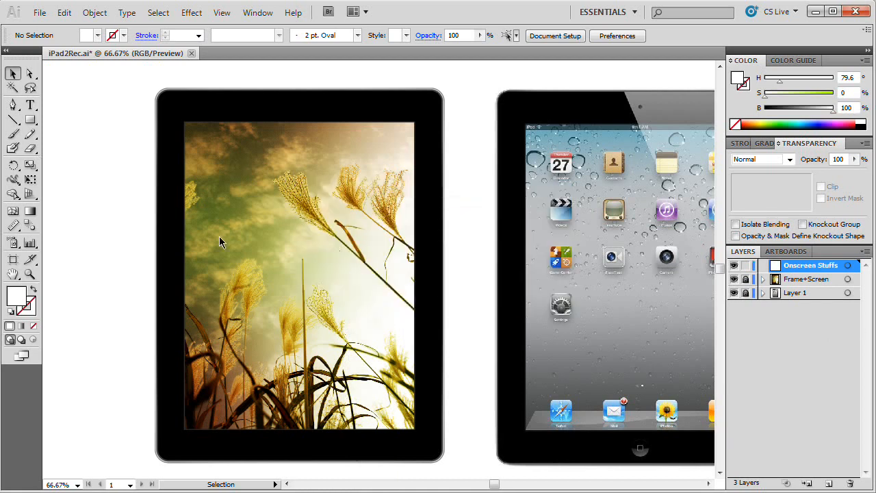
pyautogui.click(745, 278)
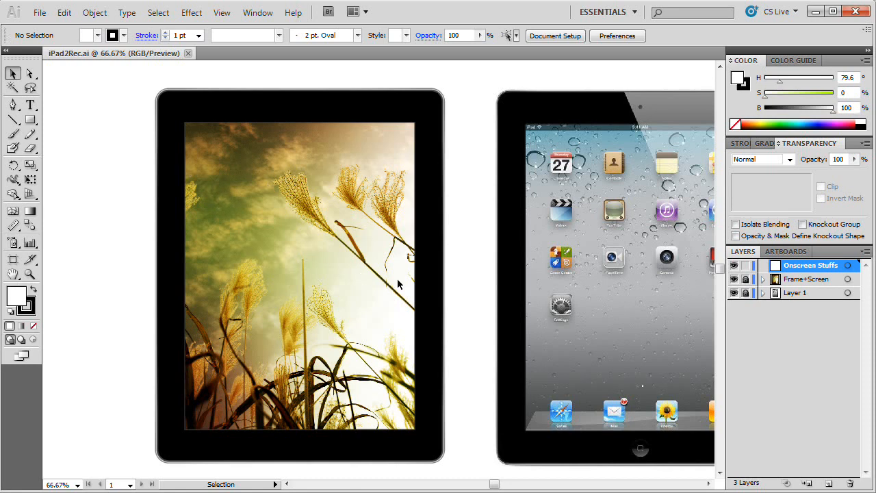
# Step: Add an opacity mask to the whole Onscreen Stuffs layer and paste the copied screen rectangle in front inside the mask
pyautogui.click(847, 266)
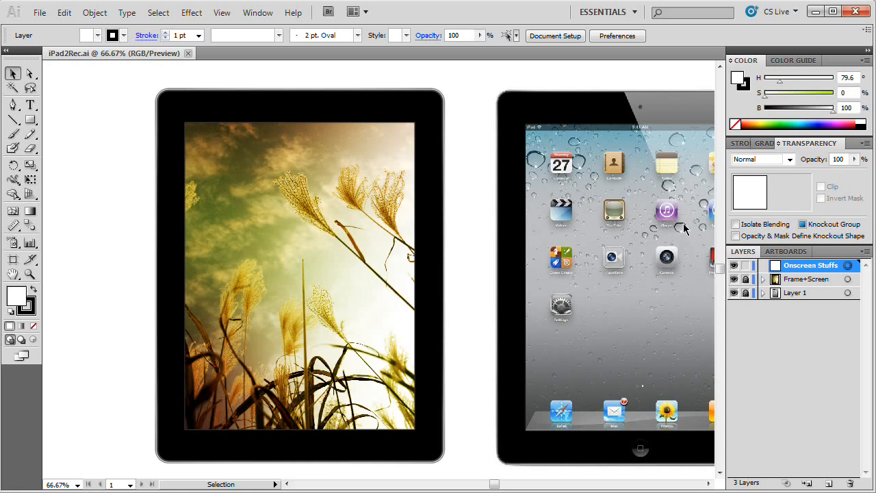
pyautogui.click(848, 266)
pyautogui.doubleClick(788, 194)
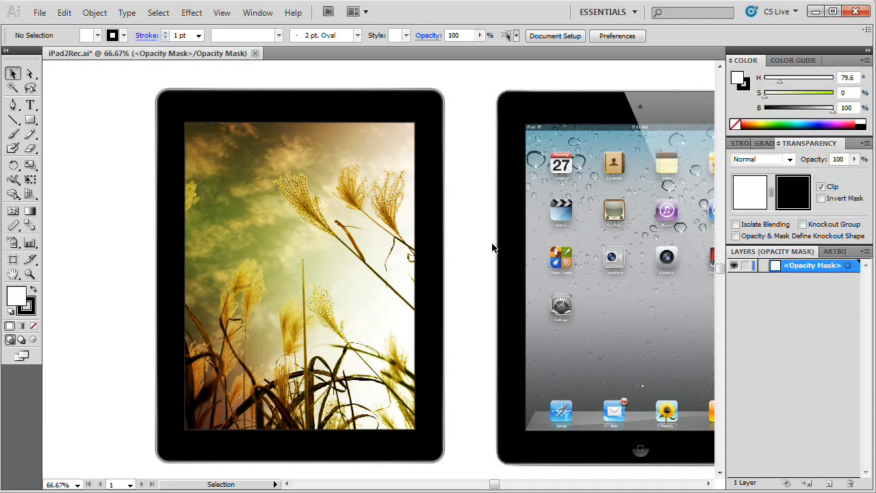
pyautogui.hotkey('ctrl', 'f')
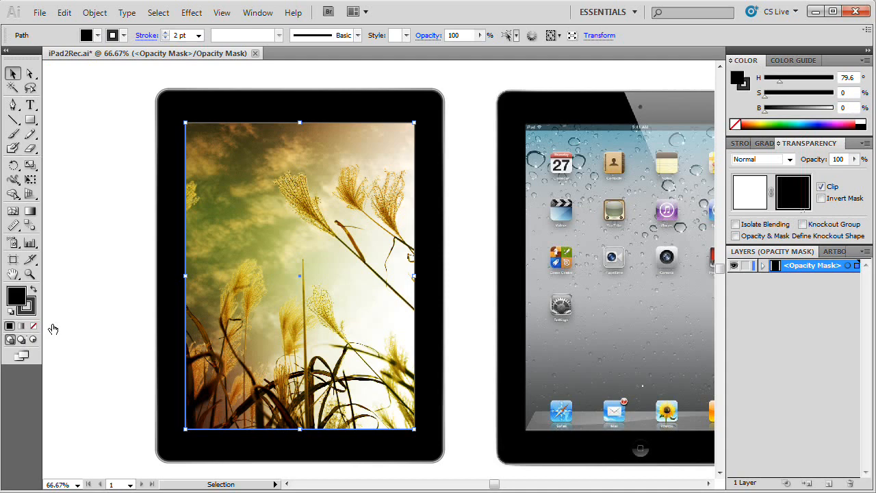
# Step: Remove the stroke from the layer mask's rectangle and fill it white with brightness 100
pyautogui.click(33, 311)
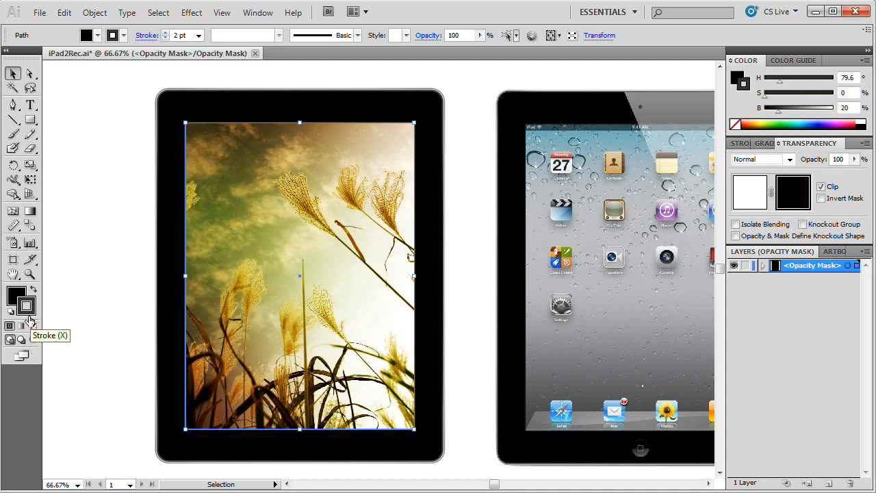
pyautogui.click(33, 326)
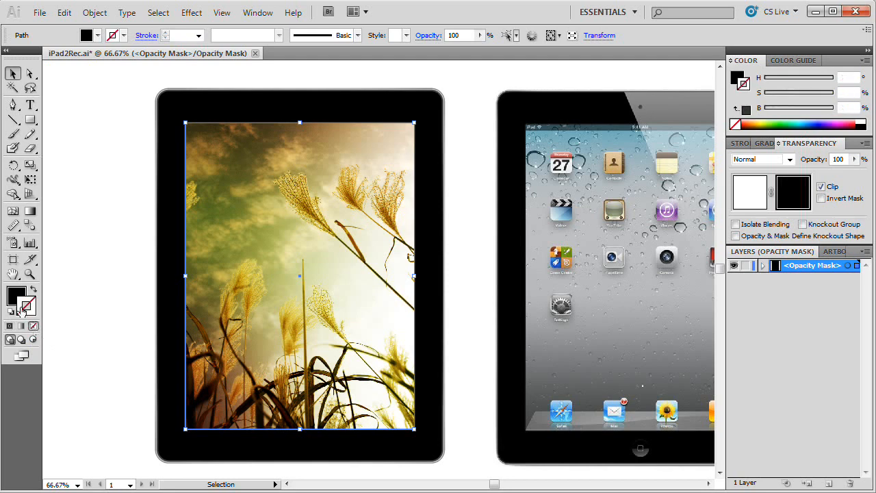
pyautogui.click(15, 298)
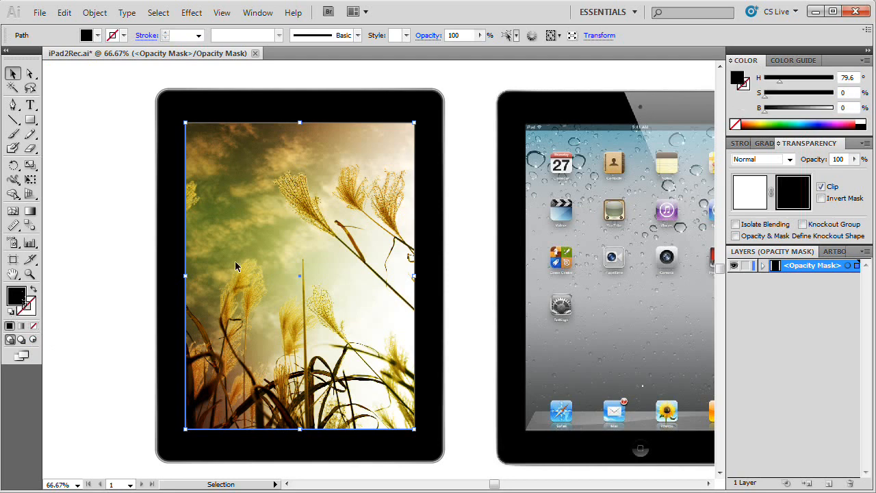
pyautogui.click(860, 121)
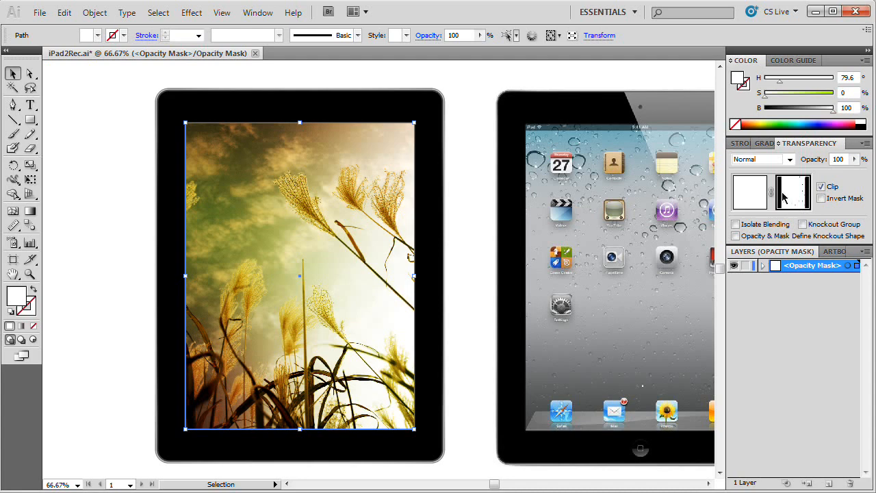
# Step: Exit mask editing, unlink the opacity mask from the Onscreen Stuffs layer, and deselect everything
pyautogui.click(748, 194)
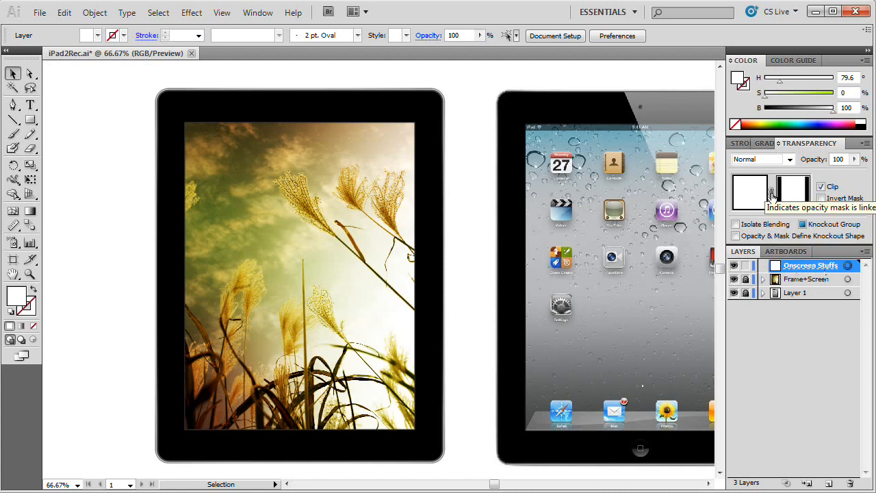
pyautogui.click(770, 194)
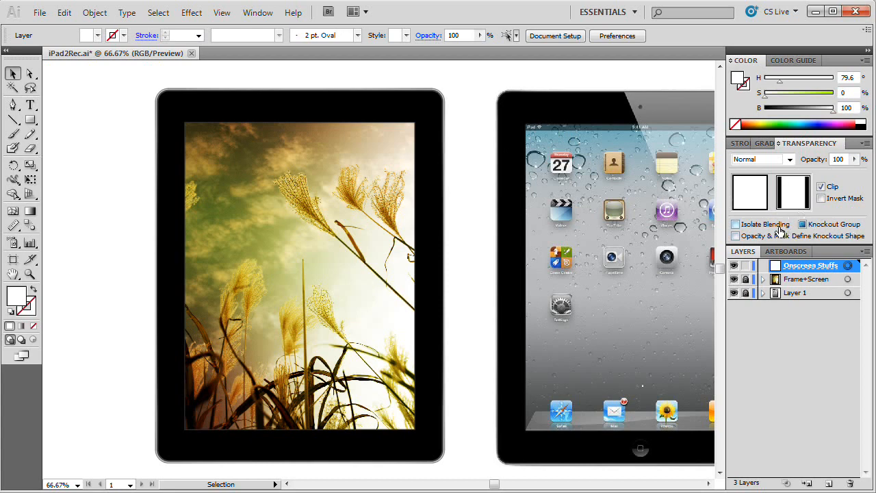
pyautogui.click(317, 160)
# Step: Draw a rectangle over the start of the reference photo's status bar, matching the bar's height around the iPad label
pyautogui.click(30, 273)
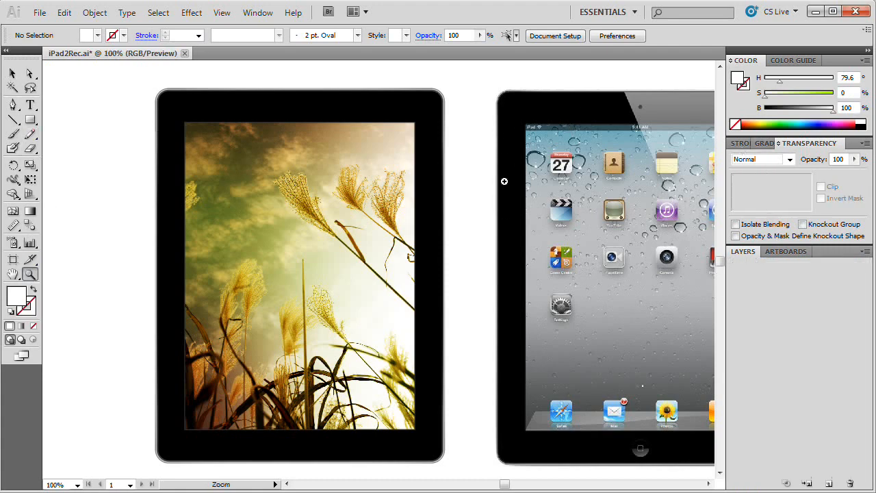
pyautogui.click(570, 130)
pyautogui.click(374, 273)
pyautogui.click(335, 277)
pyautogui.click(332, 247)
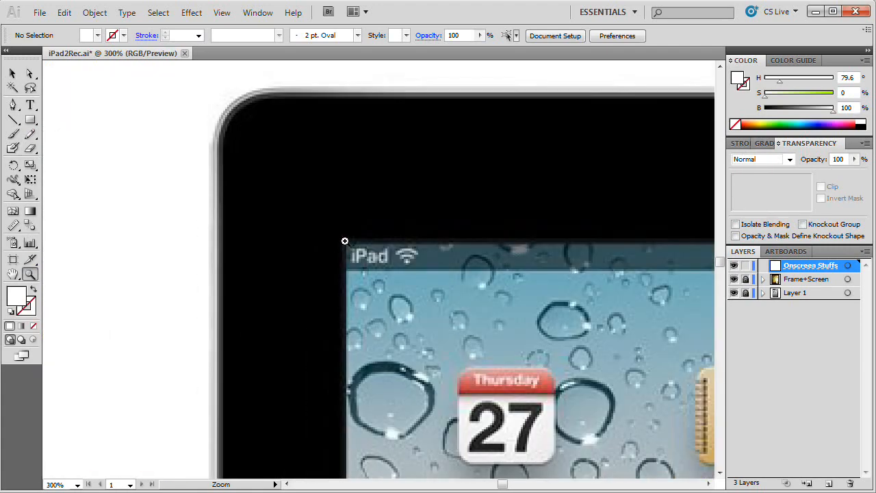
pyautogui.moveTo(440, 279); pyautogui.dragTo(389, 237)
pyautogui.click(31, 120)
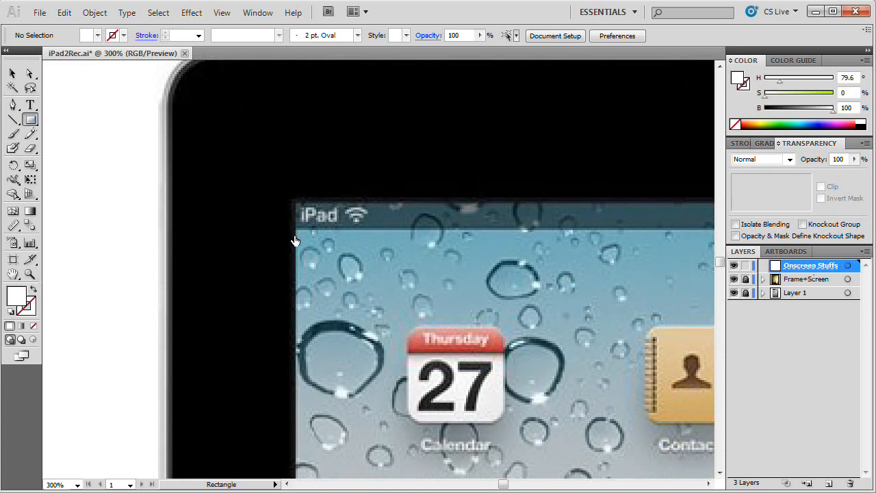
pyautogui.moveTo(286, 201); pyautogui.dragTo(428, 230)
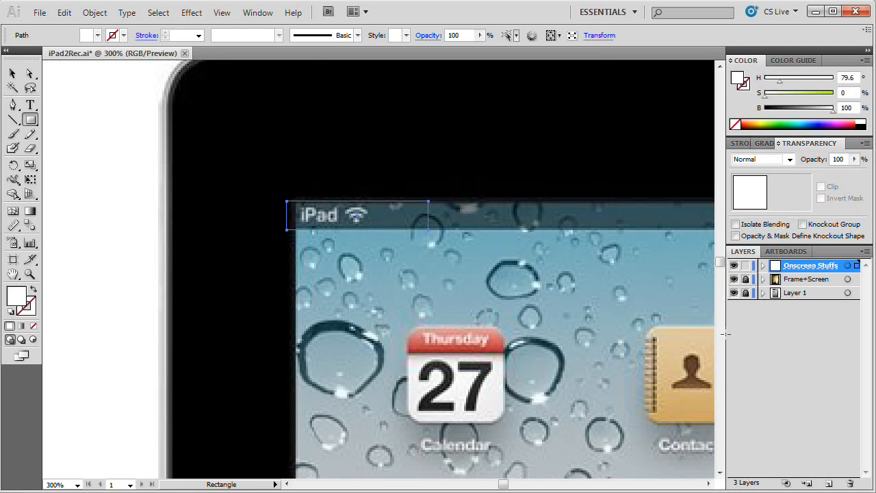
# Step: Move the status bar rectangle from the reference photo onto the leaves screen, near its upper-right corner
pyautogui.press('v')
pyautogui.moveTo(409, 224); pyautogui.dragTo(141, 222)
pyautogui.press('space')
pyautogui.moveTo(170, 305); pyautogui.dragTo(613, 288)
pyautogui.moveTo(532, 199); pyautogui.dragTo(149, 201)
pyautogui.press('space')
pyautogui.moveTo(215, 278); pyautogui.dragTo(503, 297)
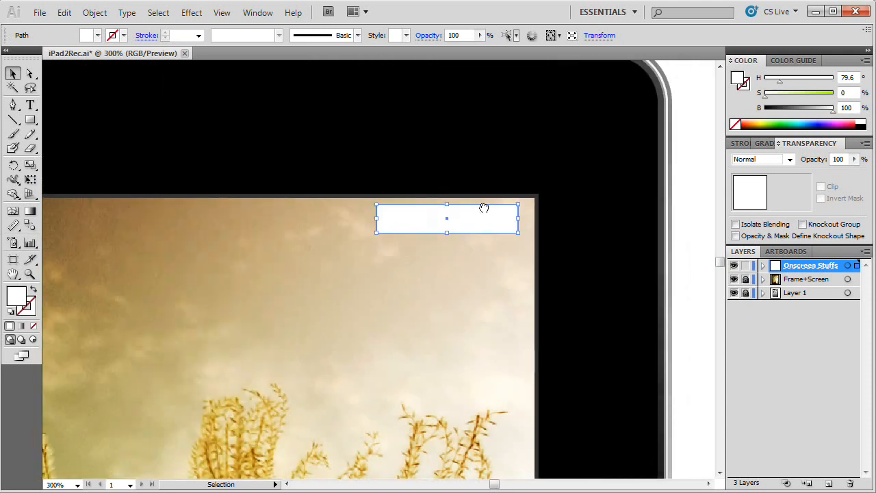
# Step: Fill the status bar rectangle black with brightness 0 and set its opacity to 50%
pyautogui.moveTo(789, 110); pyautogui.dragTo(761, 110)
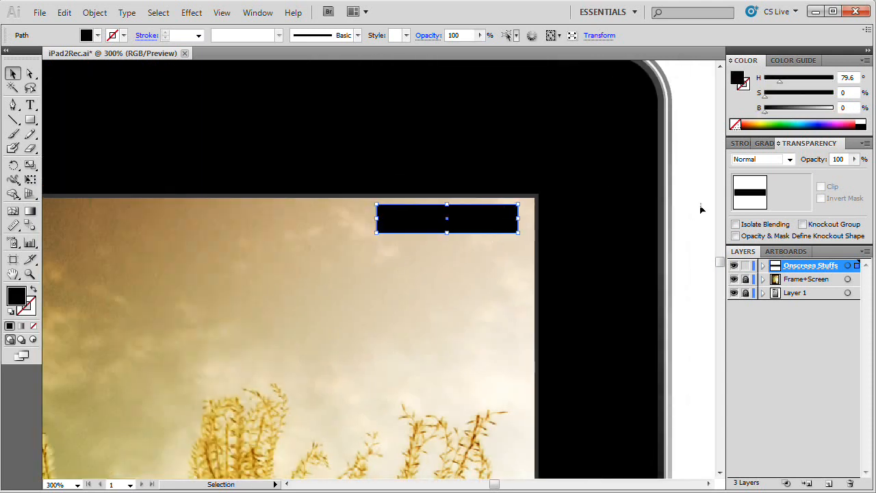
pyautogui.click(845, 159)
pyautogui.press('Return')
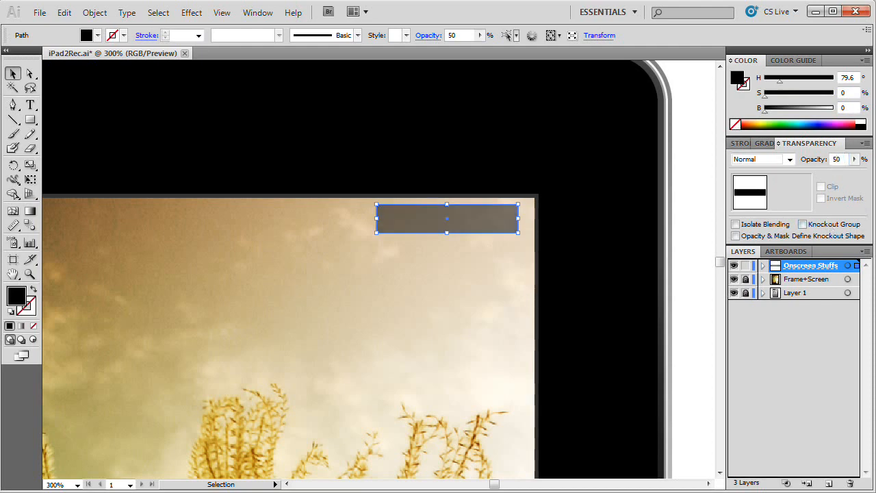
# Step: Align the status bar with the top edge of the leaves screen, stretch it past both side edges, and deselect it
pyautogui.moveTo(496, 222); pyautogui.dragTo(526, 216)
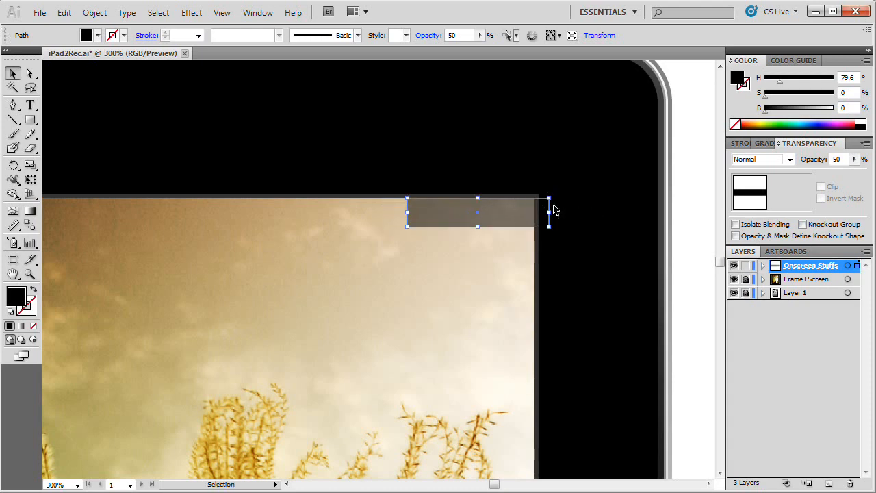
pyautogui.moveTo(408, 212); pyautogui.dragTo(18, 228)
pyautogui.press('space')
pyautogui.moveTo(167, 303); pyautogui.dragTo(466, 321)
pyautogui.moveTo(266, 321); pyautogui.dragTo(514, 321)
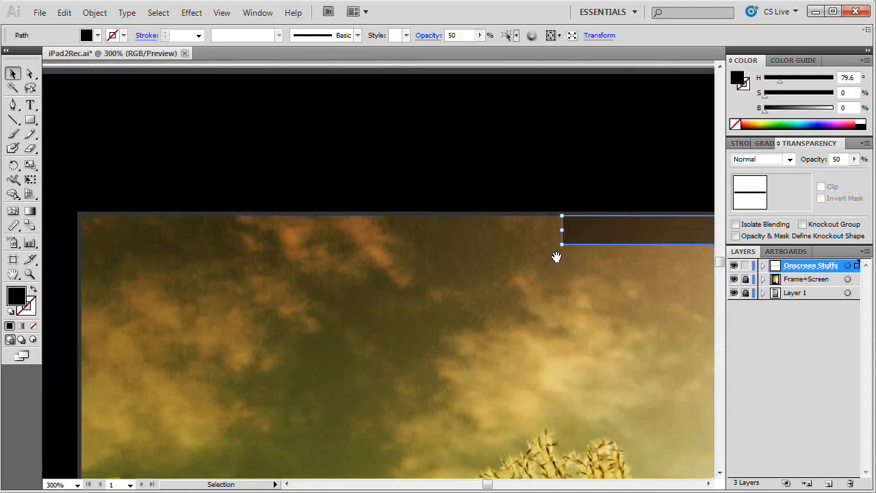
pyautogui.moveTo(562, 230); pyautogui.dragTo(184, 230)
pyautogui.press('space')
pyautogui.moveTo(219, 253); pyautogui.dragTo(368, 260)
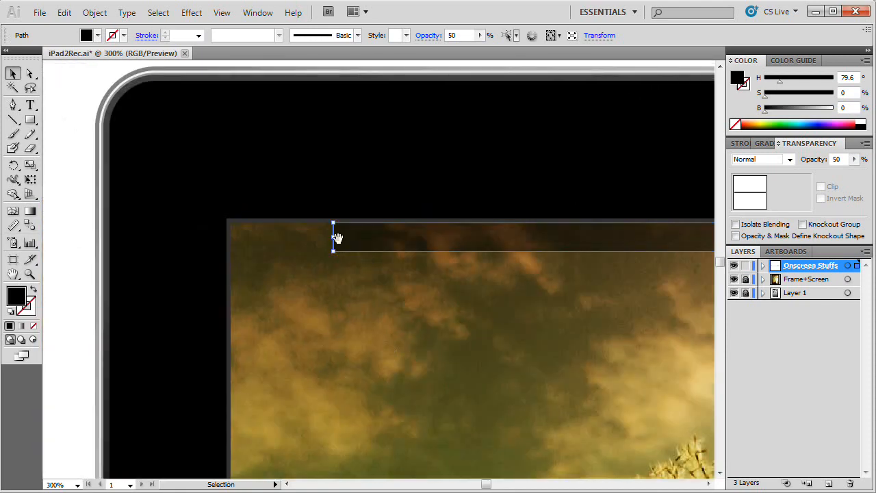
pyautogui.moveTo(333, 236); pyautogui.dragTo(194, 236)
pyautogui.click(363, 338)
pyautogui.press('a')
# Step: Set the fill color to white with nothing selected, ready for text at the screen's upper-left corner
pyautogui.hotkey('ctrl', '1')
pyautogui.press('space')
pyautogui.moveTo(375, 342); pyautogui.dragTo(340, 303)
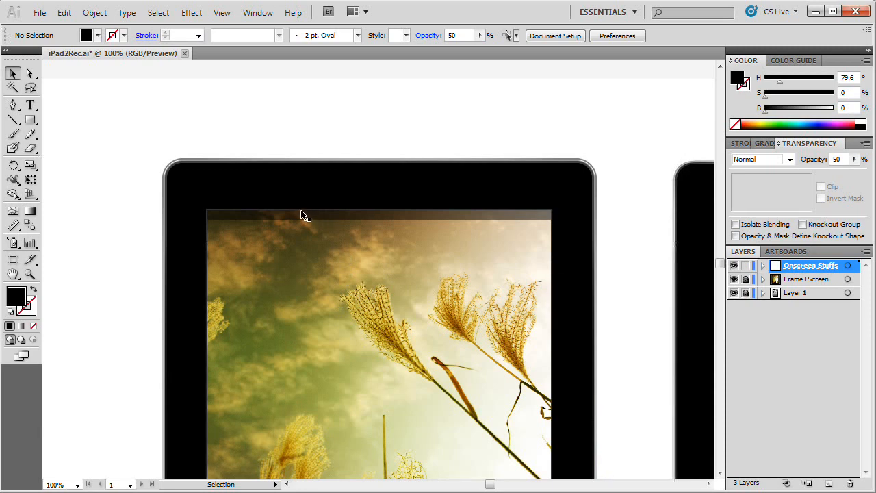
pyautogui.press('z')
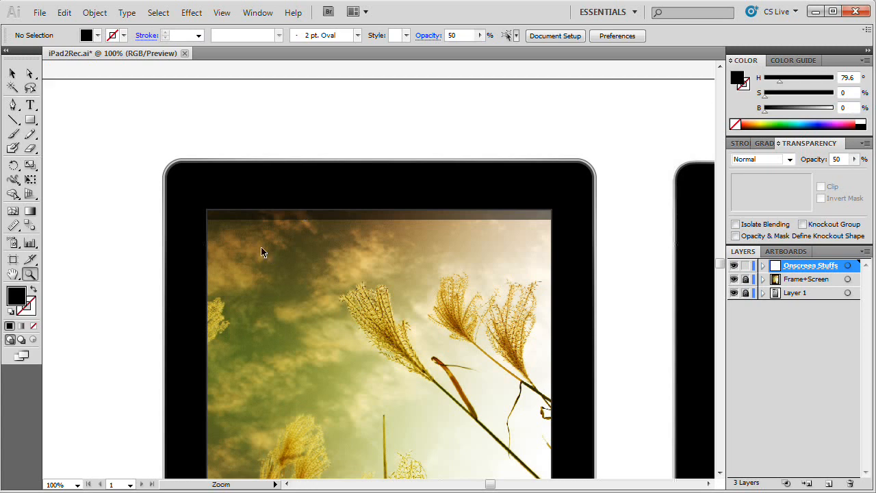
pyautogui.click(241, 228)
pyautogui.click(348, 244)
pyautogui.moveTo(443, 280); pyautogui.dragTo(251, 234)
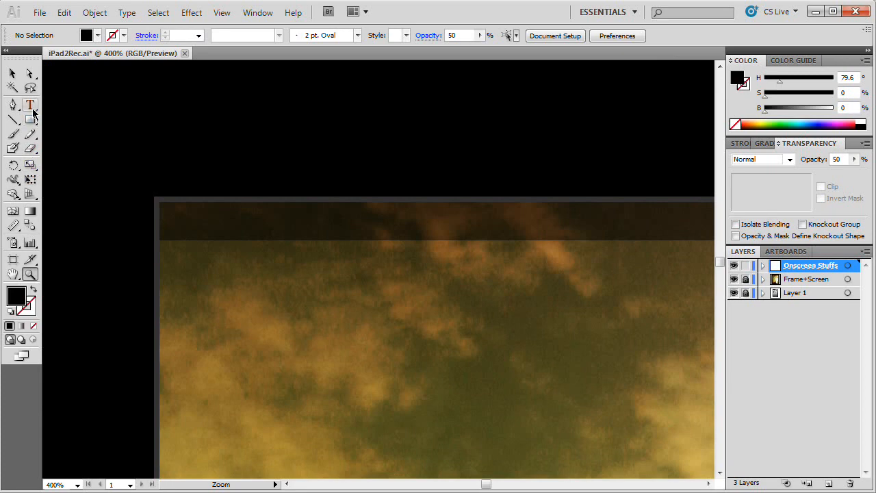
pyautogui.doubleClick(19, 297)
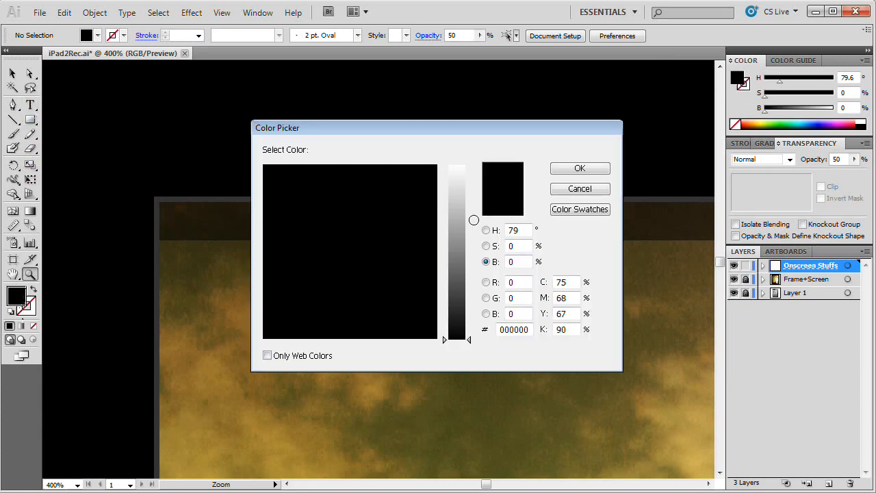
pyautogui.moveTo(474, 219); pyautogui.dragTo(461, 164)
pyautogui.click(580, 168)
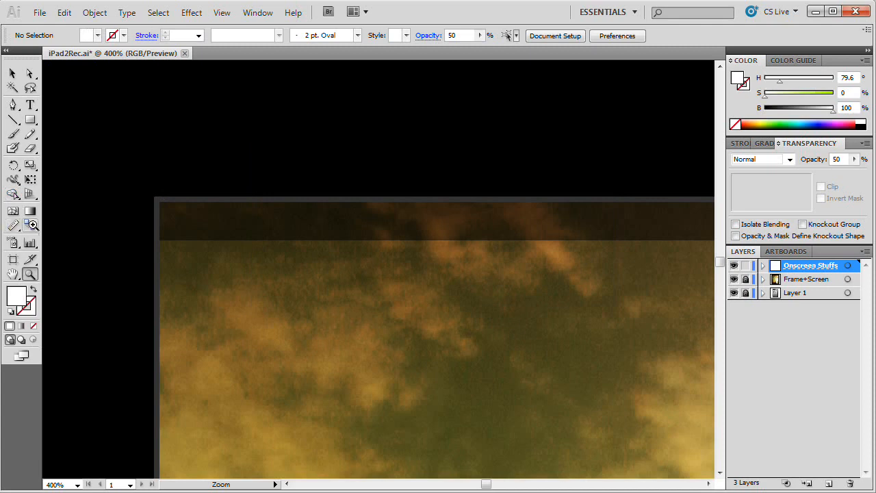
# Step: Add the text "iPad" at the left end of the status bar and fill it white with brightness 100
pyautogui.click(30, 104)
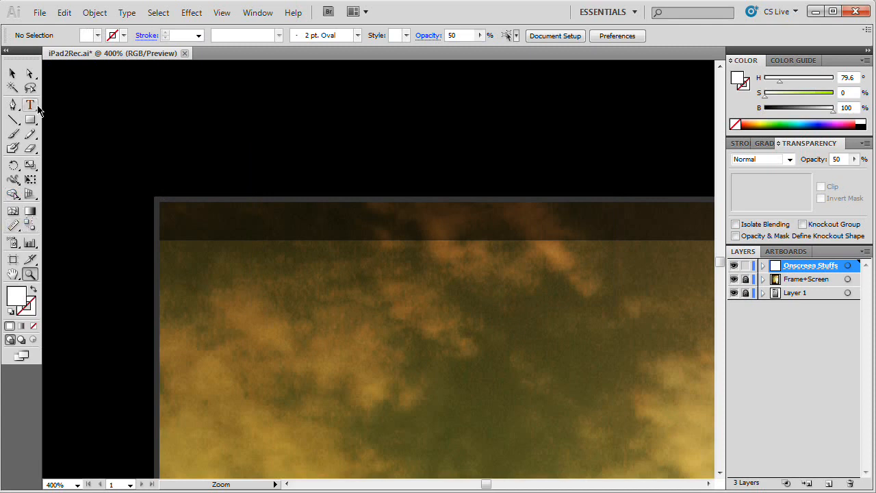
pyautogui.click(201, 222)
pyautogui.write('iPad')
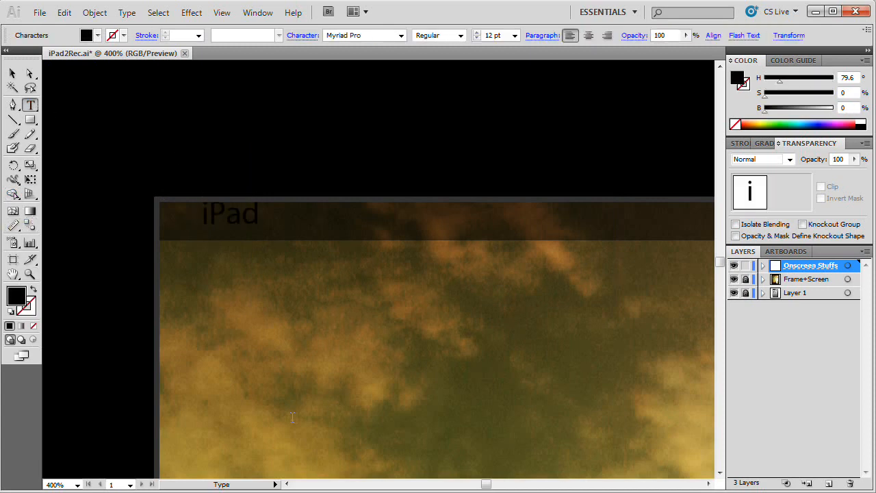
pyautogui.hotkey('ctrl', 'a')
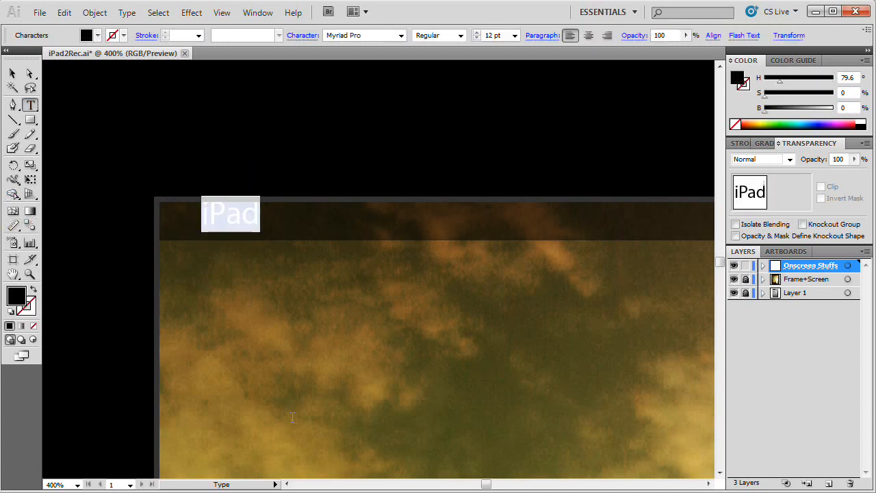
pyautogui.click(831, 111)
pyautogui.click(12, 73)
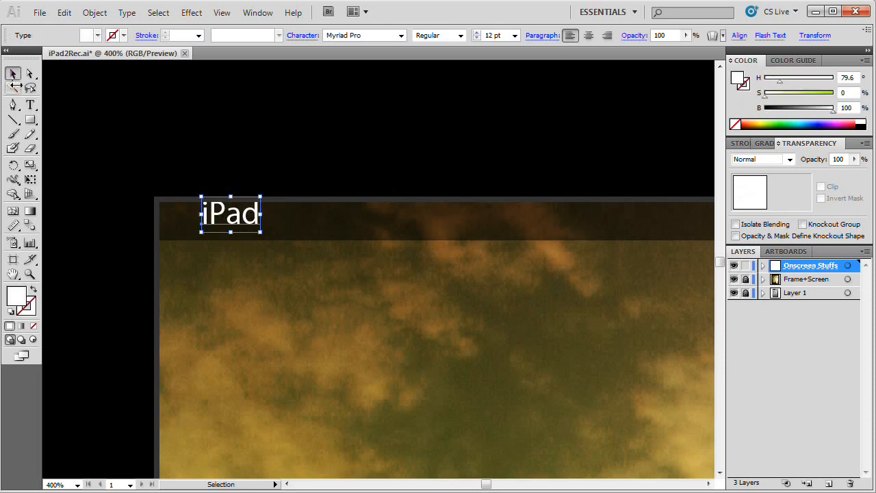
# Step: Move the iPad label inside the left end of the status bar, enlarge it to 12.15 pt, and deselect it
pyautogui.moveTo(237, 220); pyautogui.dragTo(183, 215)
pyautogui.moveTo(224, 239)
pyautogui.mouseDown()
pyautogui.moveTo(240, 247)
pyautogui.moveTo(225, 242)
pyautogui.mouseUp()
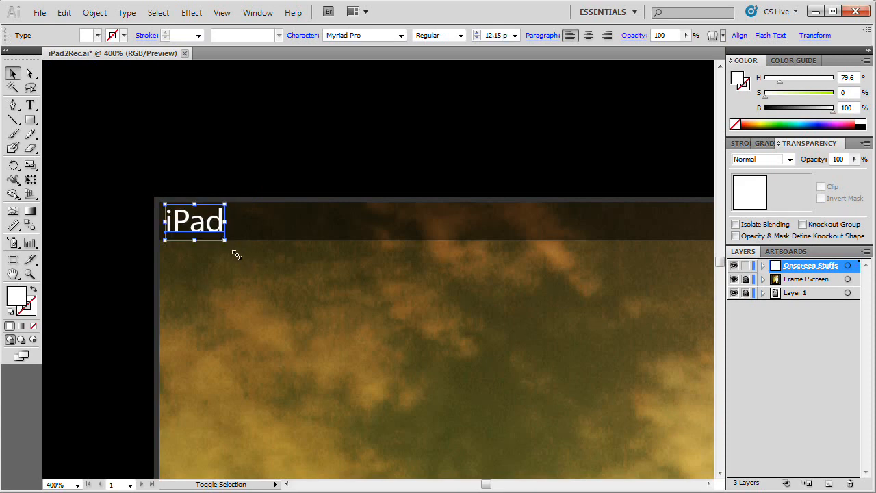
pyautogui.click(248, 285)
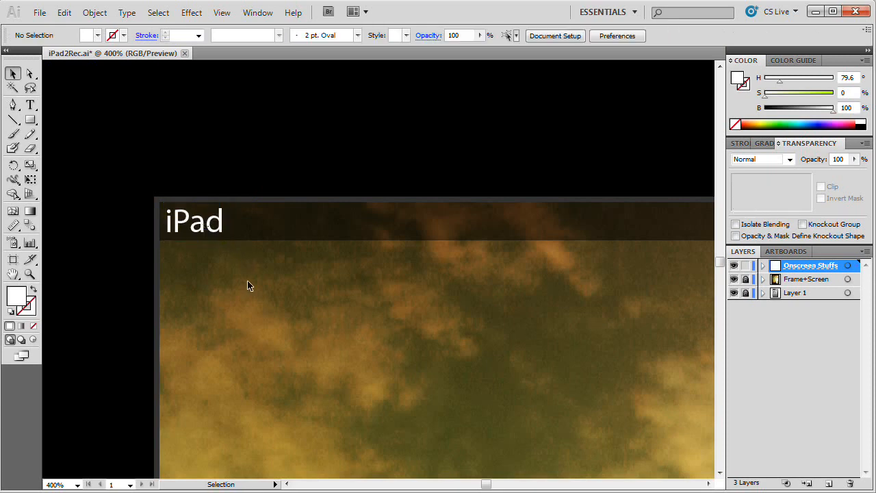
# Step: Set the iPad label's character tracking to 70, leaving the character settings displayed
pyautogui.click(215, 228)
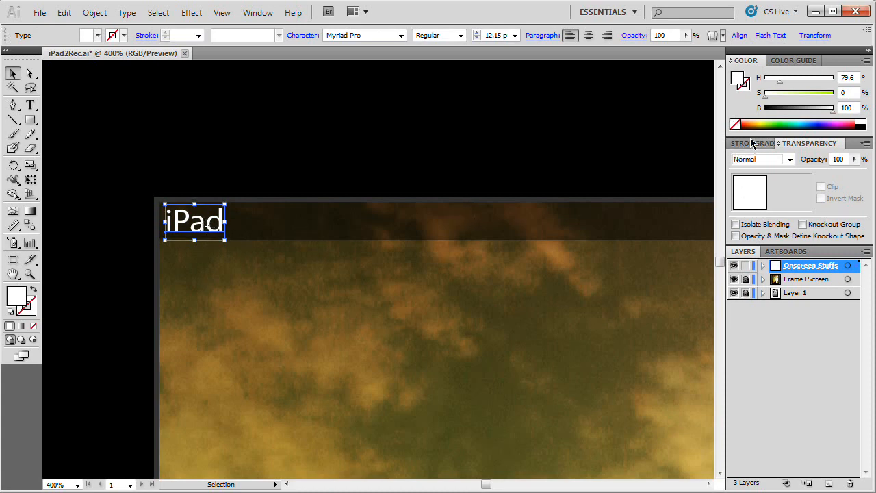
pyautogui.click(258, 12)
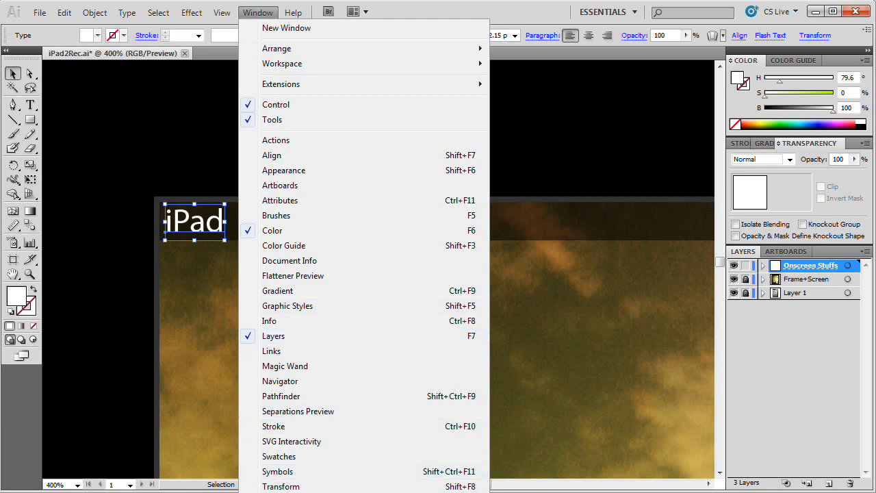
pyautogui.click(271, 15)
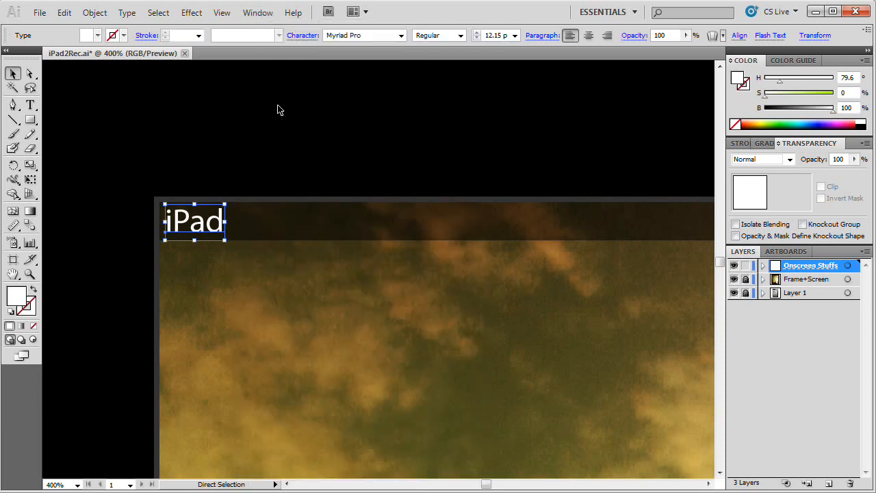
pyautogui.hotkey('ctrl', 't')
pyautogui.hotkey('ctrl', 't')
pyautogui.hotkey('ctrl', 't')
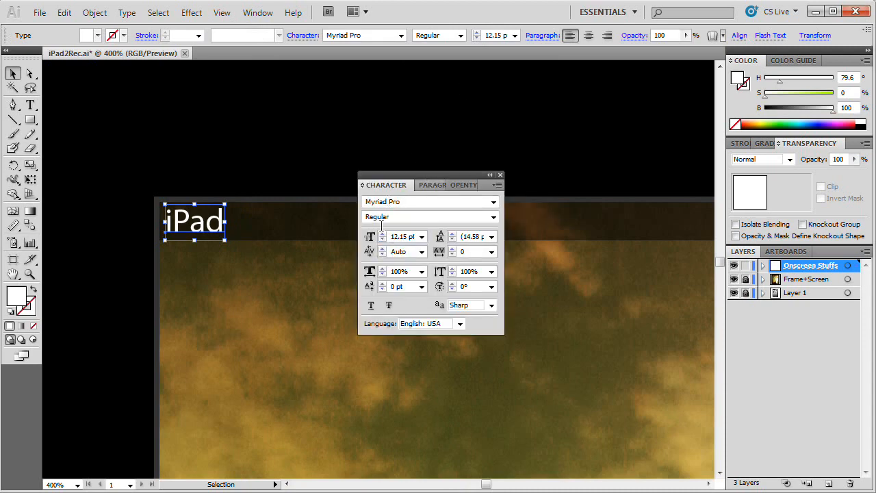
pyautogui.click(473, 252)
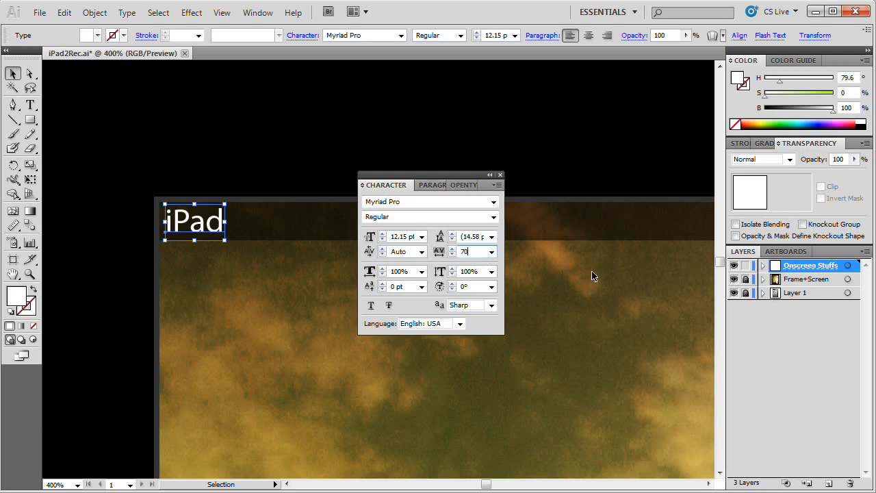
pyautogui.press('Tab')
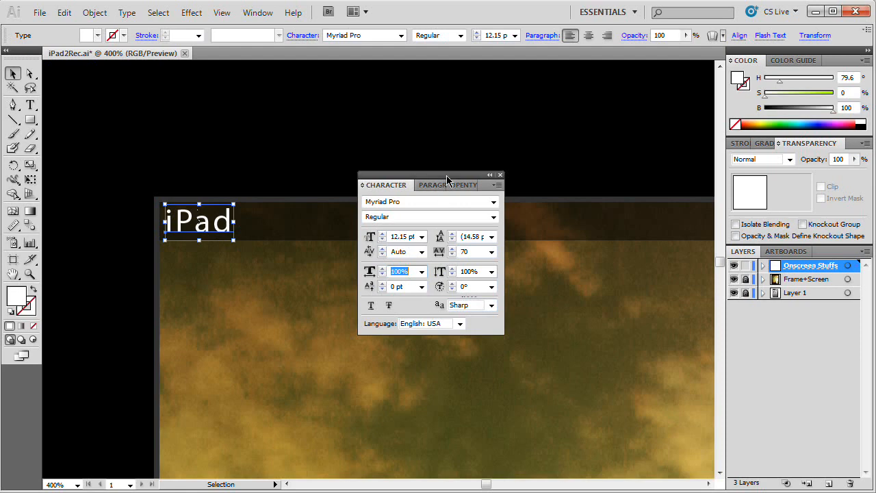
pyautogui.hotkey('ctrl', 't')
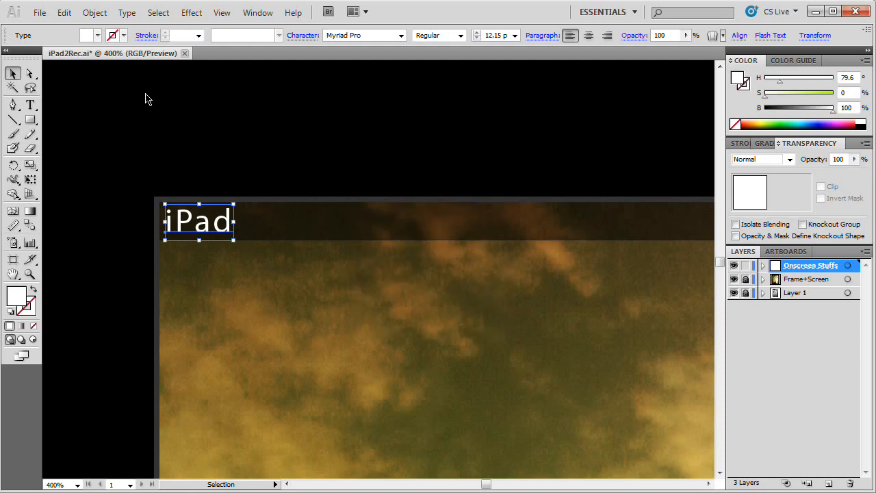
pyautogui.hotkey('ctrl', 't')
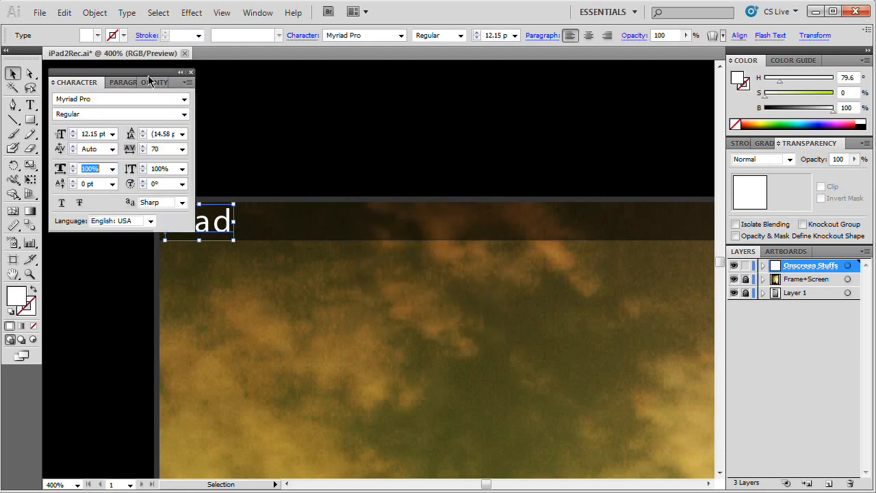
# Step: Compare the status bar and iPad label with the reference iPad photo at lower magnification, with nothing selected
pyautogui.press('space')
pyautogui.click(433, 272)
pyautogui.moveTo(434, 272); pyautogui.dragTo(343, 327)
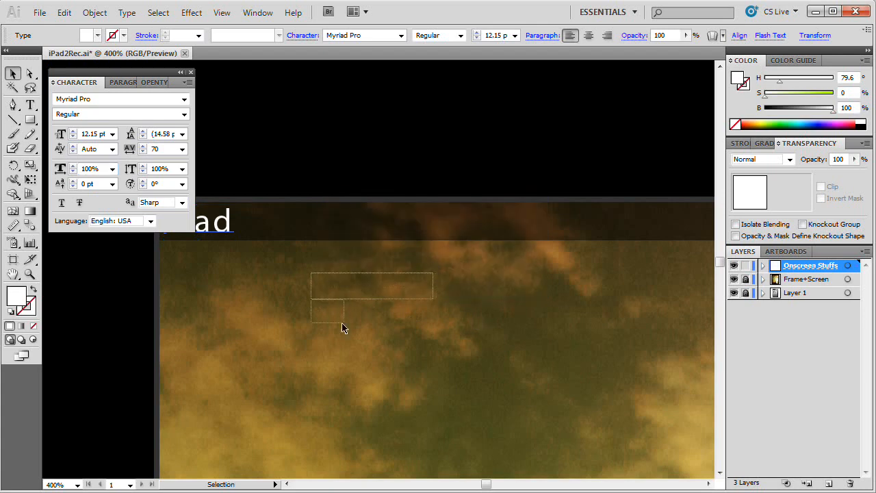
pyautogui.press('space')
pyautogui.moveTo(271, 284); pyautogui.dragTo(575, 339)
pyautogui.click(402, 234)
pyautogui.press('space')
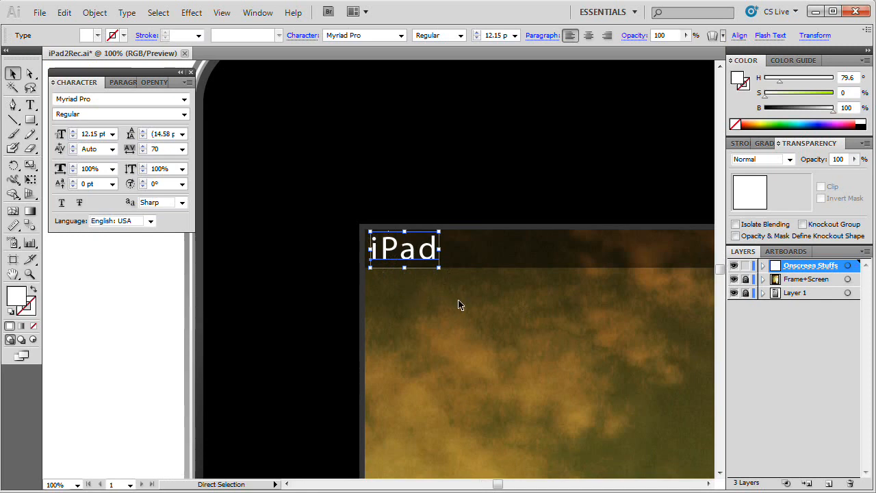
pyautogui.hotkey('ctrl', '1')
pyautogui.hotkey('ctrl', '-')
pyautogui.hotkey('ctrl', '-')
pyautogui.press('space')
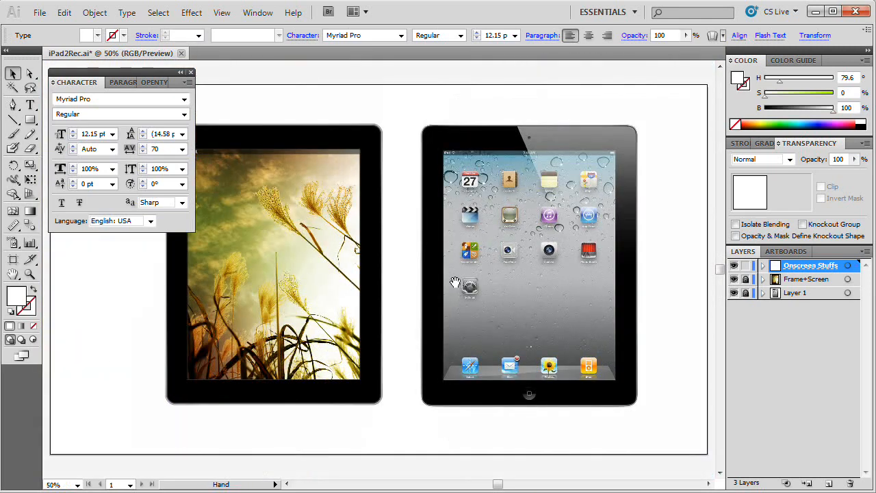
pyautogui.moveTo(455, 283); pyautogui.dragTo(542, 347)
pyautogui.hotkey('ctrl', 'shift', 'a')
pyautogui.moveTo(344, 217); pyautogui.dragTo(524, 255)
pyautogui.hotkey('ctrl', '+')
pyautogui.hotkey('ctrl', '+')
pyautogui.moveTo(710, 275); pyautogui.dragTo(637, 283)
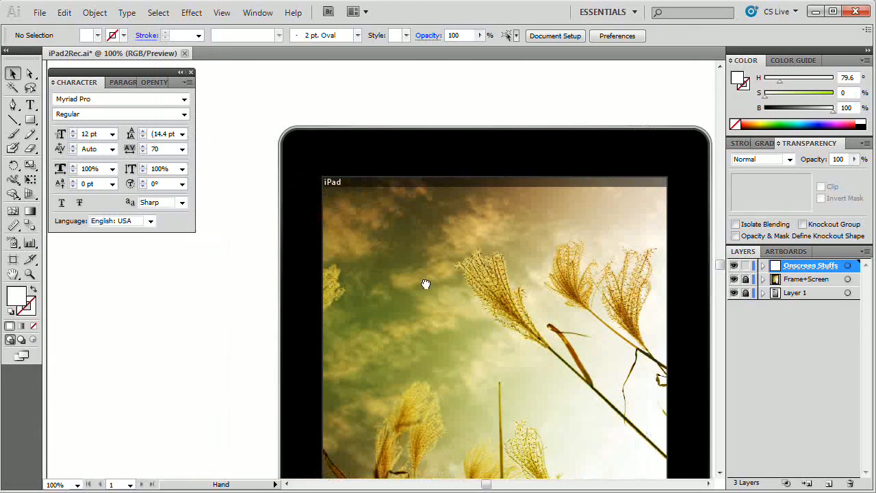
# Step: Scale the iPad label down proportionally to about 10 pt within the status bar and deselect it
pyautogui.moveTo(425, 284); pyautogui.dragTo(431, 297)
pyautogui.press('z')
pyautogui.click(331, 199)
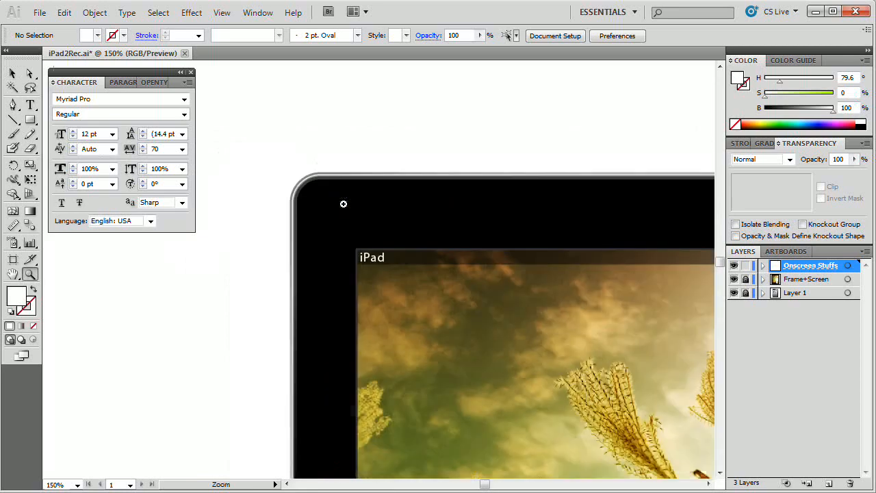
pyautogui.click(390, 235)
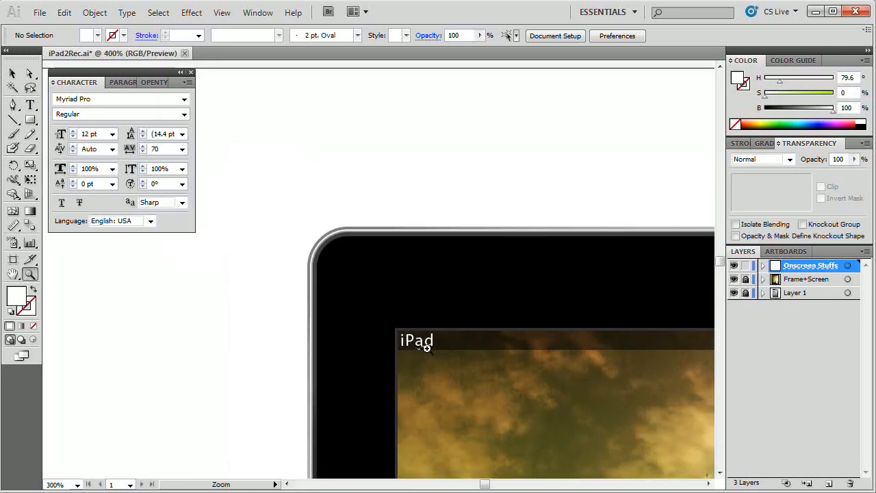
pyautogui.click(421, 341)
pyautogui.press('v')
pyautogui.click(386, 270)
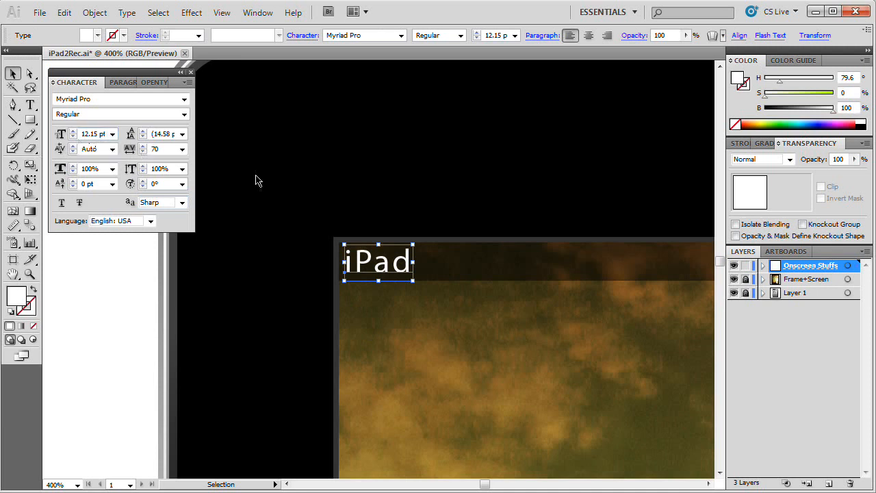
pyautogui.moveTo(411, 285); pyautogui.dragTo(401, 272)
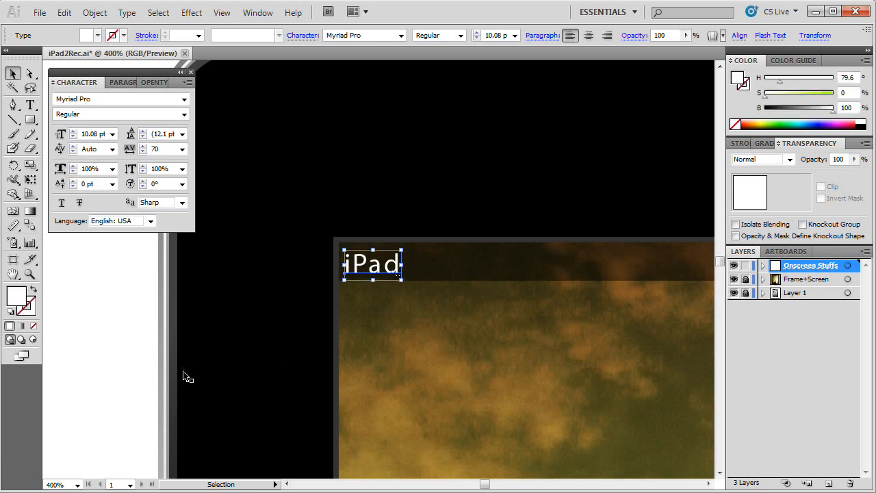
pyautogui.click(123, 337)
# Step: Set the iPad label's opacity to 85% and deselect it
pyautogui.click(370, 267)
pyautogui.doubleClick(839, 159)
pyautogui.write('8')
pyautogui.press('Return')
pyautogui.click(439, 284)
# Step: Nudge the iPad label slightly right and up within the status bar, and deselect it
pyautogui.moveTo(417, 266); pyautogui.dragTo(408, 261)
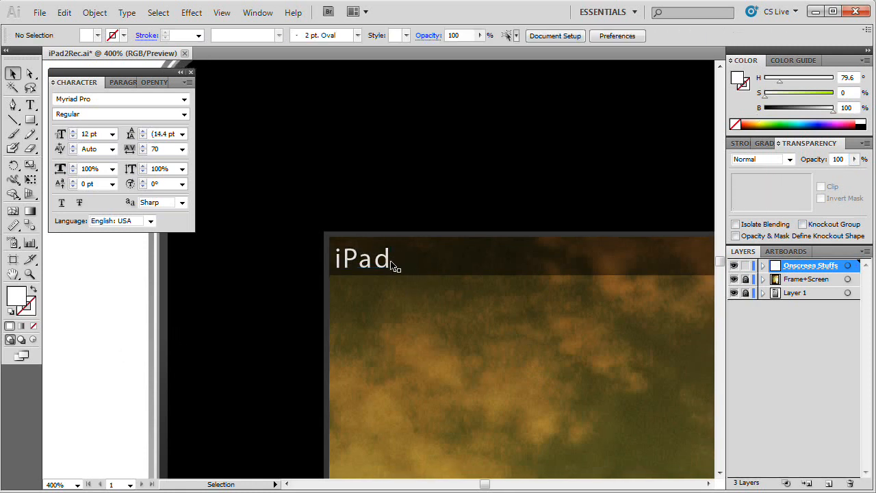
pyautogui.click(392, 262)
pyautogui.press('Right')
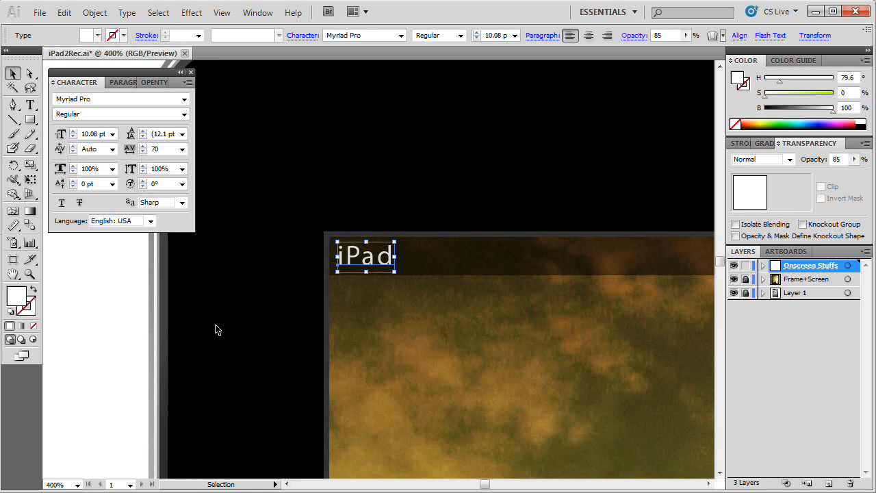
pyautogui.click(93, 374)
pyautogui.click(366, 248)
pyautogui.click(234, 324)
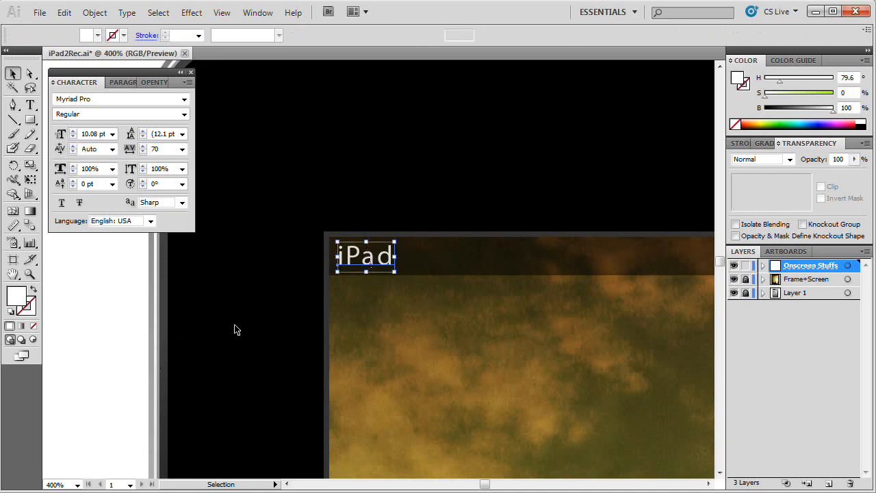
# Step: Duplicate the iPad label horizontally along the status bar toward the middle of the screen
pyautogui.moveTo(456, 280); pyautogui.dragTo(402, 309)
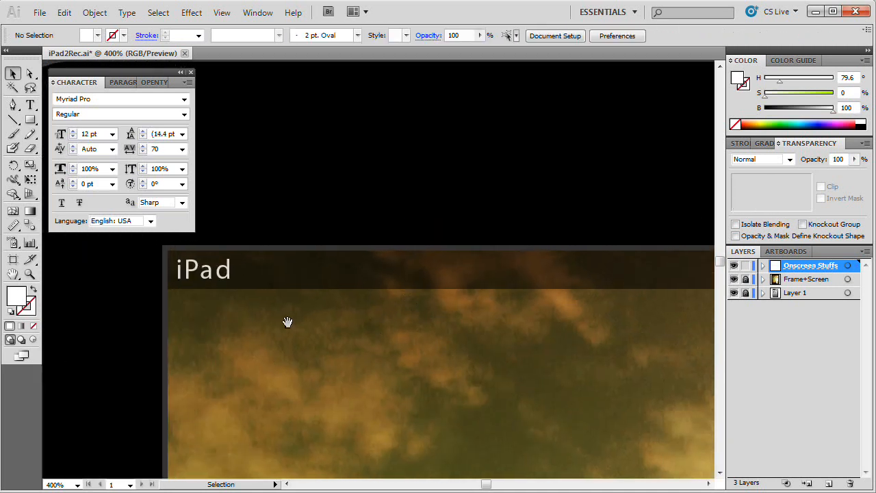
pyautogui.moveTo(342, 304); pyautogui.dragTo(295, 305)
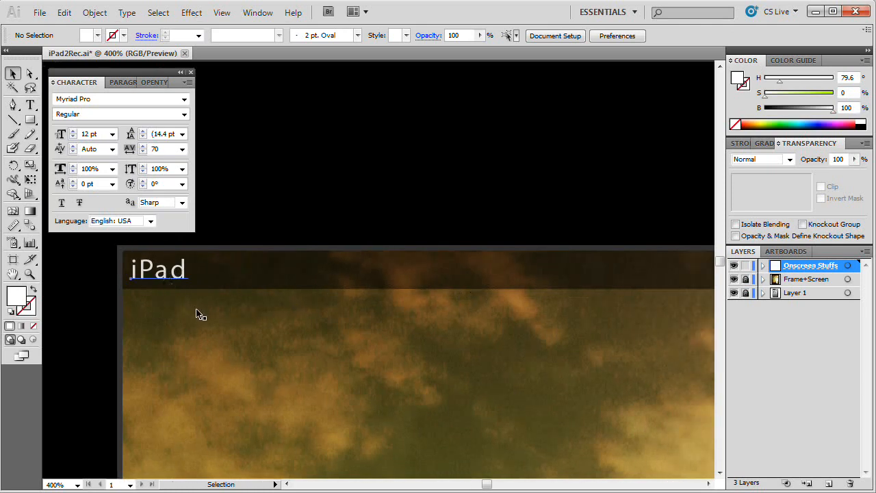
pyautogui.click(168, 277)
pyautogui.moveTo(164, 274); pyautogui.dragTo(619, 274)
pyautogui.moveTo(620, 347); pyautogui.dragTo(378, 349)
# Step: Replace the duplicated label's text with "9:41PM" and finish text editing
pyautogui.doubleClick(378, 293)
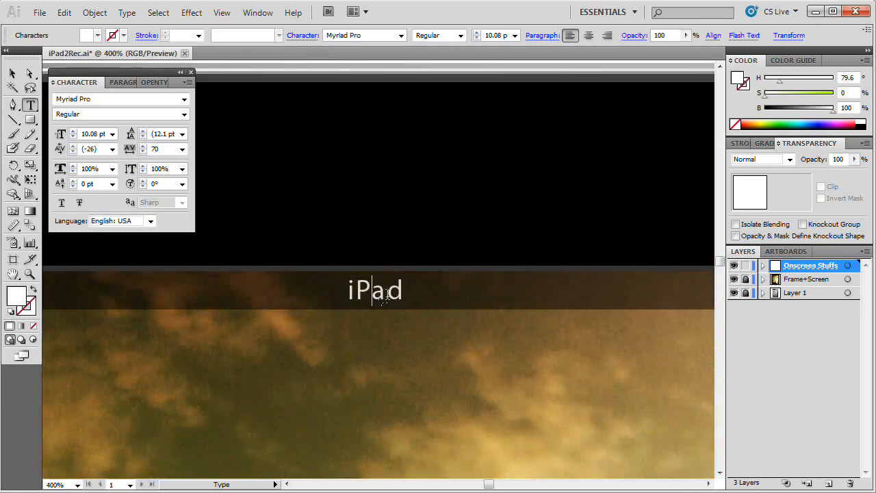
pyautogui.hotkey('ctrl', 'a')
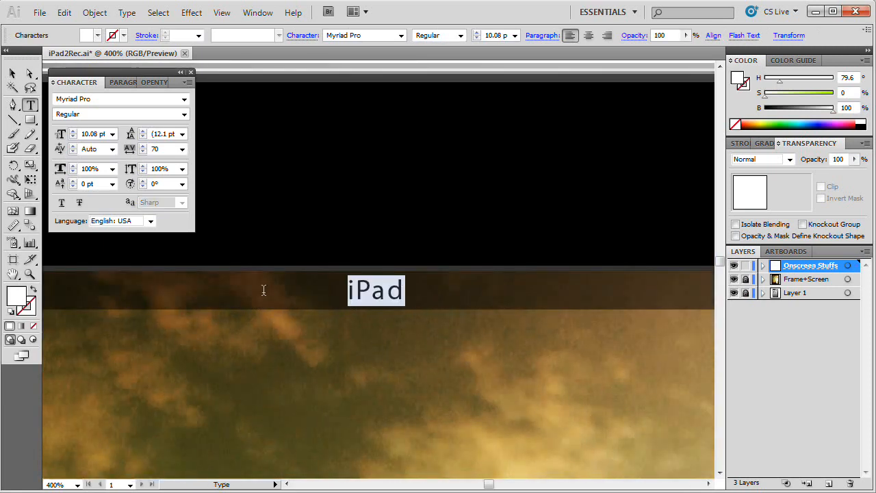
pyautogui.write('9:41')
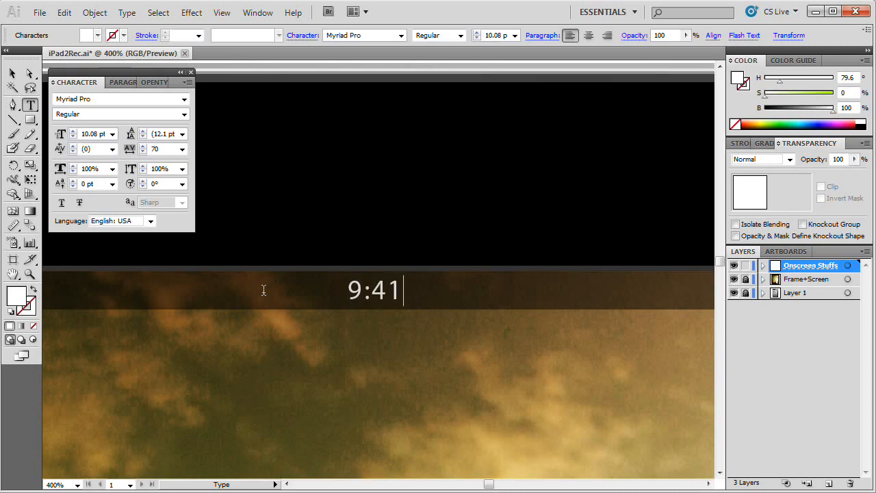
pyautogui.write('PM')
pyautogui.press('Escape')
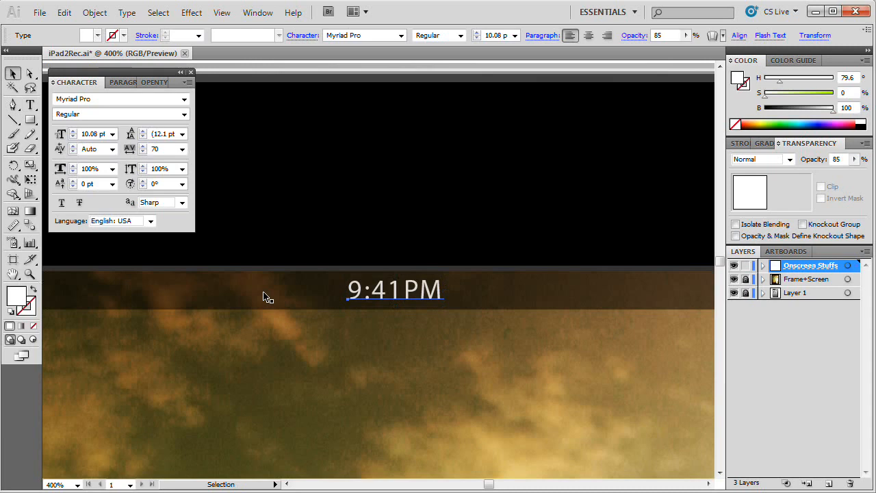
# Step: Unlock the Frame+Screen layer and select the black iPad body together with the 9:41PM text
pyautogui.hotkey('ctrl', '-')
pyautogui.hotkey('ctrl', '-')
pyautogui.moveTo(440, 242); pyautogui.dragTo(344, 213)
pyautogui.moveTo(418, 293); pyautogui.dragTo(399, 310)
pyautogui.hotkey('ctrl', '-')
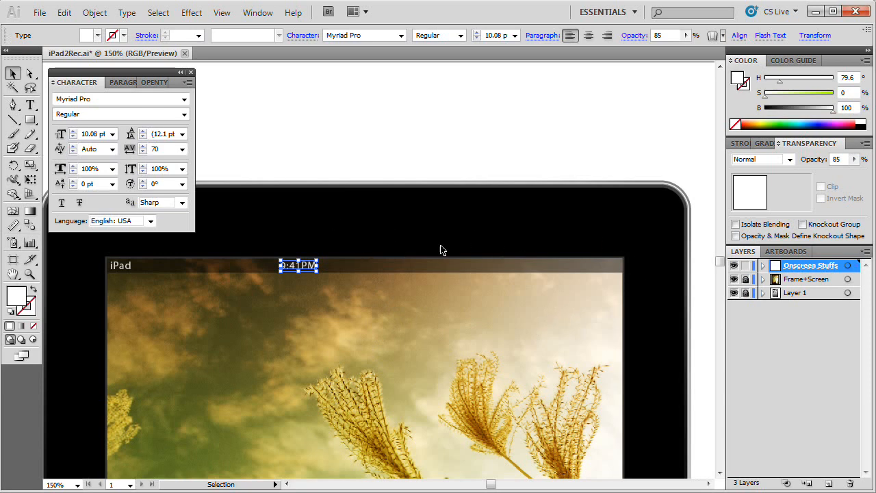
pyautogui.click(745, 279)
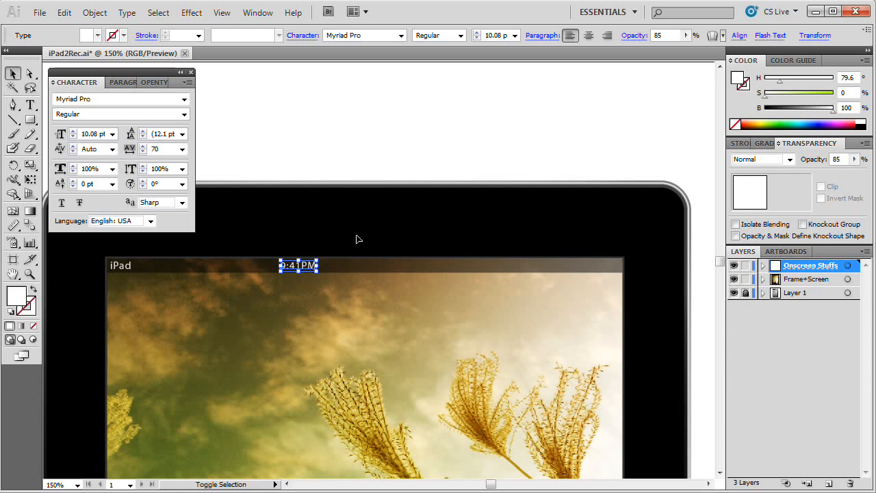
pyautogui.click(373, 219)
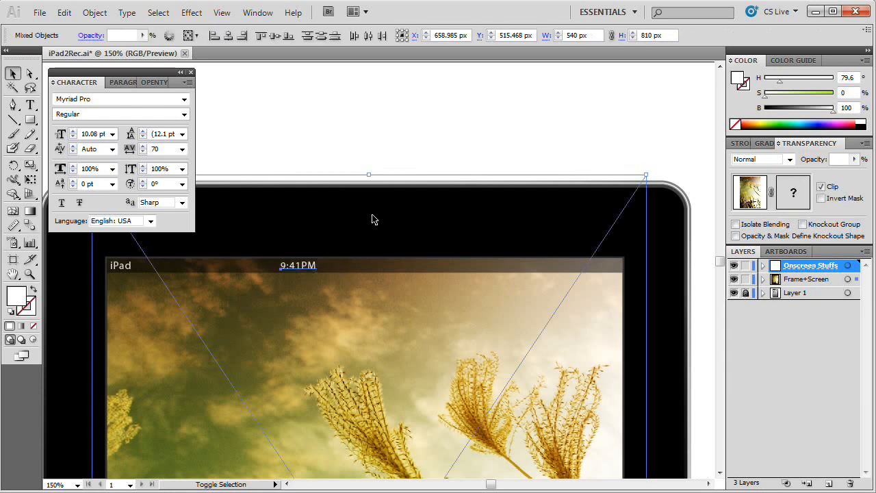
pyautogui.keyDown('shift'); pyautogui.click(669, 242); pyautogui.keyUp('shift')
pyautogui.keyDown('shift'); pyautogui.click(483, 220); pyautogui.keyUp('shift')
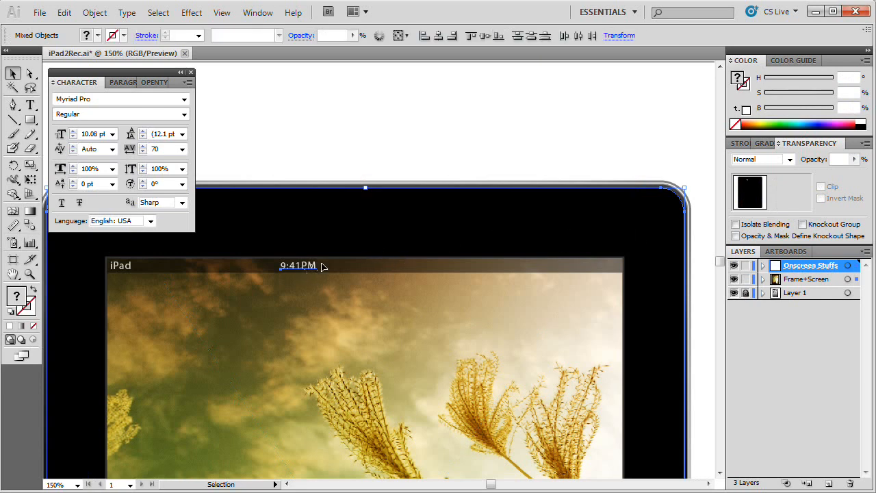
# Step: Center the 9:41PM text horizontally on the black iPad body, using Align to Key Object with the body as the key object
pyautogui.click(252, 11)
pyautogui.click(307, 158)
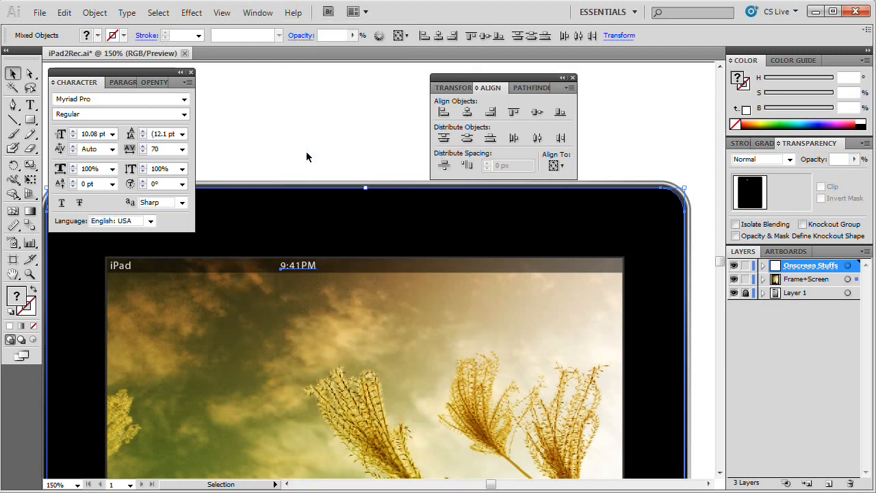
pyautogui.click(561, 167)
pyautogui.click(580, 197)
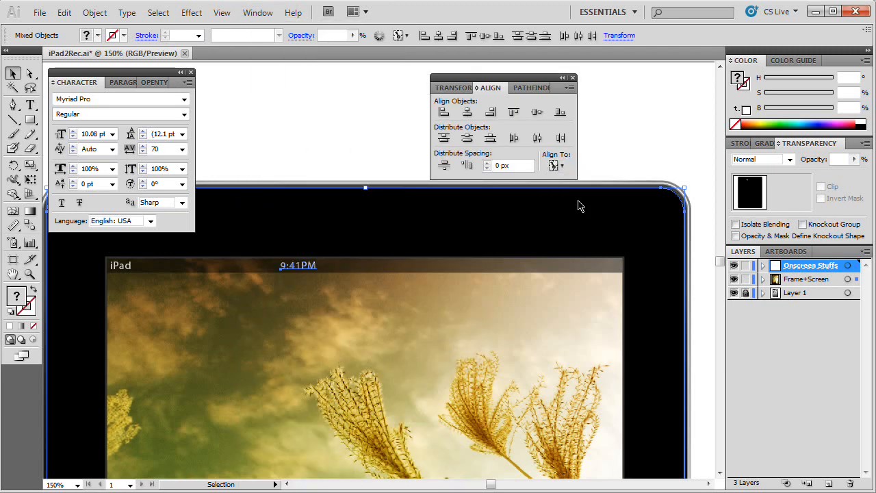
pyautogui.click(450, 216)
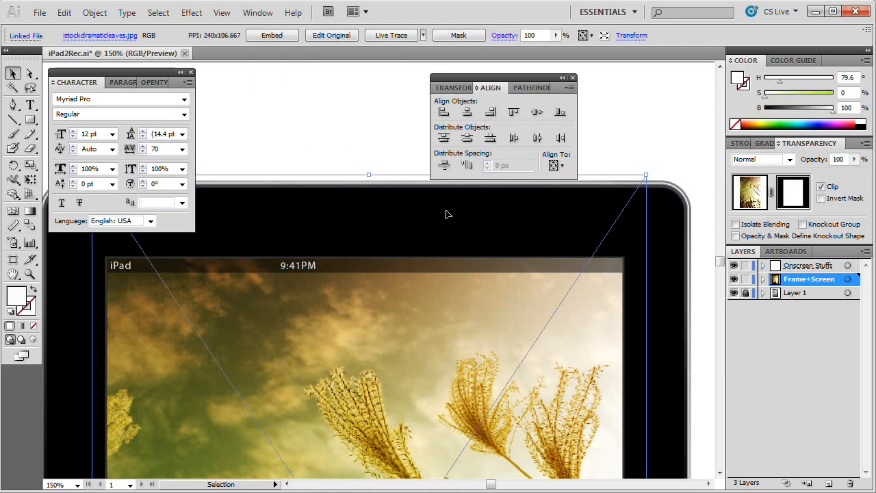
pyautogui.click(672, 222)
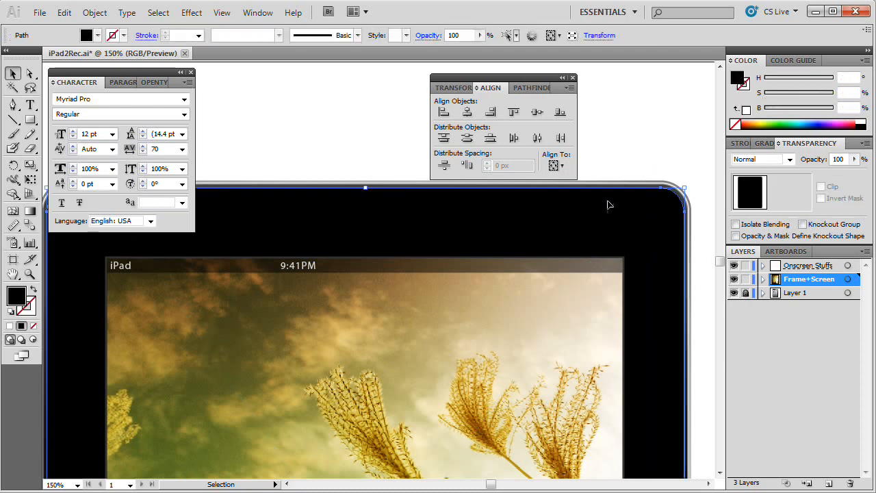
pyautogui.keyDown('shift'); pyautogui.click(306, 272); pyautogui.keyUp('shift')
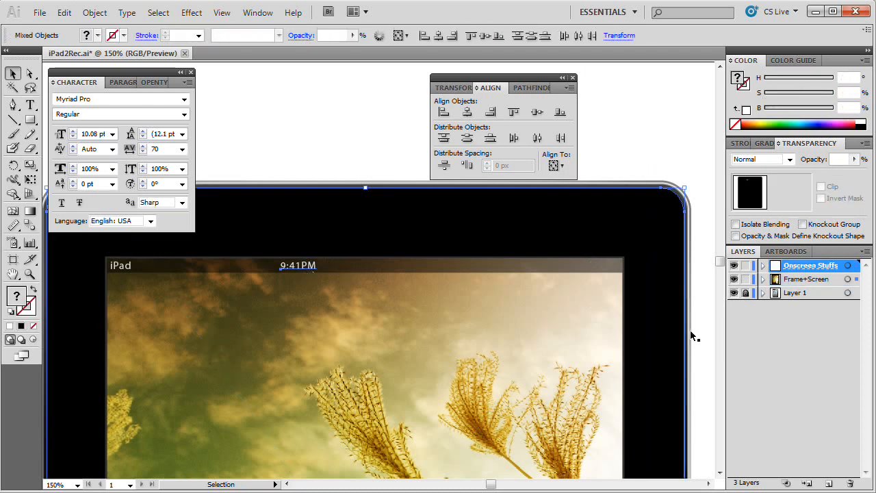
pyautogui.click(553, 165)
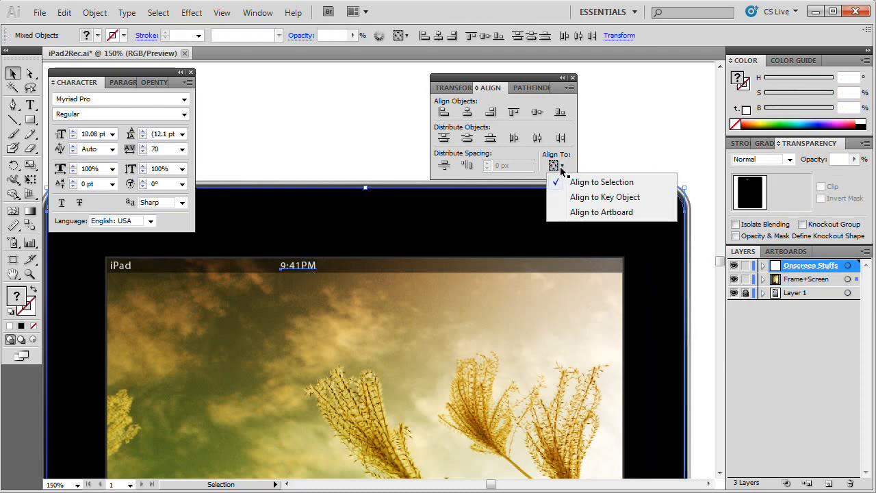
pyautogui.click(579, 197)
pyautogui.click(678, 327)
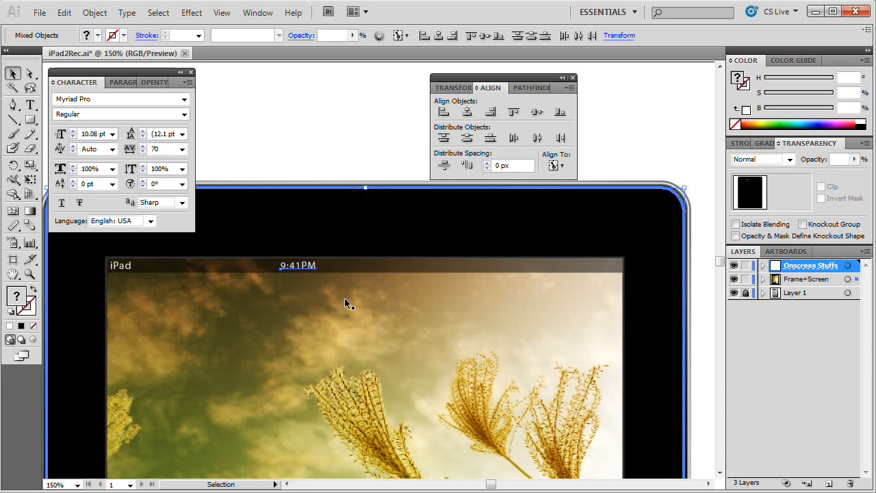
pyautogui.click(466, 116)
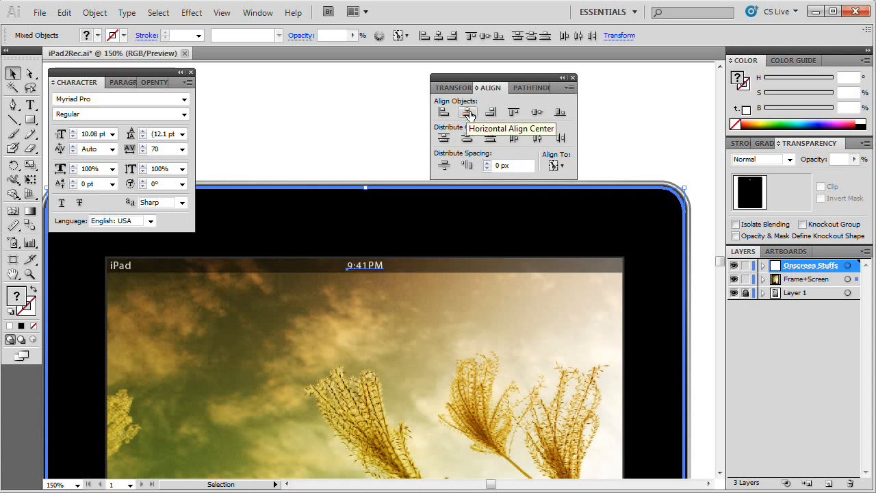
# Step: Duplicate the 9:41PM text toward the right end of the status bar and replace the copy's text with "82%"
pyautogui.click(367, 146)
pyautogui.press('space')
pyautogui.moveTo(395, 293); pyautogui.dragTo(471, 273)
pyautogui.click(330, 264)
pyautogui.doubleClick(531, 268)
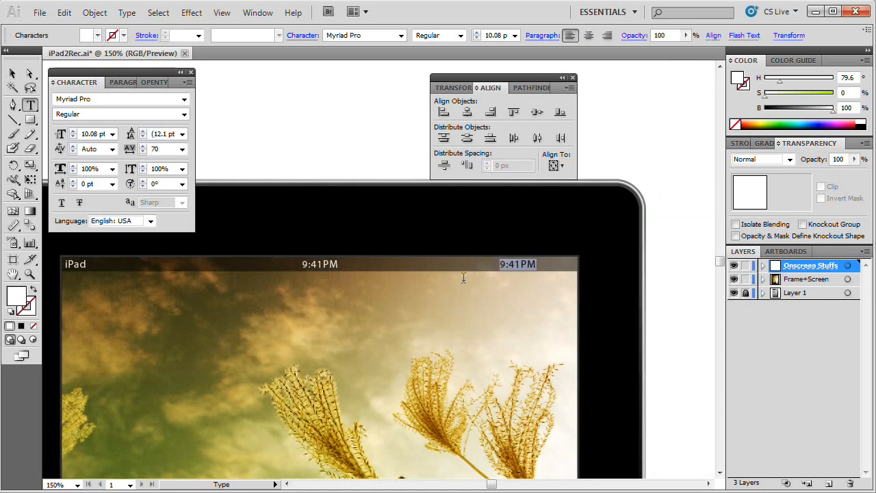
pyautogui.write('82')
pyautogui.press('Escape')
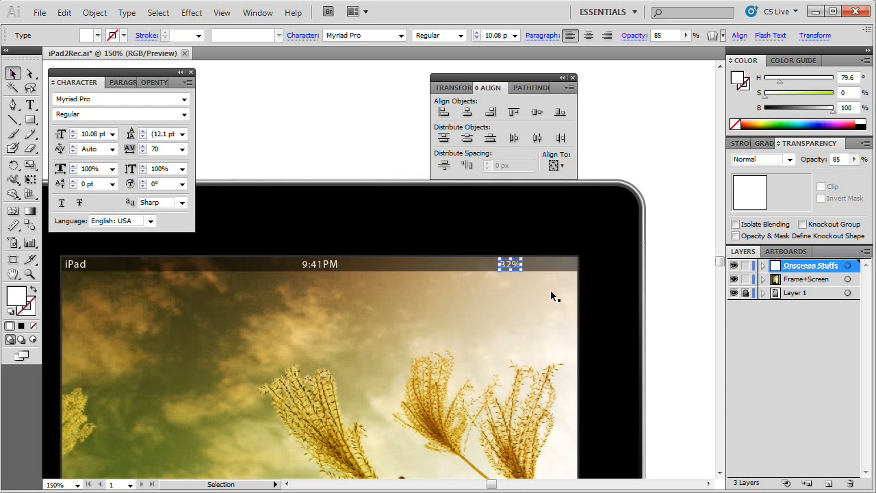
# Step: Nudge the 82% label two large increments to the right along the status bar and deselect it
pyautogui.hotkey('shift', 'Right')
pyautogui.hotkey('shift', 'Right')
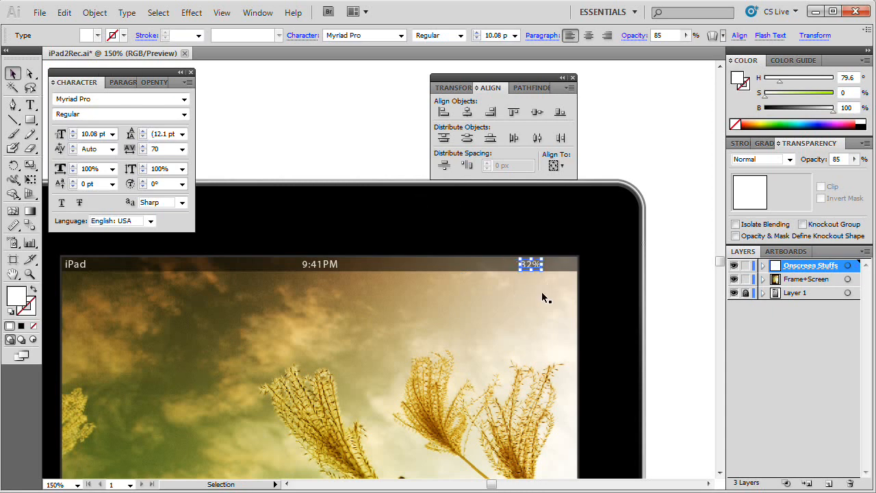
pyautogui.click(696, 197)
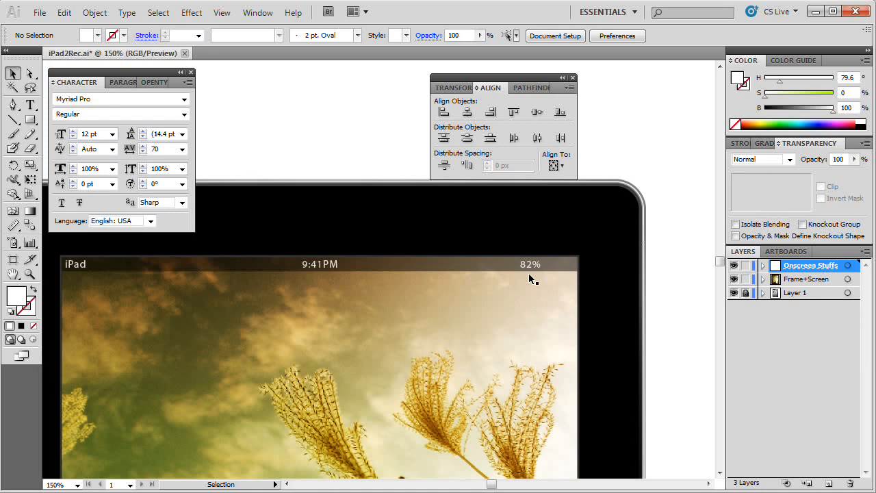
# Step: Draw a white battery body rectangle right of the 82% label, plus a small terminal rectangle overlapping the body's right edge
pyautogui.press('z')
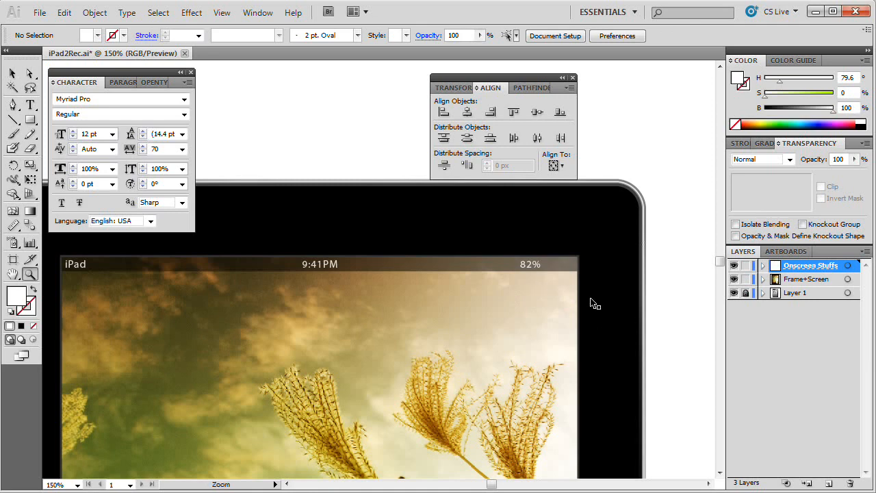
pyautogui.click(564, 299)
pyautogui.click(379, 287)
pyautogui.click(357, 281)
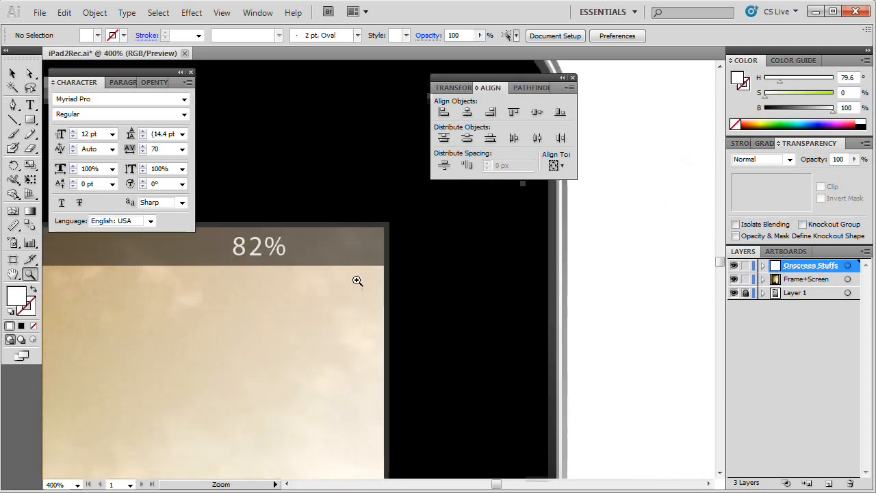
pyautogui.click(346, 247)
pyautogui.press('space')
pyautogui.moveTo(385, 259); pyautogui.dragTo(451, 276)
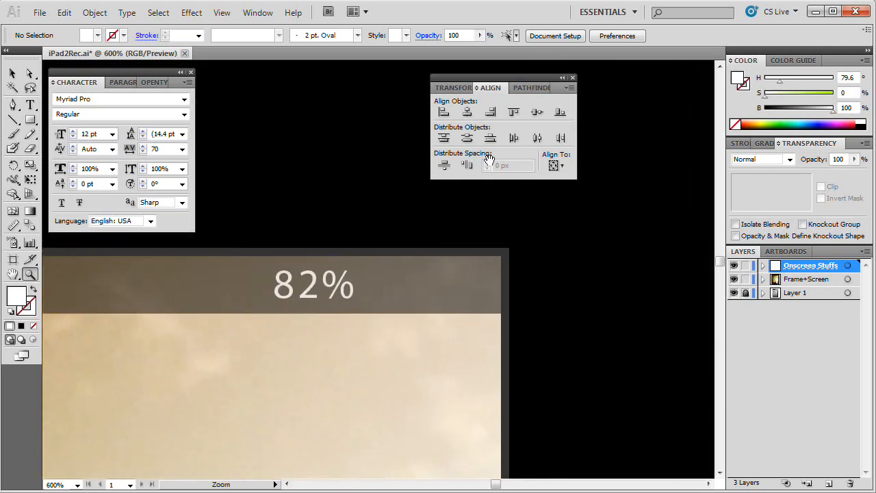
pyautogui.click(573, 78)
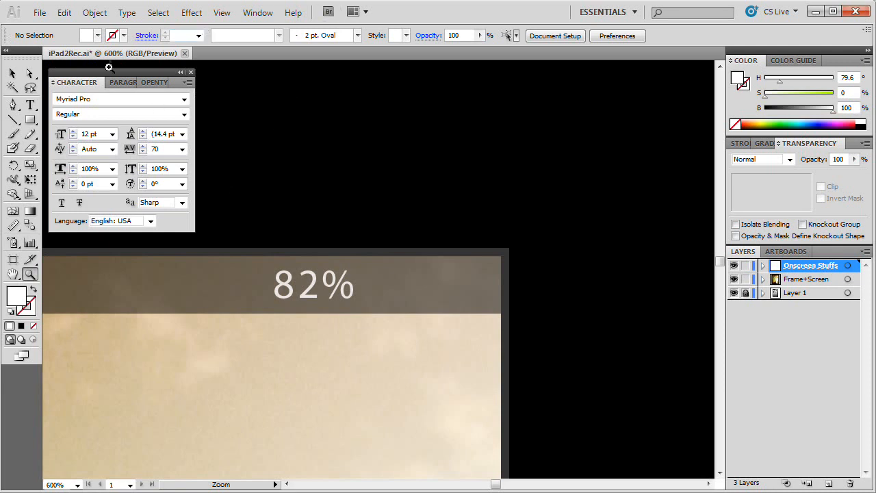
pyautogui.click(30, 119)
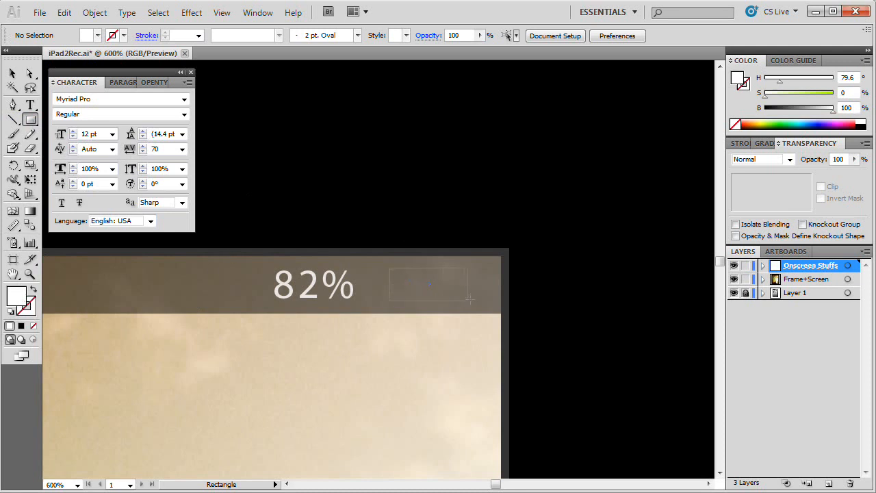
pyautogui.moveTo(470, 299); pyautogui.dragTo(471, 300)
pyautogui.hotkey('ctrl', 'h')
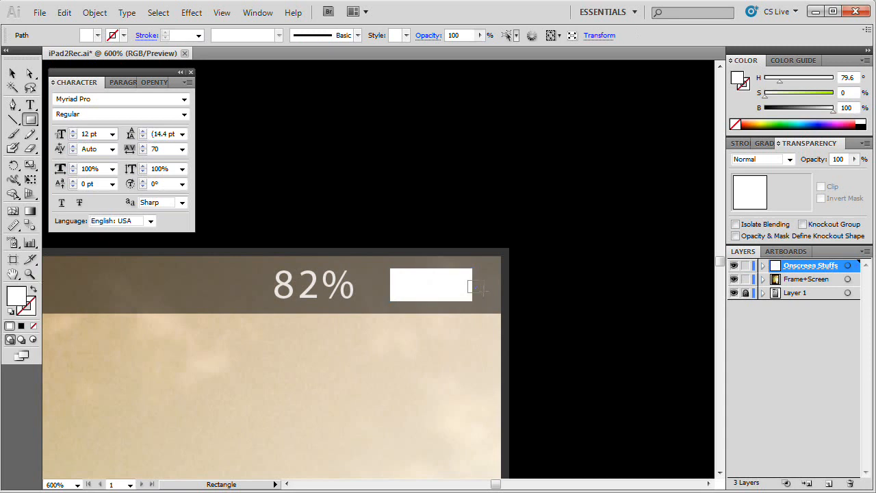
pyautogui.hotkey('ctrl', 'h')
# Step: Try lowering the top edge of the battery body to center it on the terminal rectangle
pyautogui.press('a')
pyautogui.click(446, 284)
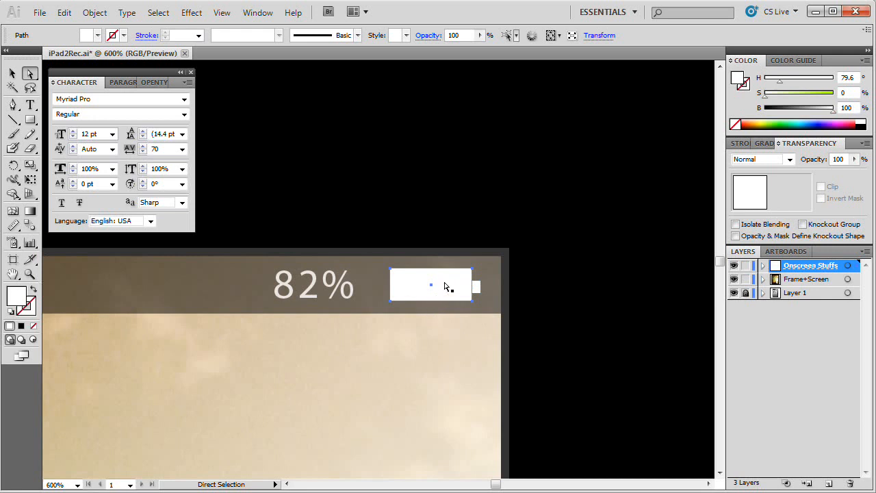
pyautogui.click(391, 271)
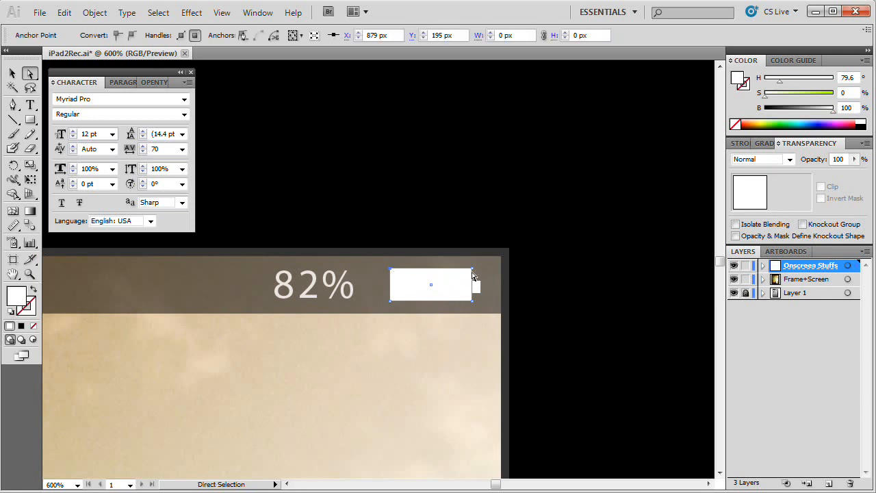
pyautogui.press('v')
pyautogui.moveTo(431, 268); pyautogui.dragTo(432, 272)
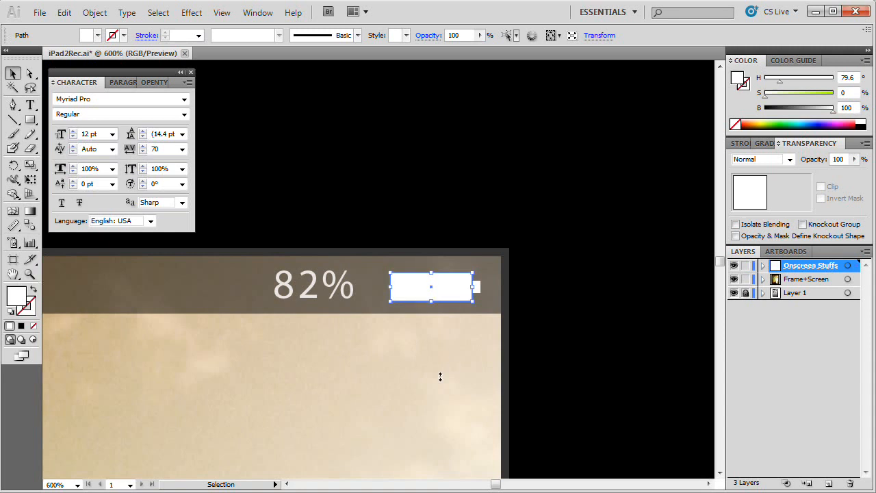
pyautogui.click(424, 368)
pyautogui.click(609, 301)
# Step: Adjust the battery body's top and bottom edges to make it slightly taller and vertically centered on the terminal rectangle
pyautogui.click(435, 293)
pyautogui.moveTo(429, 273); pyautogui.dragTo(432, 270)
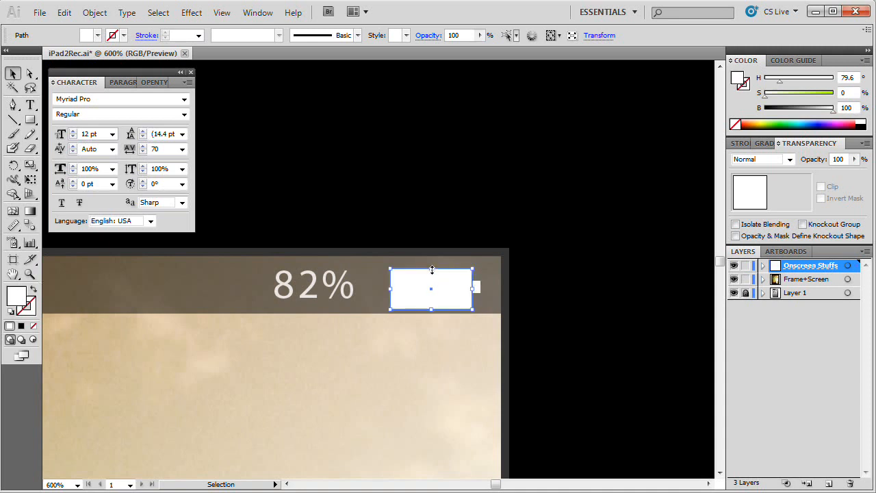
pyautogui.moveTo(431, 309); pyautogui.dragTo(431, 304)
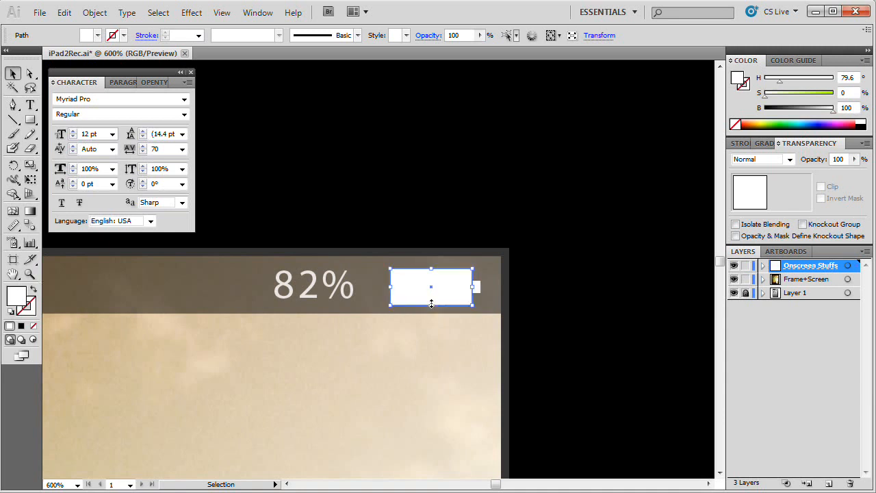
pyautogui.click(630, 247)
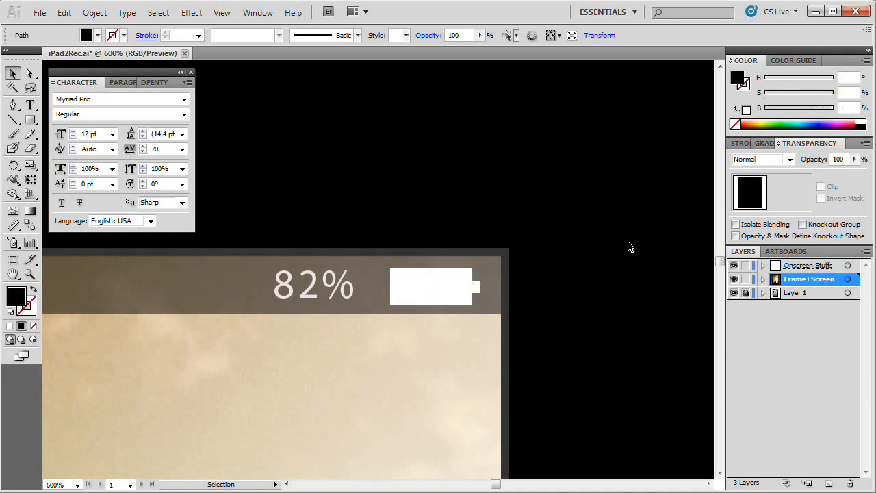
# Step: Combine the battery body and terminal rectangles into a single shape with the Pathfinder Merge operation
pyautogui.click(434, 289)
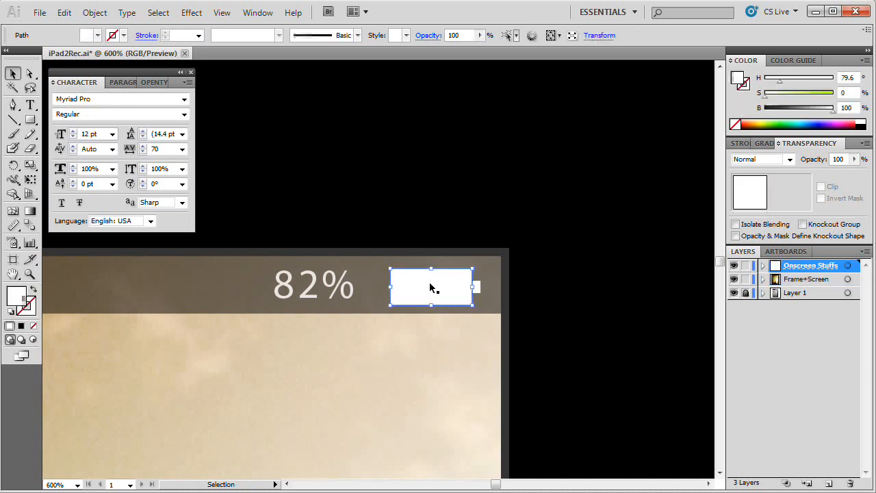
pyautogui.keyDown('shift'); pyautogui.click(479, 287); pyautogui.keyUp('shift')
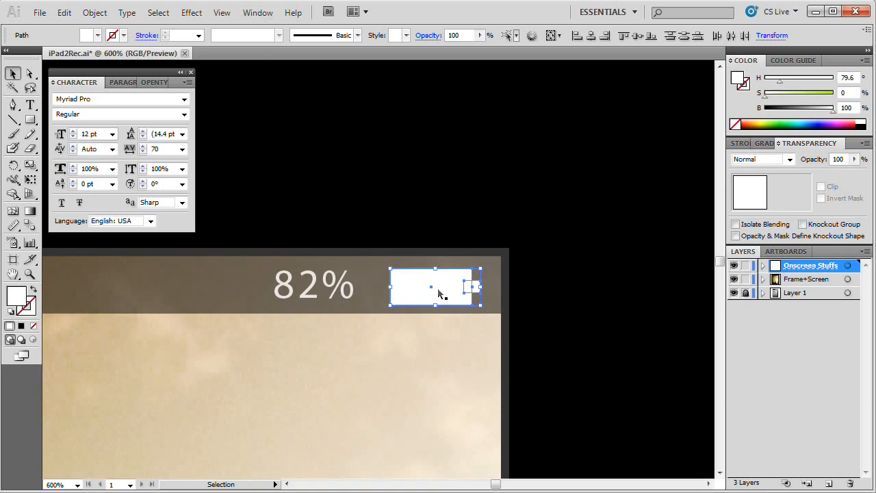
pyautogui.click(258, 12)
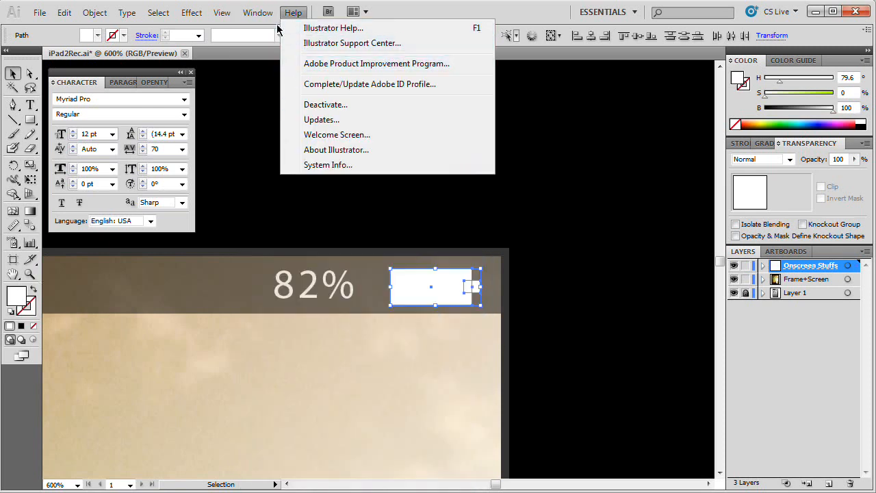
pyautogui.click(306, 399)
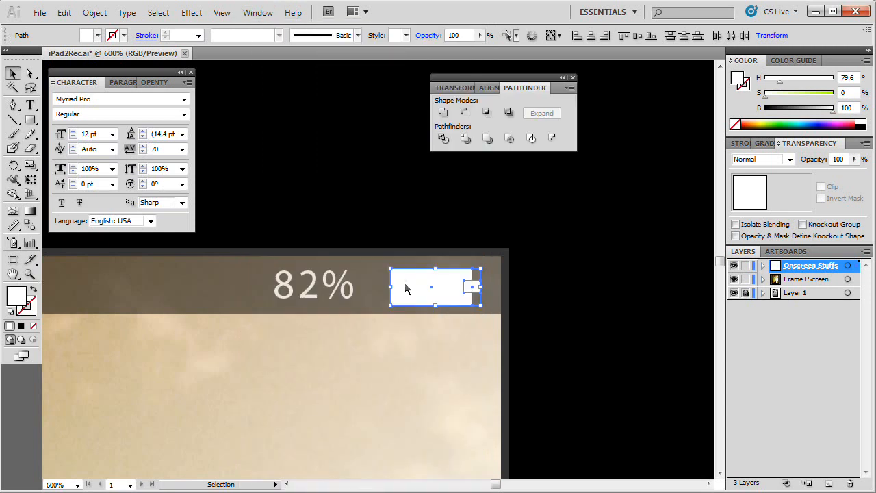
pyautogui.moveTo(525, 86); pyautogui.dragTo(373, 90)
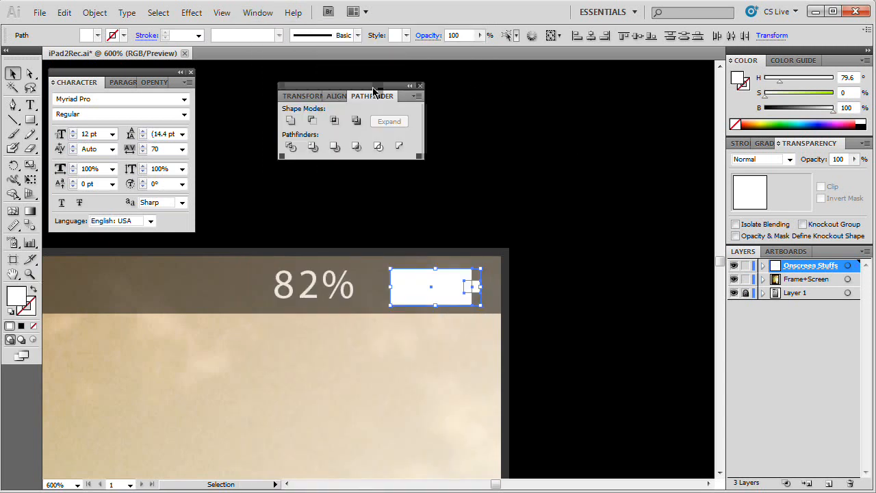
pyautogui.click(335, 149)
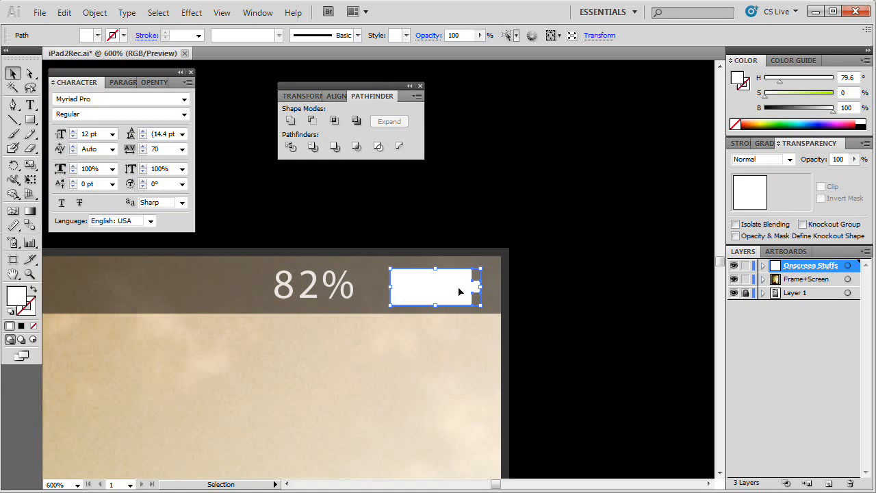
pyautogui.click(420, 87)
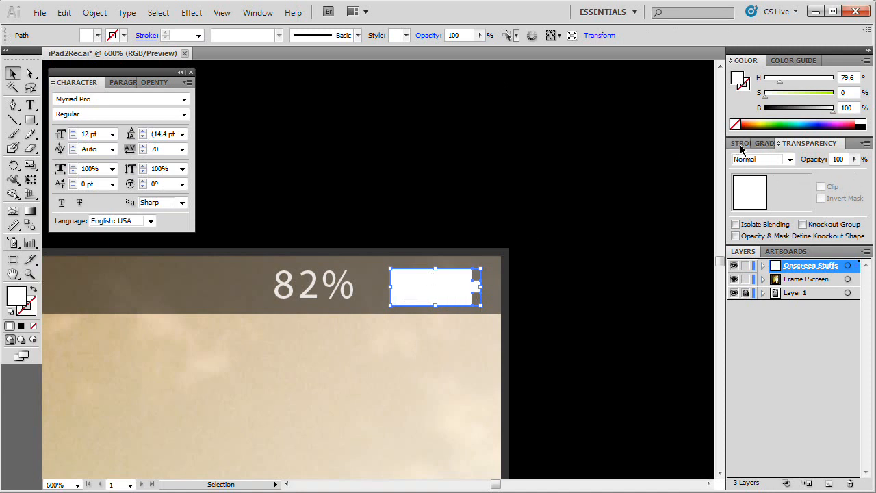
# Step: Turn the merged battery shape into a white outline with a 1 pt stroke and no fill
pyautogui.click(740, 145)
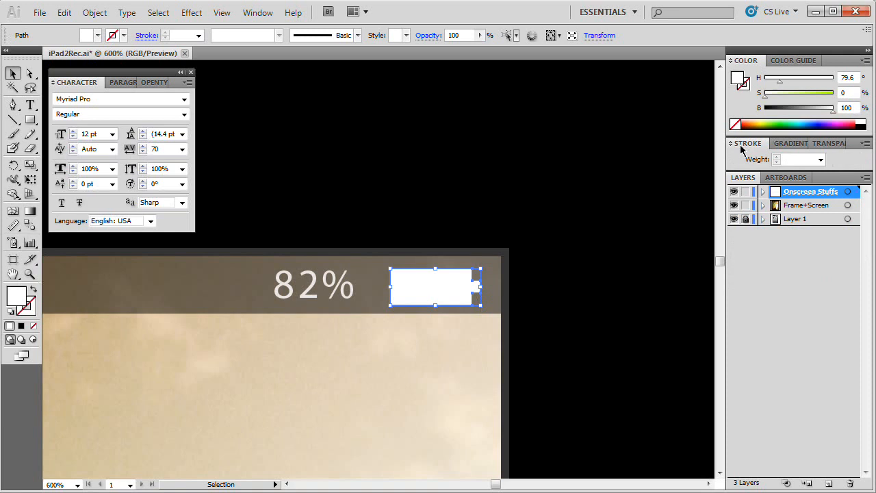
pyautogui.click(821, 159)
pyautogui.click(804, 205)
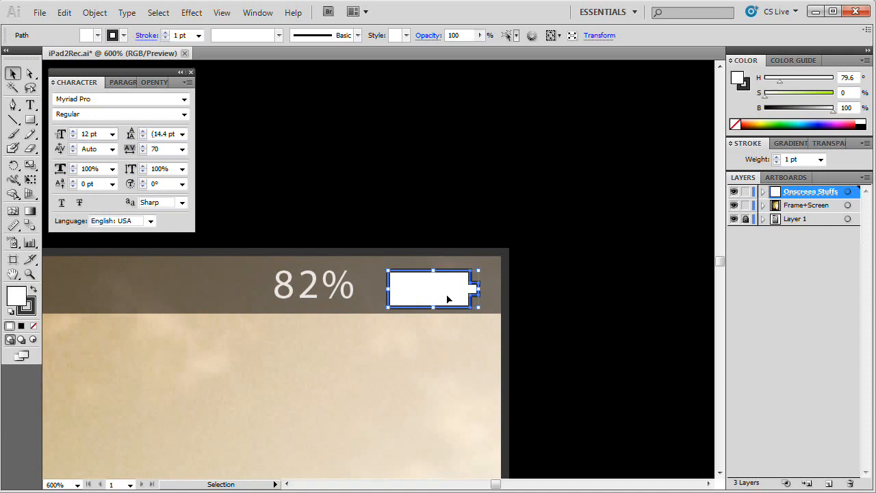
pyautogui.press('/')
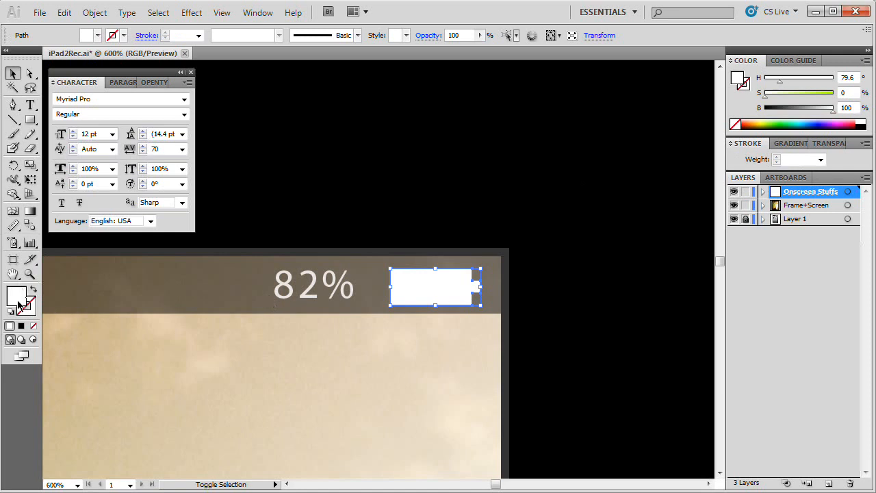
pyautogui.hotkey('shift', 'x')
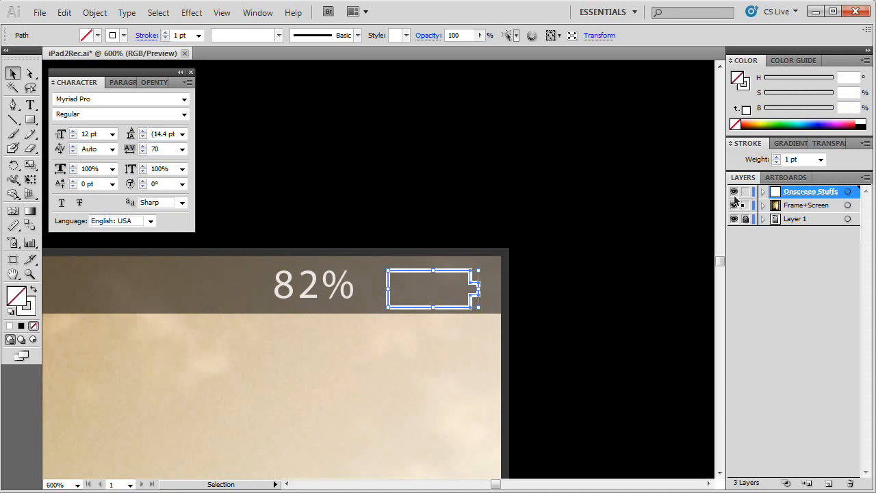
# Step: Align the battery outline's stroke to the outside of its path and nudge the shape up and right
pyautogui.click(744, 143)
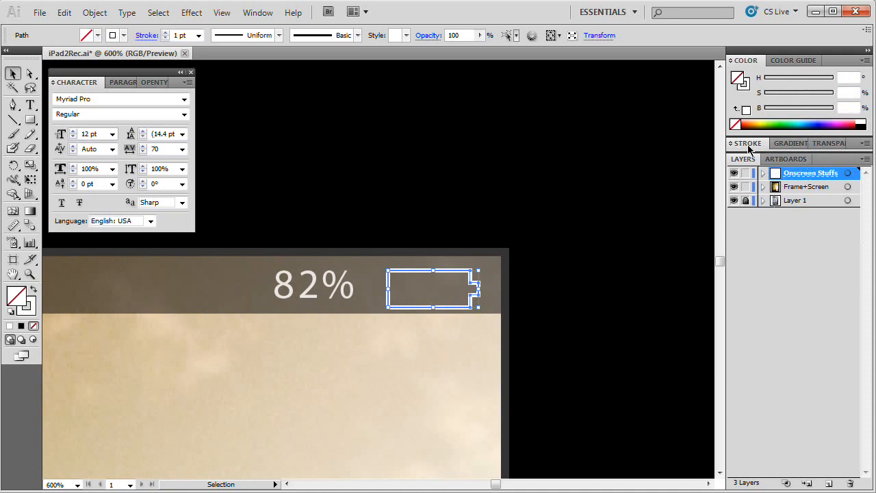
pyautogui.click(748, 145)
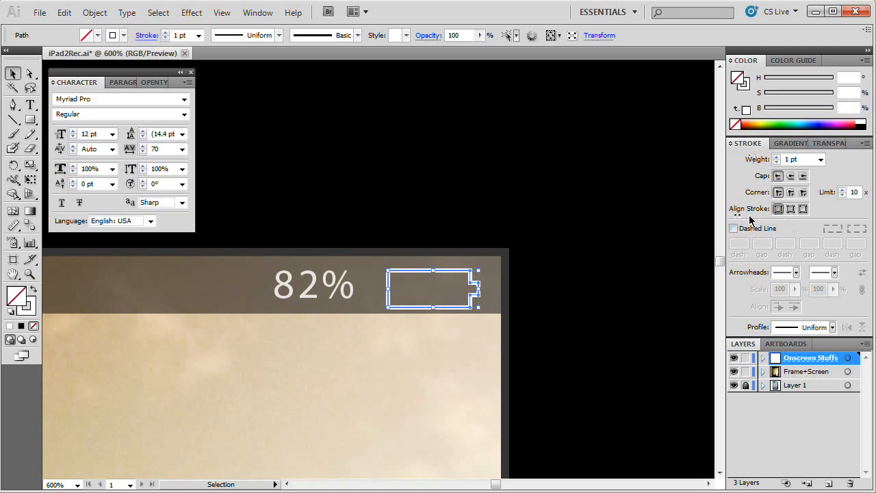
pyautogui.click(804, 210)
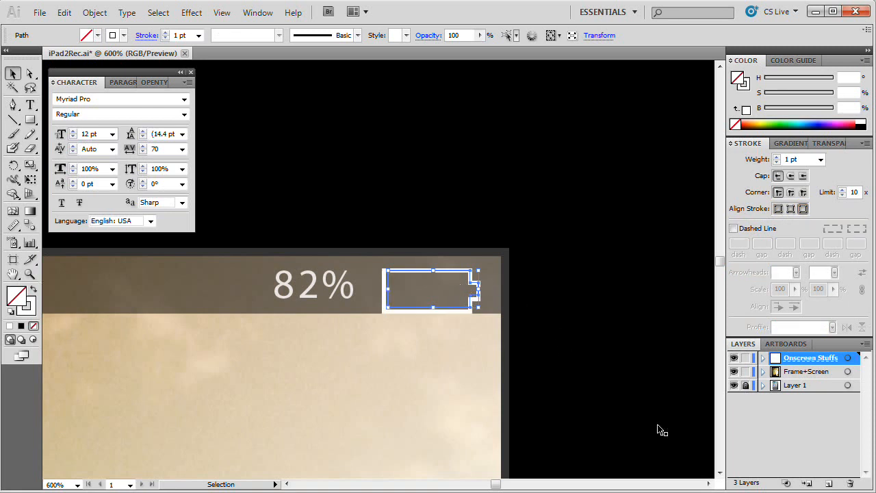
pyautogui.press('Up')
pyautogui.press('Right')
pyautogui.press('Right')
pyautogui.press('Right')
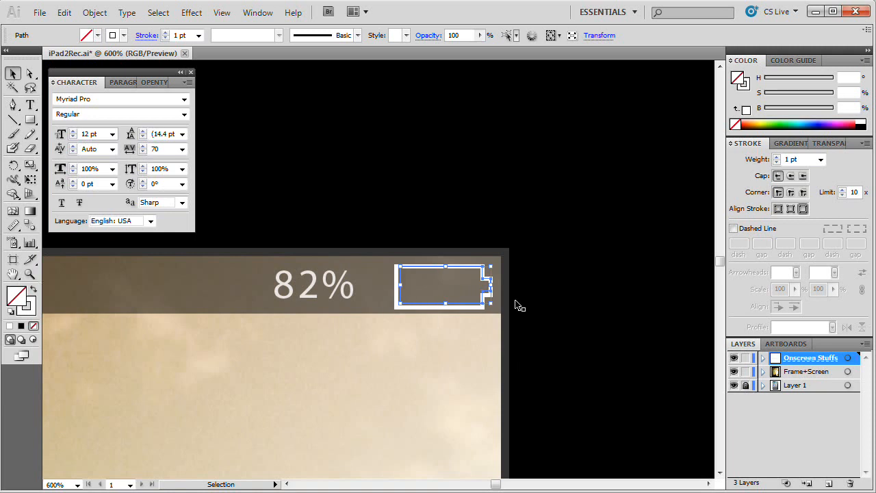
# Step: Create an inner path in the battery outline with Offset Path at -2 px, miter joins and a miter limit of 4
pyautogui.click(94, 13)
pyautogui.moveTo(248, 293)
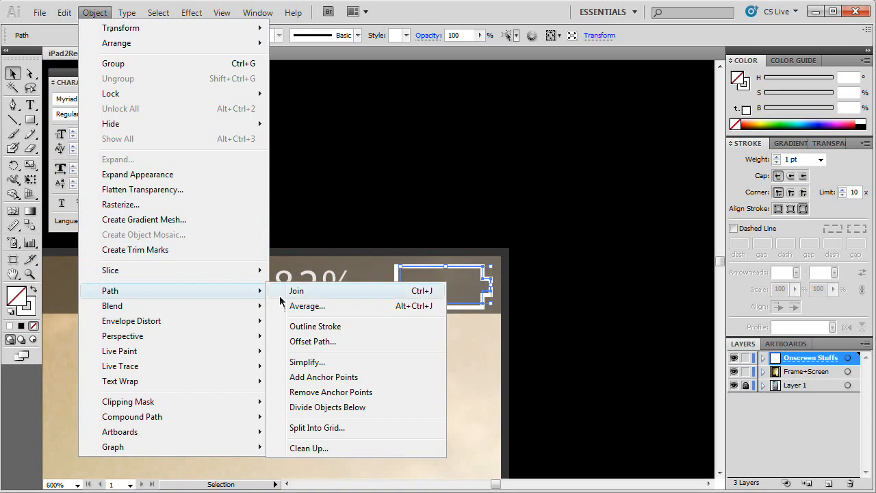
pyautogui.click(356, 340)
pyautogui.moveTo(450, 217); pyautogui.dragTo(433, 152)
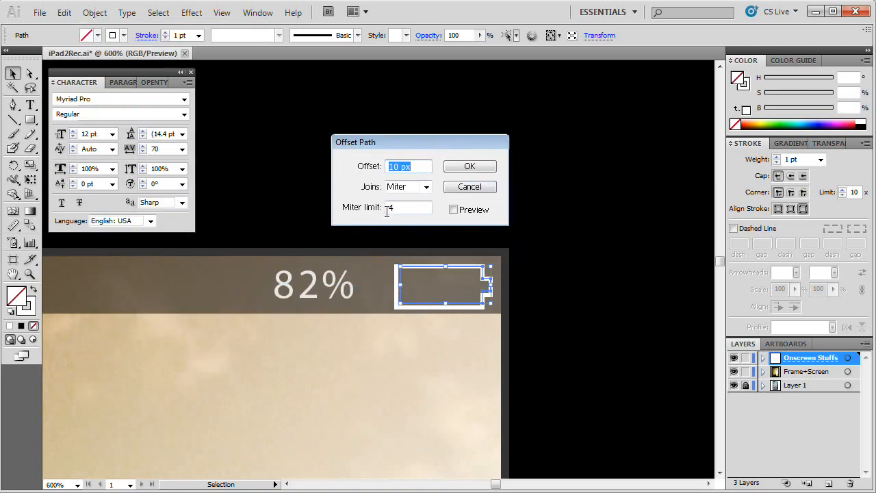
pyautogui.write('-2')
pyautogui.click(454, 210)
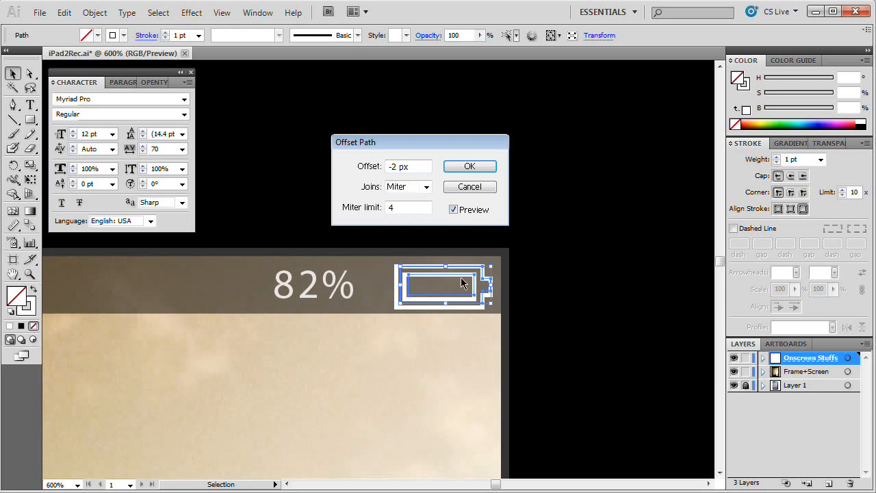
pyautogui.click(470, 168)
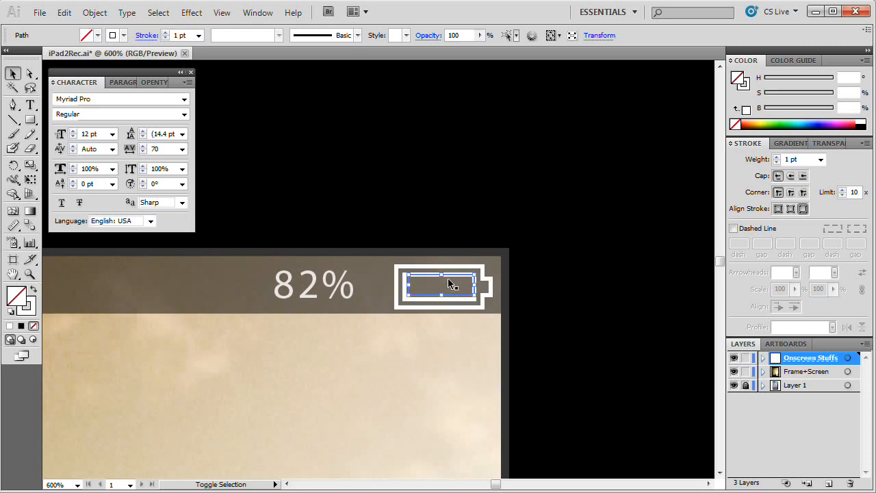
# Step: Make the inner battery path a solid white bar without stroke and extend it toward the outline's lower and left edges
pyautogui.hotkey('shift', 'x')
pyautogui.moveTo(442, 297); pyautogui.dragTo(402, 286)
pyautogui.click(520, 180)
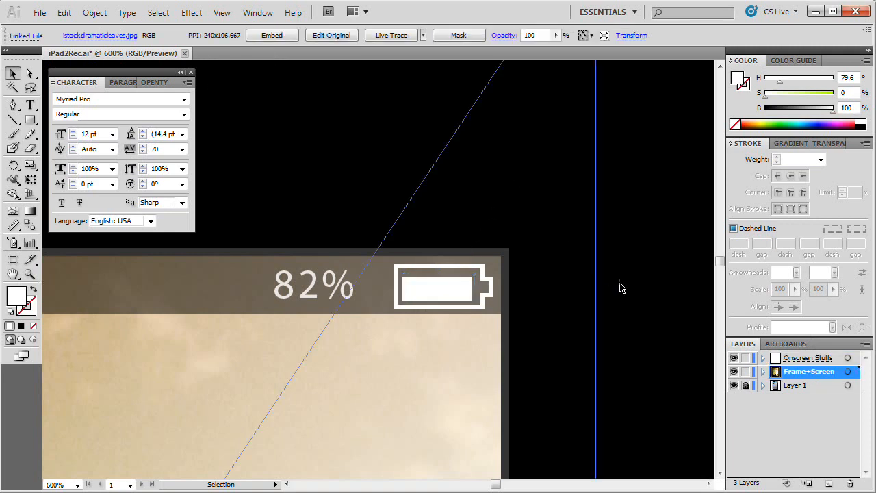
# Step: Raise the charge bar's top edge slightly and shorten its right end to leave a gap before the battery terminal
pyautogui.click(456, 295)
pyautogui.moveTo(438, 274); pyautogui.dragTo(437, 272)
pyautogui.click(570, 231)
pyautogui.click(457, 291)
pyautogui.moveTo(477, 290); pyautogui.dragTo(467, 286)
pyautogui.click(621, 338)
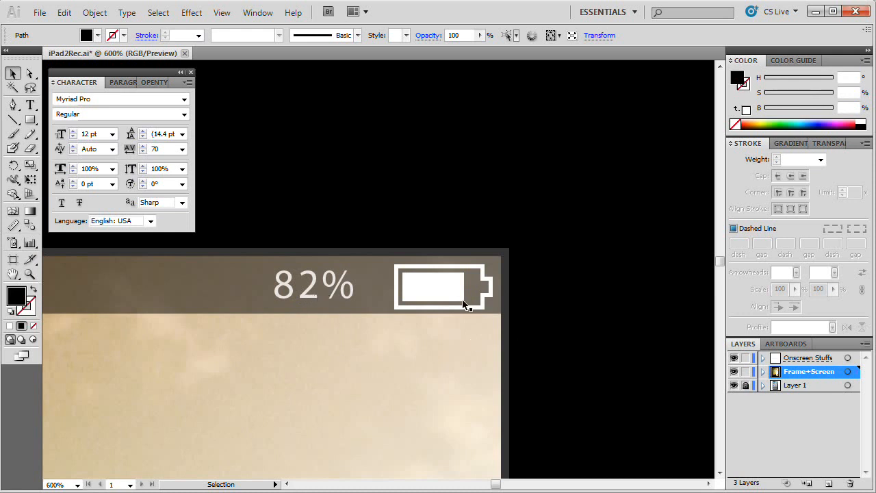
# Step: Scale the battery outline and charge bar down together, and raise the bar's bottom edge to restore the gap inside the outline
pyautogui.click(432, 284)
pyautogui.keyDown('shift'); pyautogui.click(482, 307); pyautogui.keyUp('shift')
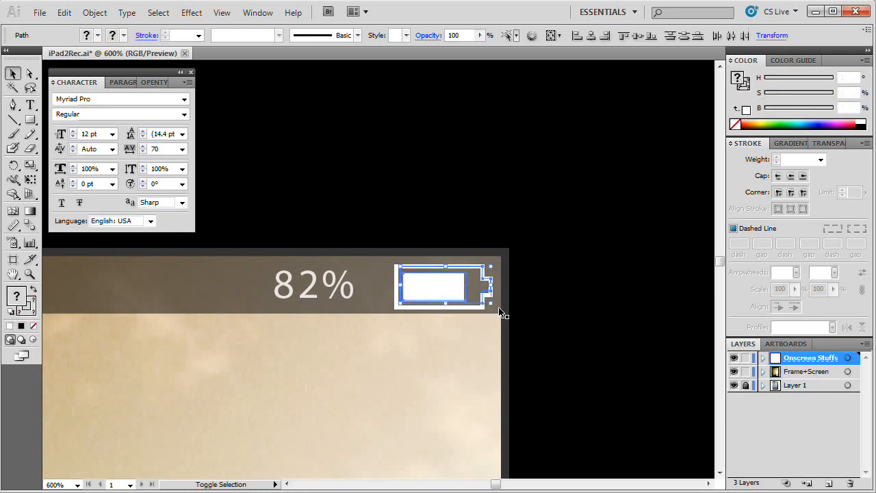
pyautogui.moveTo(491, 309); pyautogui.dragTo(470, 295)
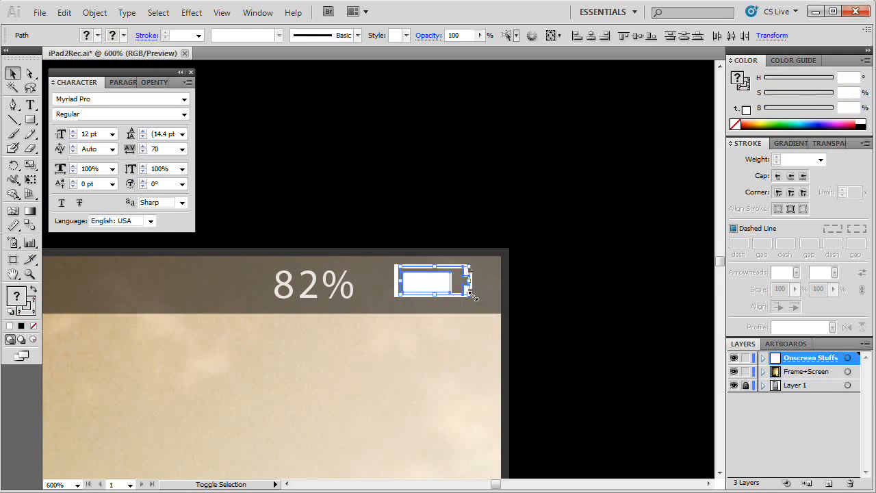
pyautogui.click(498, 307)
pyautogui.click(438, 290)
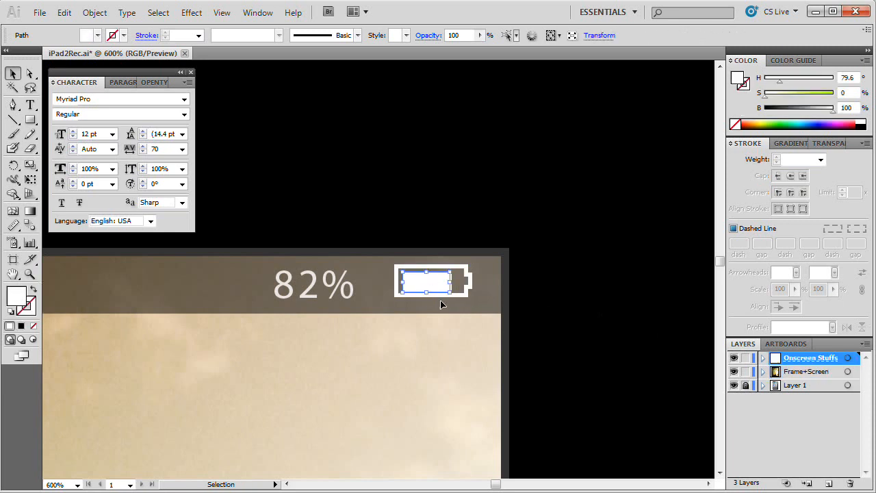
pyautogui.moveTo(427, 294); pyautogui.dragTo(430, 288)
# Step: Nudge the battery outline and charge bar together toward the right end of the status bar and group them
pyautogui.keyDown('shift'); pyautogui.click(470, 293); pyautogui.keyUp('shift')
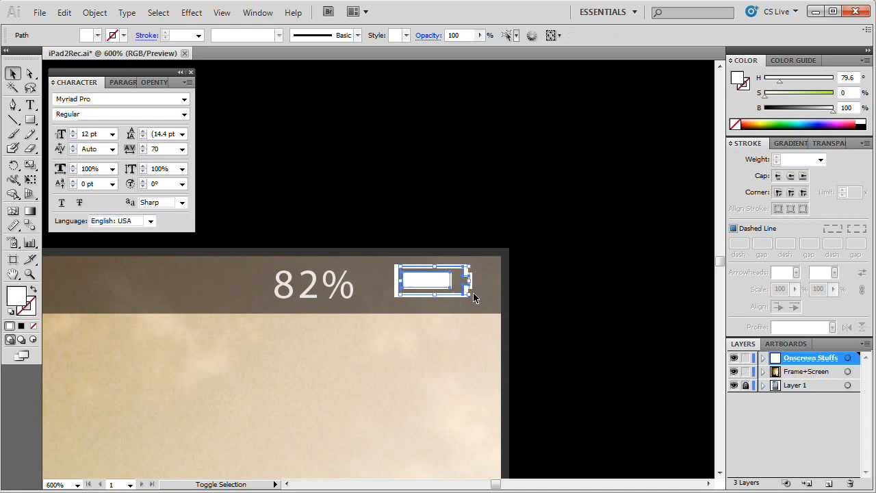
pyautogui.press('Right')
pyautogui.press('Right')
pyautogui.press('Right')
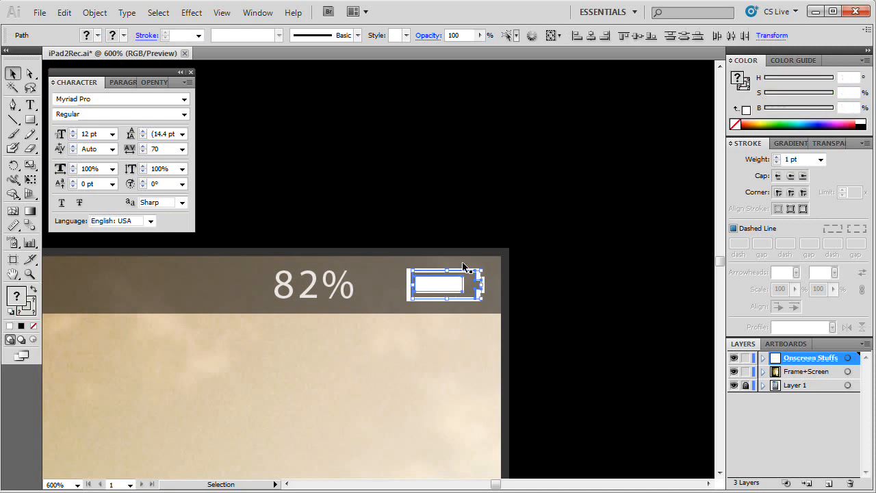
pyautogui.click(94, 13)
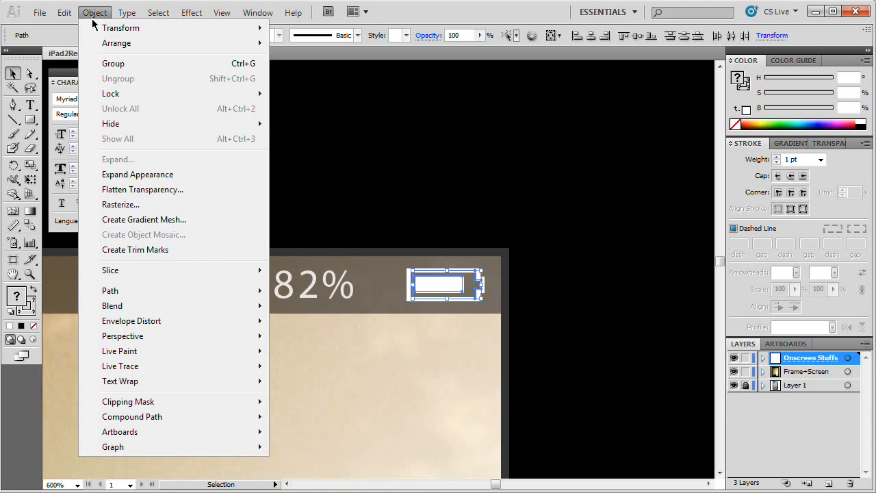
pyautogui.click(113, 61)
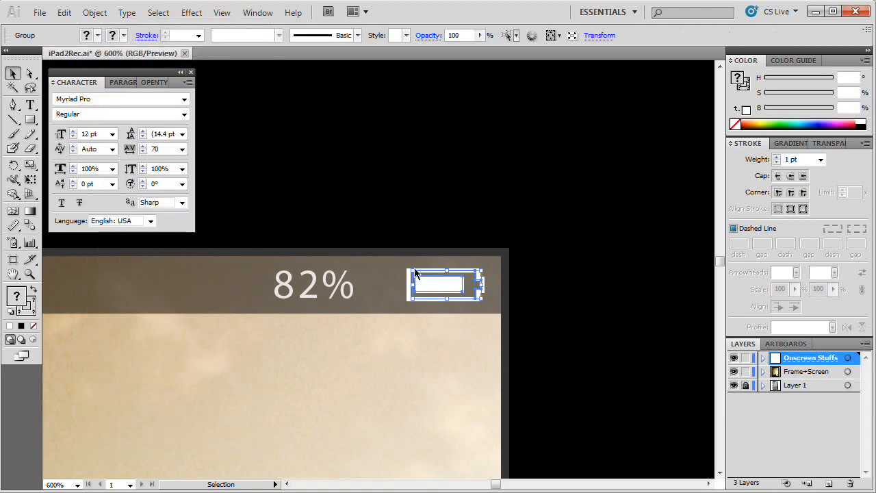
# Step: Set the battery group's opacity to 80%
pyautogui.click(830, 143)
pyautogui.click(831, 159)
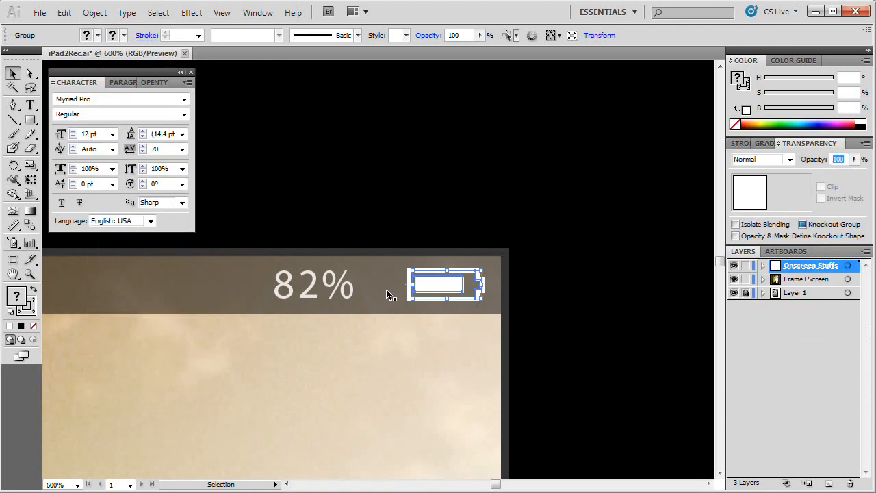
pyautogui.write('80')
pyautogui.press('Return')
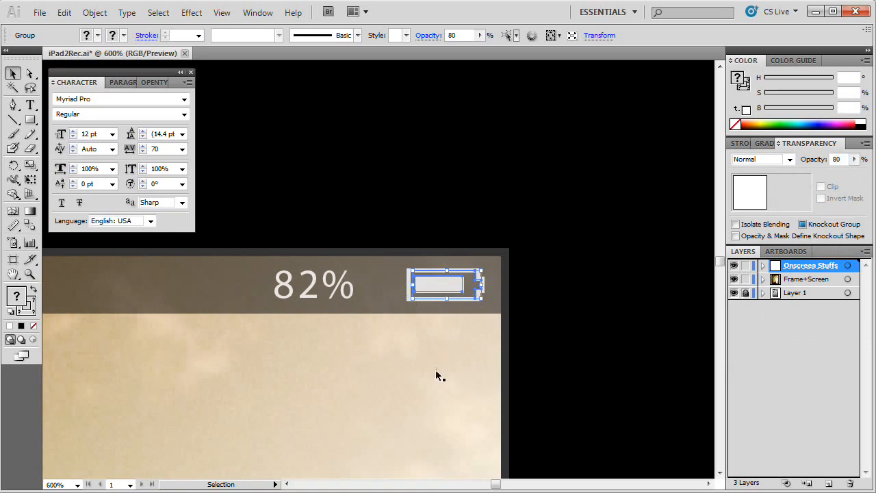
# Step: Move the 82% label right so it sits close to the battery icon, and clear the selection
pyautogui.click(320, 290)
pyautogui.moveTo(313, 288); pyautogui.dragTo(348, 289)
pyautogui.click(376, 401)
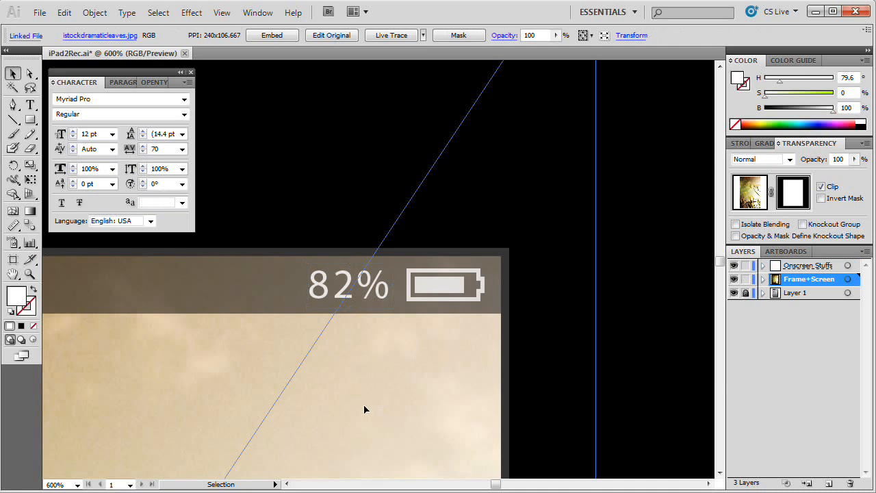
pyautogui.click(622, 309)
pyautogui.press('ctrl')
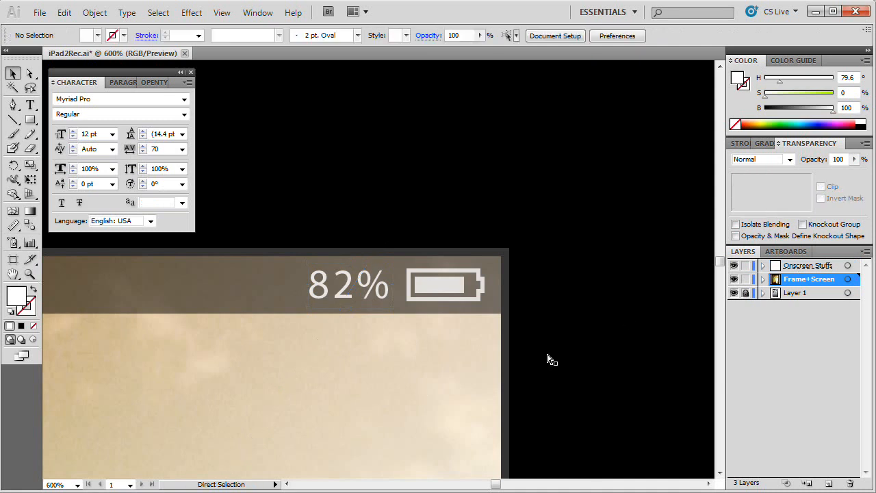
# Step: Save the document with the completed status bar
pyautogui.hotkey('ctrl', '-')
pyautogui.hotkey('ctrl', '-')
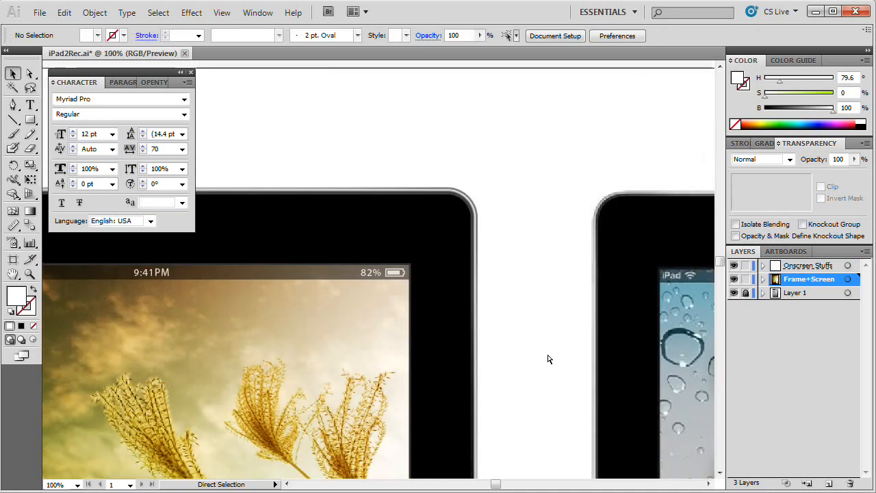
pyautogui.press('space')
pyautogui.moveTo(478, 354); pyautogui.dragTo(650, 288)
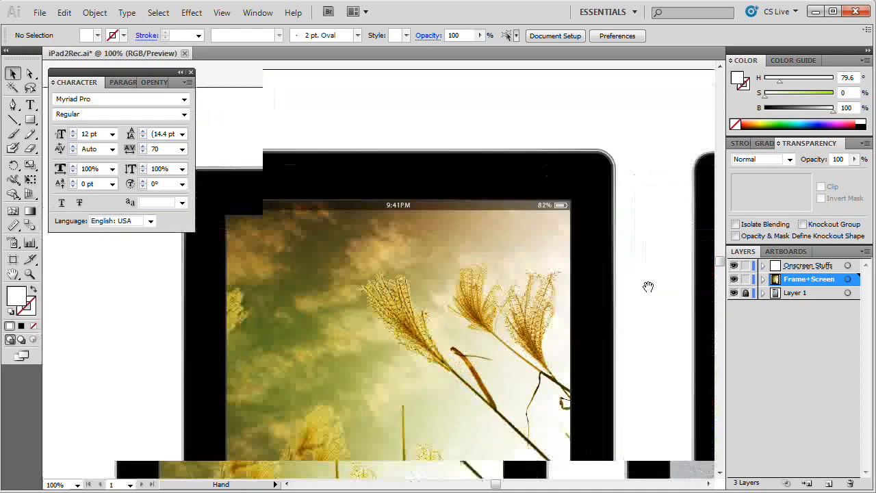
pyautogui.press('space')
pyautogui.moveTo(540, 249); pyautogui.dragTo(539, 209)
pyautogui.moveTo(553, 338); pyautogui.dragTo(580, 295)
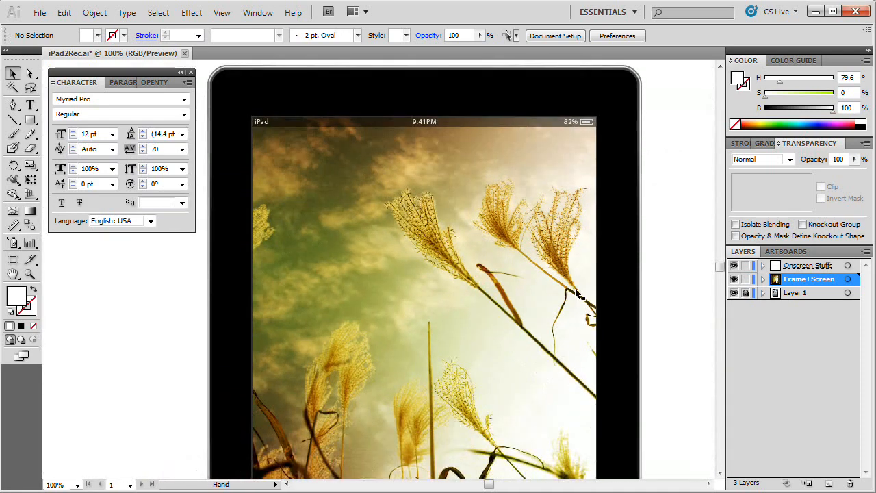
pyautogui.moveTo(583, 227); pyautogui.dragTo(567, 254)
pyautogui.press('space')
pyautogui.moveTo(483, 364); pyautogui.dragTo(492, 275)
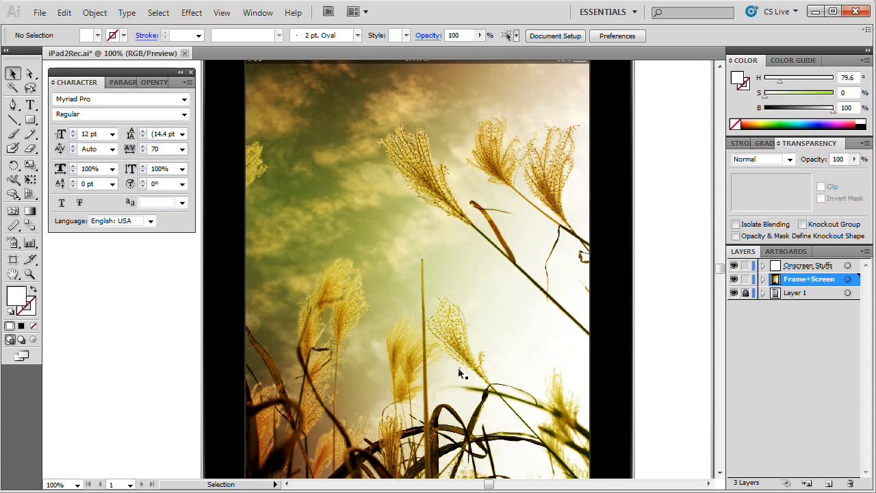
pyautogui.hotkey('ctrl', 's')
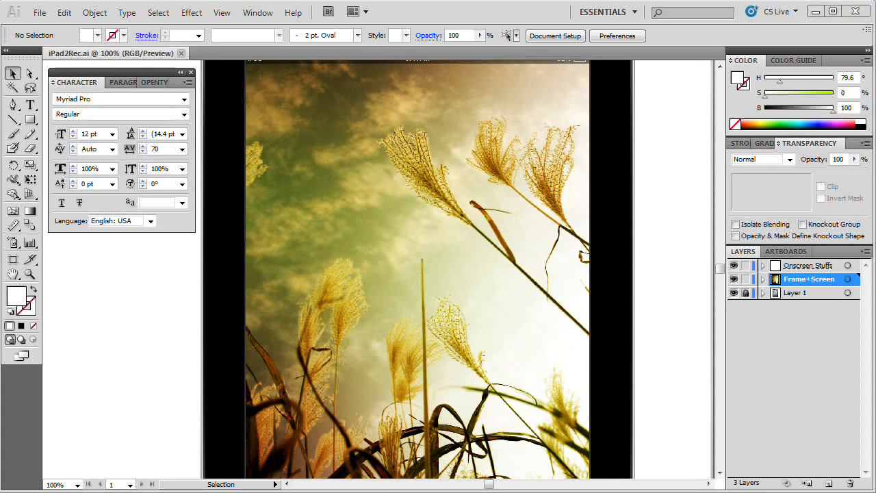
# Step: Make Onscreen Stuffs the active layer and lock the Frame+Screen layer
pyautogui.press('space')
pyautogui.moveTo(495, 377); pyautogui.dragTo(409, 317)
pyautogui.press('space')
pyautogui.moveTo(451, 353); pyautogui.dragTo(122, 327)
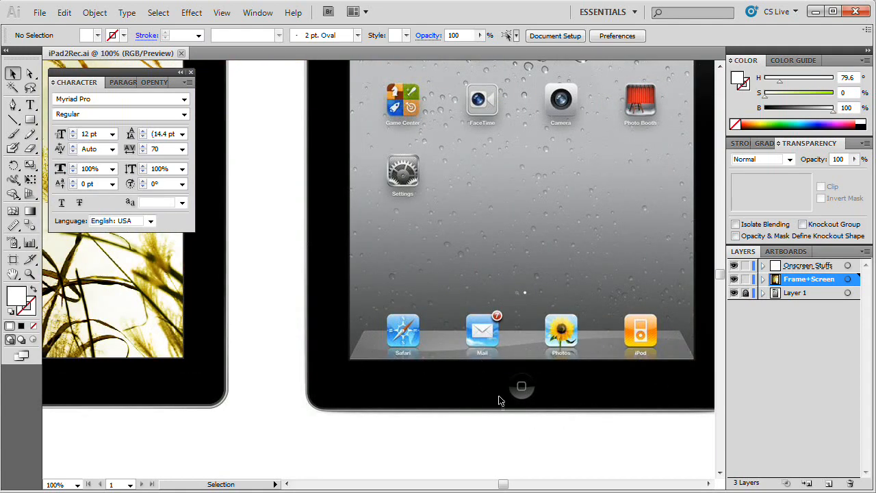
pyautogui.click(797, 266)
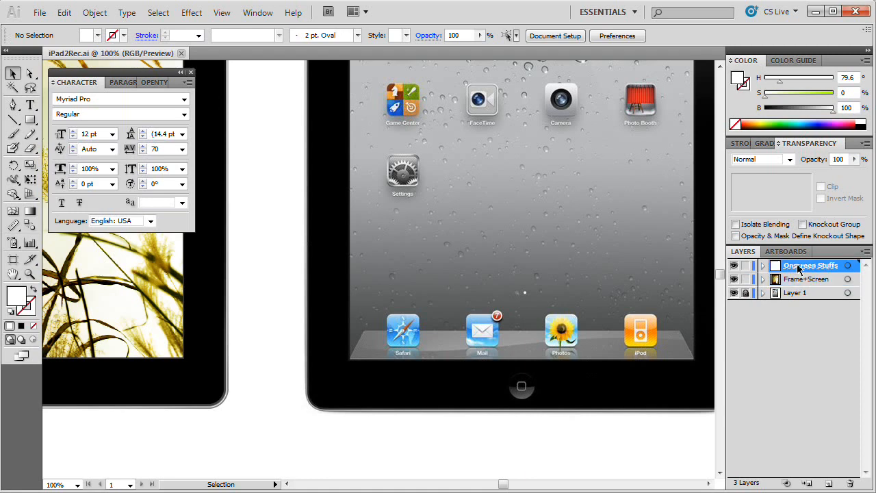
pyautogui.click(763, 279)
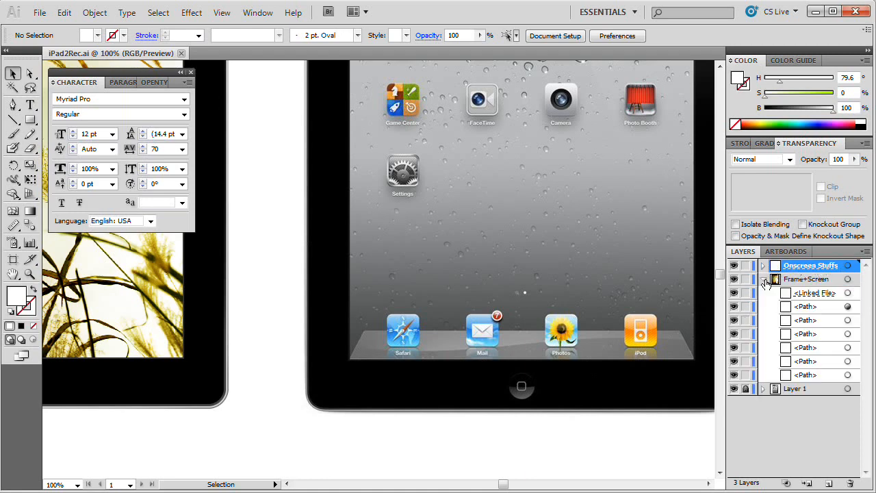
pyautogui.click(763, 280)
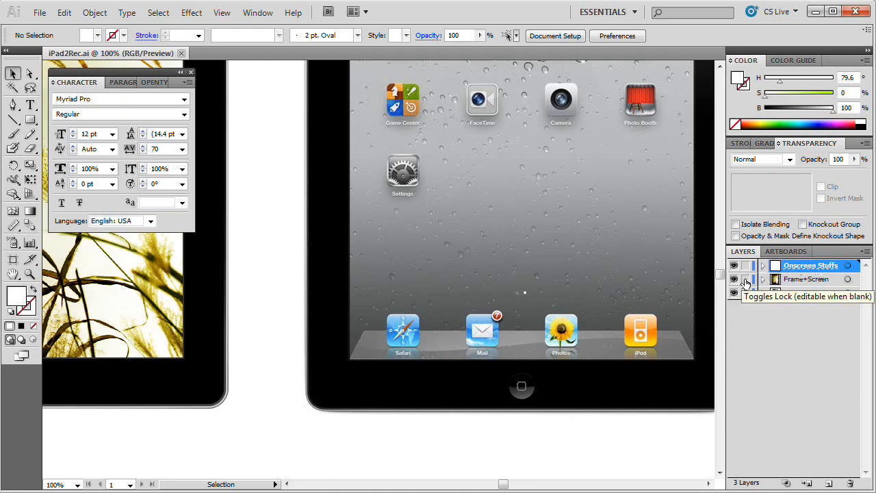
pyautogui.click(745, 279)
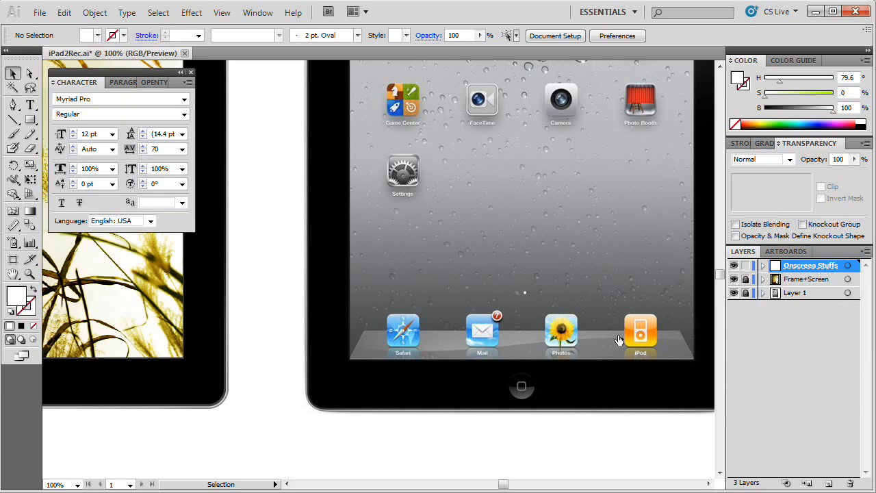
# Step: Close the floating Character settings to clear the canvas around the reference iPad
pyautogui.press('space')
pyautogui.moveTo(342, 333); pyautogui.dragTo(284, 342)
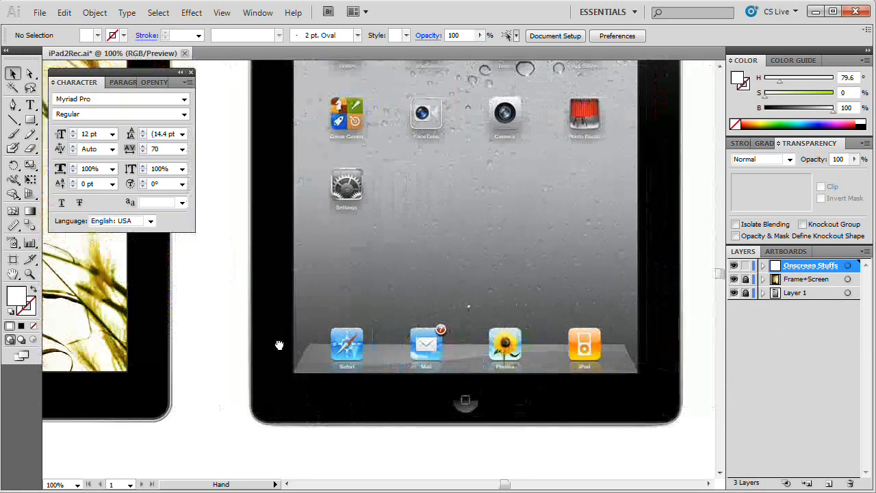
pyautogui.moveTo(446, 339); pyautogui.dragTo(433, 312)
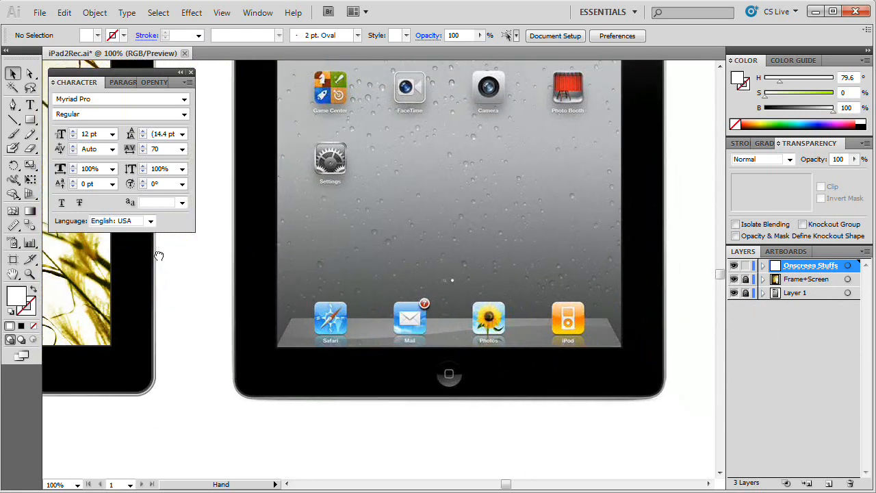
pyautogui.click(191, 73)
# Step: Draw a white rectangle over the first section of the reference iPad's dock shelf, around the Safari icon
pyautogui.press('space')
pyautogui.moveTo(180, 251); pyautogui.dragTo(349, 404)
pyautogui.moveTo(254, 143); pyautogui.dragTo(320, 221)
pyautogui.moveTo(536, 391); pyautogui.dragTo(335, 227)
pyautogui.moveTo(370, 287); pyautogui.dragTo(437, 259)
pyautogui.press('space')
pyautogui.moveTo(375, 346); pyautogui.dragTo(335, 341)
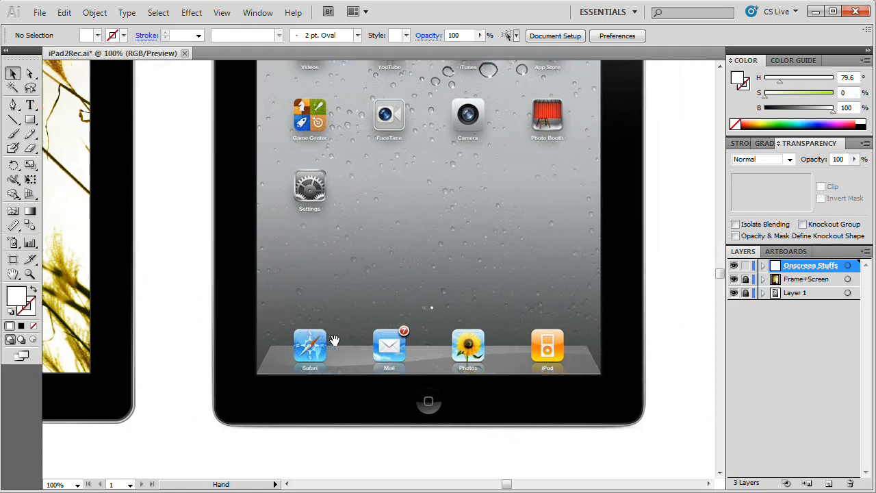
pyautogui.click(31, 121)
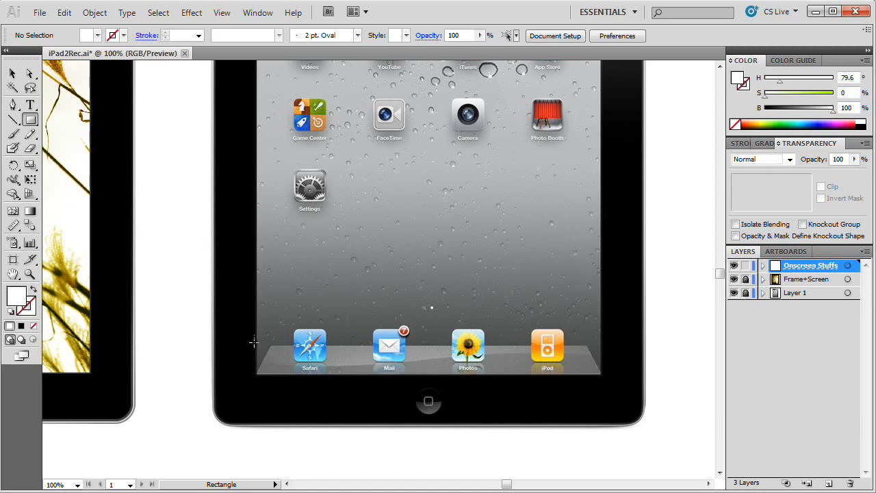
pyautogui.moveTo(295, 363); pyautogui.dragTo(345, 375)
# Step: Resize the rectangle so its edges match the top, bottom and both sides of the reference dock shelf, spanning the full screen width
pyautogui.press('z')
pyautogui.click(283, 444)
pyautogui.click(388, 282)
pyautogui.click(364, 261)
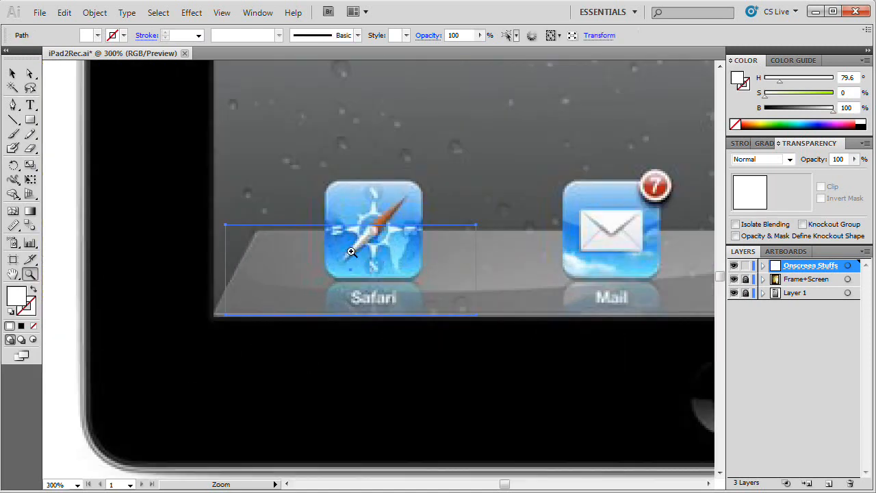
pyautogui.click(354, 260)
pyautogui.moveTo(360, 274); pyautogui.dragTo(304, 313)
pyautogui.press('v')
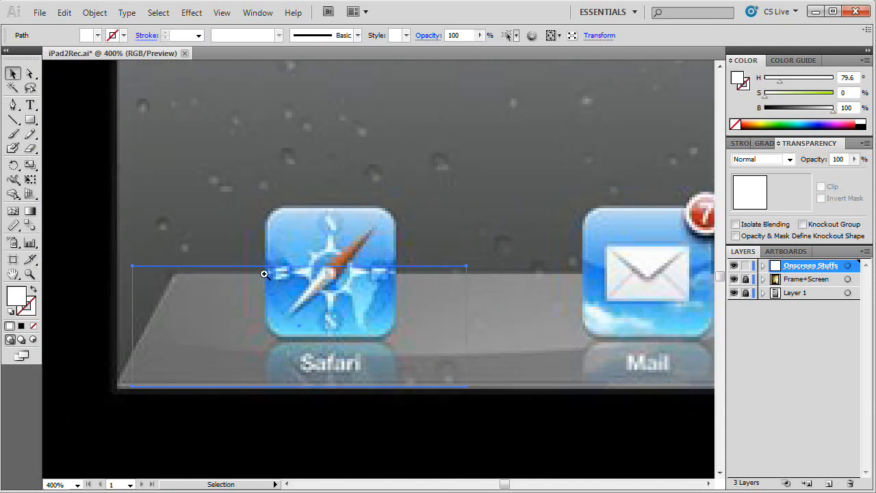
pyautogui.moveTo(299, 270); pyautogui.dragTo(299, 274)
pyautogui.moveTo(134, 332); pyautogui.dragTo(119, 332)
pyautogui.moveTo(545, 342); pyautogui.dragTo(292, 351)
pyautogui.click(213, 339)
pyautogui.click(202, 344)
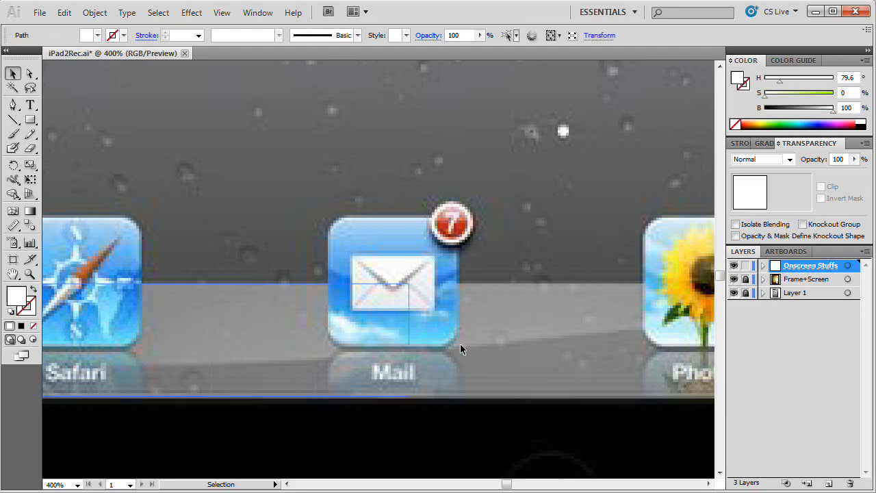
pyautogui.moveTo(630, 342); pyautogui.dragTo(323, 348)
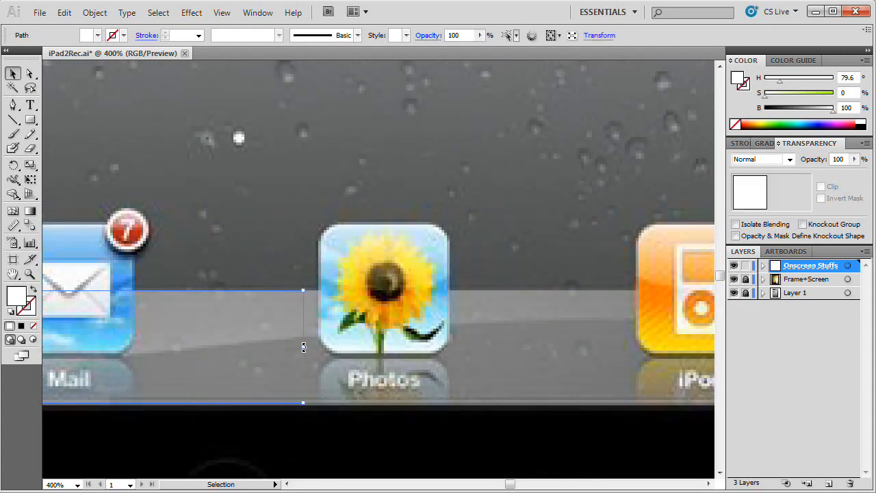
pyautogui.moveTo(616, 333); pyautogui.dragTo(600, 347)
# Step: Move the rectangle's top corner points inward to X 1632 px and X 1172 px, forming a trapezoid that matches the dock shelf
pyautogui.moveTo(30, 74); pyautogui.dragTo(86, 83)
pyautogui.click(602, 299)
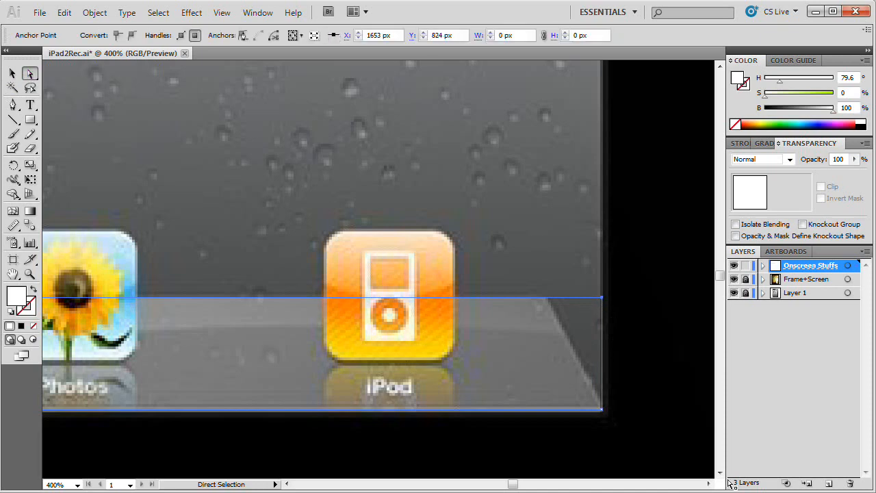
pyautogui.hotkey('shift', 'Left')
pyautogui.hotkey('shift', 'Left')
pyautogui.press('space')
pyautogui.moveTo(467, 357); pyautogui.dragTo(674, 353)
pyautogui.moveTo(56, 376); pyautogui.dragTo(671, 374)
pyautogui.moveTo(287, 349); pyautogui.dragTo(571, 370)
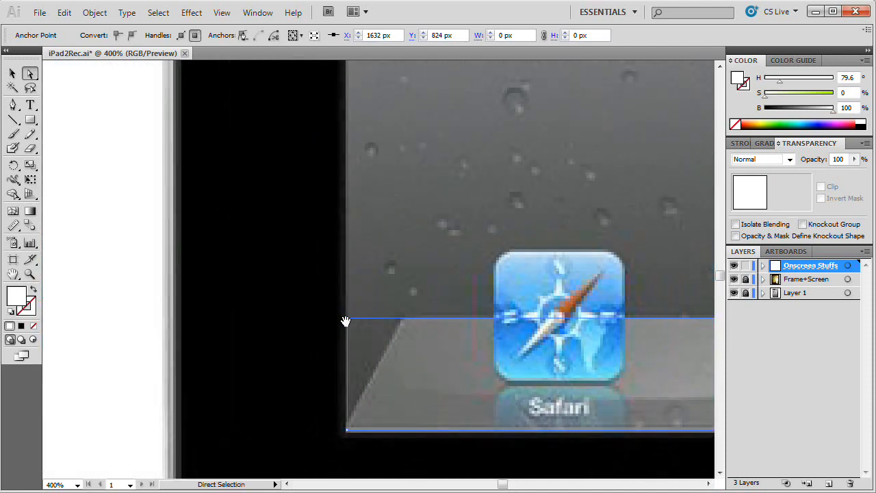
pyautogui.hotkey('shift', 'Right')
pyautogui.hotkey('shift', 'Right')
# Step: Move the trapezoid from the reference image onto the bottom of the recreated iPad's screen
pyautogui.hotkey('ctrl', '-')
pyautogui.hotkey('ctrl', '-')
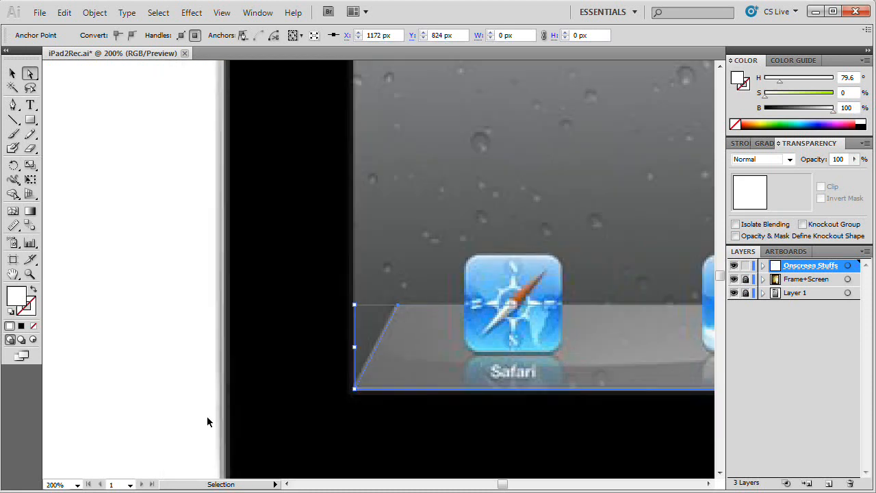
pyautogui.press('v')
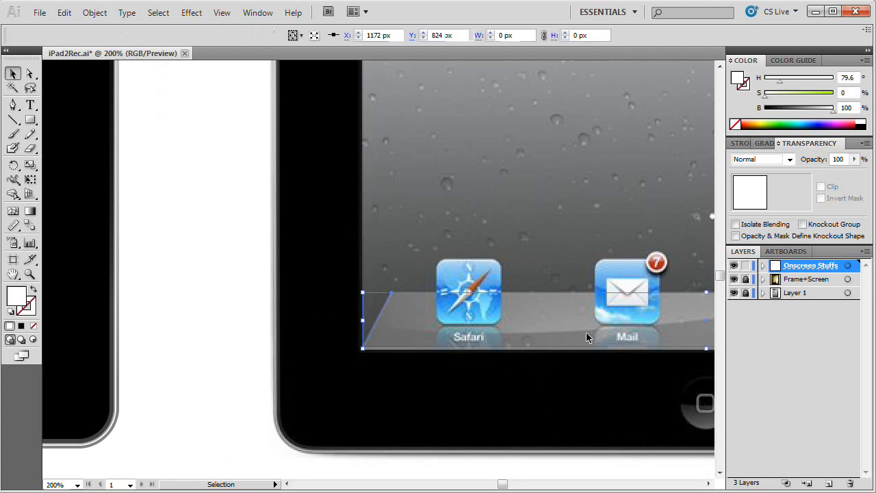
pyautogui.moveTo(238, 326); pyautogui.dragTo(581, 316)
pyautogui.moveTo(193, 322); pyautogui.dragTo(176, 323)
pyautogui.moveTo(290, 357); pyautogui.dragTo(361, 358)
pyautogui.moveTo(370, 402); pyautogui.dragTo(513, 411)
pyautogui.moveTo(528, 358); pyautogui.dragTo(554, 362)
# Step: Nudge the trapezoid up until it sits just inside the bottom edge of the recreated iPad's screen
pyautogui.press('z')
pyautogui.click(171, 378)
pyautogui.click(432, 260)
pyautogui.moveTo(412, 256); pyautogui.dragTo(348, 297)
pyautogui.press('v')
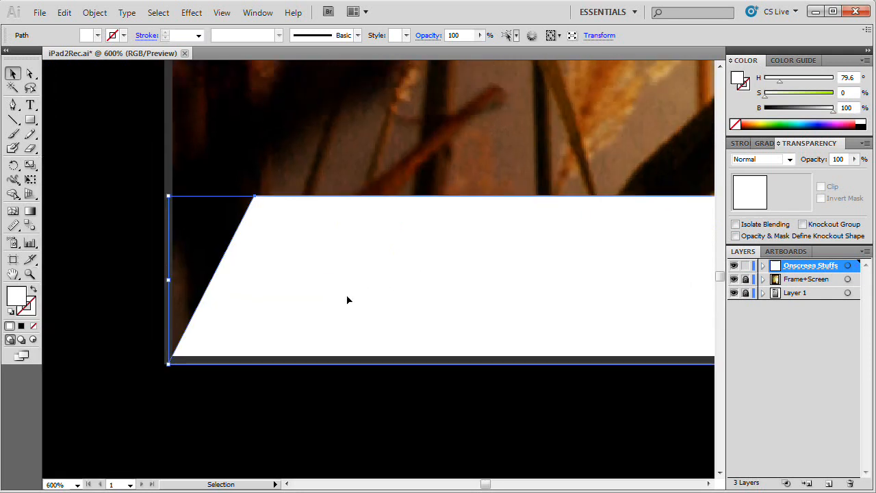
pyautogui.press('Up')
pyautogui.press('Up')
pyautogui.press('Up')
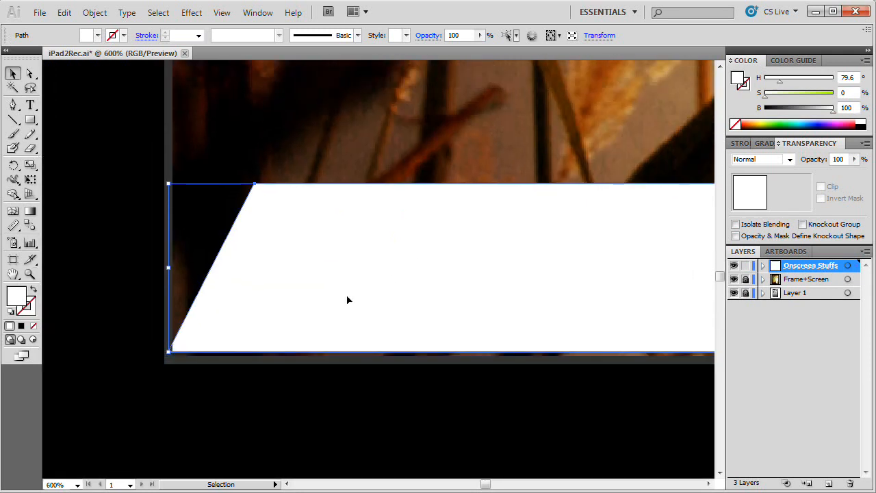
pyautogui.press('Down')
pyautogui.press('Up')
pyautogui.press('Up')
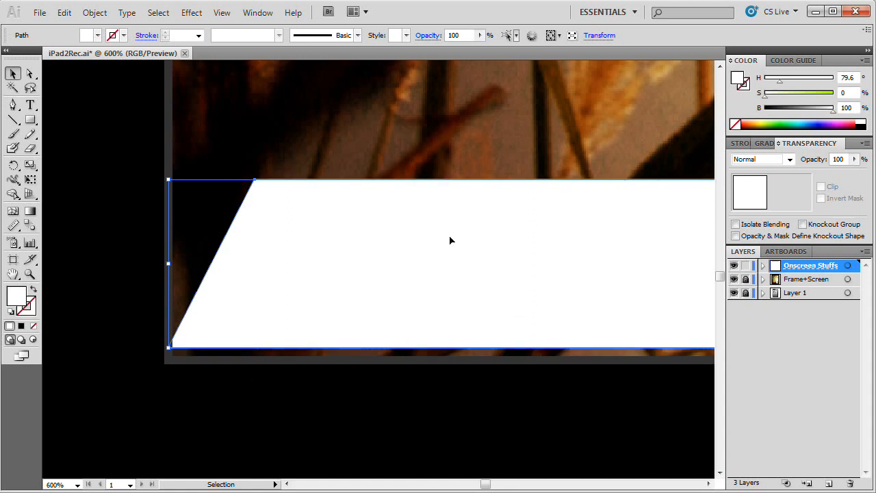
# Step: Fill the trapezoid with the grey sampled from the reference iPad's dock shelf using the Eyedropper
pyautogui.hotkey('ctrl', '-')
pyautogui.hotkey('ctrl', '-')
pyautogui.hotkey('ctrl', '-')
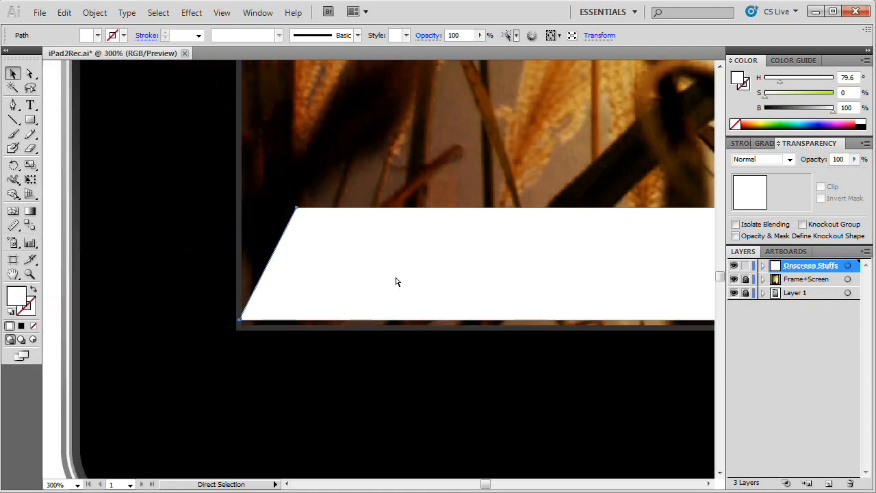
pyautogui.moveTo(511, 324); pyautogui.dragTo(240, 323)
pyautogui.moveTo(403, 328); pyautogui.dragTo(282, 331)
pyautogui.moveTo(497, 307); pyautogui.dragTo(239, 320)
pyautogui.moveTo(540, 311); pyautogui.dragTo(282, 328)
pyautogui.moveTo(464, 333); pyautogui.dragTo(349, 344)
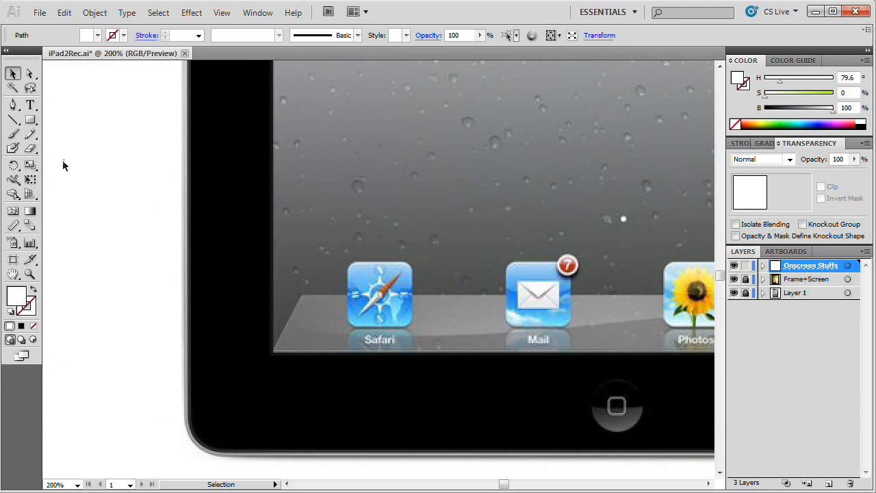
pyautogui.click(13, 226)
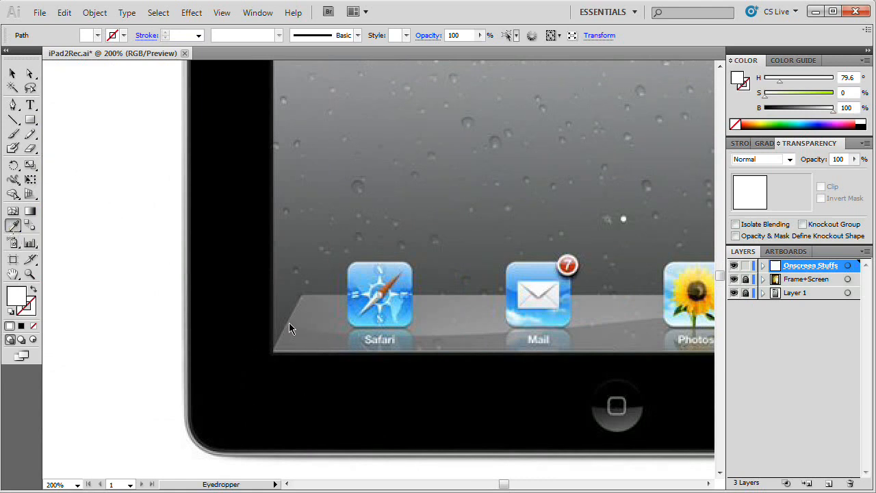
pyautogui.moveTo(258, 317); pyautogui.dragTo(583, 322)
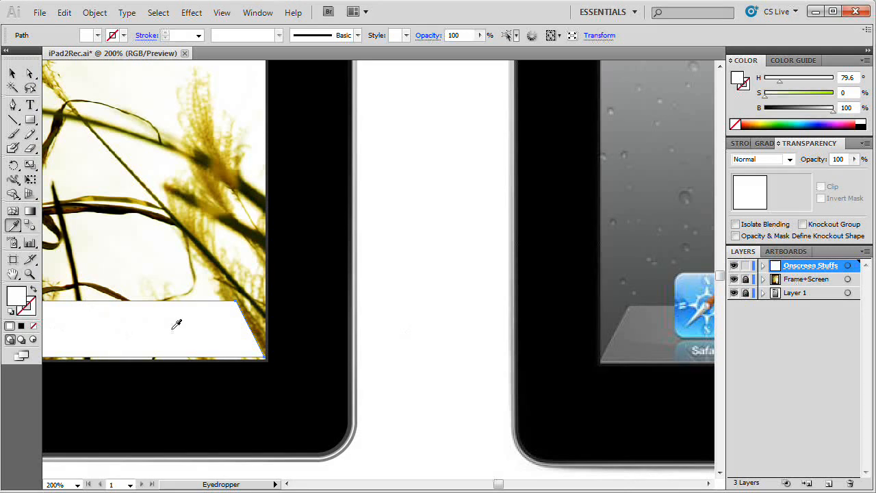
pyautogui.moveTo(405, 349); pyautogui.dragTo(213, 327)
pyautogui.click(435, 322)
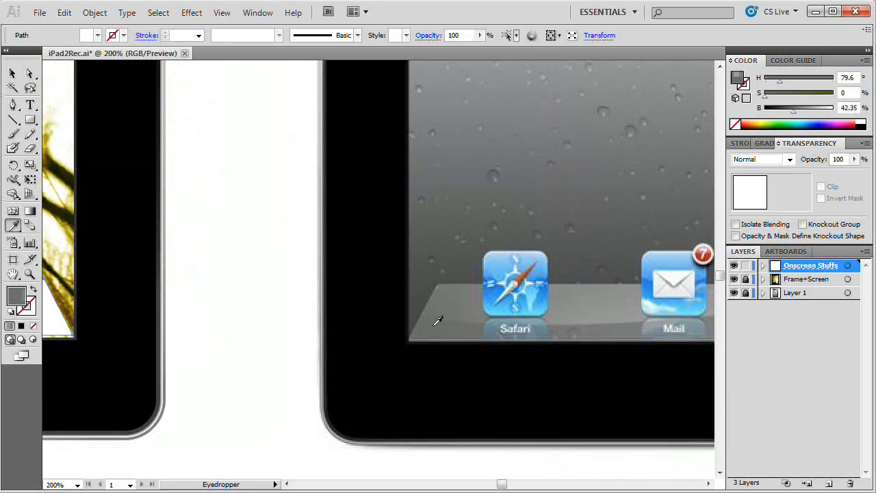
pyautogui.click(473, 322)
pyautogui.moveTo(155, 311); pyautogui.dragTo(544, 316)
pyautogui.moveTo(247, 315); pyautogui.dragTo(431, 321)
pyautogui.moveTo(335, 309); pyautogui.dragTo(440, 314)
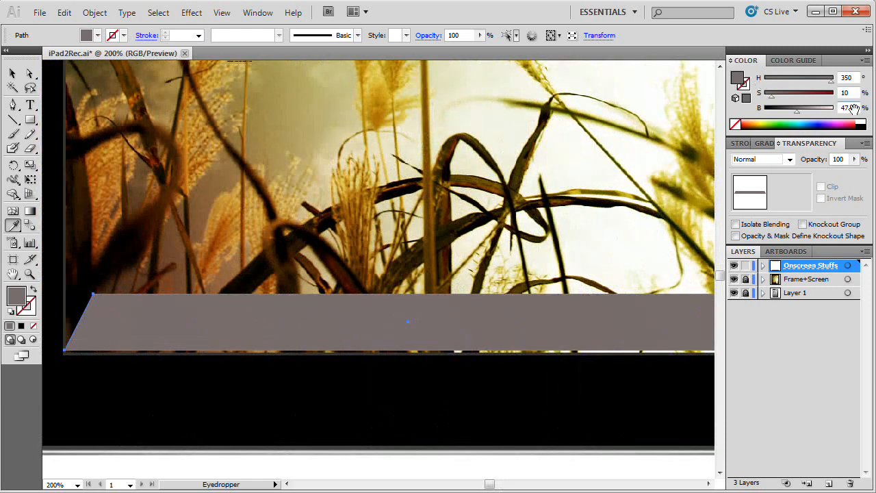
# Step: Neutralise the trapezoid's fill colour by setting its saturation to 0% and brightness to 45%
pyautogui.doubleClick(19, 303)
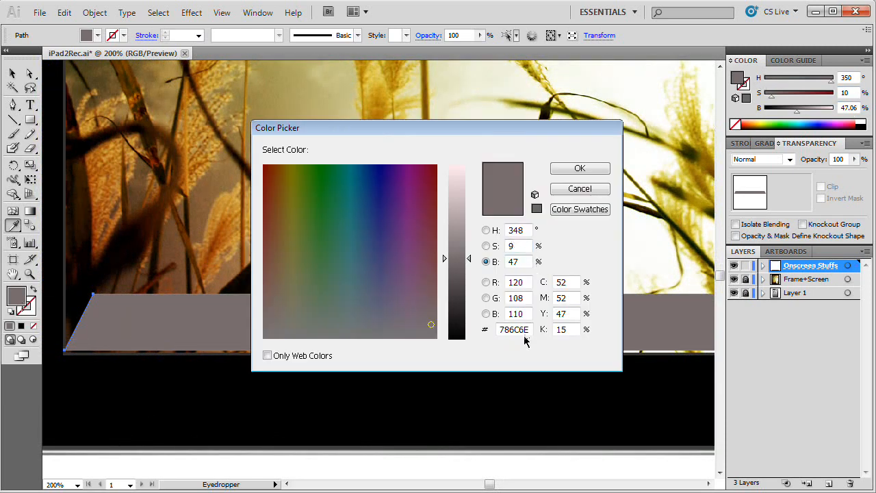
pyautogui.moveTo(522, 246); pyautogui.dragTo(453, 246)
pyautogui.write('0')
pyautogui.press('Tab')
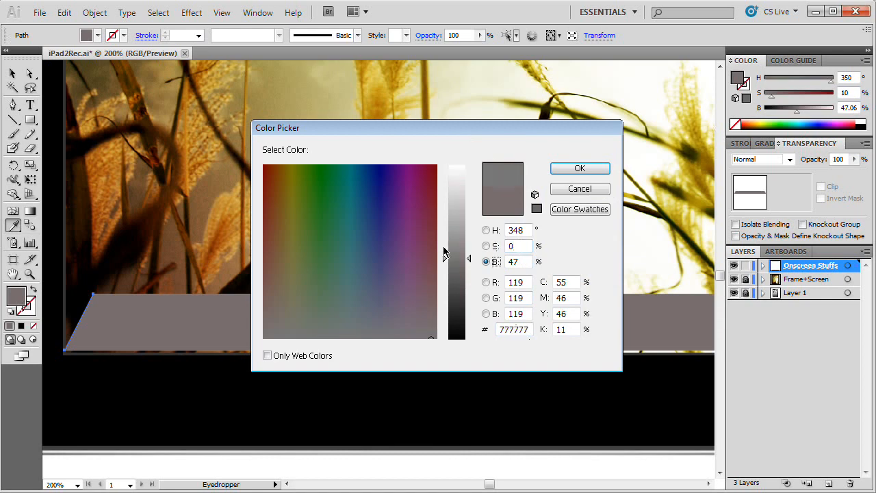
pyautogui.moveTo(526, 263); pyautogui.dragTo(431, 267)
pyautogui.write('45')
pyautogui.press('Tab')
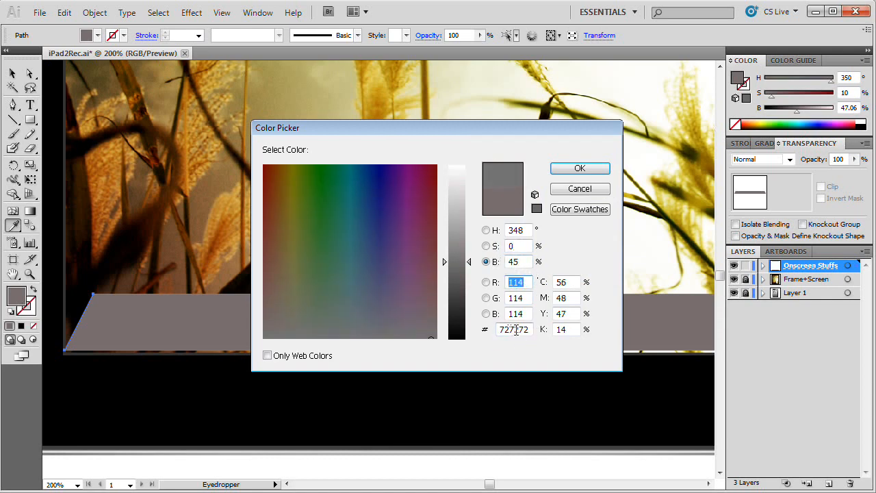
pyautogui.click(579, 168)
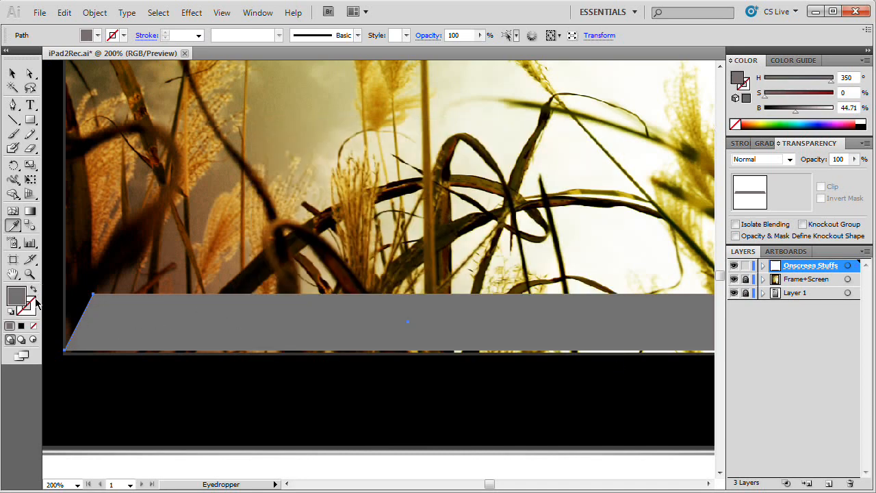
# Step: Give the trapezoid a stroke based on grey 727272 with brightness raised to 65% (A5A5A5), and clear the selection
pyautogui.click(34, 304)
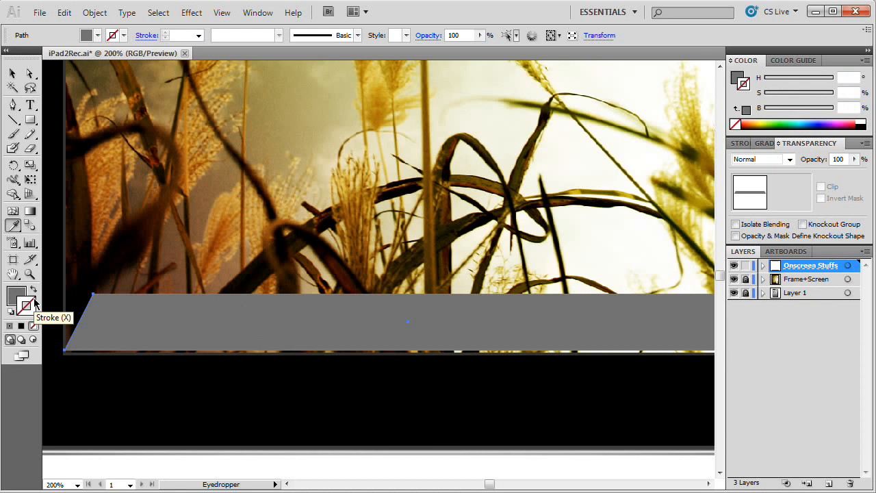
pyautogui.doubleClick(34, 304)
pyautogui.click(515, 329)
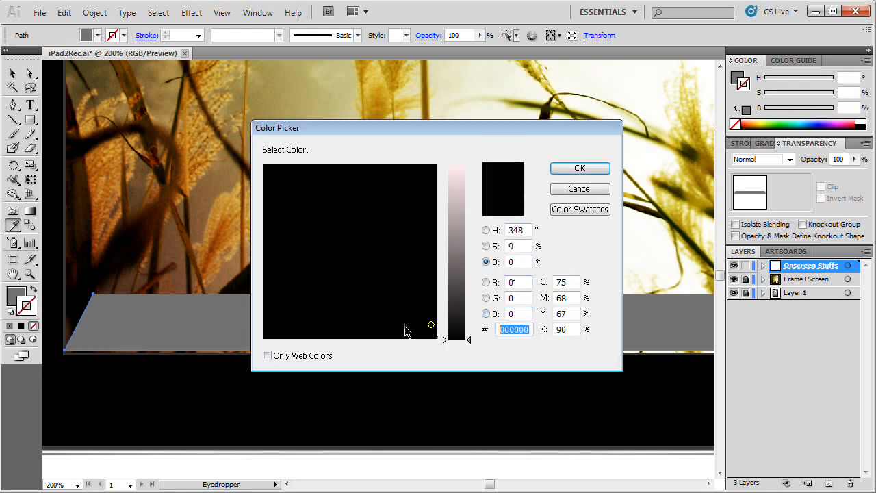
pyautogui.write('727272')
pyautogui.press('Tab')
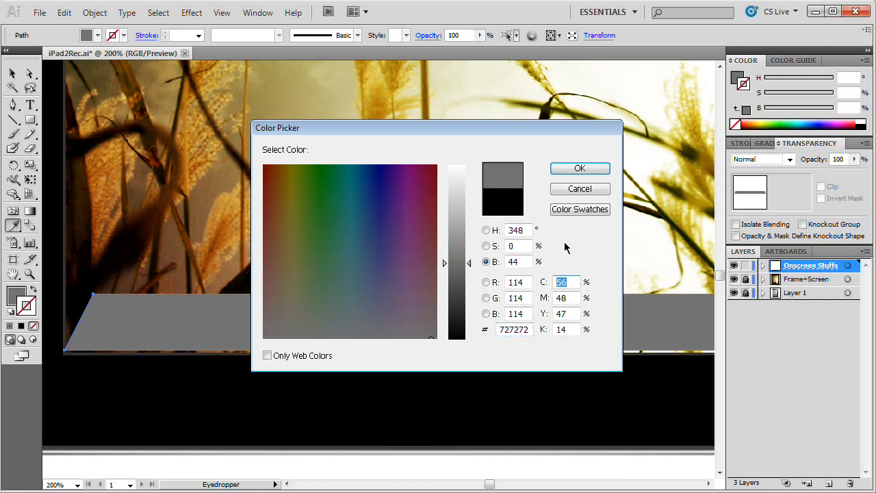
pyautogui.click(527, 265)
pyautogui.hotkey('shift', 'Up')
pyautogui.press('Up')
pyautogui.press('Up')
pyautogui.press('Up')
pyautogui.press('Up')
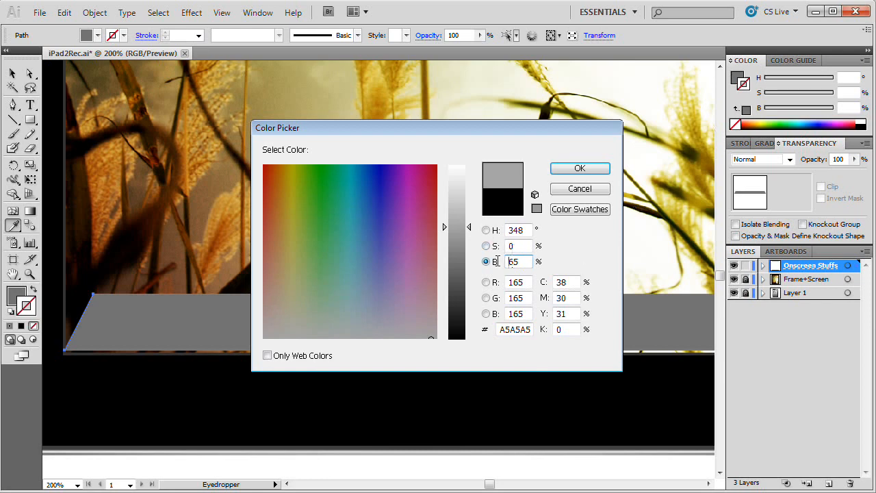
pyautogui.click(580, 168)
pyautogui.press('v')
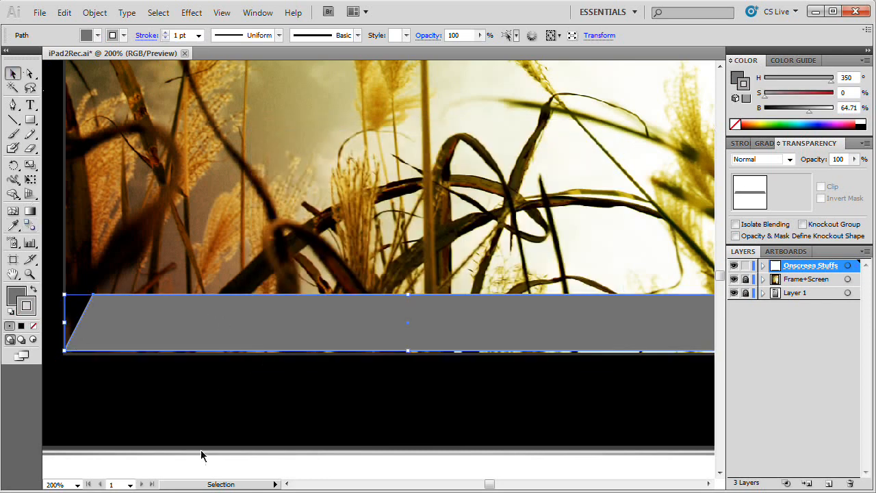
pyautogui.click(201, 467)
# Step: Set the dock shelf trapezoid's opacity to 97%, deselect it and check it against the wallpaper along its full width
pyautogui.press('space')
pyautogui.moveTo(278, 338); pyautogui.dragTo(84, 333)
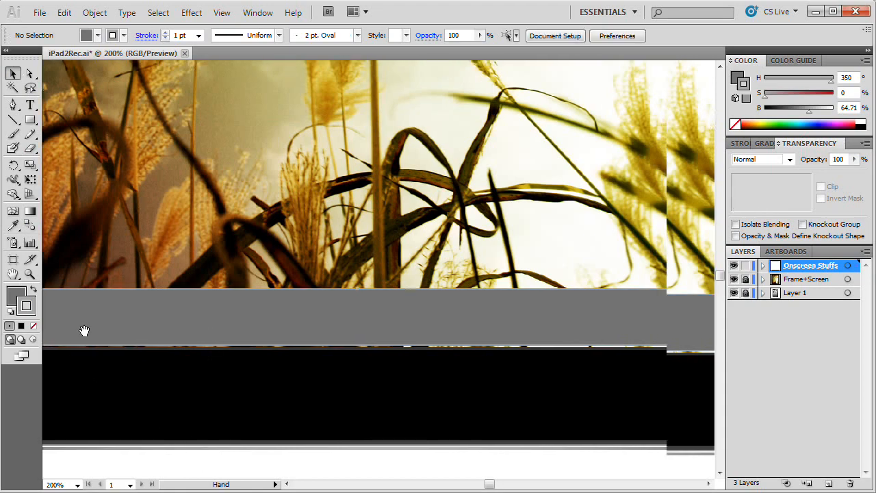
pyautogui.press('space')
pyautogui.moveTo(454, 331); pyautogui.dragTo(586, 325)
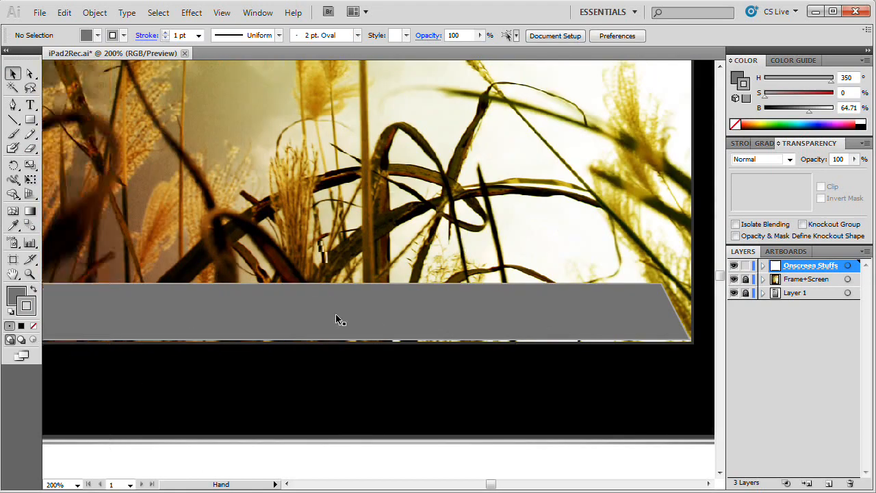
pyautogui.moveTo(169, 315); pyautogui.dragTo(365, 314)
pyautogui.click(307, 307)
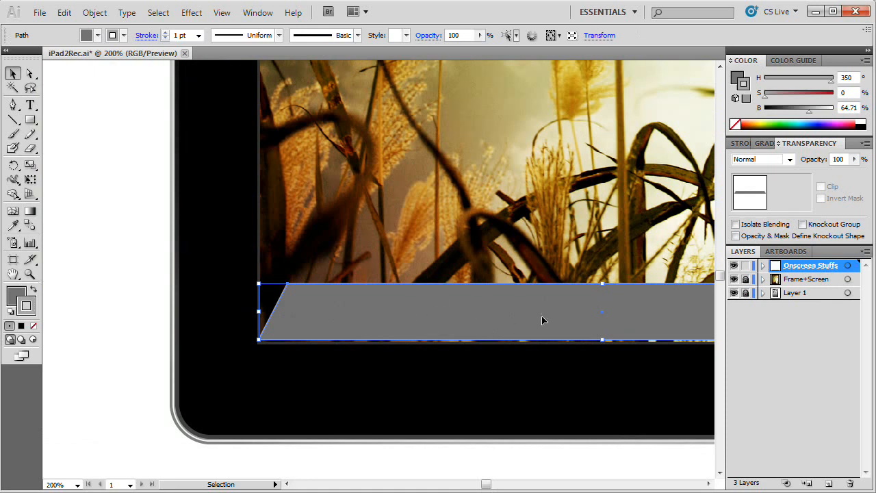
pyautogui.click(838, 159)
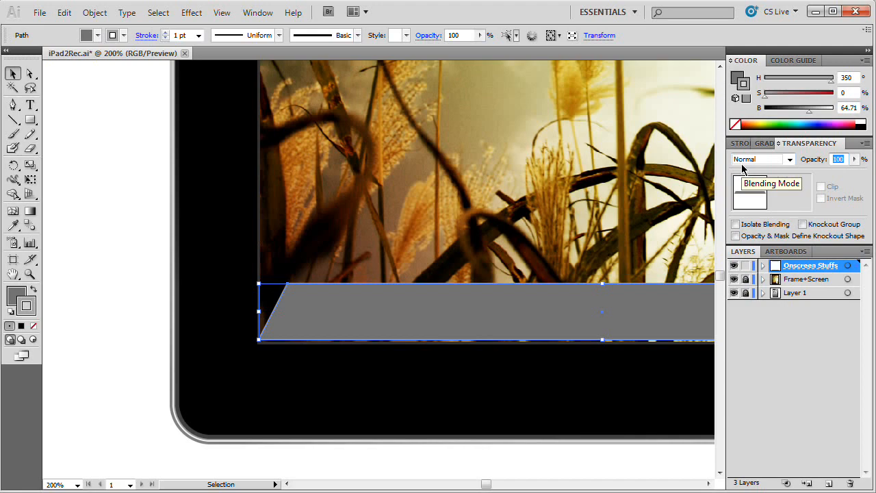
pyautogui.write('97')
pyautogui.press('Return')
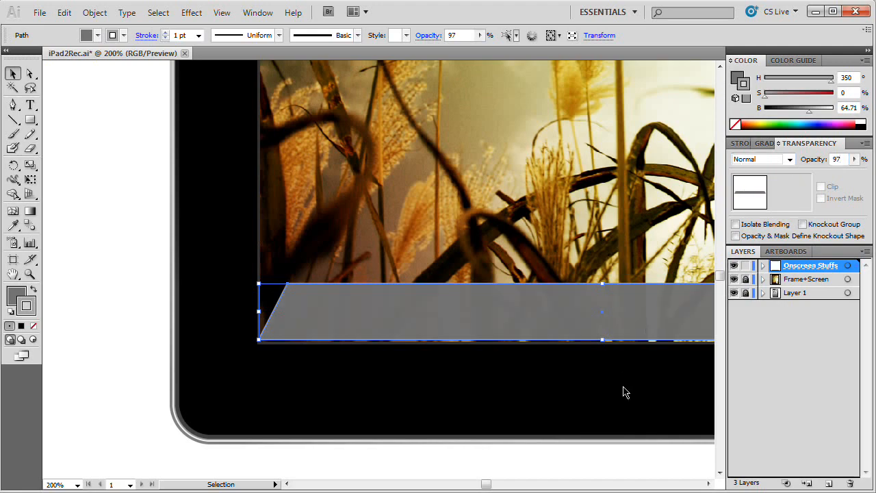
pyautogui.click(124, 310)
pyautogui.moveTo(668, 319); pyautogui.dragTo(512, 322)
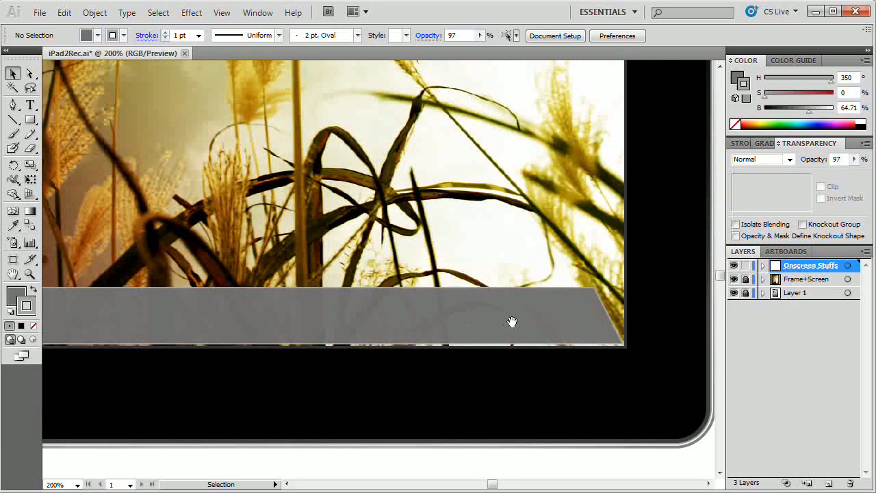
pyautogui.moveTo(271, 322); pyautogui.dragTo(424, 317)
pyautogui.moveTo(356, 326); pyautogui.dragTo(451, 325)
pyautogui.moveTo(514, 328); pyautogui.dragTo(395, 327)
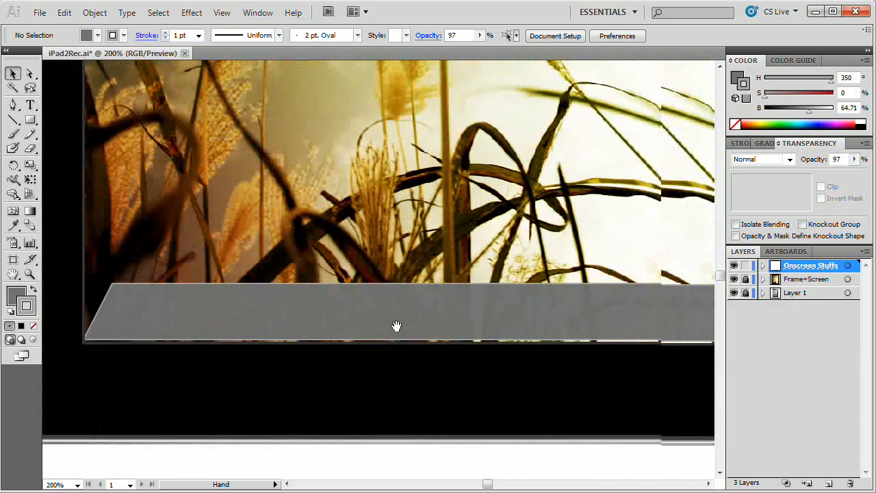
# Step: Draw a horizontal line with no fill and a white stroke in the gap beneath the dock shelf, starting at the screen's left edge
pyautogui.moveTo(691, 305); pyautogui.dragTo(516, 310)
pyautogui.moveTo(203, 332); pyautogui.dragTo(473, 320)
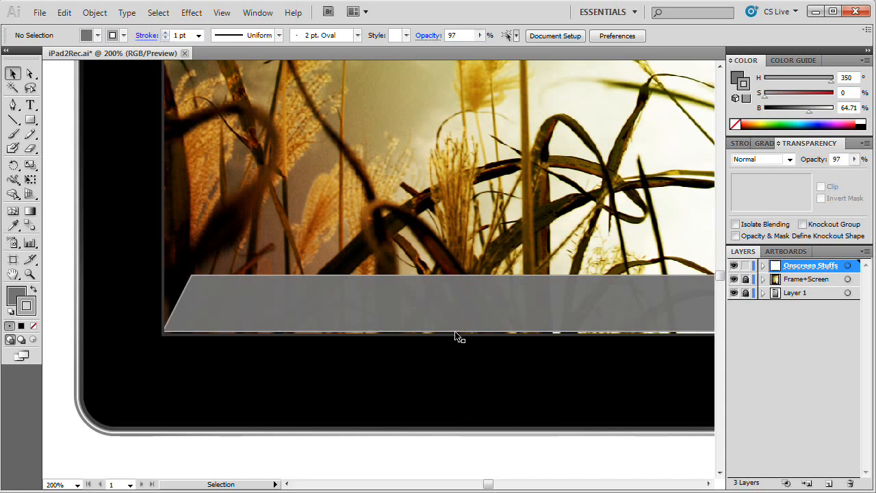
pyautogui.press('z')
pyautogui.click(243, 332)
pyautogui.click(543, 208)
pyautogui.click(527, 198)
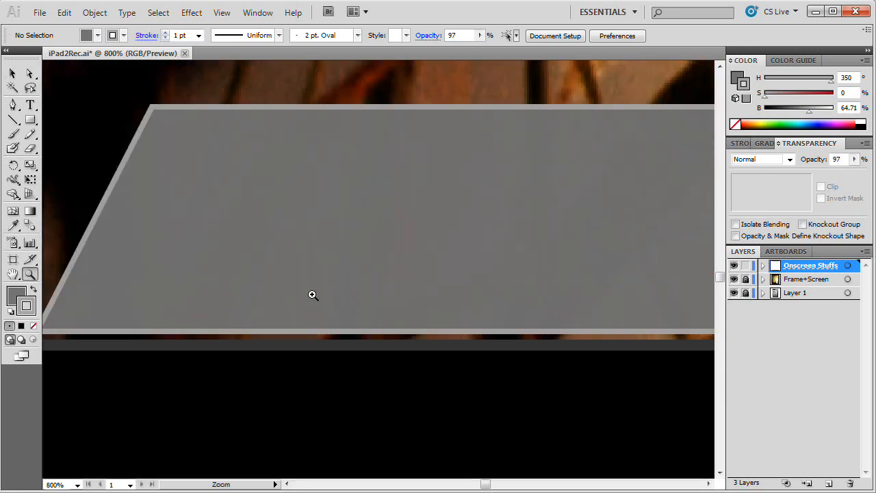
pyautogui.moveTo(176, 336); pyautogui.dragTo(286, 337)
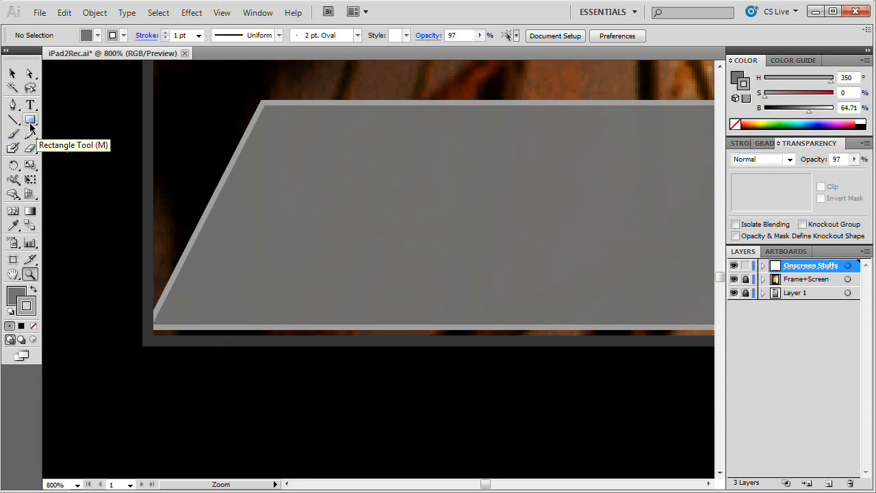
pyautogui.moveTo(16, 123); pyautogui.dragTo(52, 123)
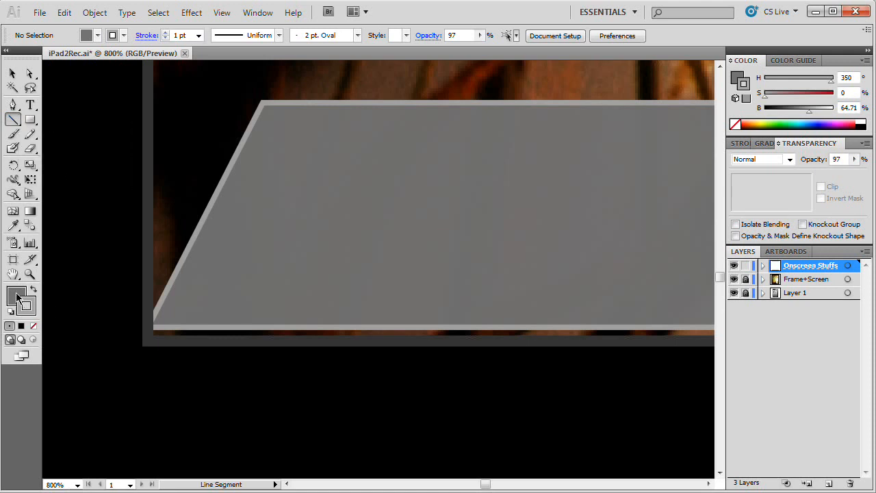
pyautogui.click(33, 326)
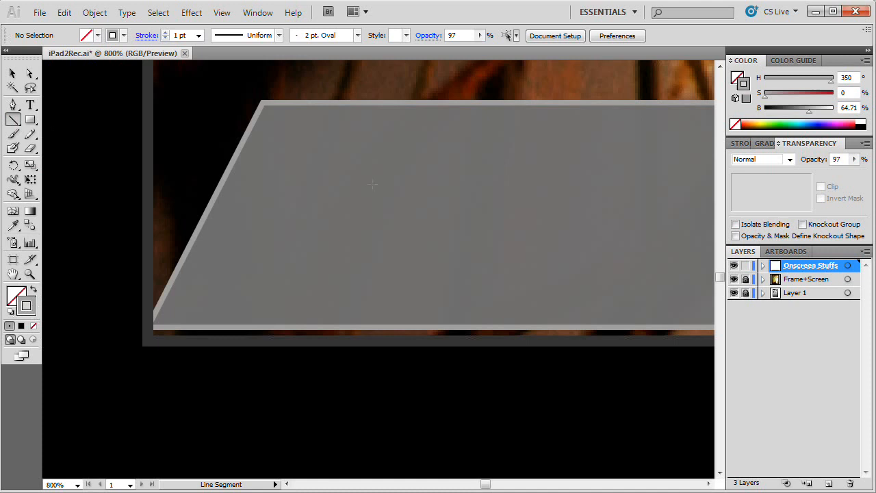
pyautogui.moveTo(816, 109); pyautogui.dragTo(838, 109)
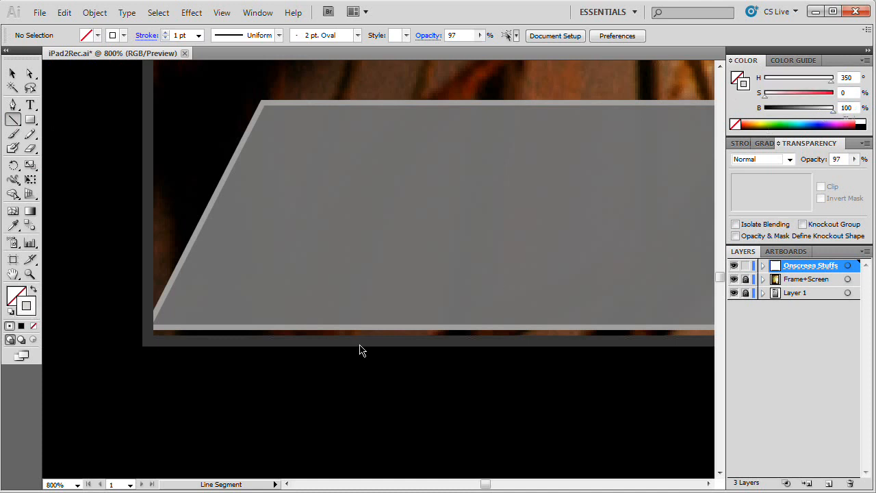
pyautogui.moveTo(151, 334); pyautogui.dragTo(607, 334)
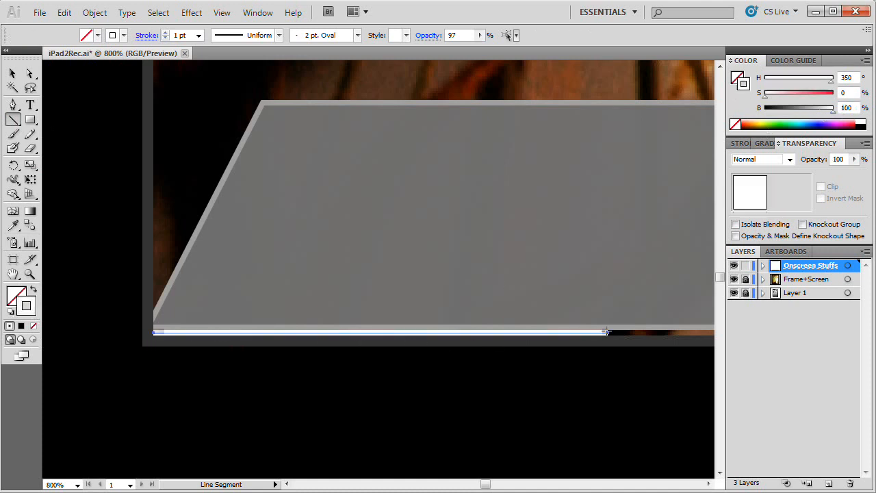
# Step: Set the white line's stroke weight to 2 pt and nudge it up against the shelf's lower edge
pyautogui.click(737, 143)
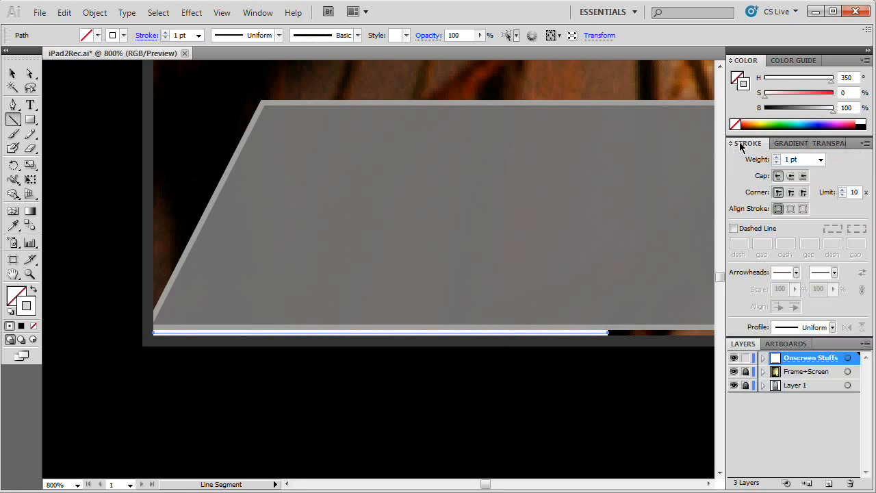
pyautogui.click(821, 159)
pyautogui.click(793, 209)
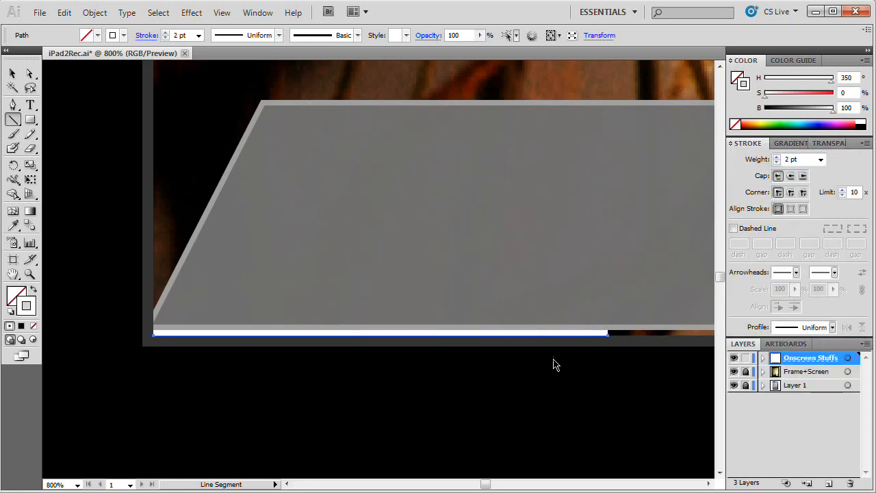
pyautogui.press('v')
pyautogui.click(387, 335)
pyautogui.click(545, 390)
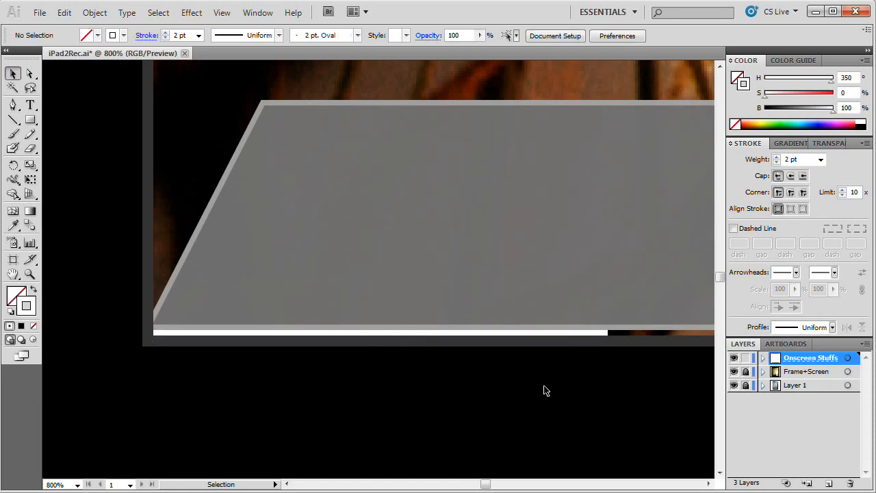
pyautogui.rightClick(552, 336)
pyautogui.press('Escape')
pyautogui.click(607, 335)
pyautogui.press('Up')
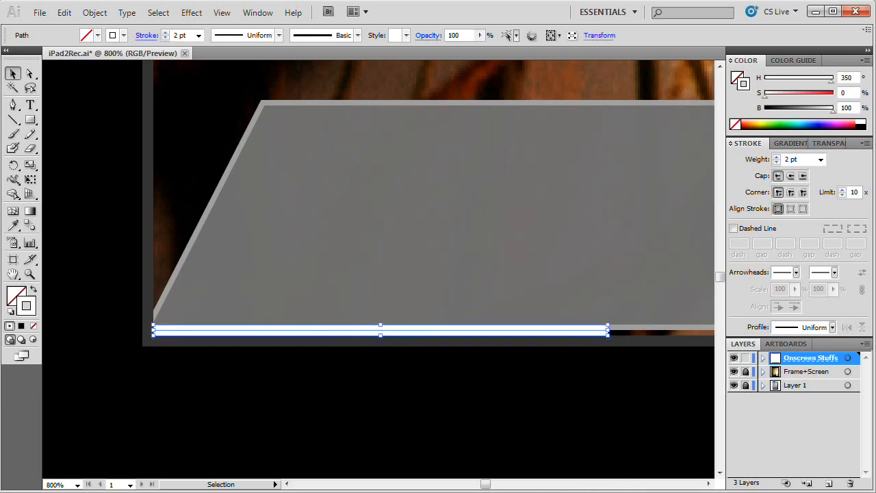
# Step: Stretch the white line horizontally along the shelf's base until its right end passes the screen's right edge
pyautogui.moveTo(488, 484); pyautogui.dragTo(497, 484)
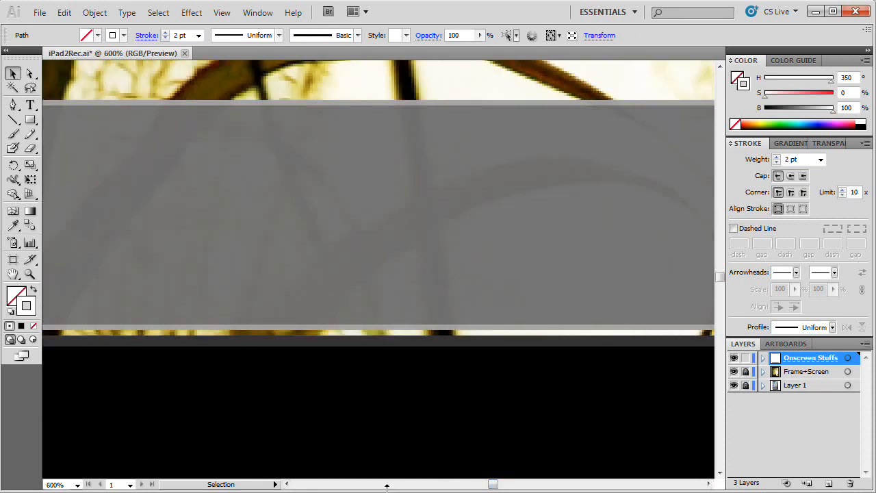
pyautogui.press('a')
pyautogui.press('space')
pyautogui.moveTo(206, 303); pyautogui.dragTo(641, 307)
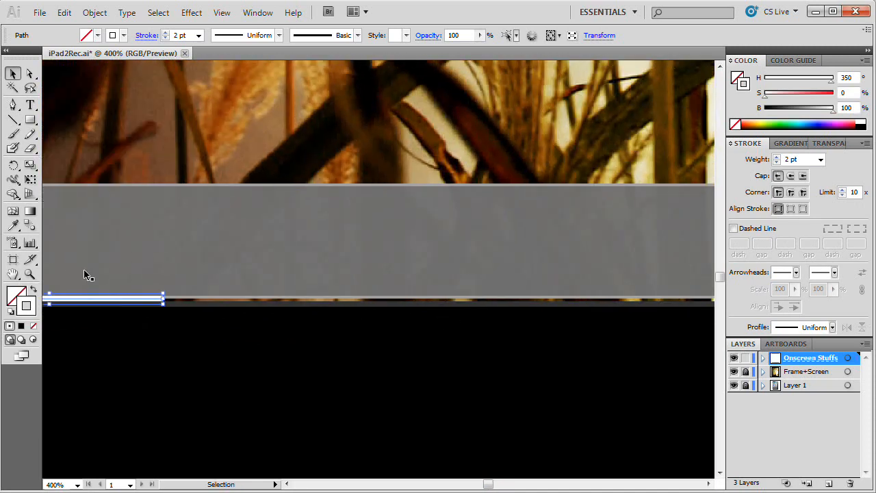
pyautogui.moveTo(163, 299); pyautogui.dragTo(391, 344)
pyautogui.press('space')
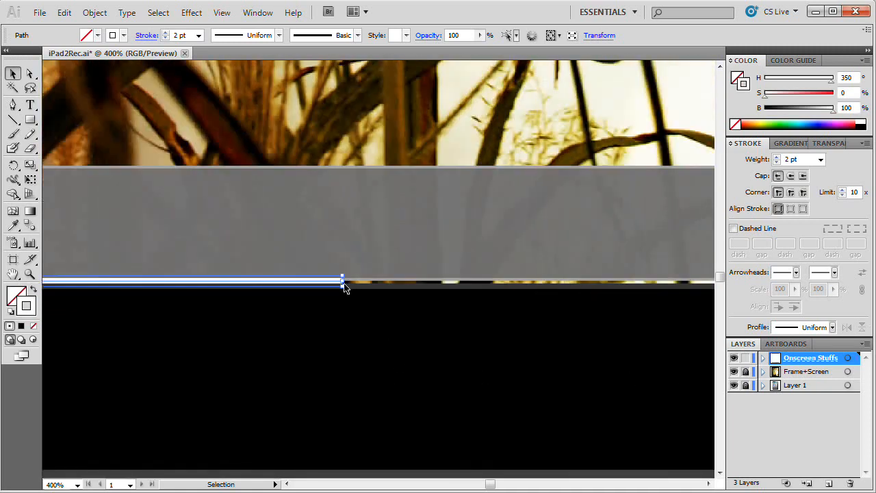
pyautogui.moveTo(342, 286); pyautogui.dragTo(700, 291)
pyautogui.press('space')
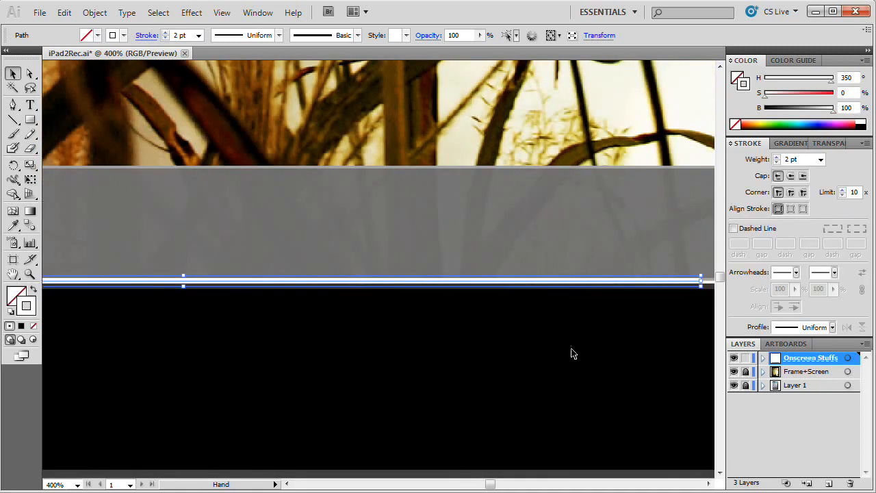
pyautogui.moveTo(573, 351); pyautogui.dragTo(117, 390)
pyautogui.moveTo(240, 319); pyautogui.dragTo(629, 319)
# Step: Extend the line's left end slightly past the screen's left edge and clear the selection
pyautogui.moveTo(502, 486)
pyautogui.mouseDown()
pyautogui.moveTo(434, 485)
pyautogui.moveTo(493, 483)
pyautogui.mouseUp()
pyautogui.press('space')
pyautogui.moveTo(376, 372); pyautogui.dragTo(617, 392)
pyautogui.moveTo(124, 353); pyautogui.dragTo(497, 360)
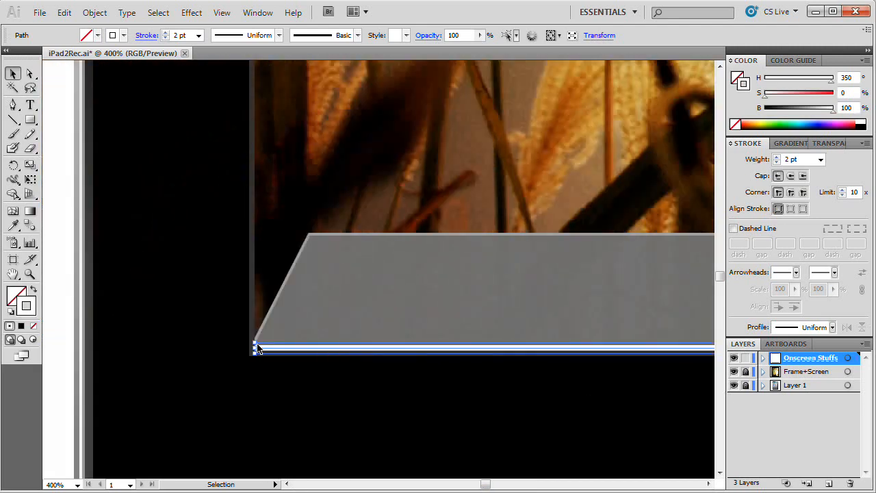
pyautogui.moveTo(256, 352); pyautogui.dragTo(240, 347)
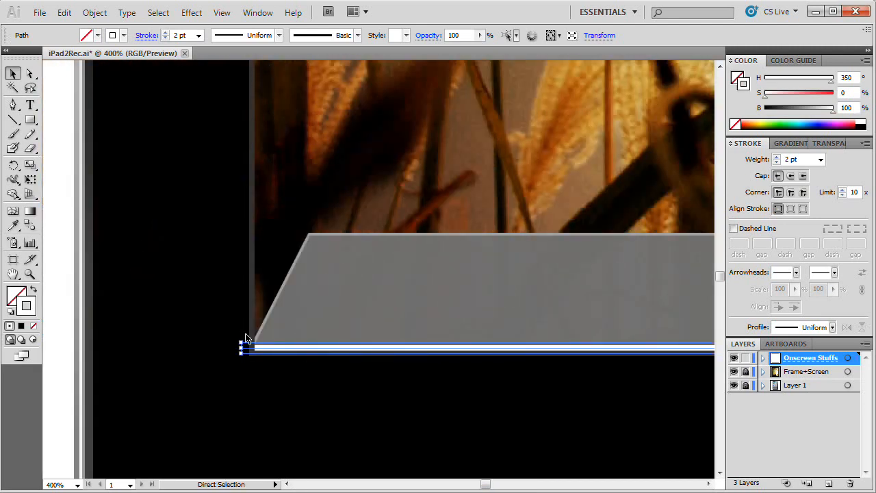
pyautogui.hotkey('ctrl', '-')
pyautogui.hotkey('ctrl', '-')
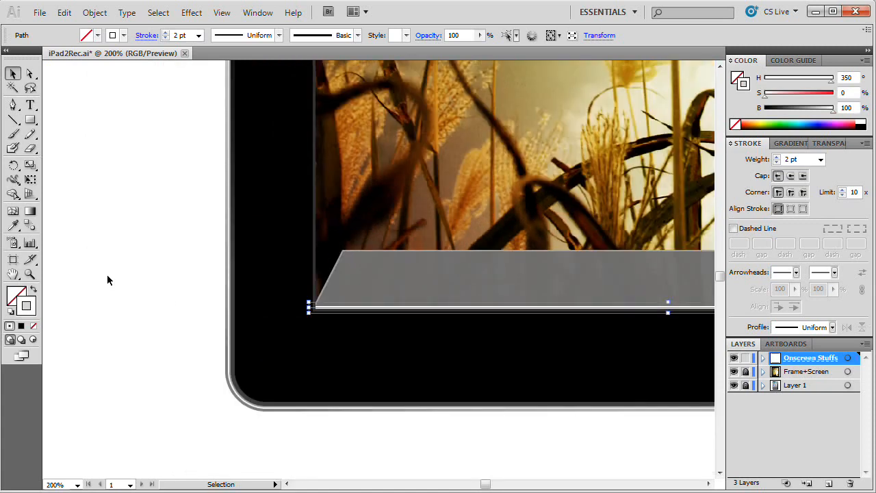
pyautogui.click(108, 275)
# Step: Recolour the line's stroke to light grey CCCCCC at 80% brightness and deselect it
pyautogui.press('space')
pyautogui.moveTo(496, 356); pyautogui.dragTo(262, 383)
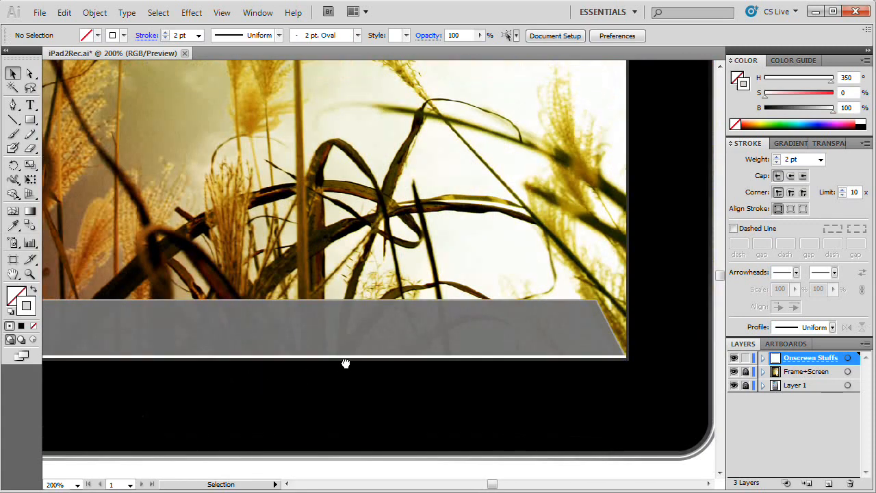
pyautogui.click(347, 357)
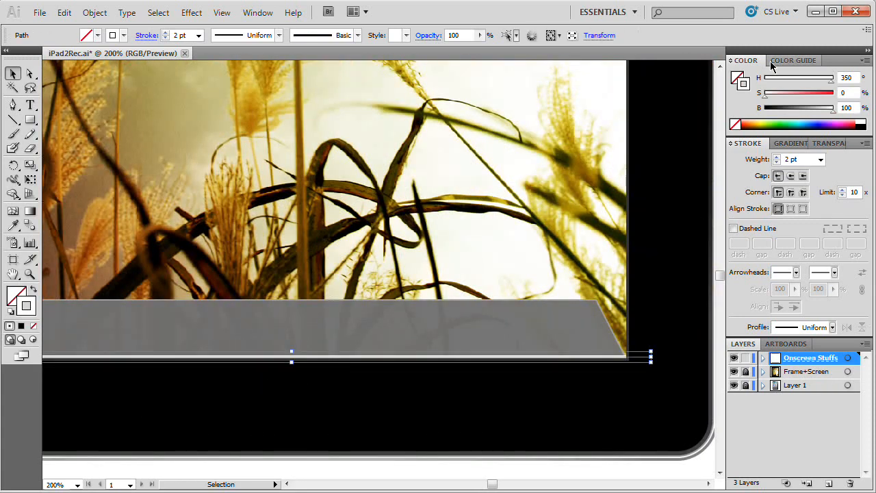
pyautogui.doubleClick(32, 304)
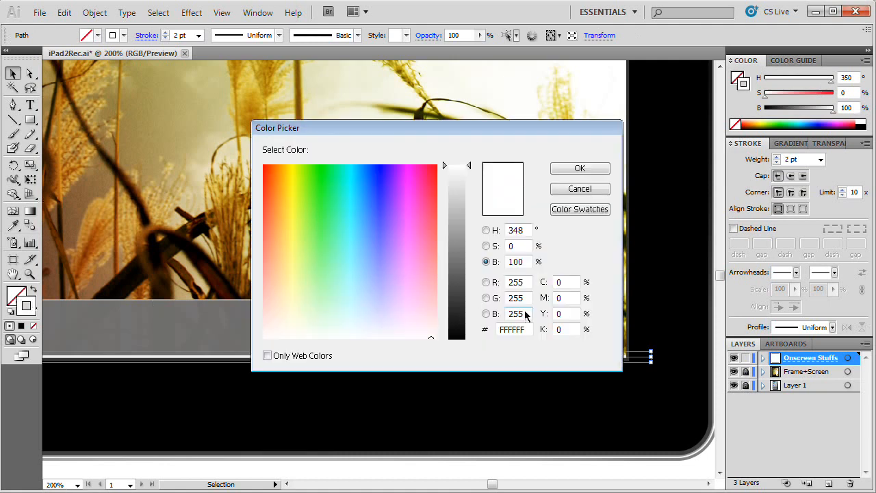
pyautogui.moveTo(477, 130); pyautogui.dragTo(500, 82)
pyautogui.moveTo(467, 110); pyautogui.dragTo(489, 143)
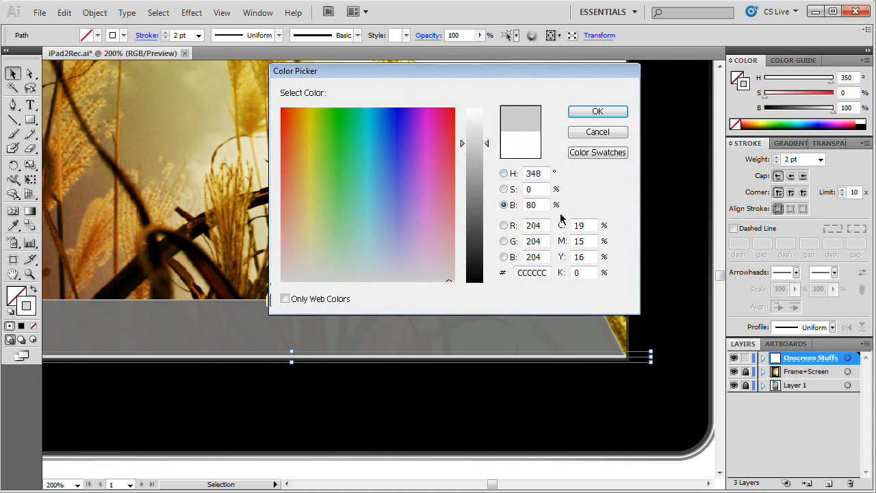
pyautogui.click(620, 112)
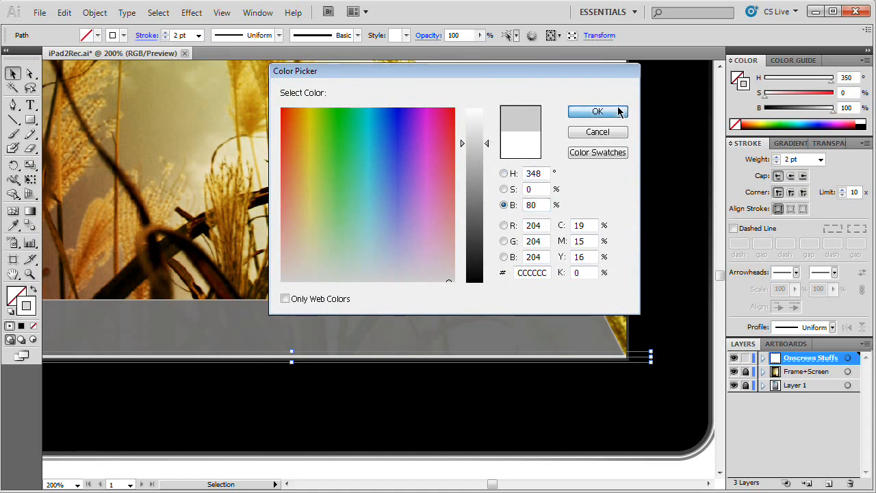
pyautogui.click(578, 398)
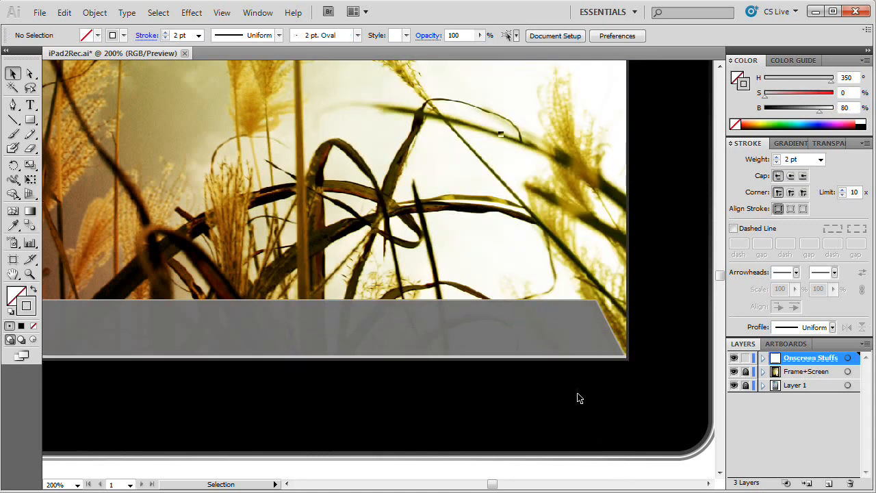
# Step: Set the base line's stroke brightness to about 85%, deselect it and check it along the whole dock shelf
pyautogui.click(539, 357)
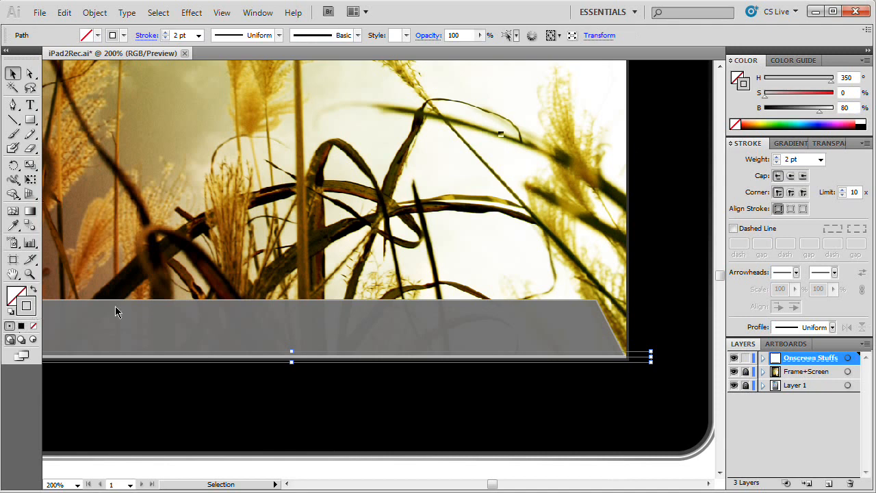
pyautogui.doubleClick(30, 306)
pyautogui.moveTo(525, 263); pyautogui.dragTo(465, 262)
pyautogui.press('Tab')
pyautogui.click(580, 168)
pyautogui.hotkey('ctrl', 'shift', 'a')
pyautogui.press('space')
pyautogui.moveTo(393, 362); pyautogui.dragTo(481, 372)
pyautogui.moveTo(304, 350); pyautogui.dragTo(412, 349)
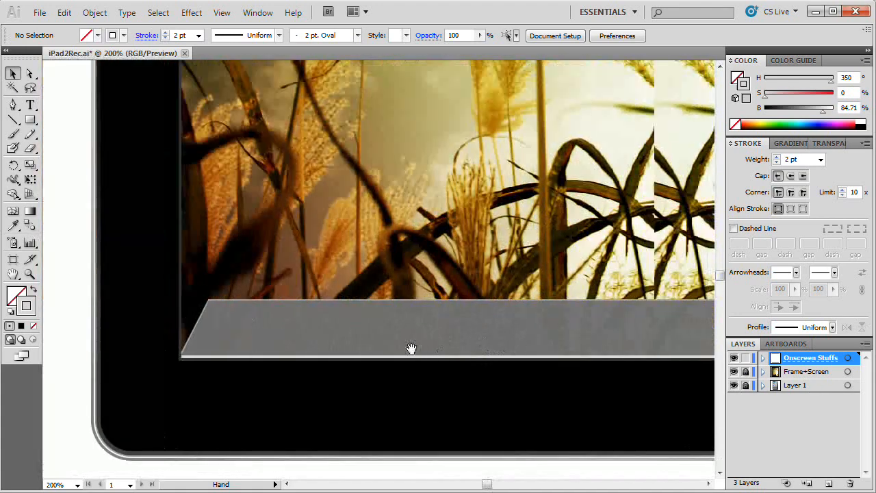
pyautogui.hotkey('ctrl', '-')
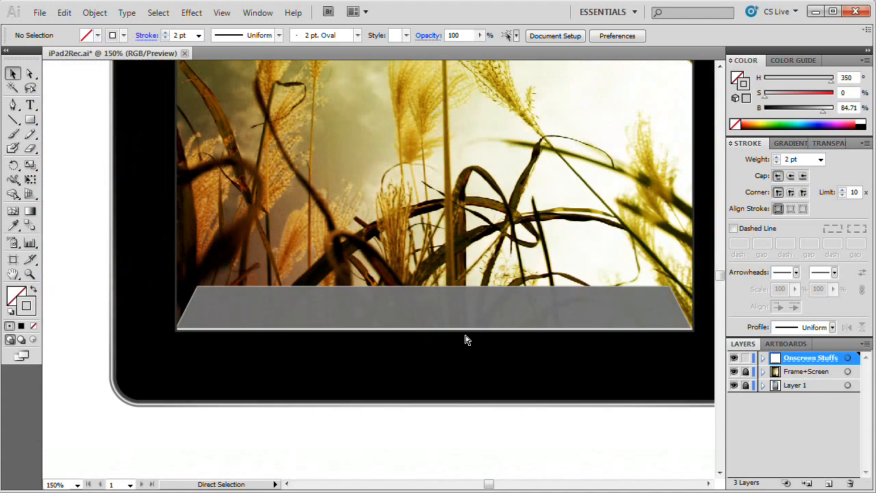
pyautogui.press('space')
pyautogui.moveTo(519, 285); pyautogui.dragTo(466, 314)
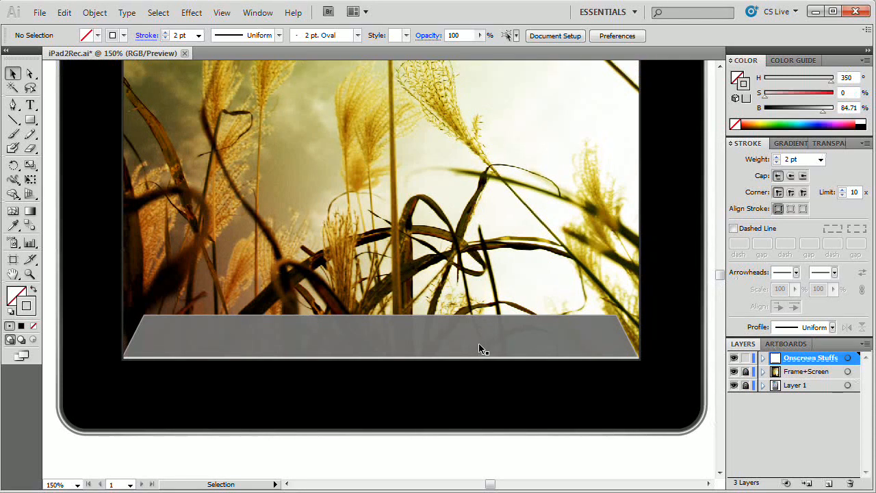
# Step: Remove the stroke from the dock shelf trapezoid
pyautogui.click(432, 337)
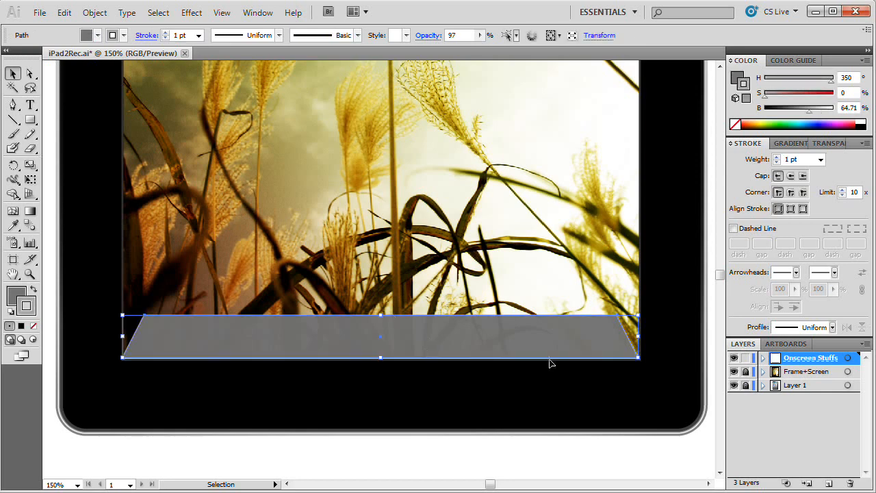
pyautogui.press('a')
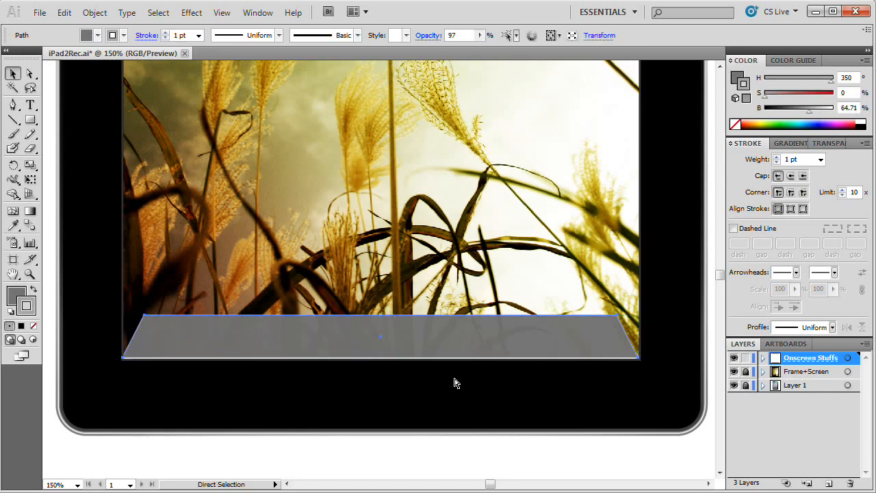
pyautogui.press('v')
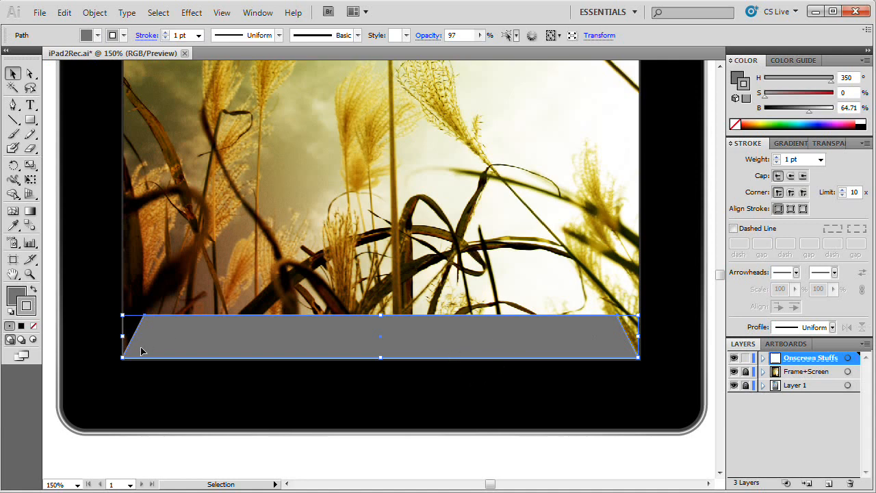
pyautogui.click(35, 328)
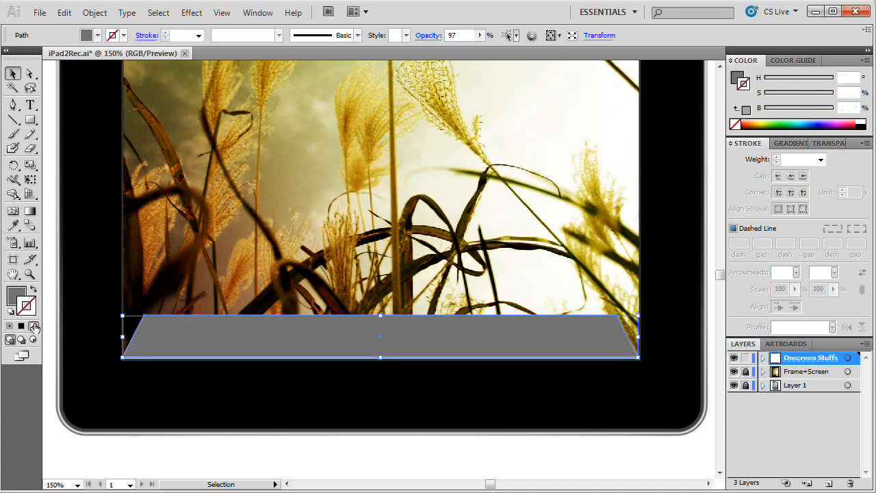
# Step: Fill the dock shelf trapezoid with the radial gradient and float the gradient settings nearer the artwork to edit its stops
pyautogui.click(18, 296)
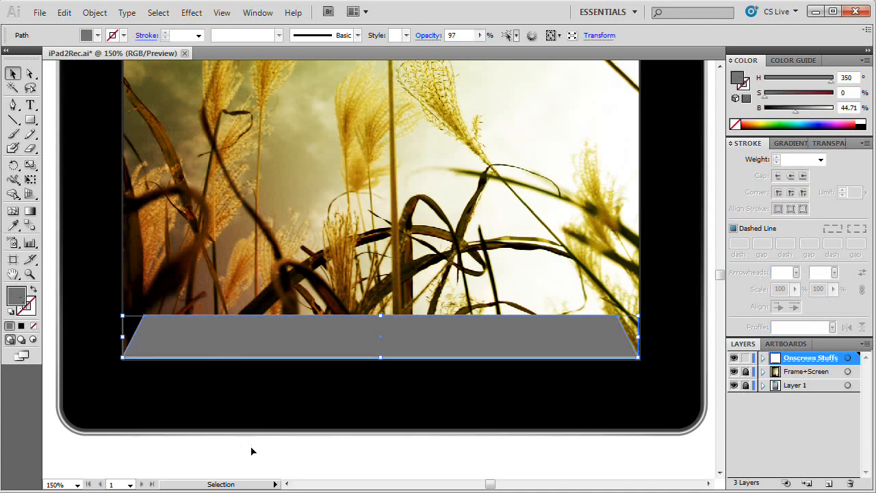
pyautogui.press('.')
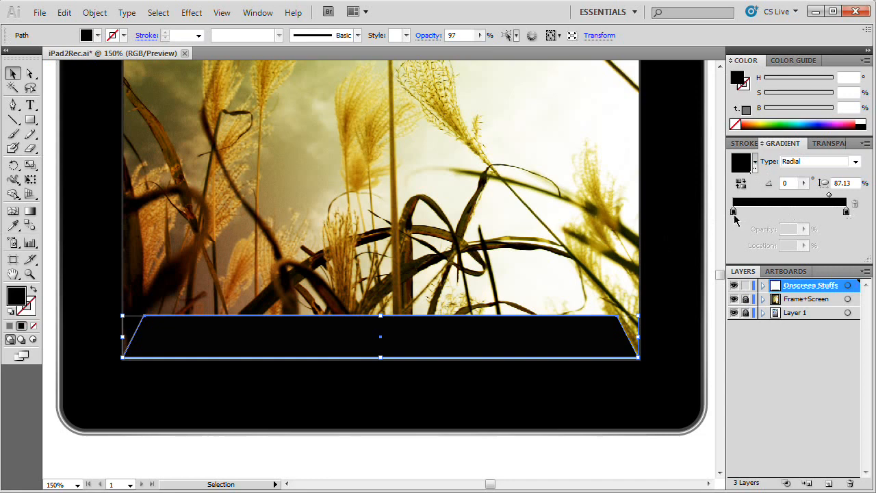
pyautogui.doubleClick(734, 213)
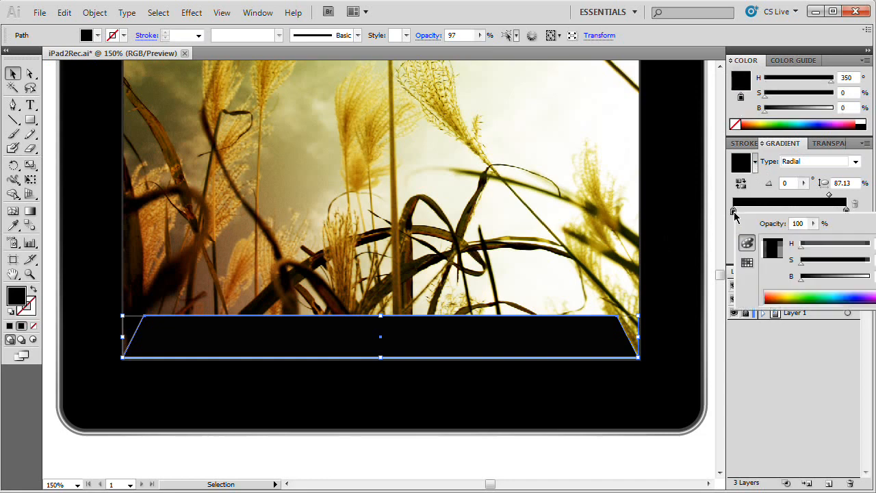
pyautogui.click(753, 195)
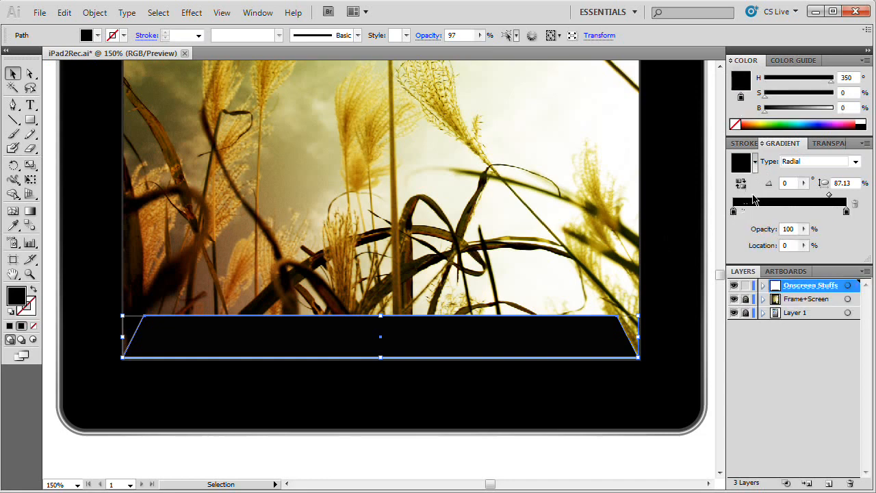
pyautogui.moveTo(856, 148)
pyautogui.mouseDown()
pyautogui.moveTo(426, 130)
pyautogui.moveTo(366, 111)
pyautogui.mouseUp()
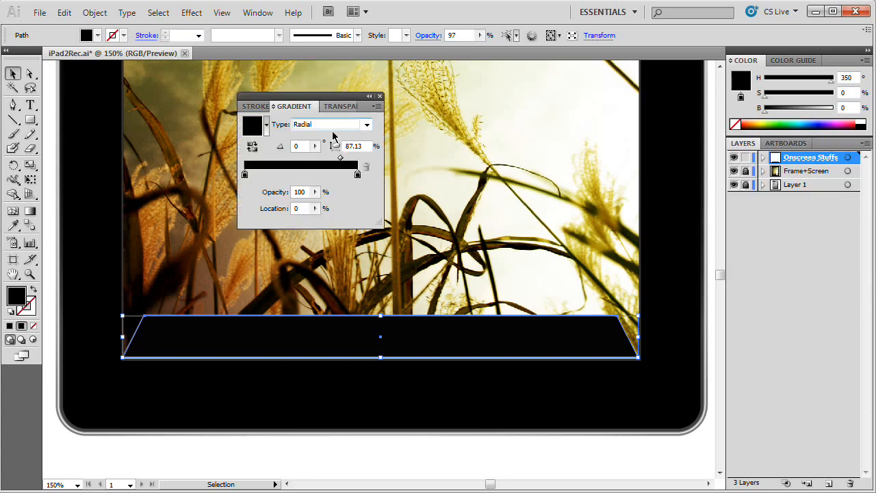
# Step: Set both colour stops of the shelf's radial gradient to white at 100% brightness
pyautogui.doubleClick(245, 173)
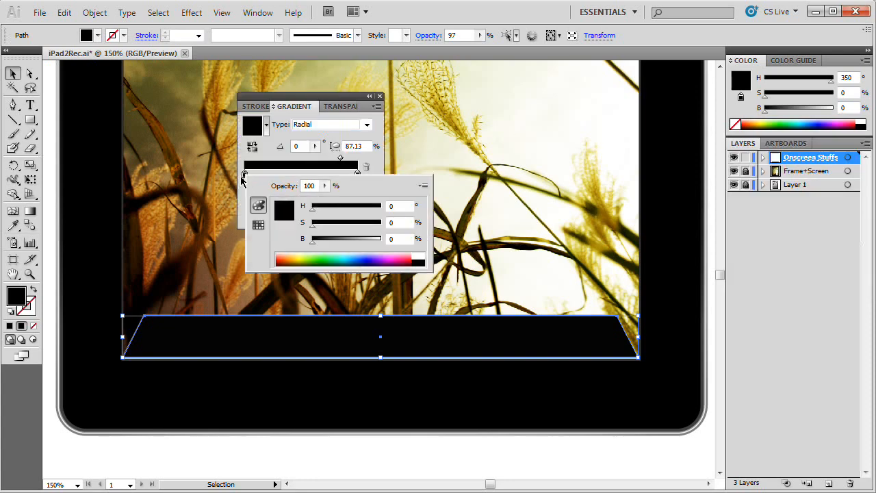
pyautogui.moveTo(348, 239); pyautogui.dragTo(395, 240)
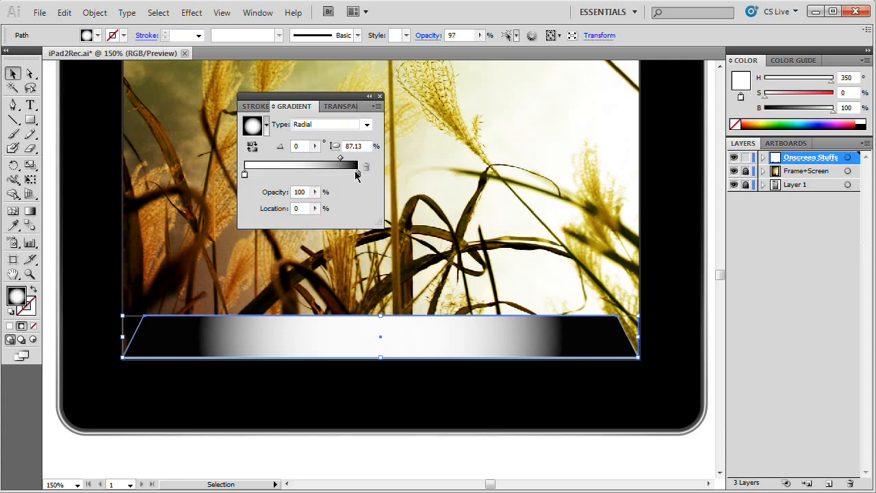
pyautogui.doubleClick(356, 174)
pyautogui.moveTo(484, 239); pyautogui.dragTo(507, 239)
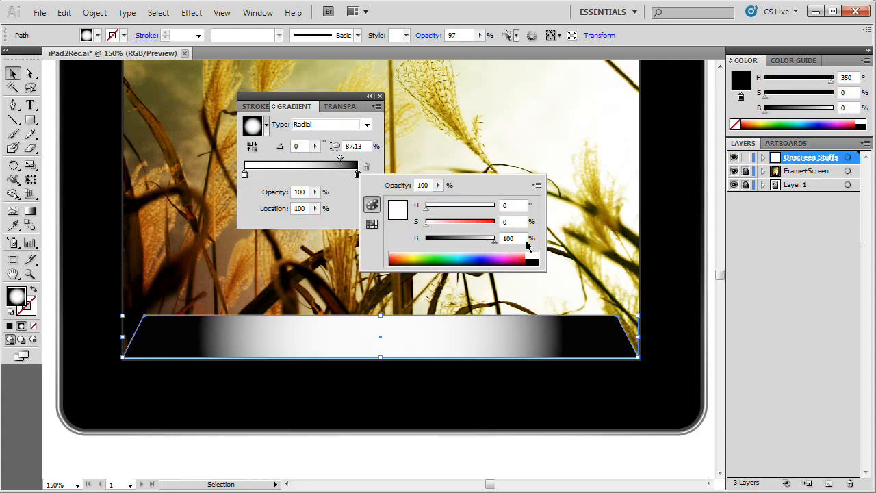
pyautogui.click(342, 164)
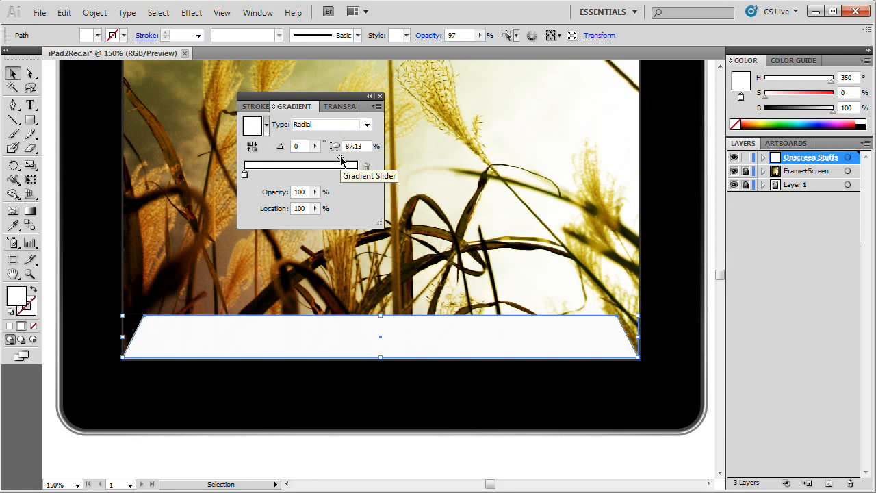
# Step: Set the midpoint between the two gradient stops to a location of 50%
pyautogui.moveTo(341, 161); pyautogui.dragTo(302, 158)
pyautogui.doubleClick(301, 208)
pyautogui.write('50')
pyautogui.press('Return')
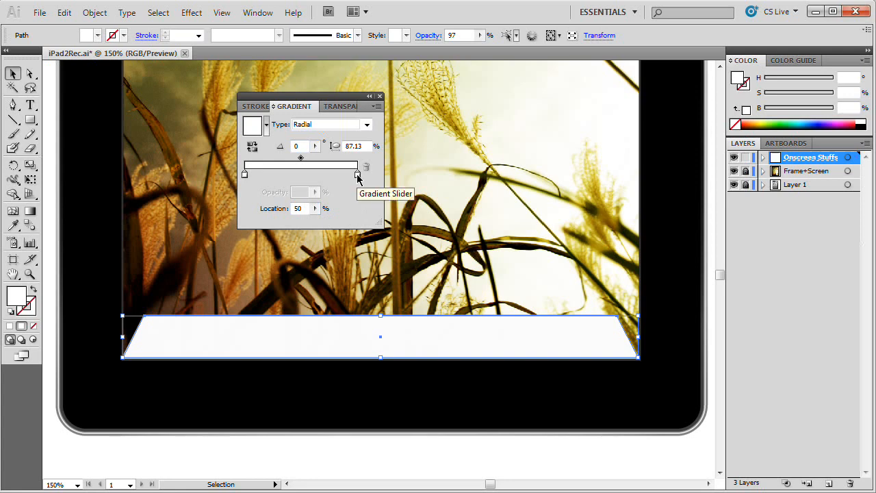
# Step: Set the opacity of the gradient's outer white stop to 0%
pyautogui.doubleClick(357, 176)
pyautogui.click(357, 178)
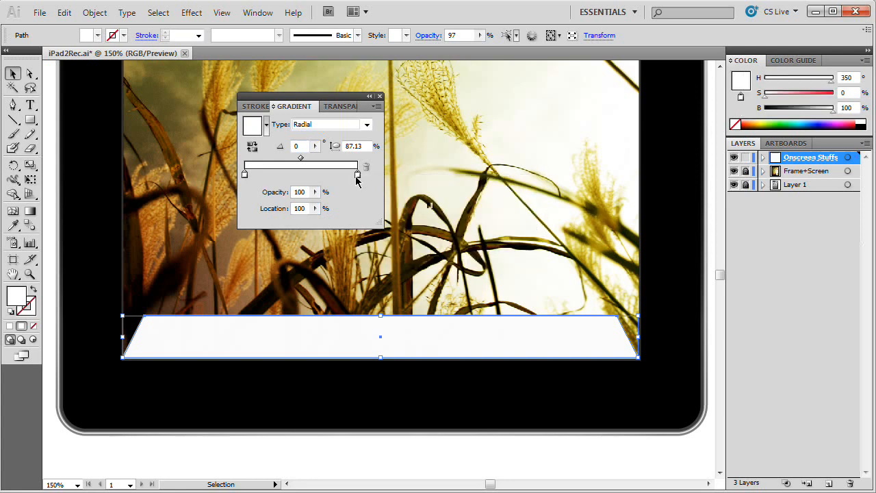
pyautogui.moveTo(306, 192); pyautogui.dragTo(230, 204)
pyautogui.press('Tab')
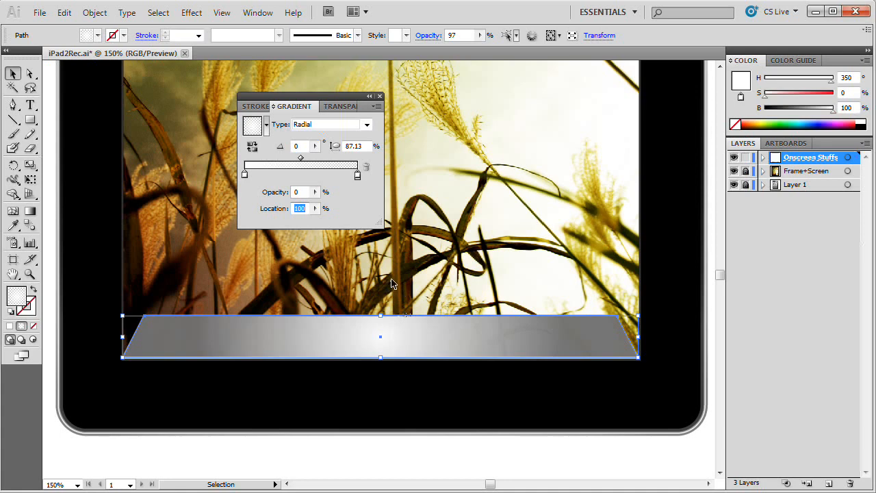
# Step: Set the transparent outer stop's location to 90% and dock the gradient settings back with the other panels
pyautogui.click(300, 192)
pyautogui.click(306, 209)
pyautogui.doubleClick(307, 209)
pyautogui.write('90')
pyautogui.press('Tab')
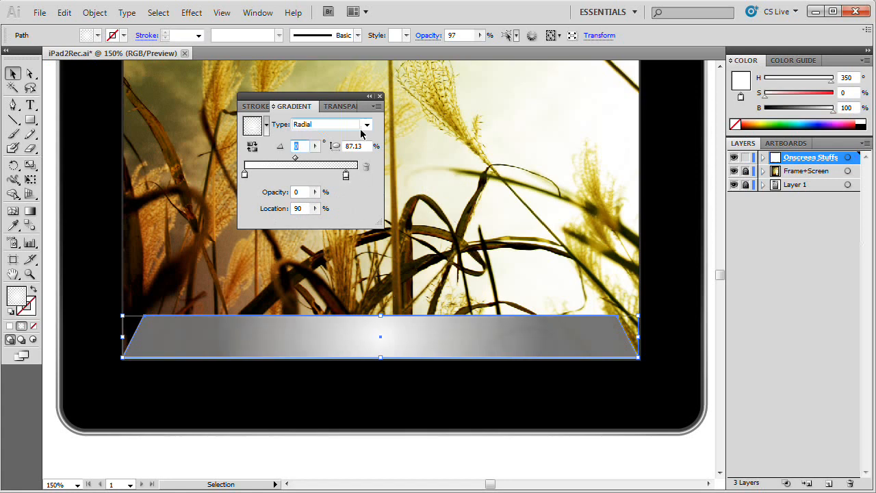
pyautogui.moveTo(344, 104)
pyautogui.mouseDown()
pyautogui.moveTo(657, 133)
pyautogui.moveTo(844, 133)
pyautogui.moveTo(813, 140)
pyautogui.mouseUp()
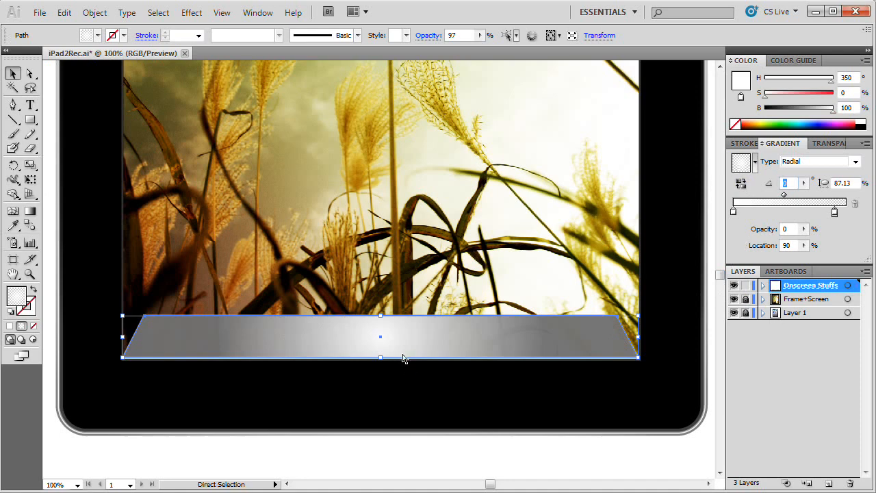
# Step: Widen the radial gradient slightly past the shelf's right end and flatten it to an aspect ratio of about 46.8%
pyautogui.hotkey('ctrl', '-')
pyautogui.click(31, 210)
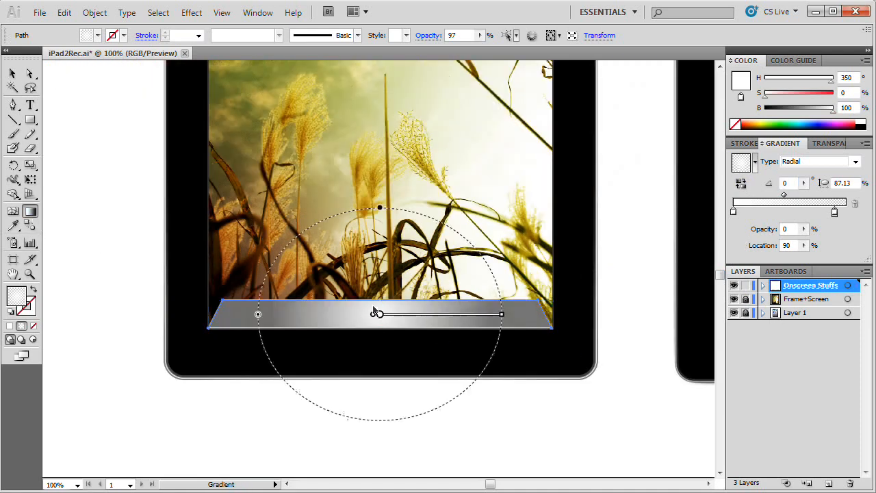
pyautogui.moveTo(503, 315); pyautogui.dragTo(565, 318)
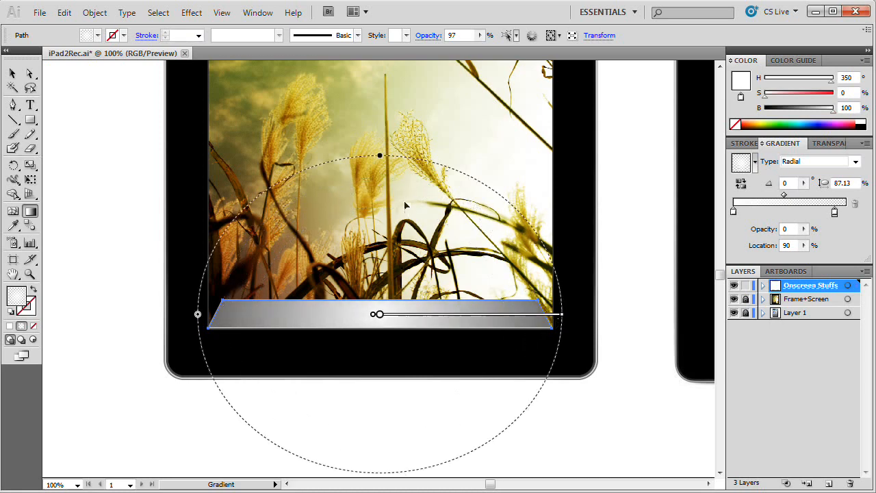
pyautogui.moveTo(380, 156); pyautogui.dragTo(379, 227)
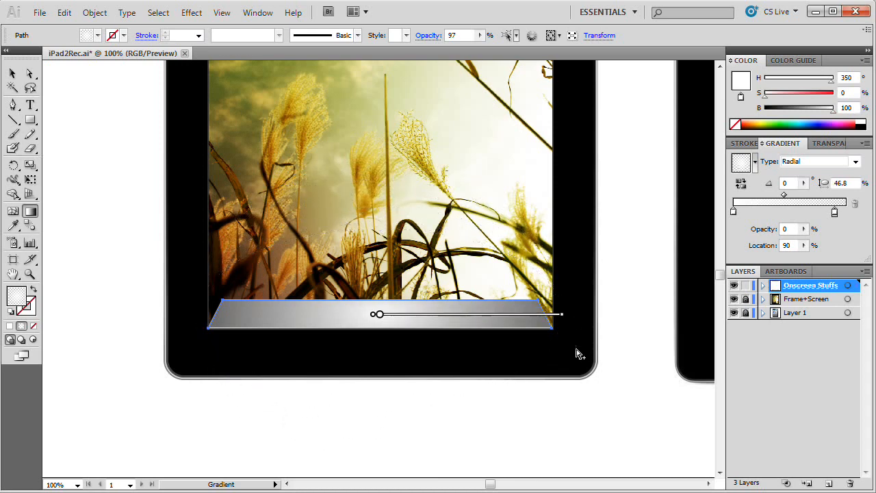
pyautogui.moveTo(562, 314); pyautogui.dragTo(570, 314)
pyautogui.click(12, 74)
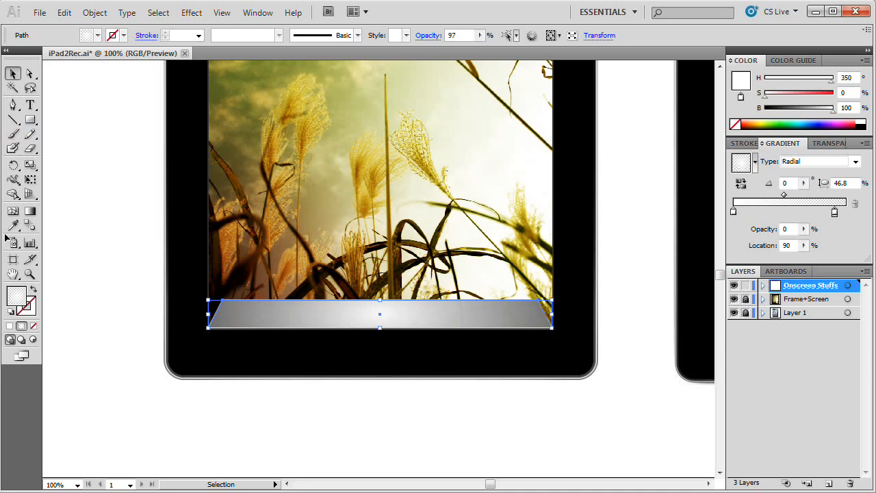
# Step: Draw a closed, white-filled wave shape with the Pen tool, its curved upper edge crossing the dock shelf and its body extending below it
pyautogui.click(12, 104)
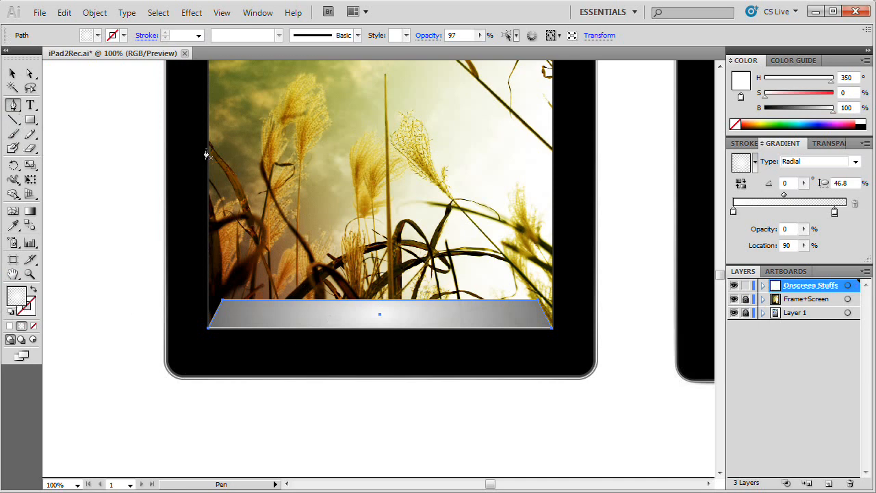
pyautogui.click(156, 14)
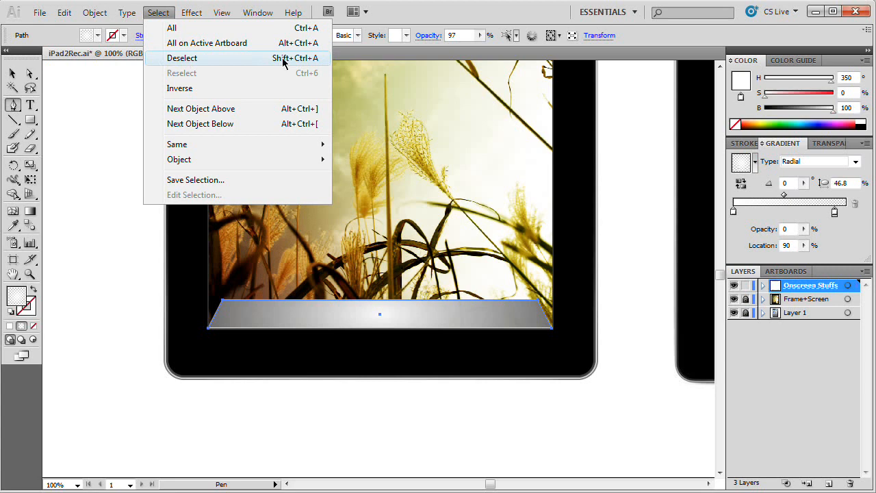
pyautogui.click(232, 58)
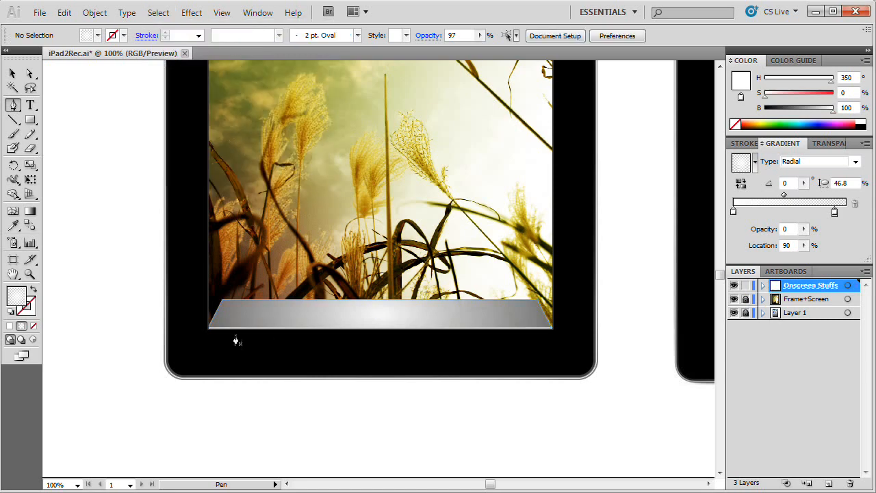
pyautogui.click(10, 326)
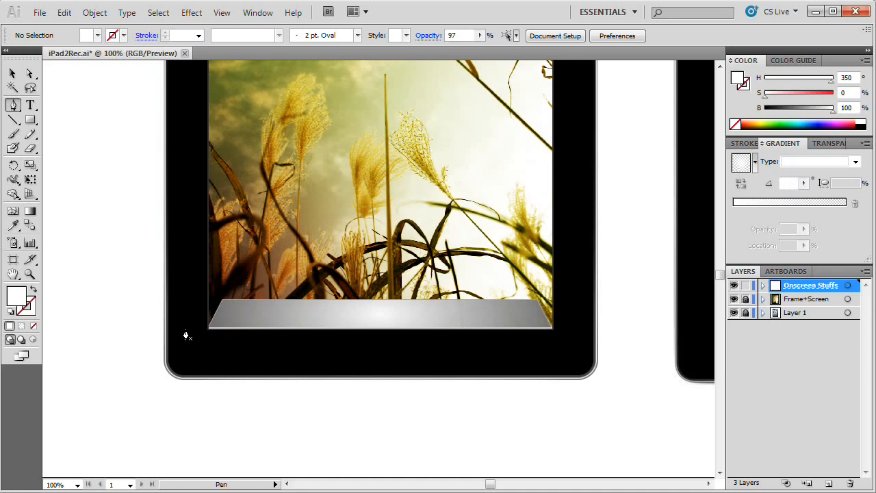
pyautogui.moveTo(196, 328); pyautogui.dragTo(309, 334)
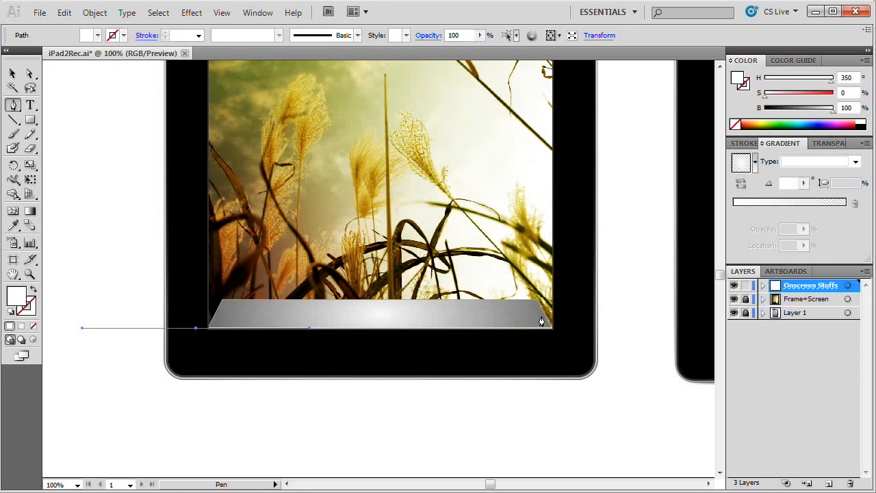
pyautogui.moveTo(559, 312); pyautogui.dragTo(695, 328)
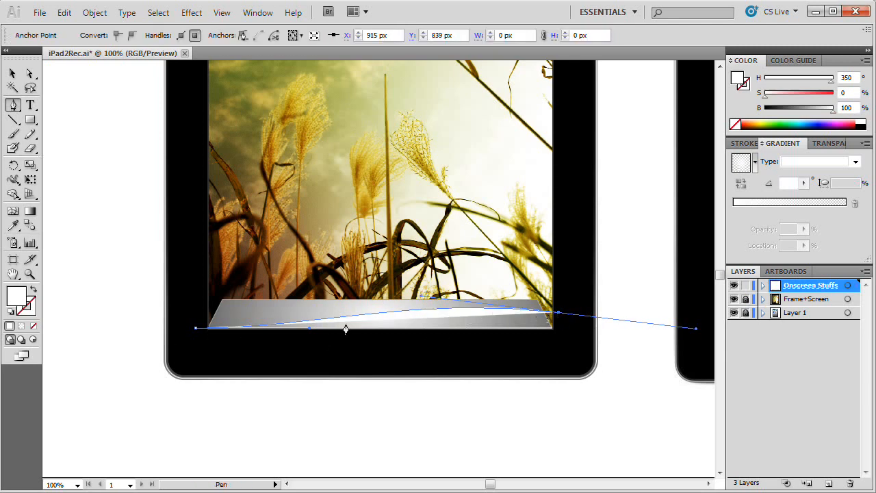
pyautogui.moveTo(572, 349); pyautogui.dragTo(452, 372)
pyautogui.click(421, 363)
pyautogui.click(215, 364)
pyautogui.click(196, 329)
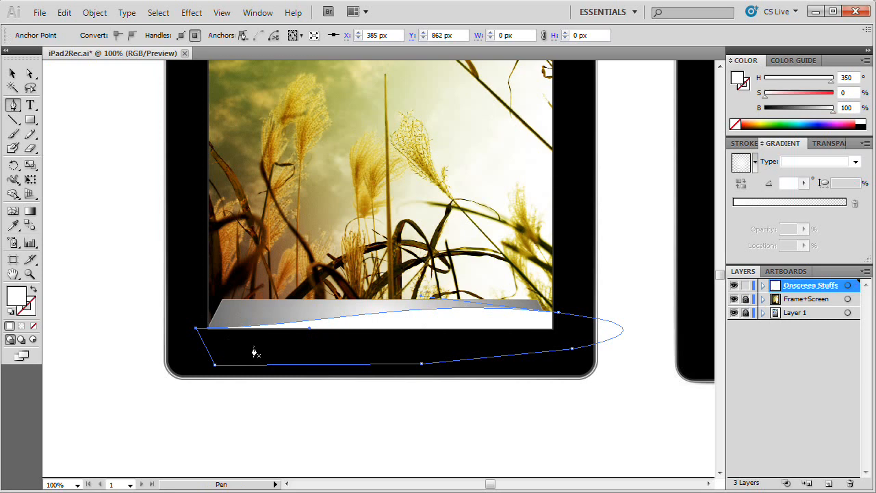
# Step: Tilt the wave shape slightly and stretch it upward a little, and fill it with black at 0% brightness
pyautogui.press('v')
pyautogui.moveTo(189, 372); pyautogui.dragTo(182, 364)
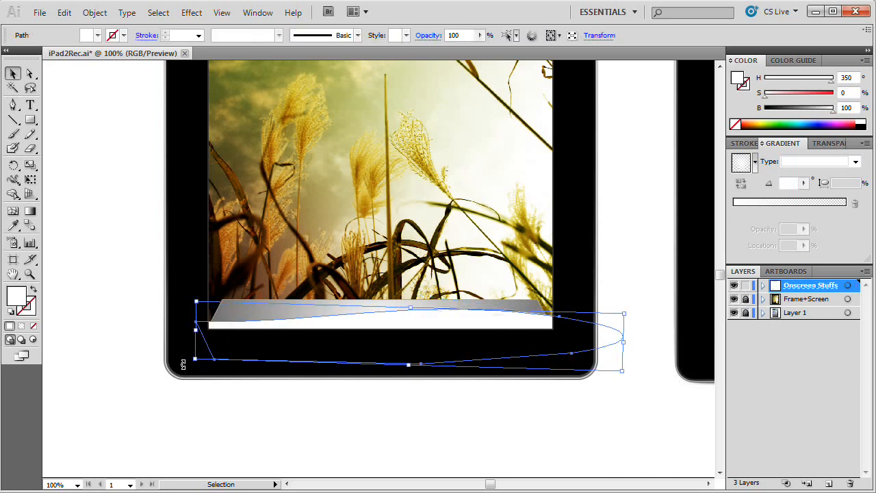
pyautogui.moveTo(411, 310); pyautogui.dragTo(479, 294)
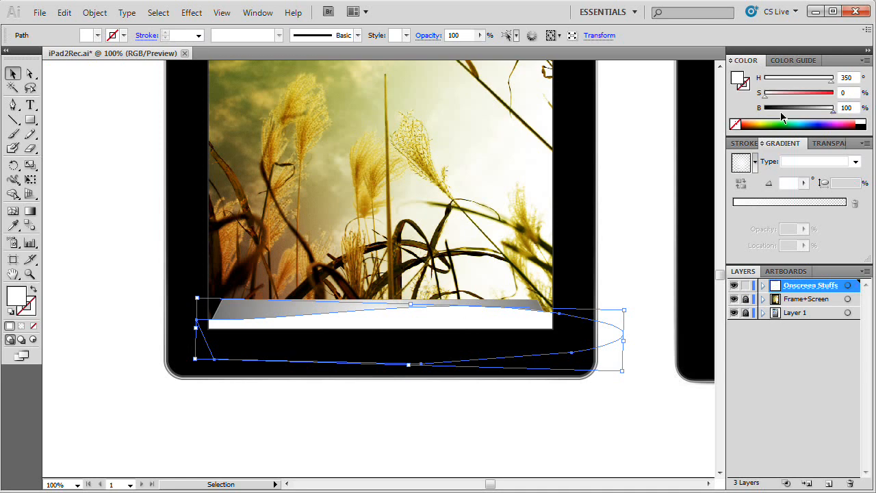
pyautogui.moveTo(781, 115); pyautogui.dragTo(765, 113)
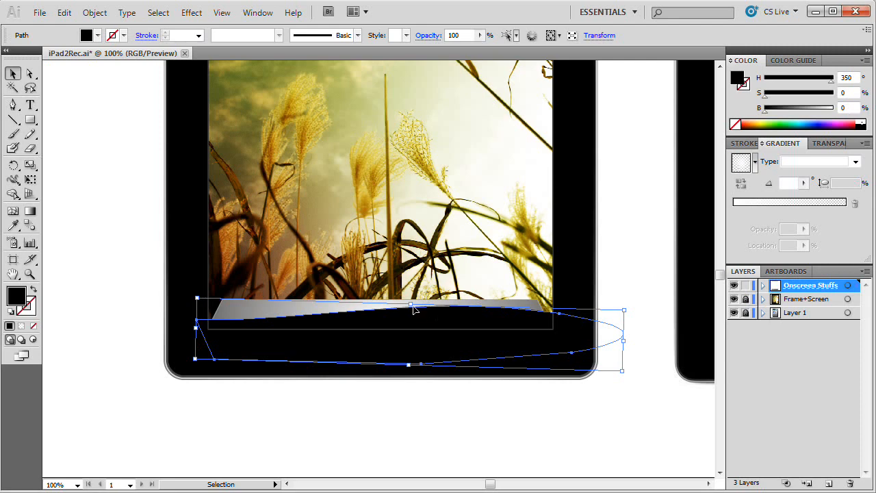
# Step: Move the black wave shape in place into a new opacity mask on the shelf's gradient path, with Clip turned off
pyautogui.hotkey('ctrl', 'x')
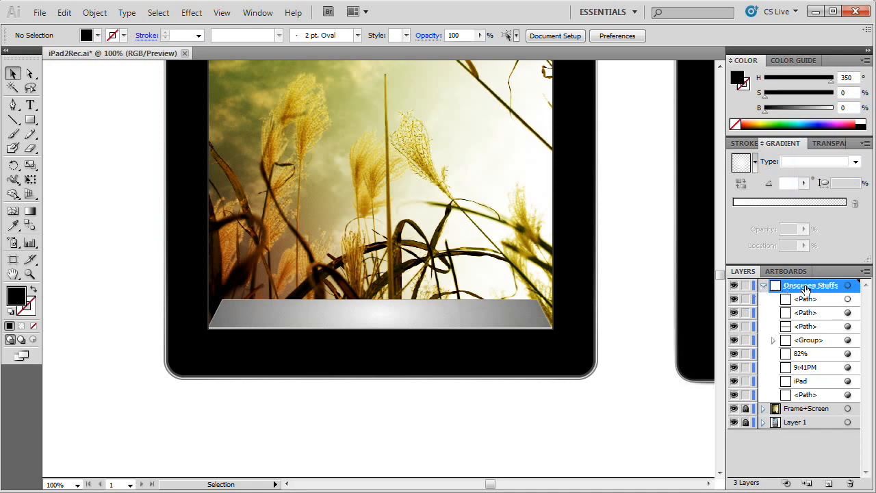
pyautogui.click(848, 312)
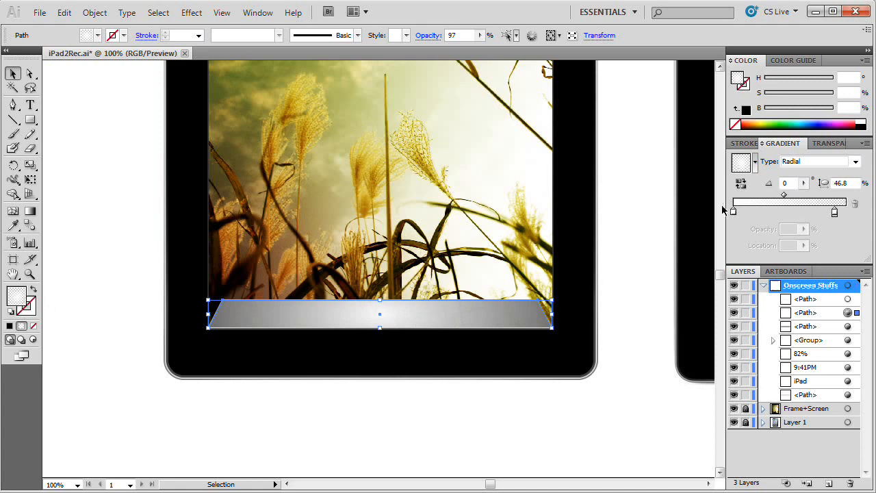
pyautogui.click(831, 144)
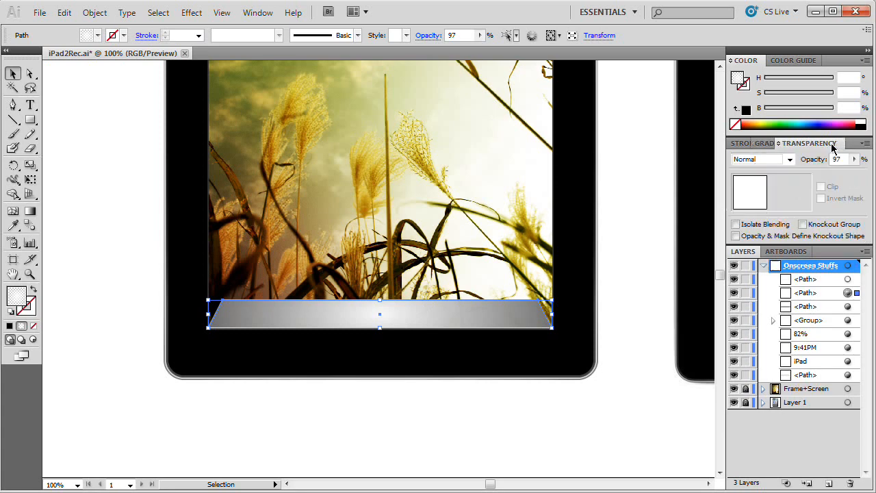
pyautogui.doubleClick(782, 198)
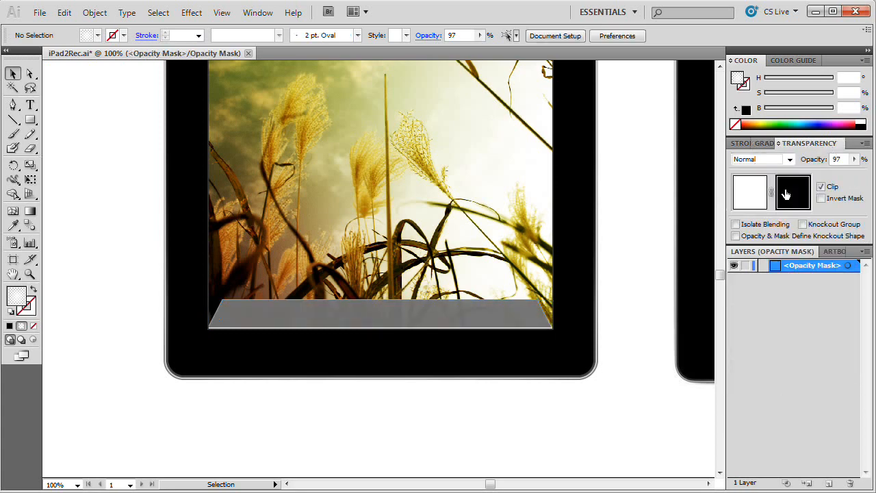
pyautogui.click(822, 186)
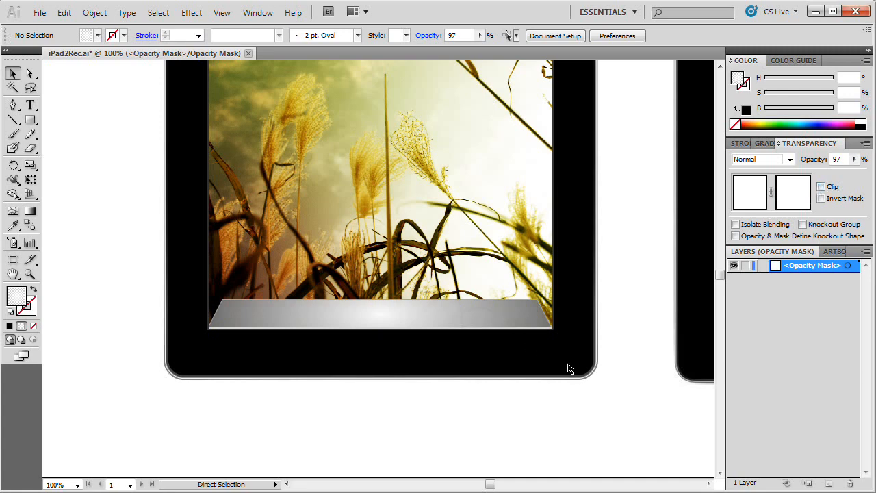
pyautogui.hotkey('ctrl', 'f')
pyautogui.click(447, 323)
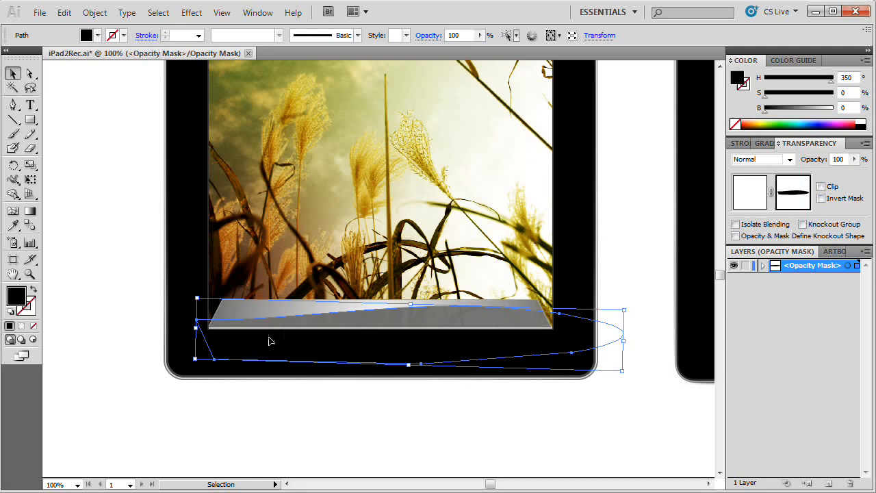
pyautogui.click(750, 197)
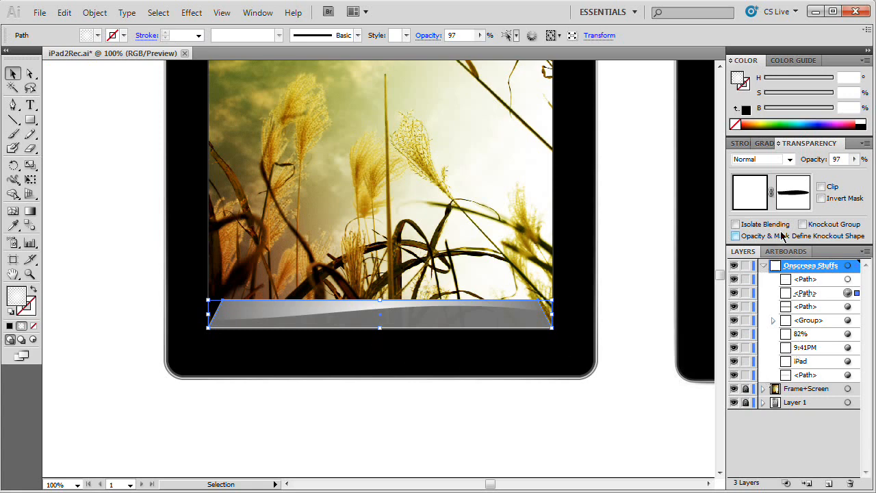
# Step: Set the masked gradient path's blending mode to Soft Light and deselect it
pyautogui.click(789, 160)
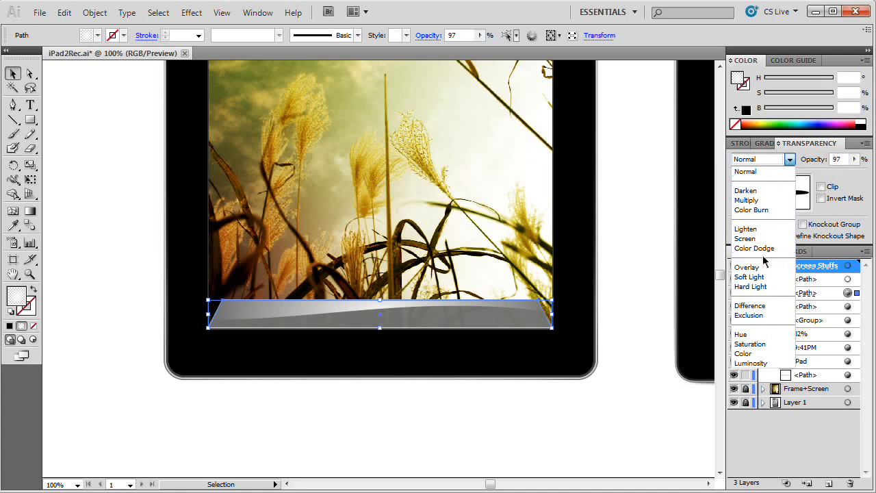
pyautogui.click(763, 280)
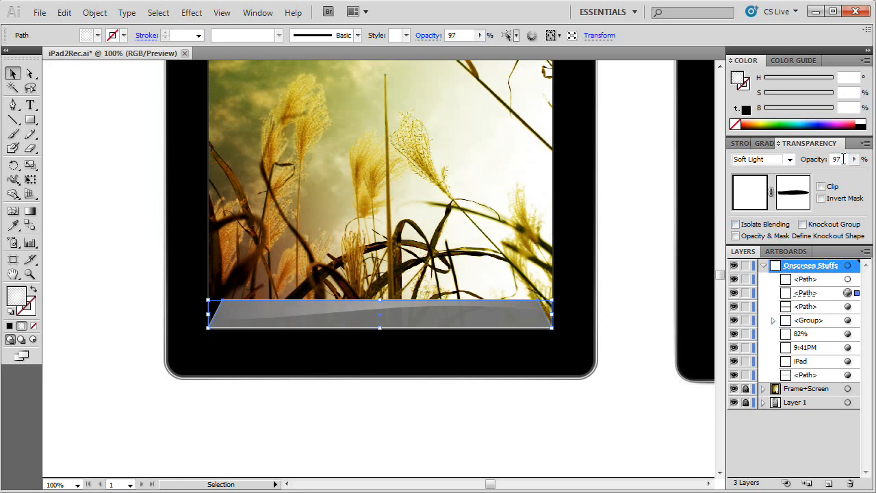
pyautogui.click(399, 435)
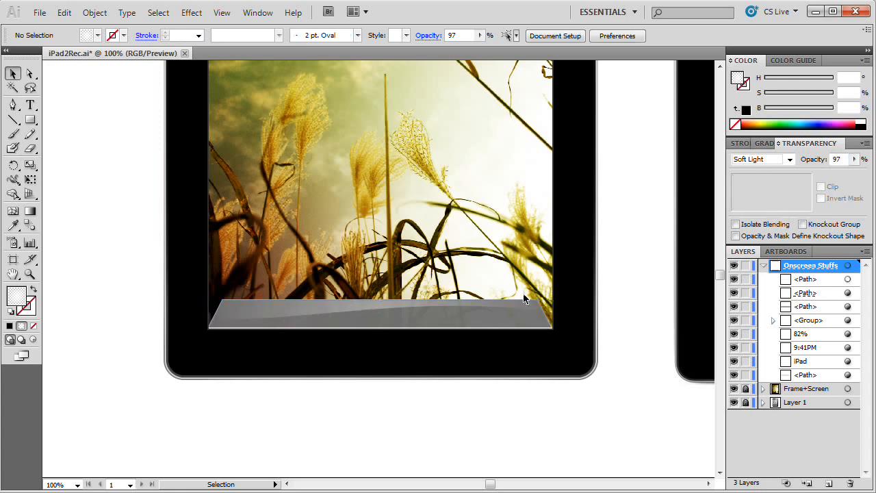
# Step: Compare the glossy dock shelf with the reference iPad's dock and inspect the shelf up close
pyautogui.press('space')
pyautogui.moveTo(437, 226); pyautogui.dragTo(443, 304)
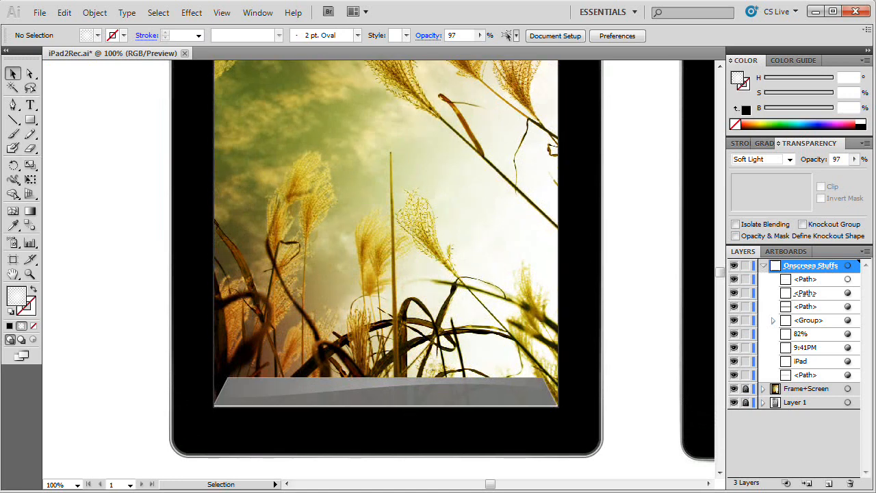
pyautogui.hotkey('ctrl', '-')
pyautogui.press('space')
pyautogui.moveTo(362, 225); pyautogui.dragTo(325, 283)
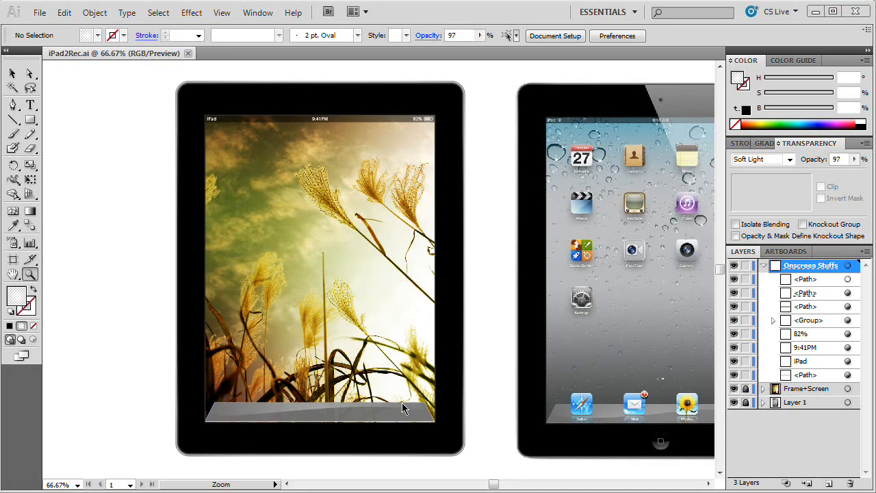
pyautogui.doubleClick(272, 420)
pyautogui.press('space')
pyautogui.moveTo(472, 221); pyautogui.dragTo(386, 333)
pyautogui.moveTo(492, 105); pyautogui.dragTo(400, 305)
pyautogui.moveTo(406, 337); pyautogui.dragTo(376, 331)
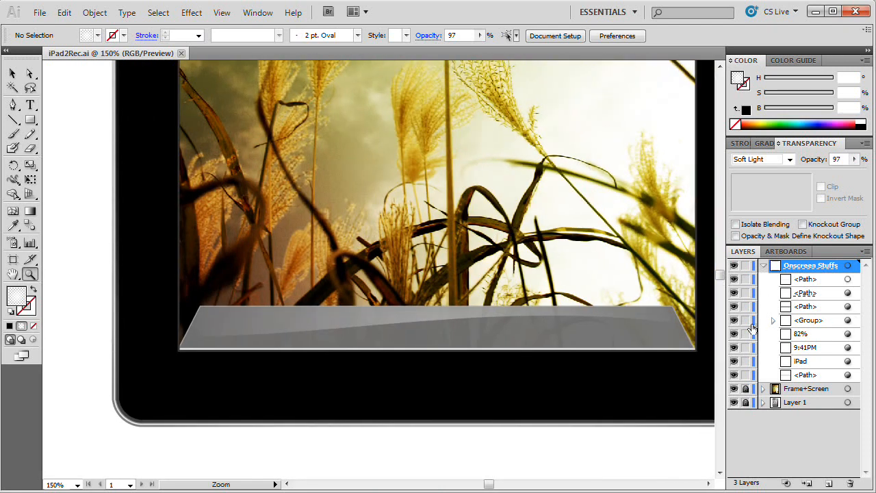
# Step: Select the shelf's grey base path together with its gradient path and nudge both slightly upward
pyautogui.click(847, 320)
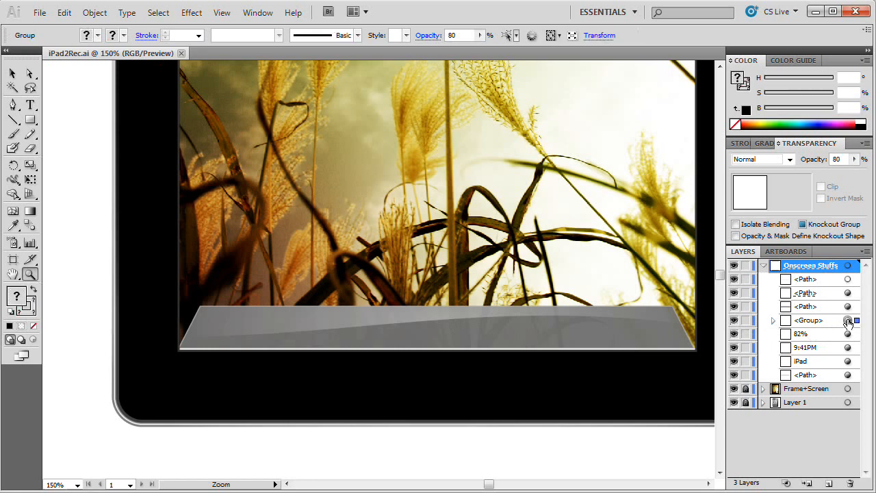
pyautogui.click(847, 306)
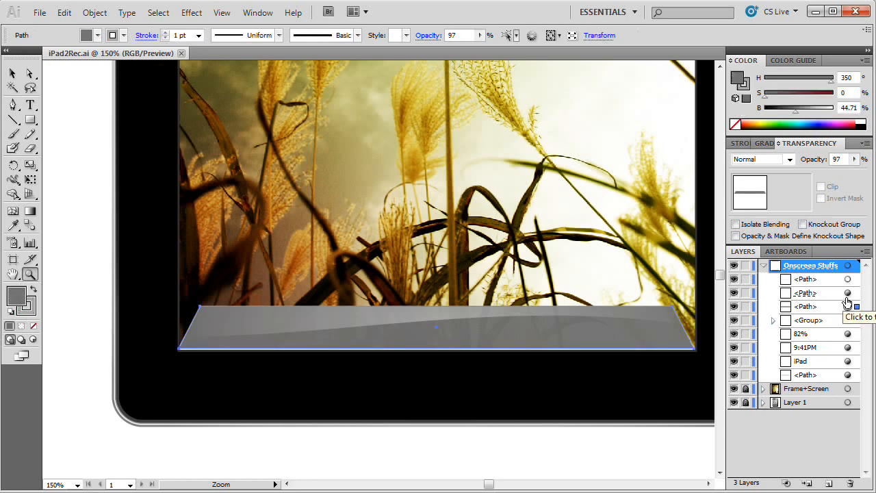
pyautogui.keyDown('shift'); pyautogui.click(847, 293); pyautogui.keyUp('shift')
pyautogui.press('v')
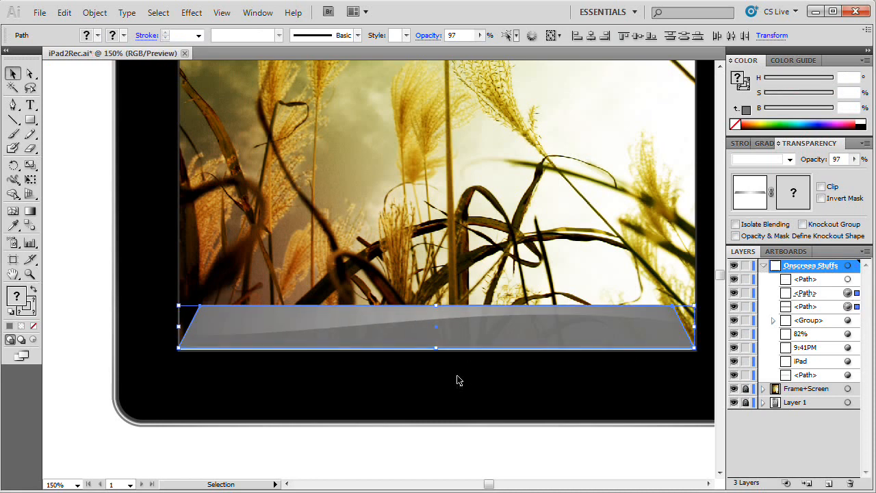
pyautogui.click(341, 453)
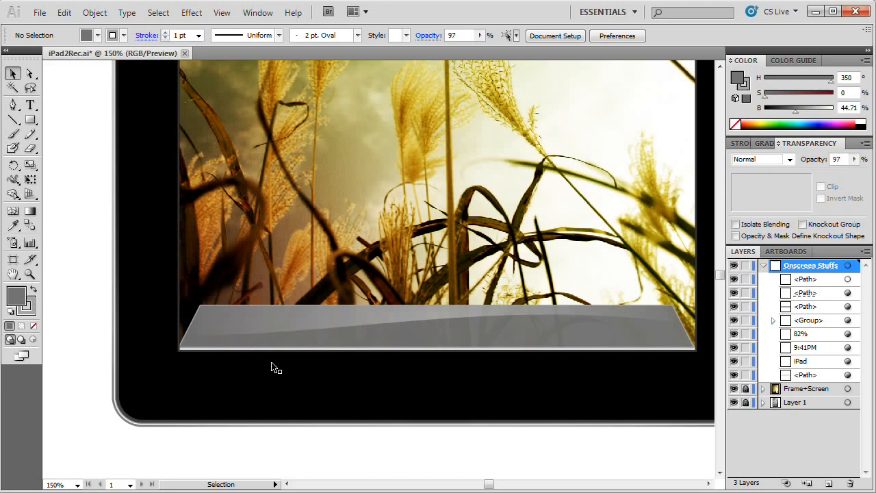
# Step: Collapse and lock the Onscreen Stuffs layer
pyautogui.press('space')
pyautogui.moveTo(587, 329); pyautogui.dragTo(558, 358)
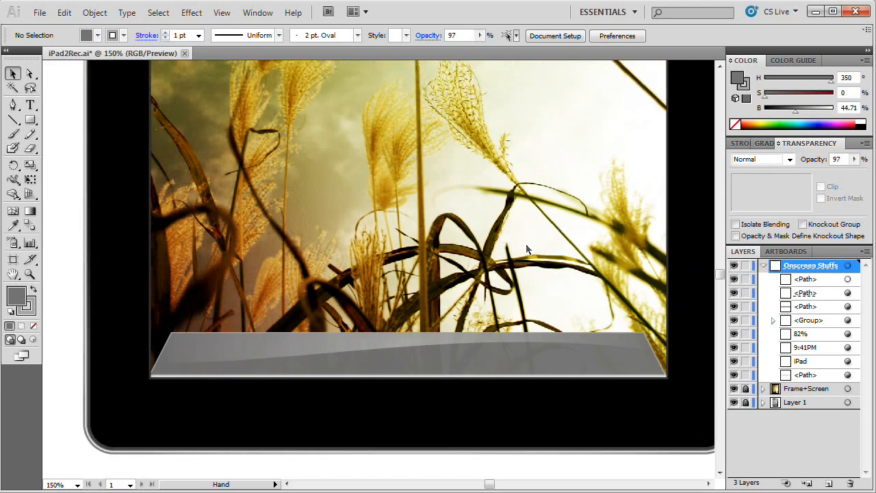
pyautogui.click(763, 266)
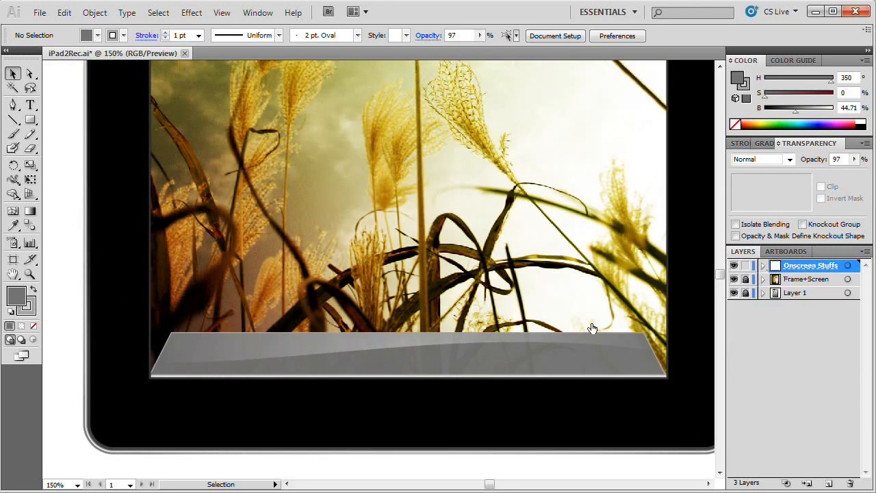
pyautogui.hotkey('ctrl', '1')
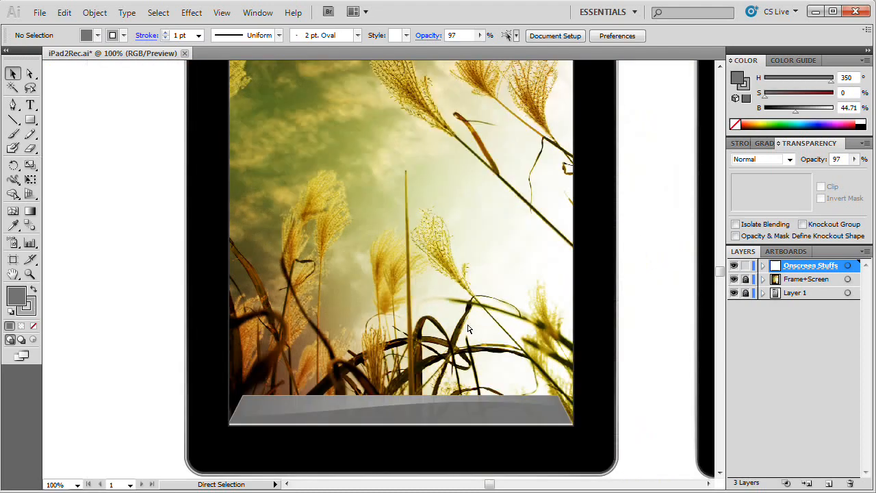
pyautogui.press('space')
pyautogui.moveTo(477, 184); pyautogui.dragTo(396, 259)
pyautogui.press('space')
pyautogui.hotkey('ctrl', '-')
pyautogui.press('space')
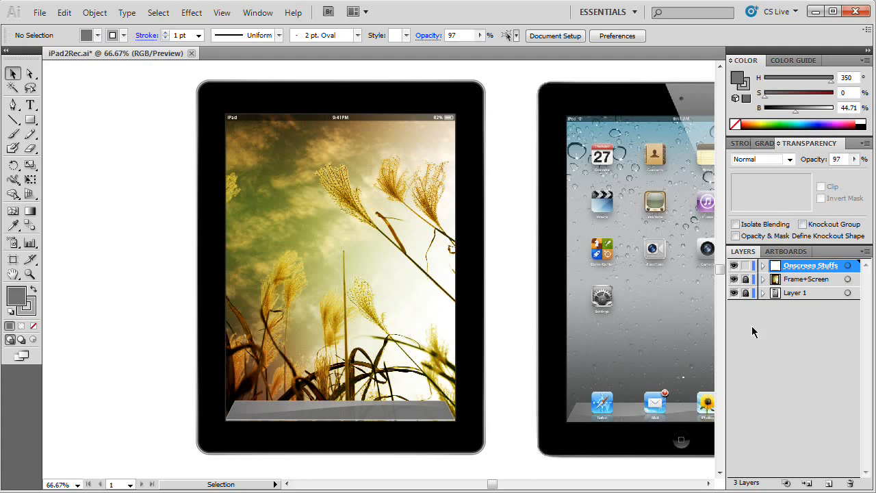
pyautogui.click(746, 266)
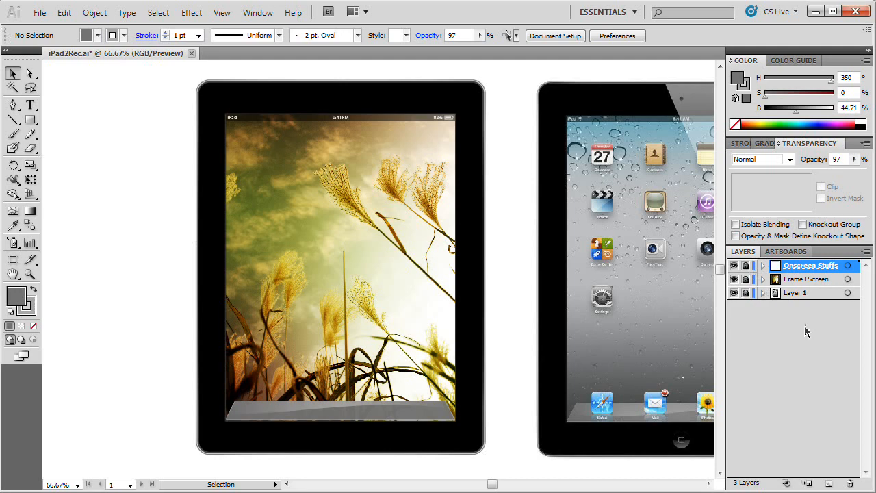
# Step: Create a new layer above Onscreen Stuffs and name it Outsiders
pyautogui.click(829, 483)
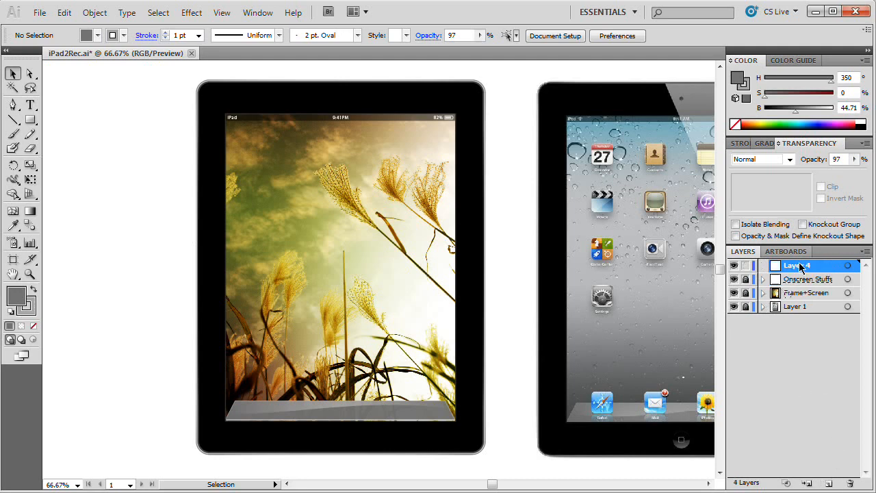
pyautogui.doubleClick(800, 265)
pyautogui.write('O')
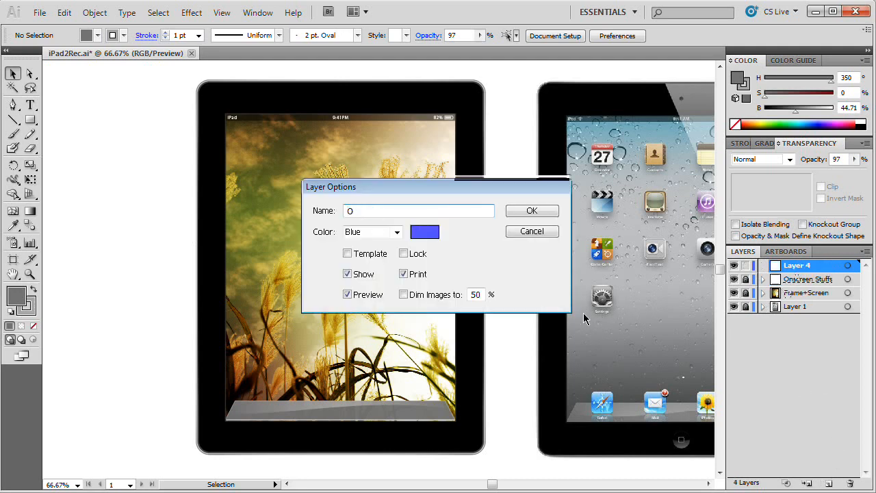
pyautogui.write('utsiders')
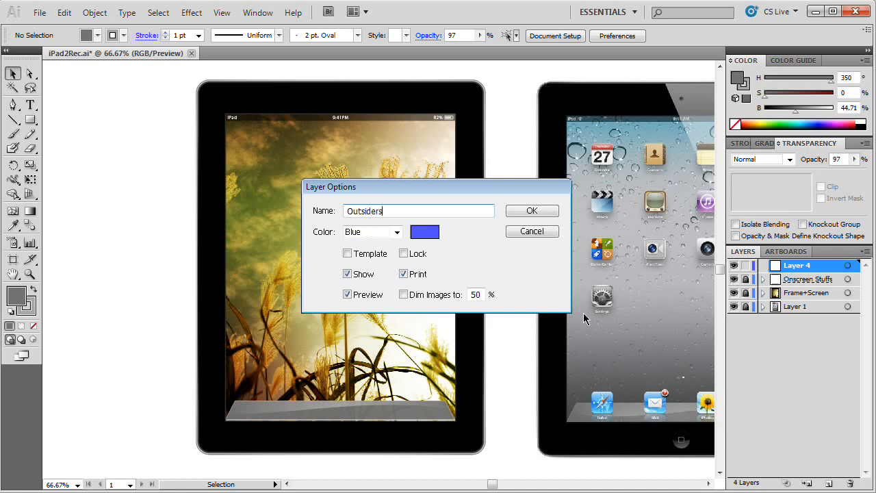
pyautogui.click(532, 214)
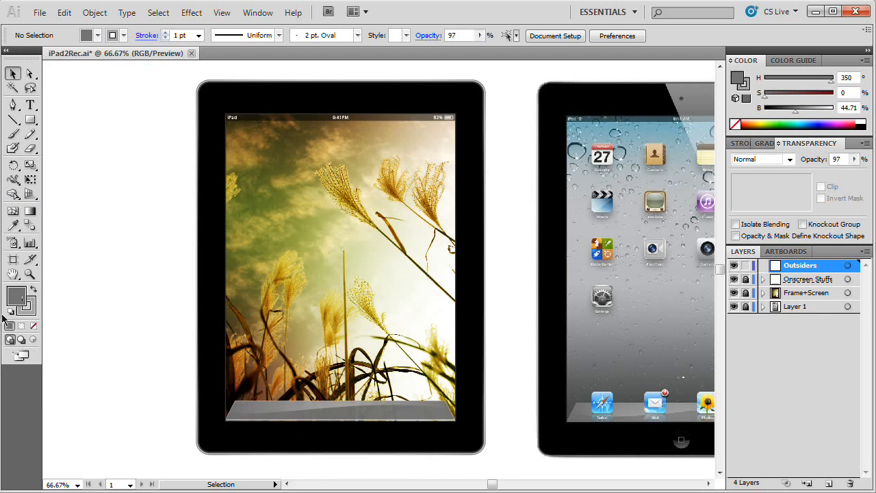
# Step: Set the default fill colour to white (FFFFFF) and remove the stroke
pyautogui.doubleClick(20, 301)
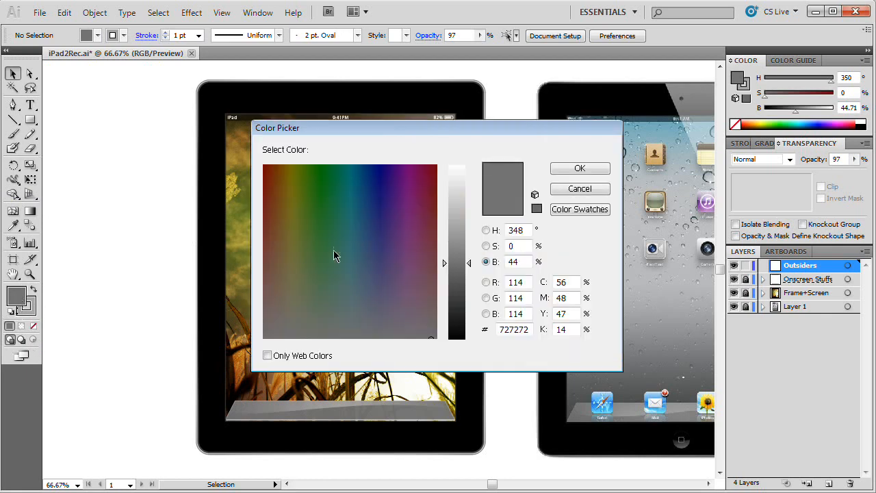
pyautogui.moveTo(462, 205); pyautogui.dragTo(462, 163)
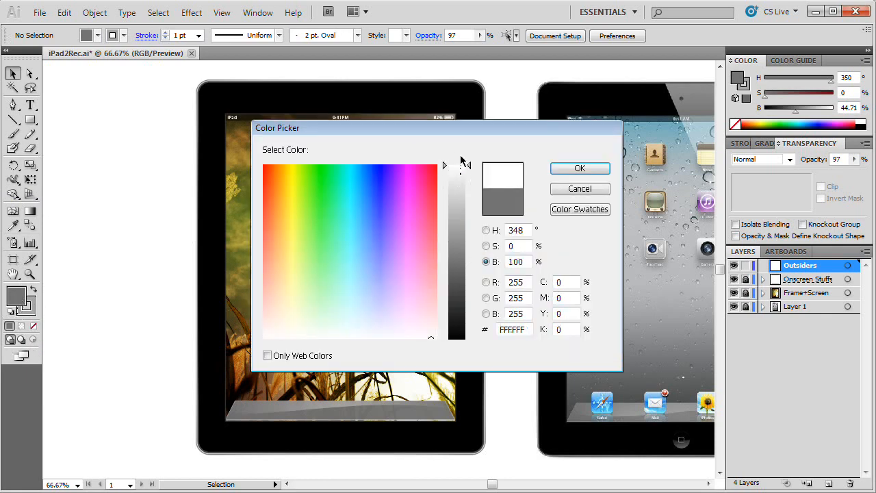
pyautogui.click(589, 173)
pyautogui.click(34, 326)
pyautogui.click(16, 294)
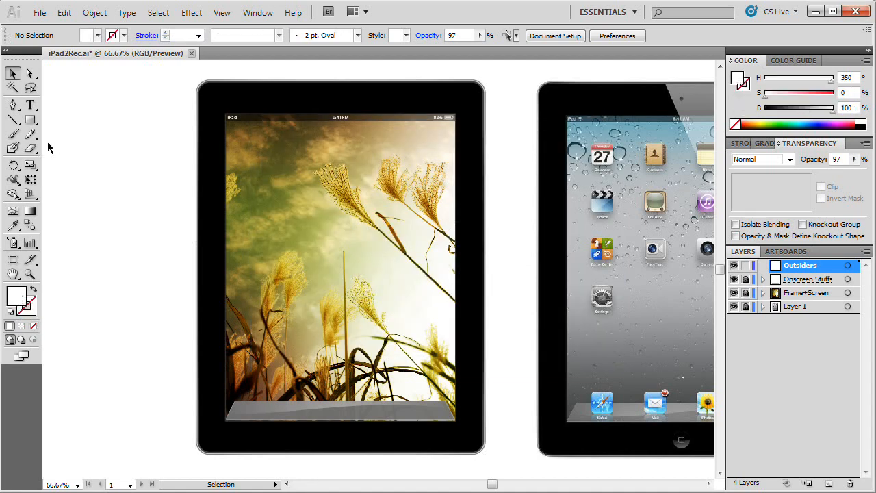
# Step: Create a 40 px by 40 px circle with the Ellipse tool on the Outsiders layer
pyautogui.moveTo(30, 120); pyautogui.dragTo(103, 152)
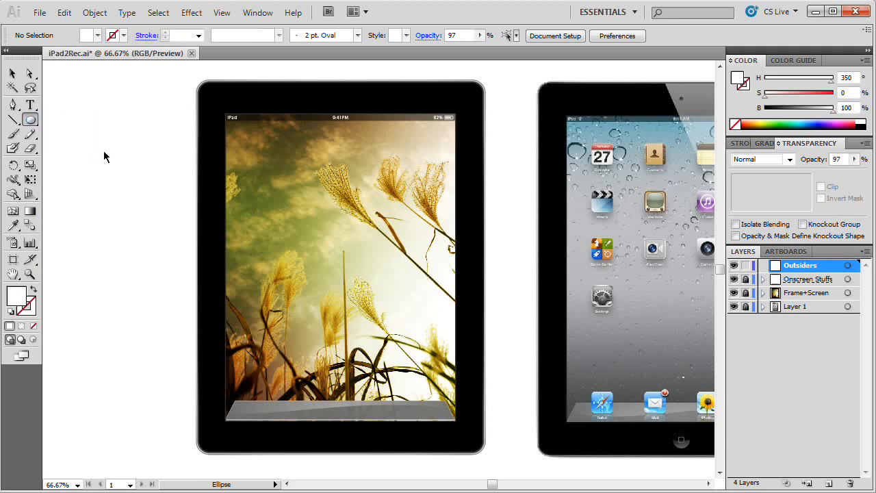
pyautogui.click(316, 337)
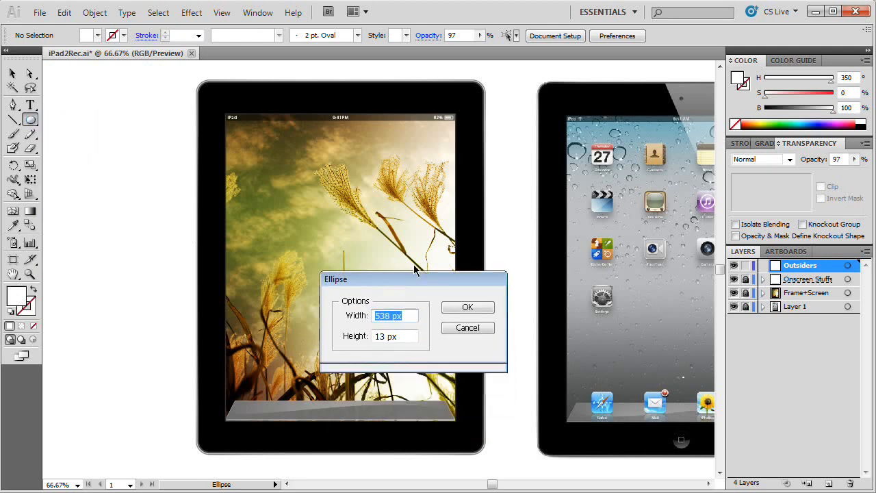
pyautogui.write('40')
pyautogui.press('Tab')
pyautogui.write('40')
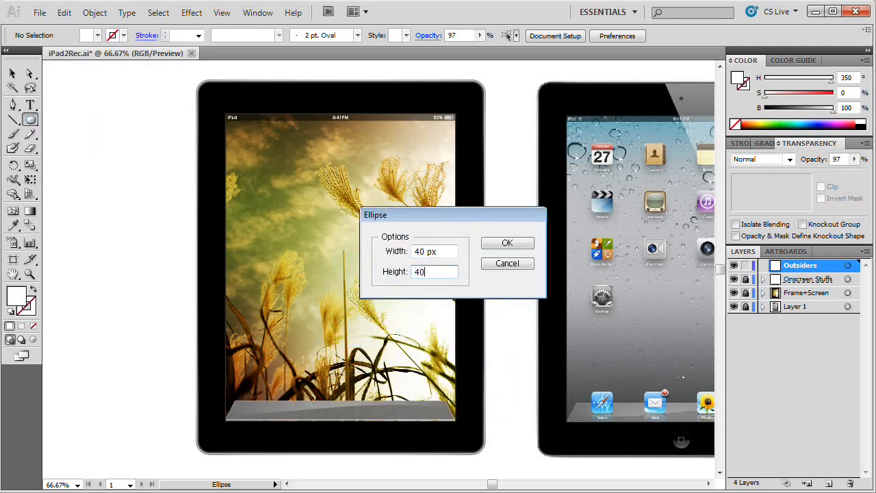
pyautogui.click(505, 243)
# Step: Move the white circle onto the reference iPad's home button
pyautogui.press('v')
pyautogui.moveTo(329, 357); pyautogui.dragTo(677, 436)
pyautogui.press('z')
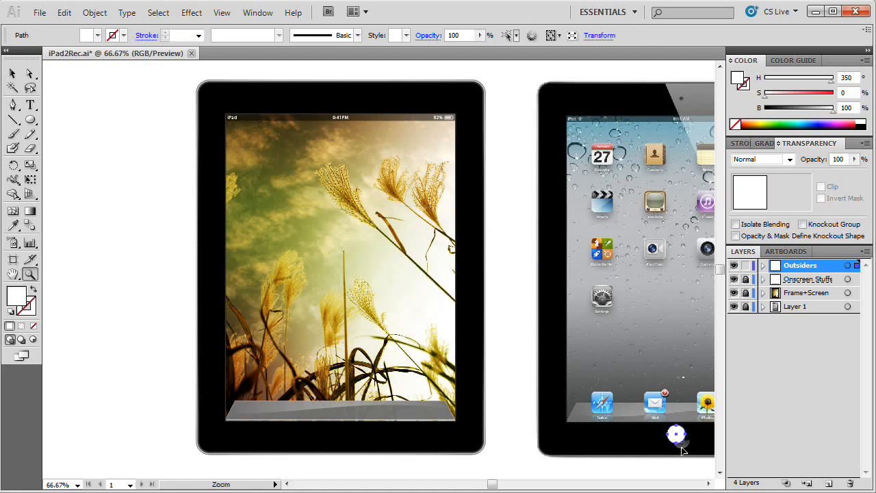
pyautogui.click(680, 442)
pyautogui.click(680, 442)
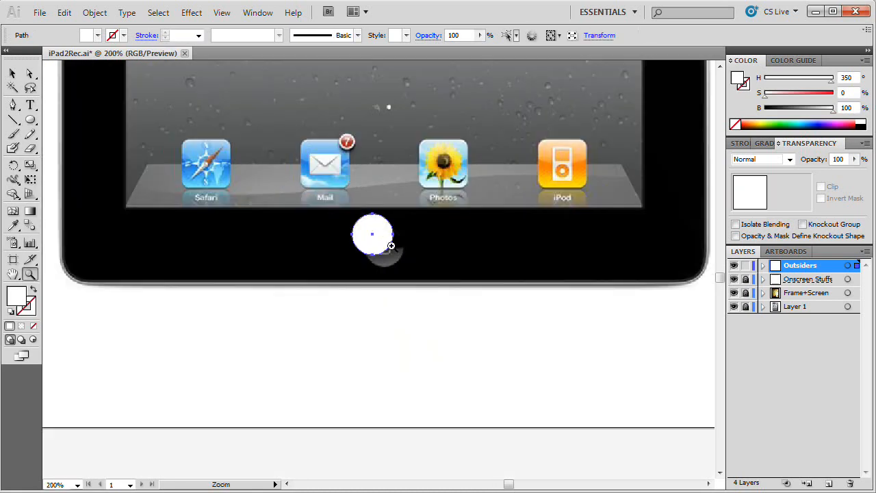
pyautogui.click(385, 248)
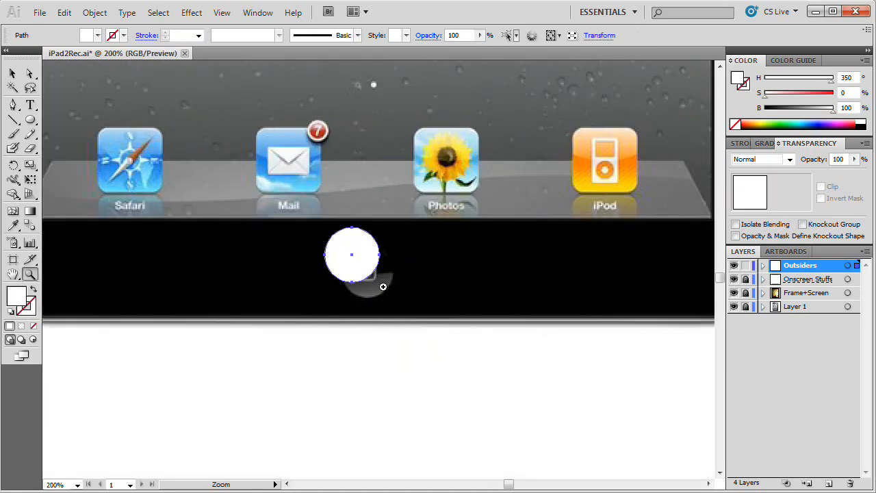
pyautogui.click(358, 286)
pyautogui.press('v')
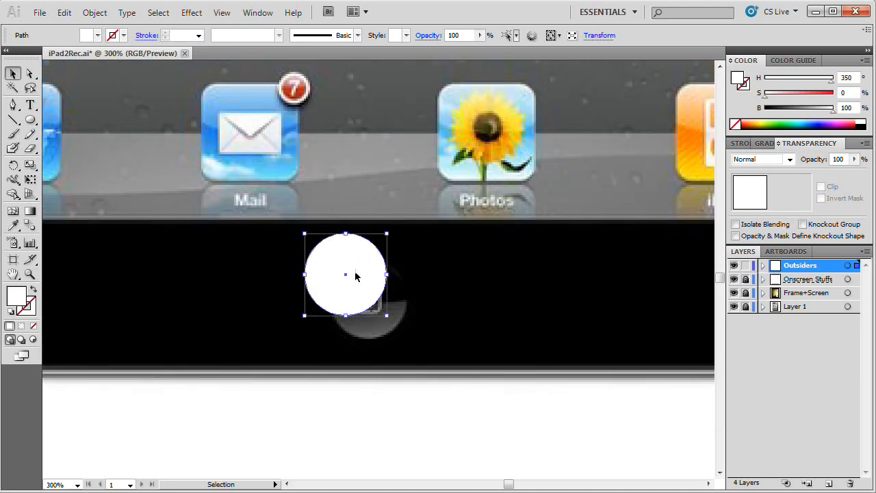
pyautogui.moveTo(351, 274); pyautogui.dragTo(382, 289)
# Step: Swap the circle's white fill to its stroke and line the outline up with the reference home button
pyautogui.hotkey('shift', 'x')
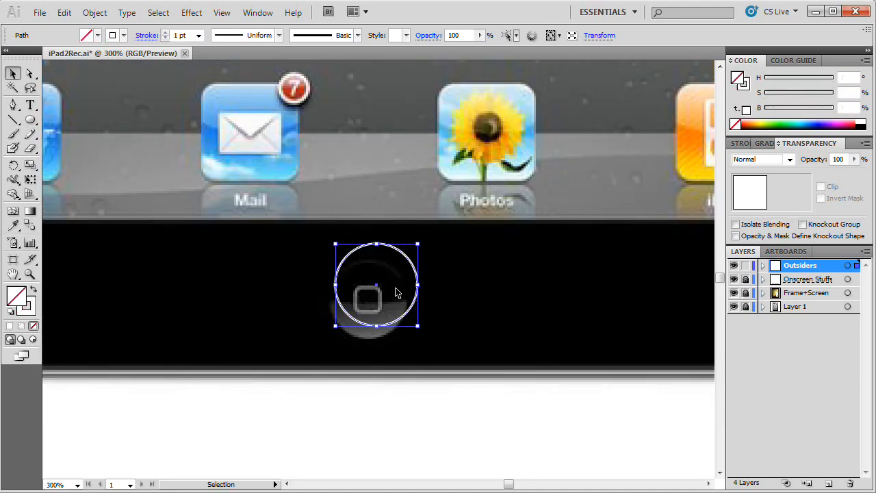
pyautogui.moveTo(399, 270); pyautogui.dragTo(397, 268)
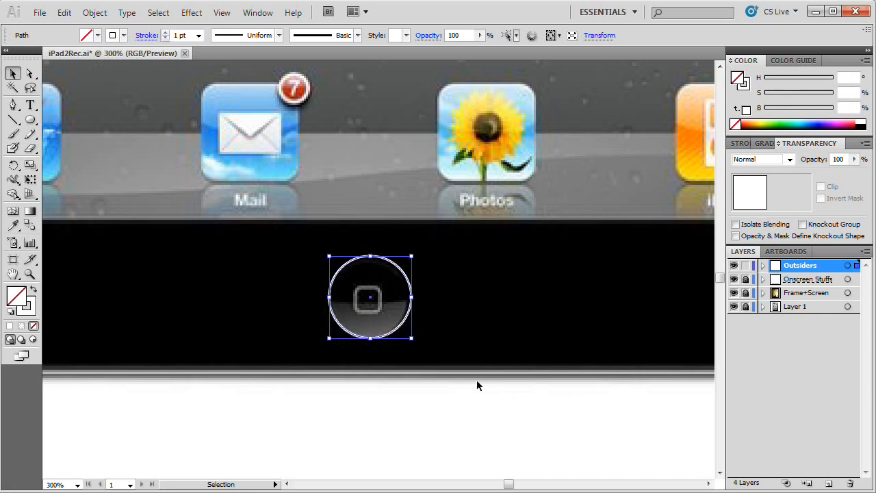
pyautogui.press('Left')
pyautogui.click(407, 425)
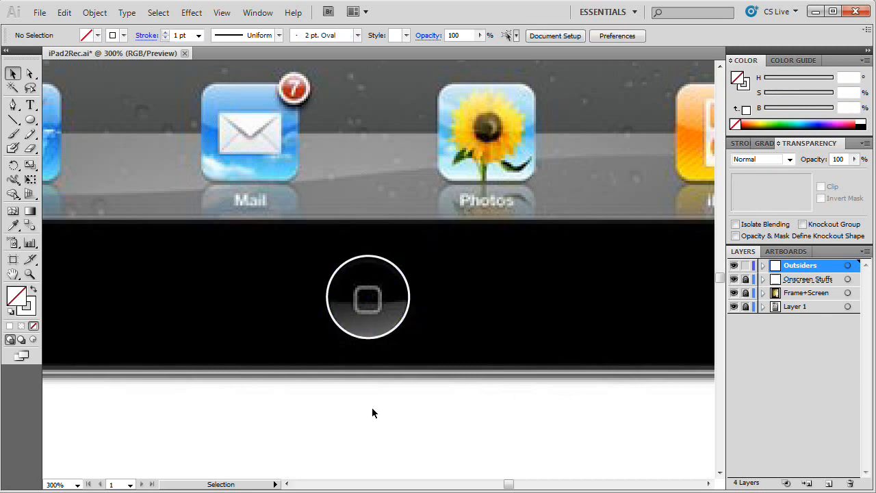
# Step: Swap the circle's stroke back to a white fill and nudge it slightly right and down
pyautogui.click(405, 314)
pyautogui.hotkey('shift', 'x')
pyautogui.press('Right')
pyautogui.press('Down')
pyautogui.click(535, 472)
# Step: Place the white circle on the drawn iPad's bottom bezel, below the glossy dock shelf
pyautogui.click(371, 302)
pyautogui.hotkey('ctrl', 'c')
pyautogui.hotkey('ctrl', '-')
pyautogui.hotkey('ctrl', '-')
pyautogui.moveTo(281, 326); pyautogui.dragTo(464, 343)
pyautogui.moveTo(560, 289); pyautogui.dragTo(65, 280)
pyautogui.moveTo(91, 326); pyautogui.dragTo(607, 401)
pyautogui.moveTo(581, 357); pyautogui.dragTo(290, 369)
pyautogui.moveTo(349, 392); pyautogui.dragTo(483, 397)
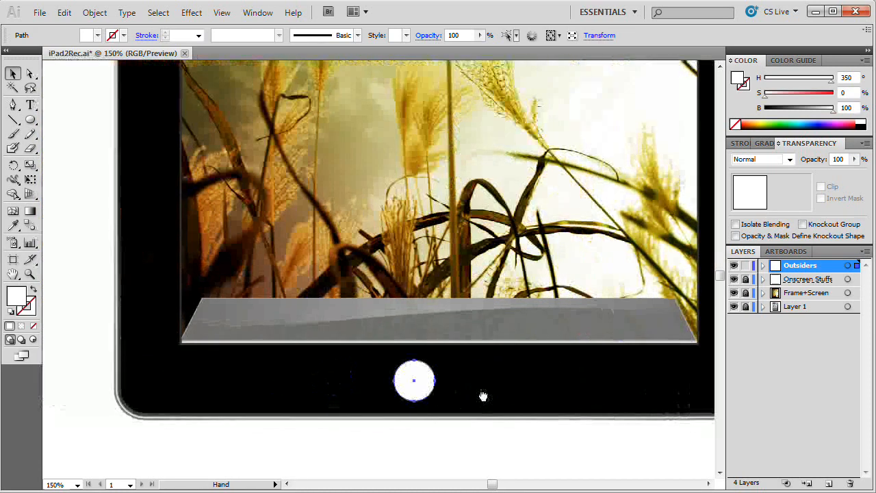
# Step: Unlock the Frame+Screen layer and centre the circle horizontally on the black bezel path, using the bezel as key object
pyautogui.click(745, 292)
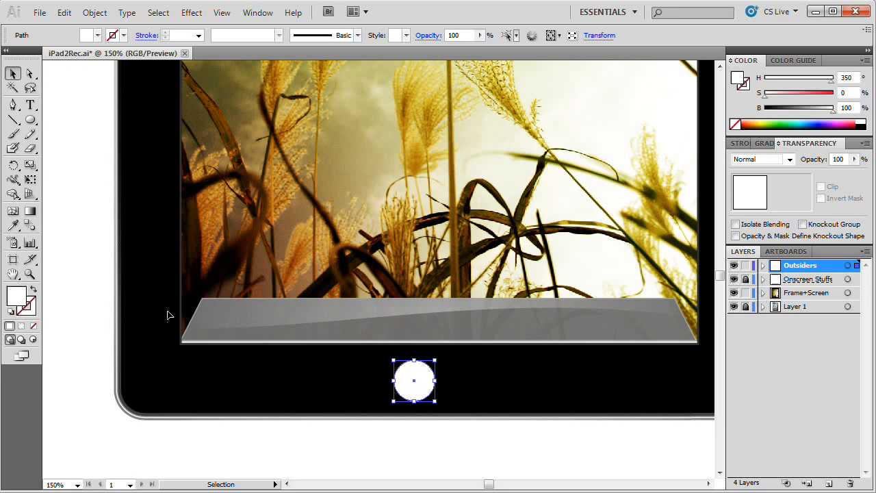
pyautogui.keyDown('shift'); pyautogui.click(135, 377); pyautogui.keyUp('shift')
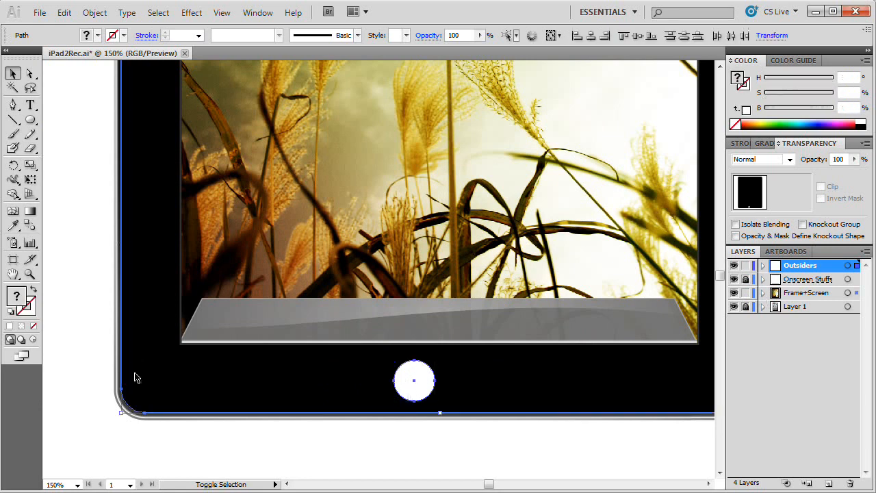
pyautogui.click(257, 12)
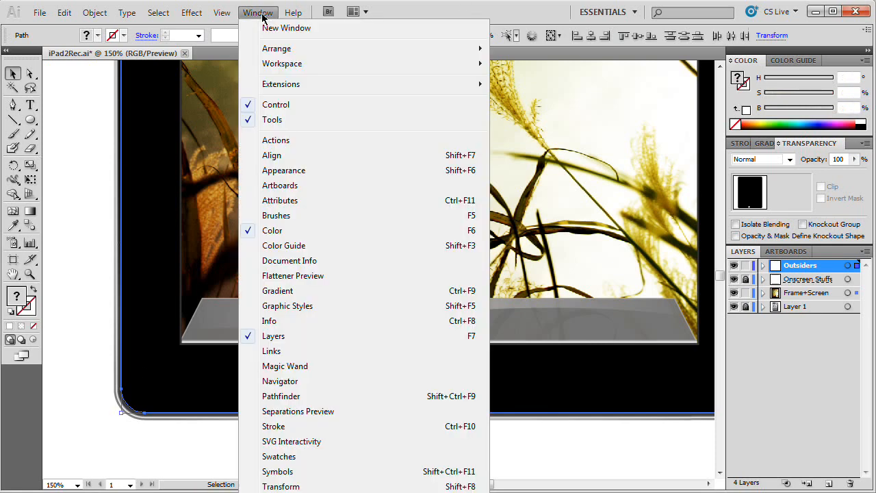
pyautogui.click(298, 161)
pyautogui.moveTo(365, 93); pyautogui.dragTo(185, 101)
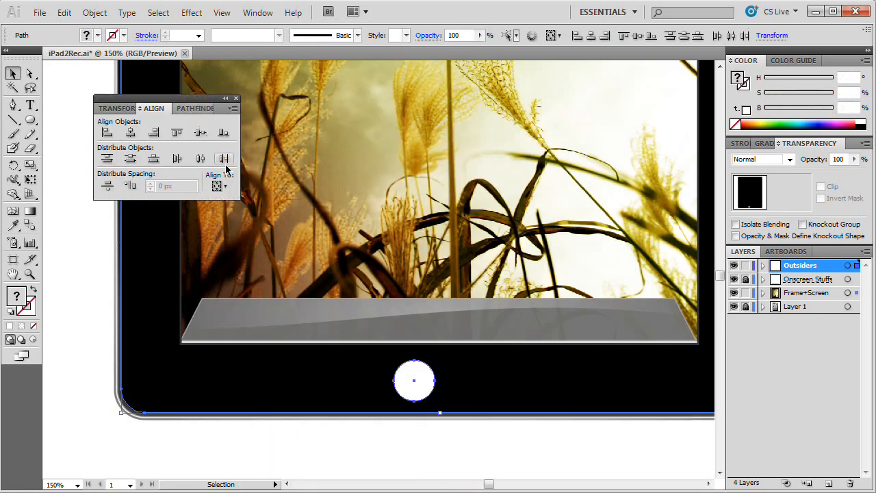
pyautogui.click(216, 186)
pyautogui.click(249, 218)
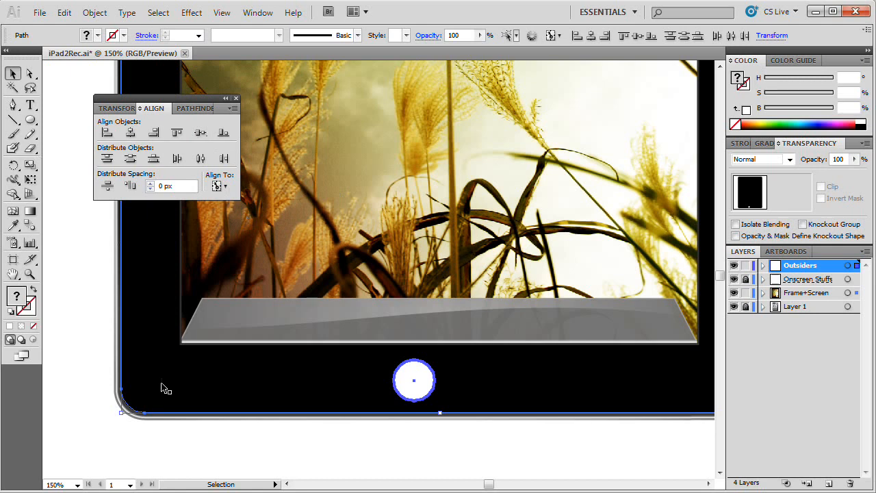
pyautogui.click(135, 399)
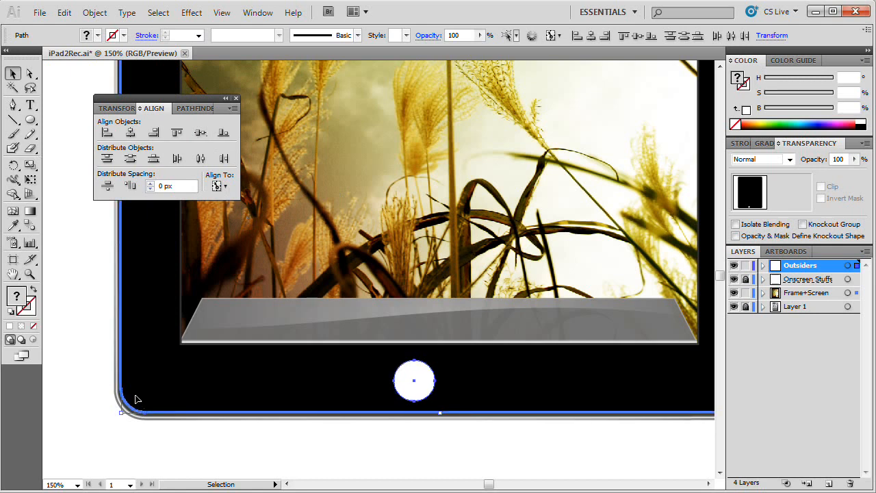
pyautogui.click(130, 132)
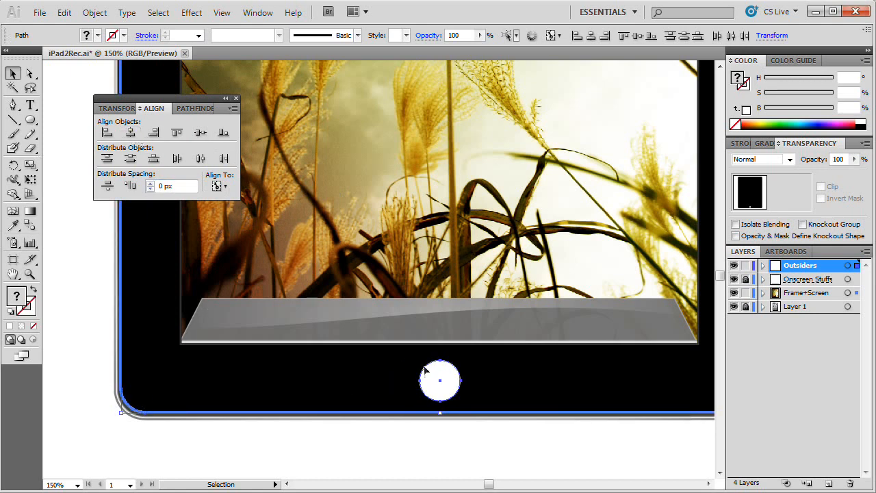
pyautogui.click(236, 98)
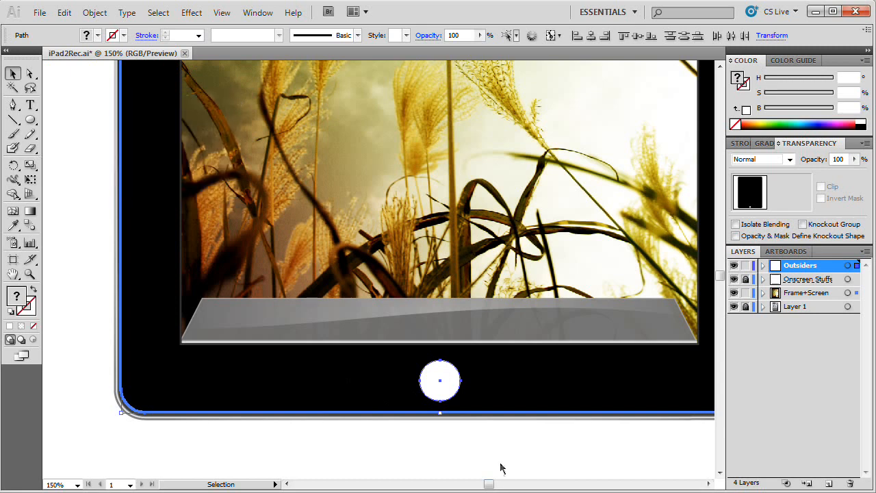
# Step: Lock the Frame+Screen layer again and nudge the circle slightly upward
pyautogui.click(492, 445)
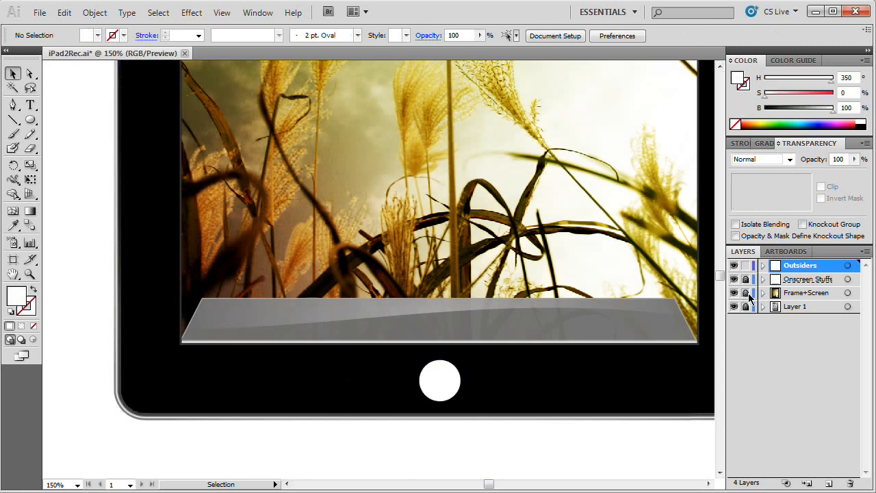
pyautogui.click(442, 378)
pyautogui.press('Up')
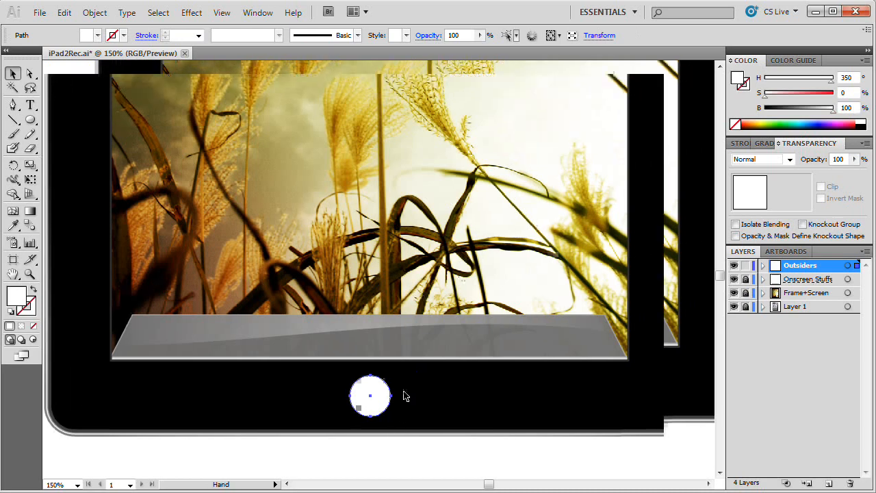
pyautogui.moveTo(474, 378); pyautogui.dragTo(405, 395)
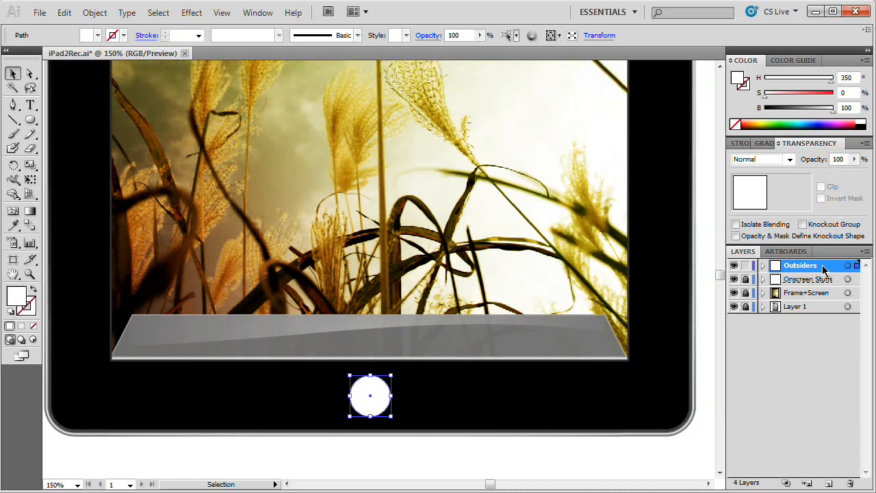
# Step: Apply the last-used radial gradient as the circle's fill, with the gradient settings placed over the artwork
pyautogui.click(765, 145)
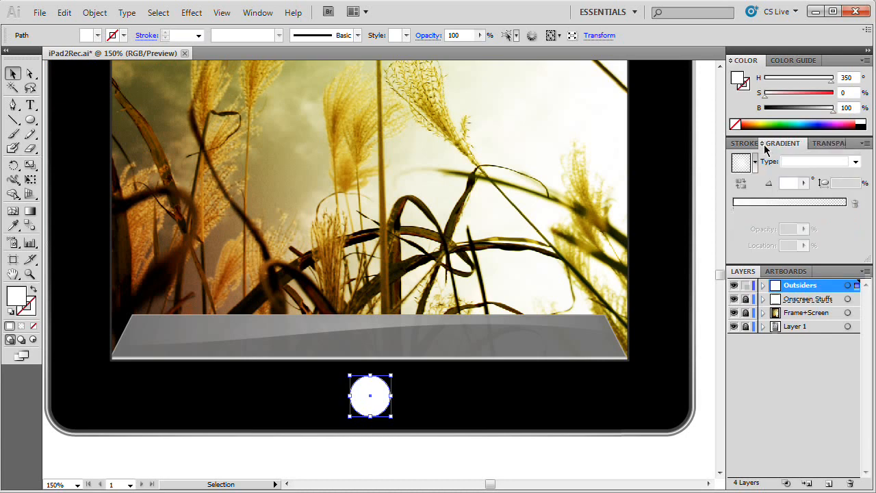
pyautogui.moveTo(852, 144)
pyautogui.mouseDown()
pyautogui.moveTo(412, 187)
pyautogui.moveTo(278, 104)
pyautogui.mouseUp()
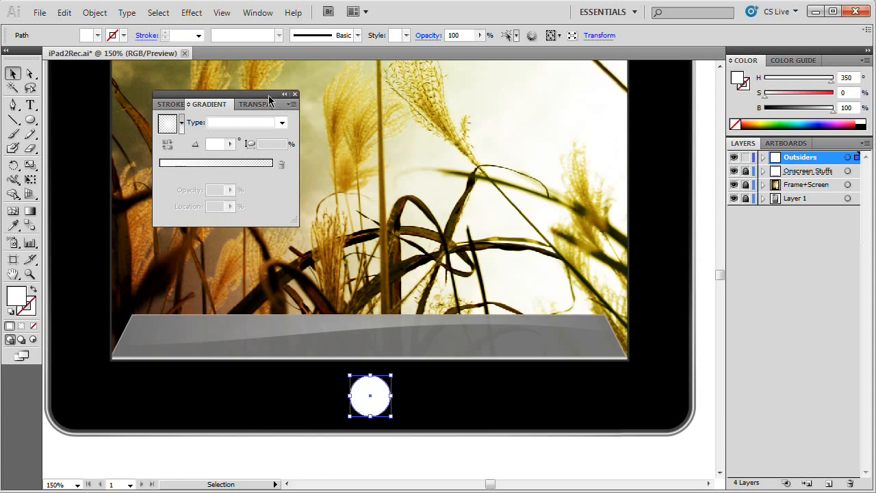
pyautogui.moveTo(269, 94); pyautogui.dragTo(327, 100)
pyautogui.press('.')
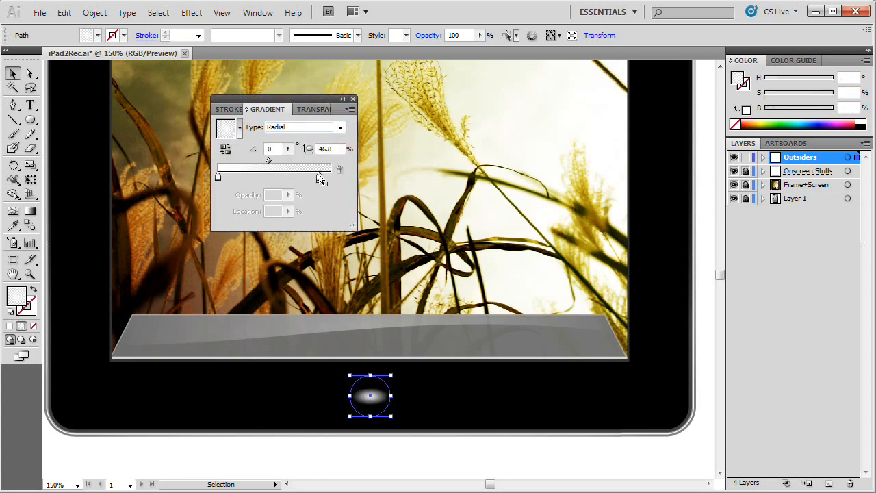
# Step: Set the gradient's end stop to location 100%, opacity 100% and black
pyautogui.moveTo(319, 177); pyautogui.dragTo(331, 178)
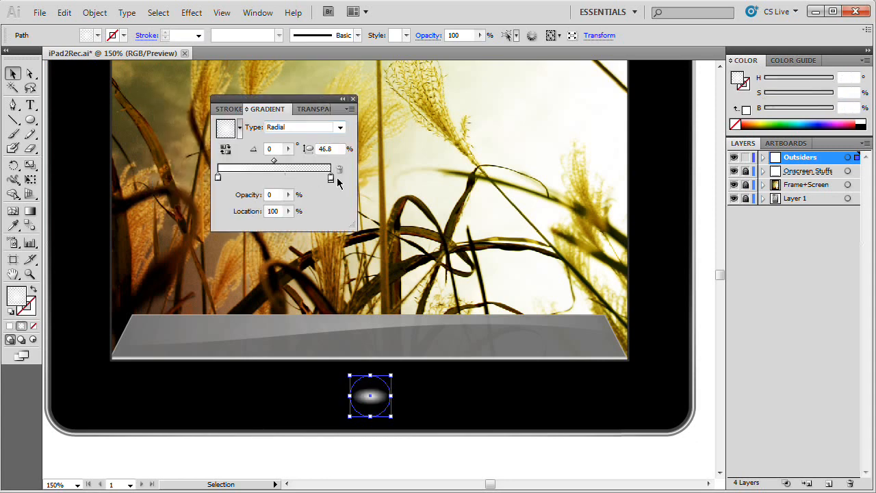
pyautogui.click(290, 197)
pyautogui.moveTo(283, 207); pyautogui.dragTo(304, 211)
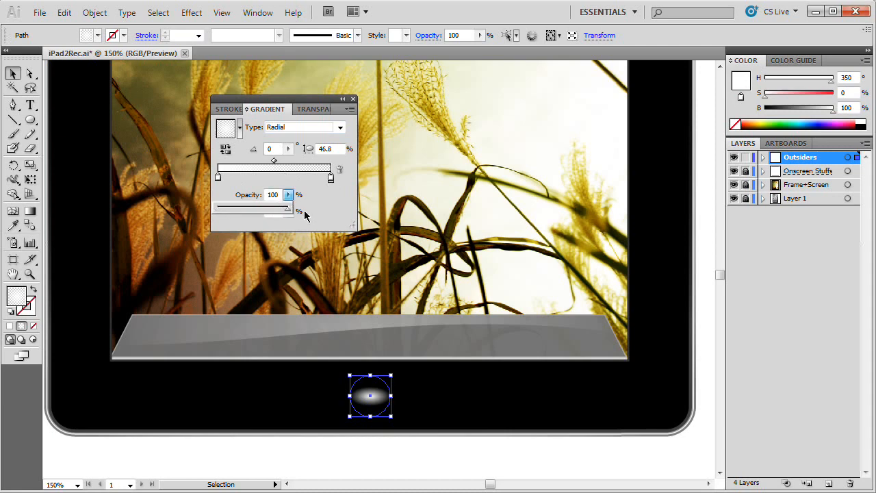
pyautogui.click(332, 178)
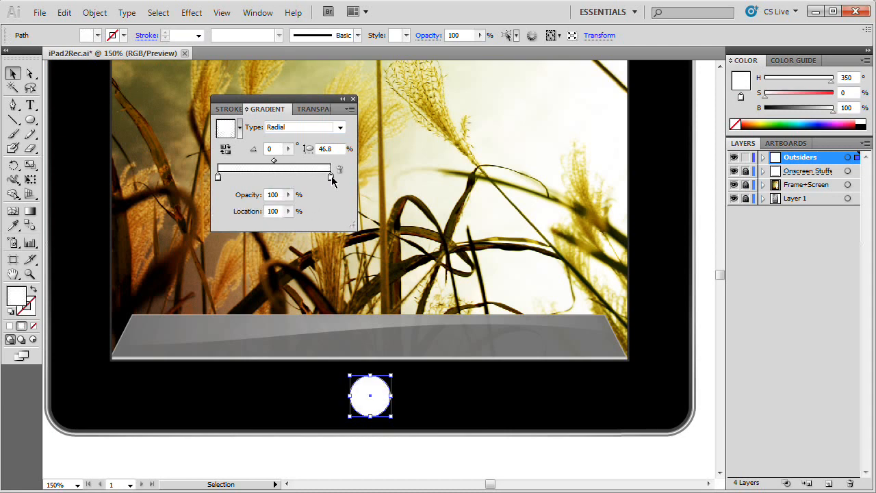
pyautogui.doubleClick(331, 178)
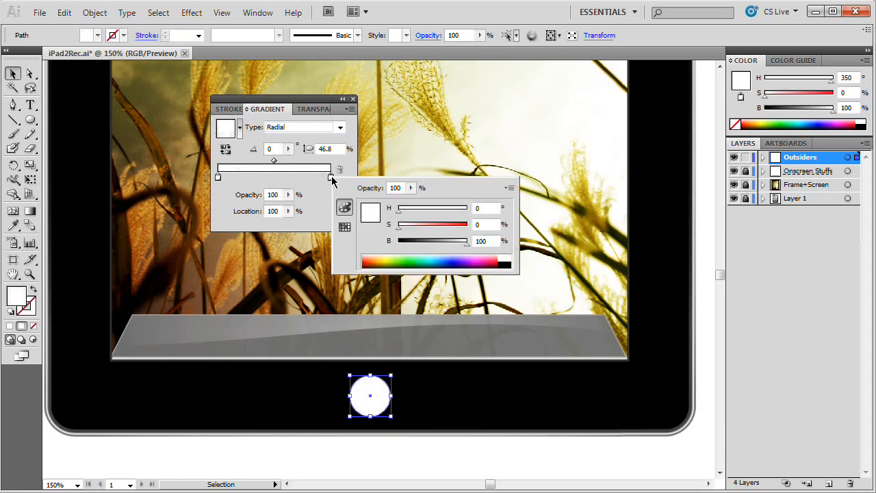
pyautogui.click(505, 264)
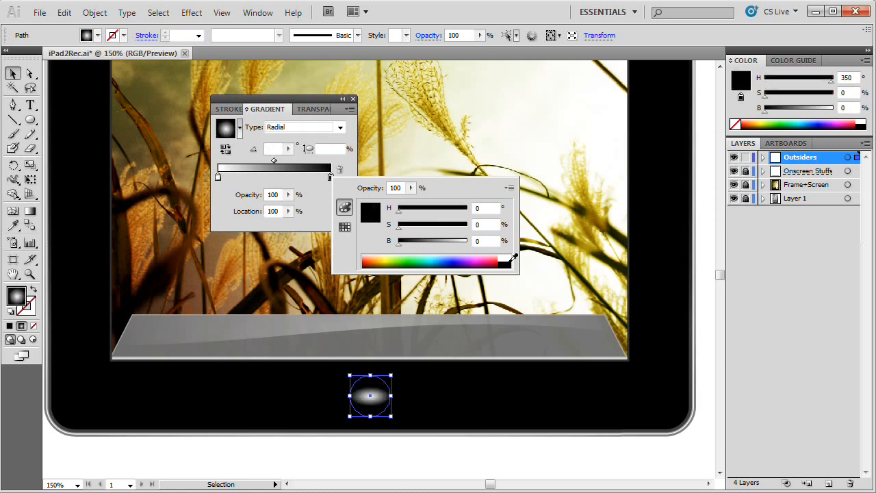
# Step: Change the circle's gradient to Linear with an angle of 90°
pyautogui.click(291, 129)
pyautogui.click(288, 150)
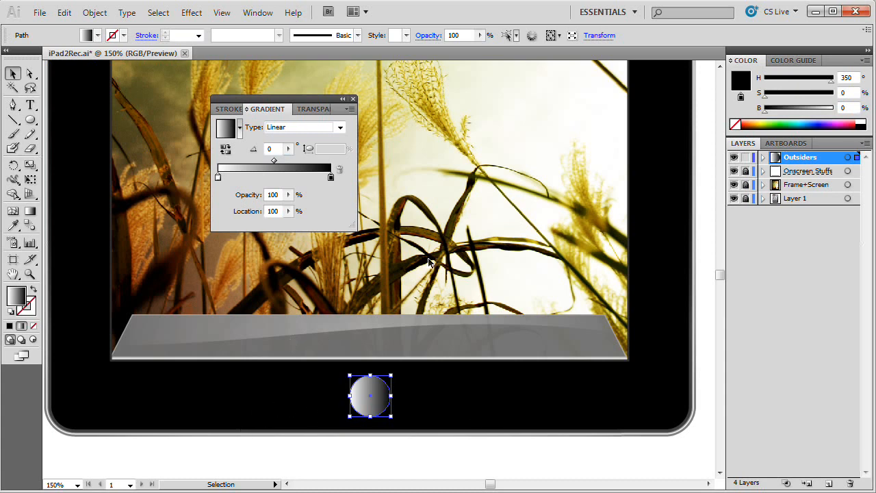
pyautogui.click(271, 149)
pyautogui.write('90')
pyautogui.press('Tab')
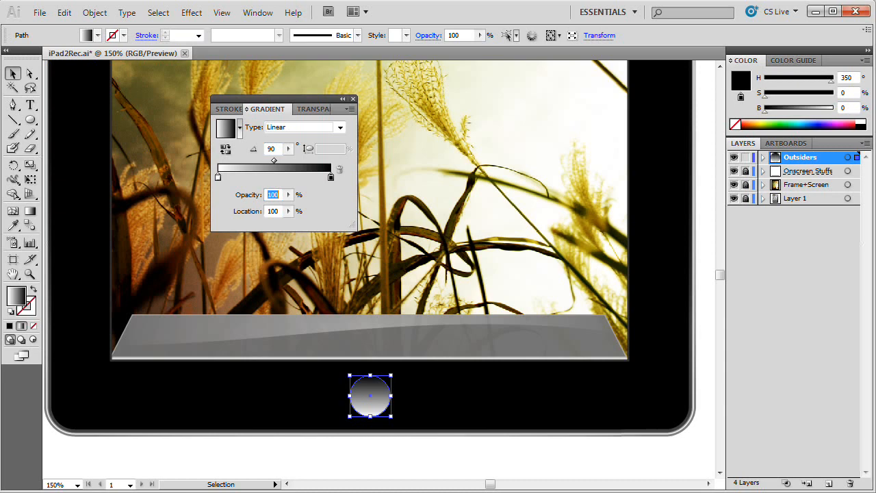
pyautogui.moveTo(322, 102); pyautogui.dragTo(297, 96)
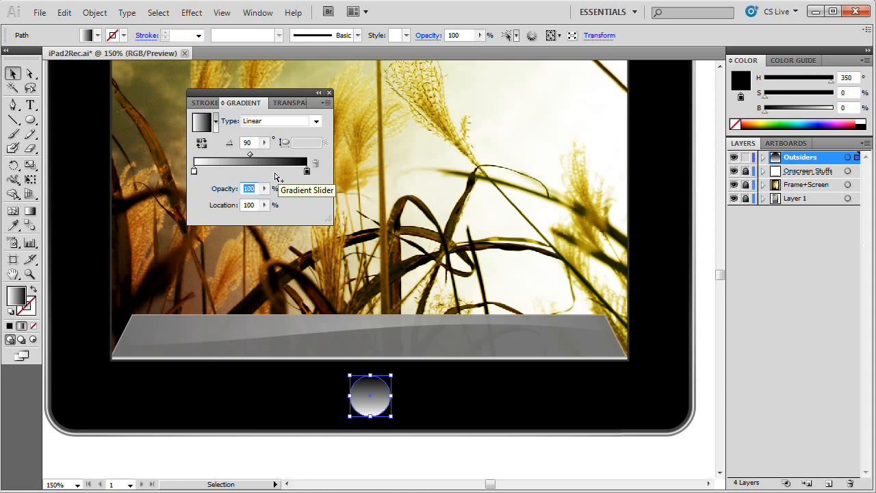
# Step: Move the gradient's black stop to about 51% and set the circle's opacity to 40%
pyautogui.click(307, 174)
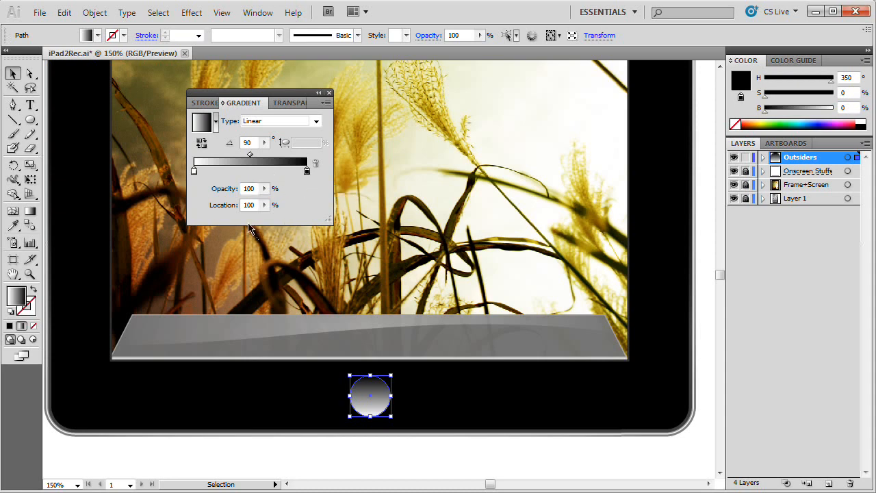
pyautogui.moveTo(306, 173); pyautogui.dragTo(252, 171)
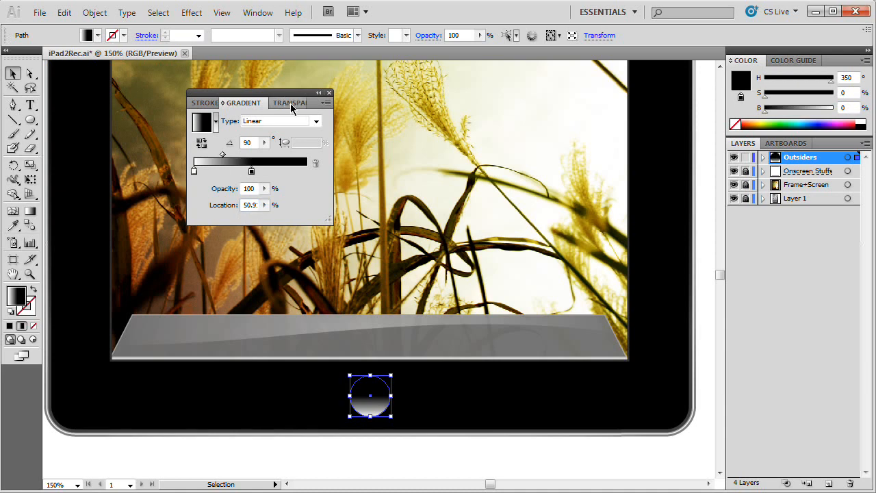
pyautogui.click(291, 104)
pyautogui.click(305, 118)
pyautogui.write('40')
pyautogui.press('Return')
pyautogui.click(377, 470)
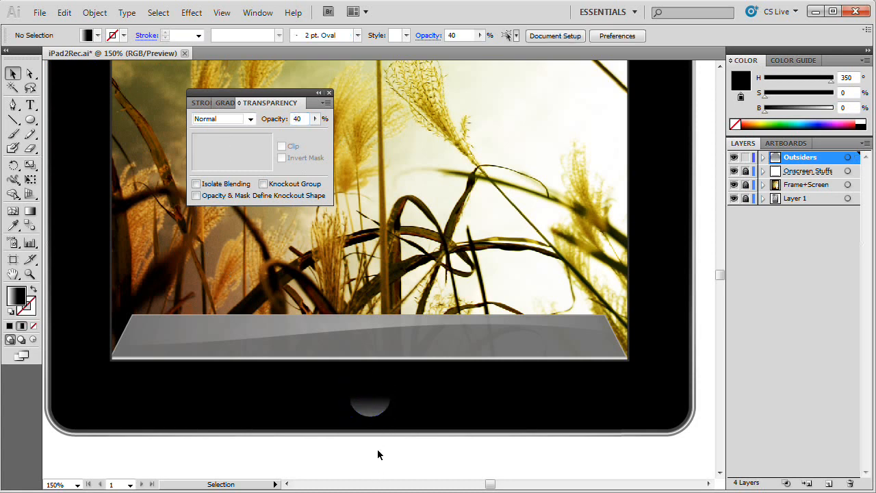
# Step: Move the transparency settings closer to the centre of the canvas, above the home button circle
pyautogui.click(380, 401)
pyautogui.click(381, 465)
pyautogui.click(375, 408)
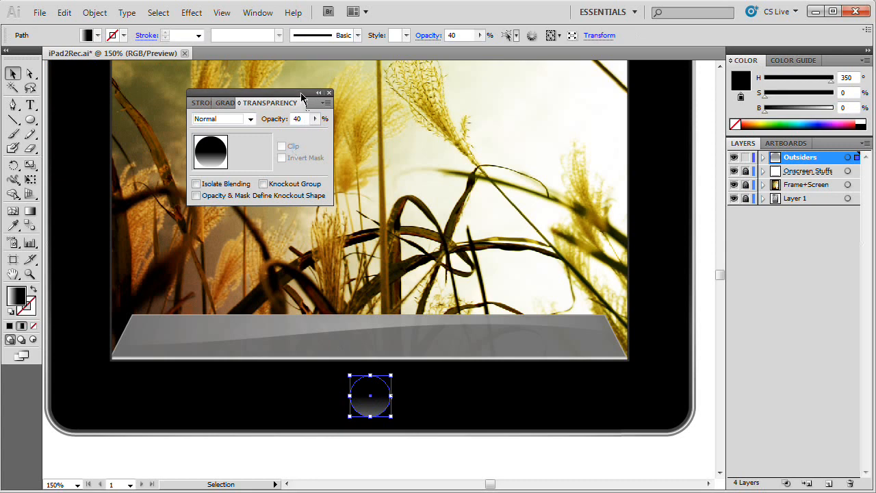
pyautogui.click(329, 92)
pyautogui.moveTo(457, 111)
pyautogui.mouseDown()
pyautogui.moveTo(479, 126)
pyautogui.moveTo(452, 99)
pyautogui.mouseUp()
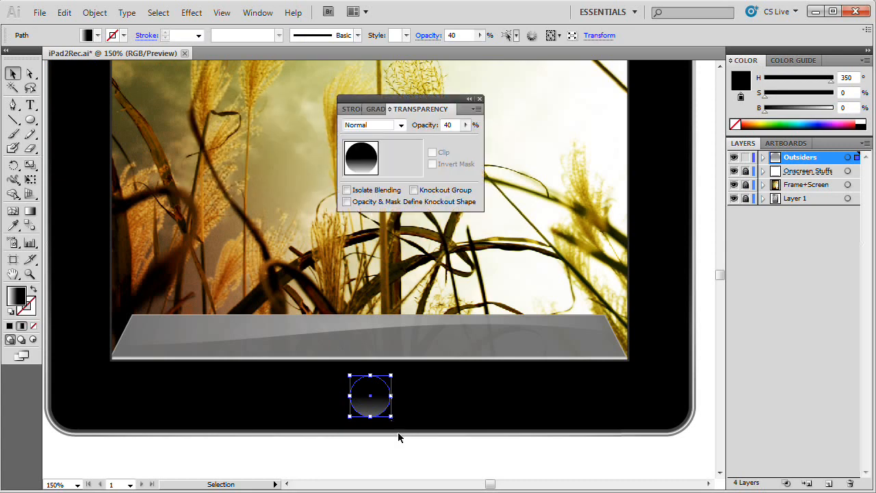
pyautogui.click(379, 438)
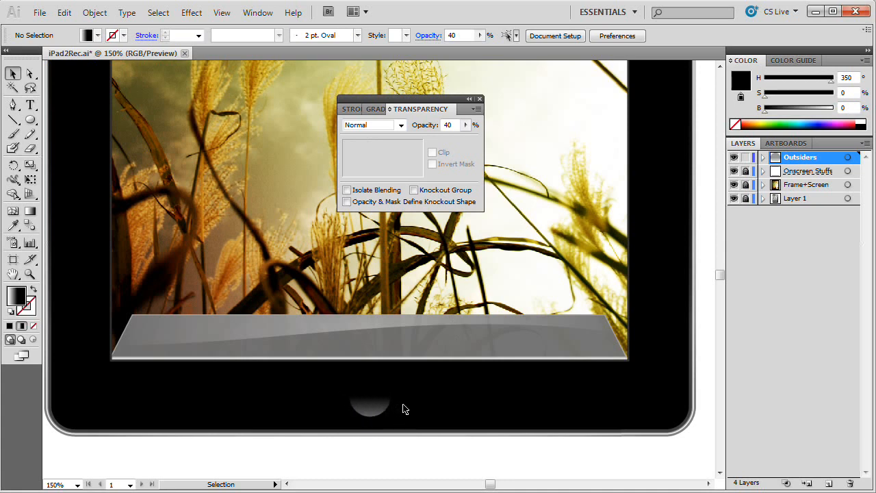
# Step: Copy the home button circle and add an opacity mask to it with clipping turned off
pyautogui.click(381, 402)
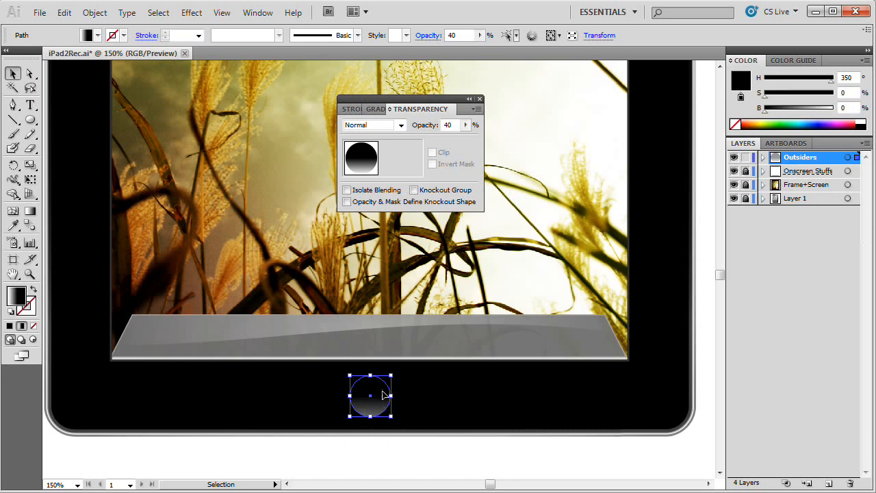
pyautogui.press('a')
pyautogui.press('v')
pyautogui.doubleClick(396, 164)
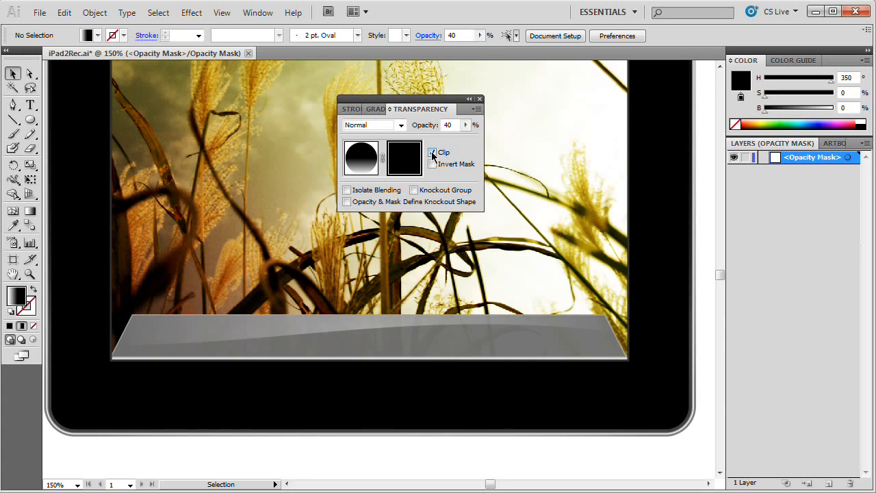
pyautogui.click(432, 153)
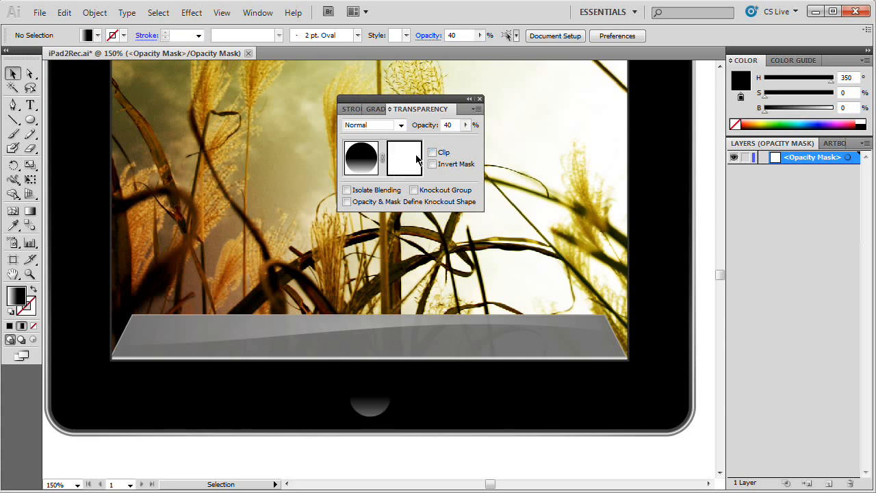
# Step: Paste the circle in place inside the opacity mask with 100% opacity and a solid black fill
pyautogui.hotkey('ctrl', 'f')
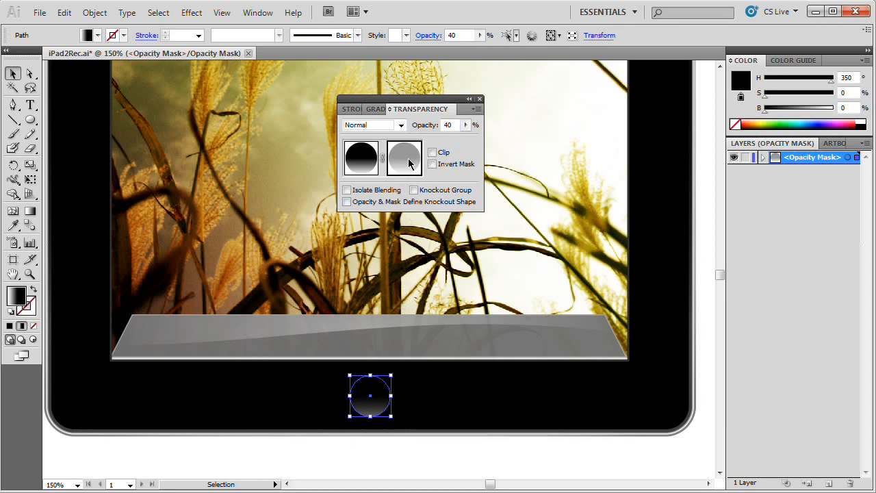
pyautogui.click(449, 125)
pyautogui.write('100')
pyautogui.press('Return')
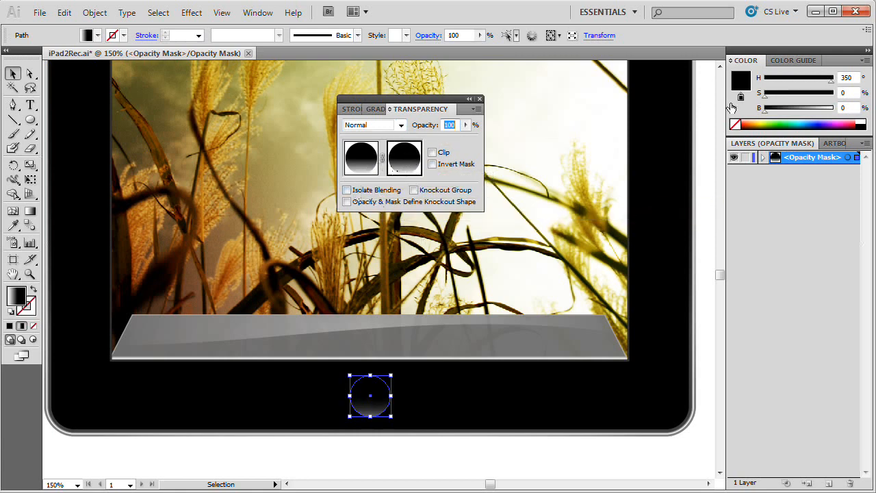
pyautogui.click(10, 326)
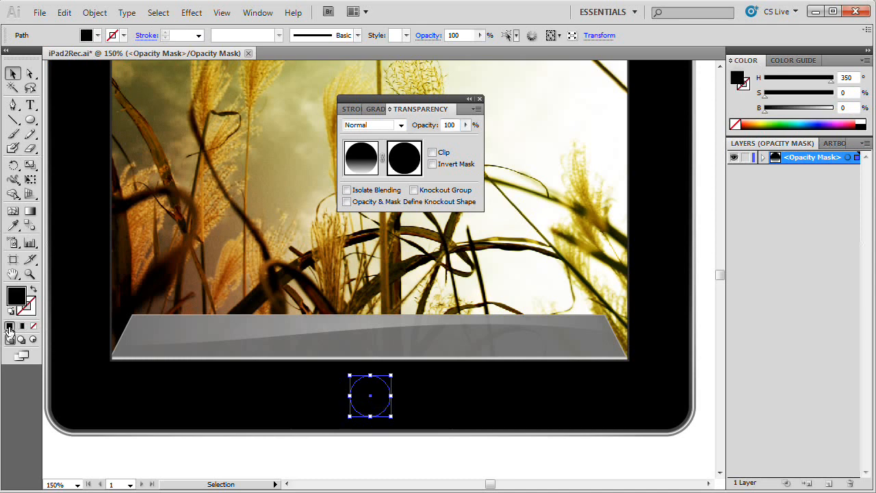
# Step: Move the black mask circle straight up and widen it symmetrically into an ellipse covering the upper part of the button
pyautogui.moveTo(374, 388); pyautogui.dragTo(375, 374)
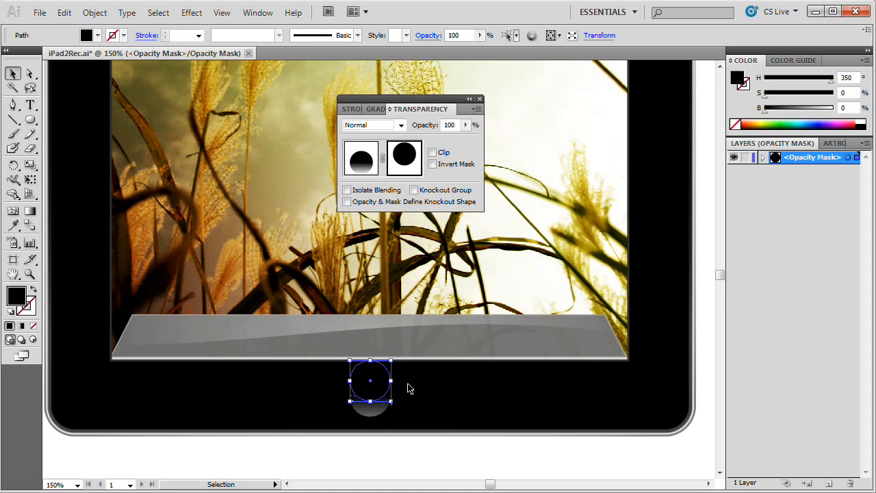
pyautogui.click(425, 457)
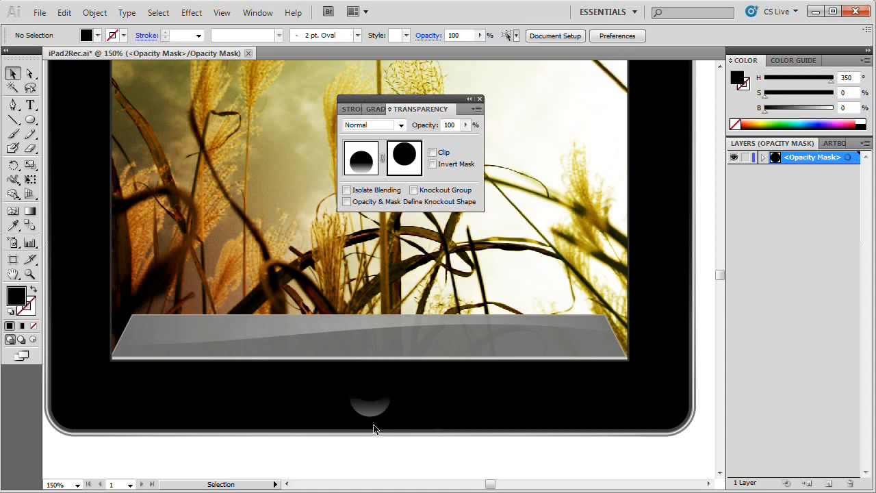
pyautogui.click(370, 388)
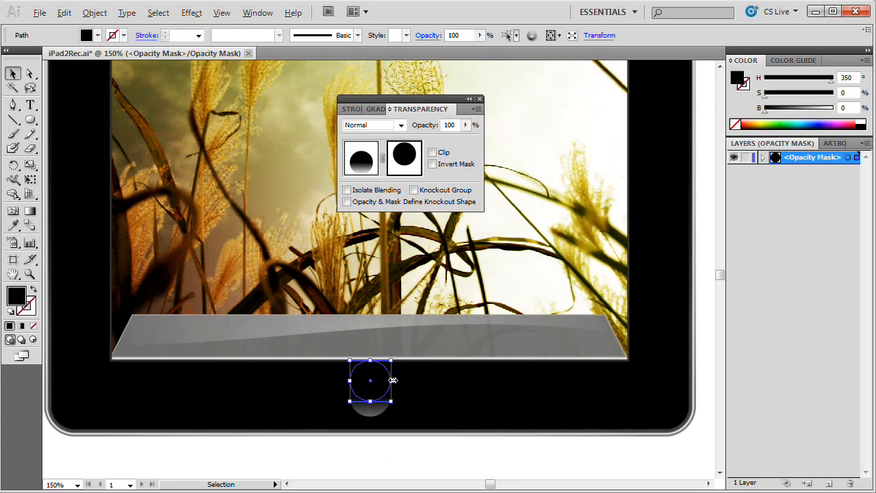
pyautogui.moveTo(390, 382); pyautogui.dragTo(415, 378)
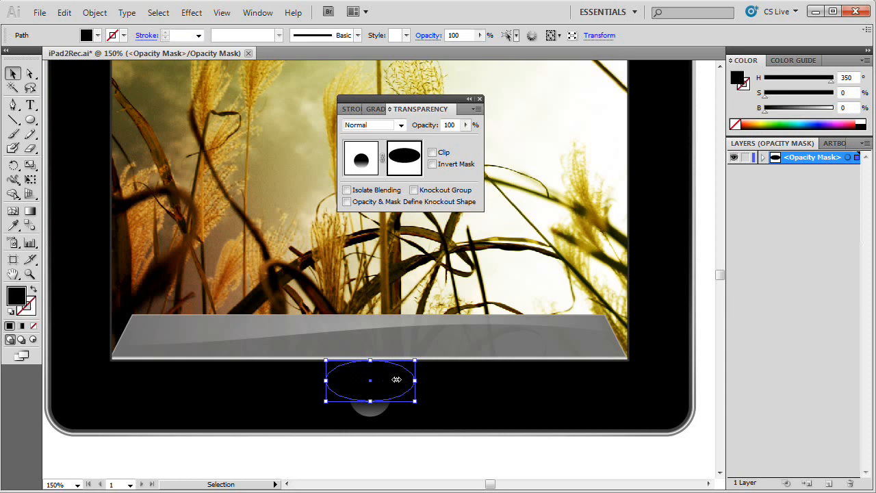
pyautogui.click(385, 457)
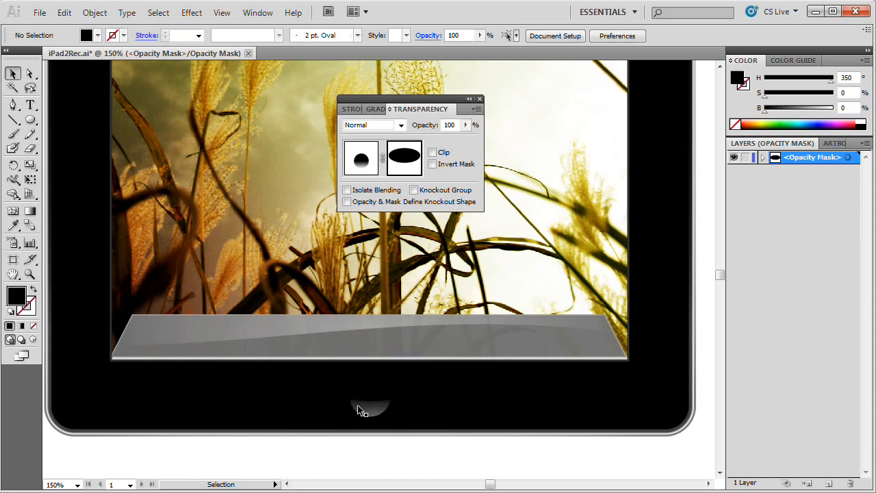
pyautogui.click(381, 390)
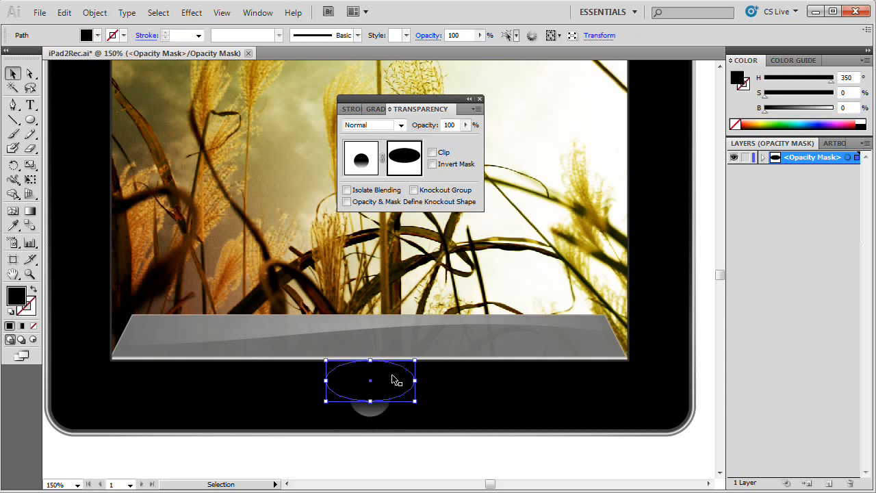
# Step: Leave opacity mask editing for the circle artwork and move the transparency settings aside
pyautogui.click(362, 159)
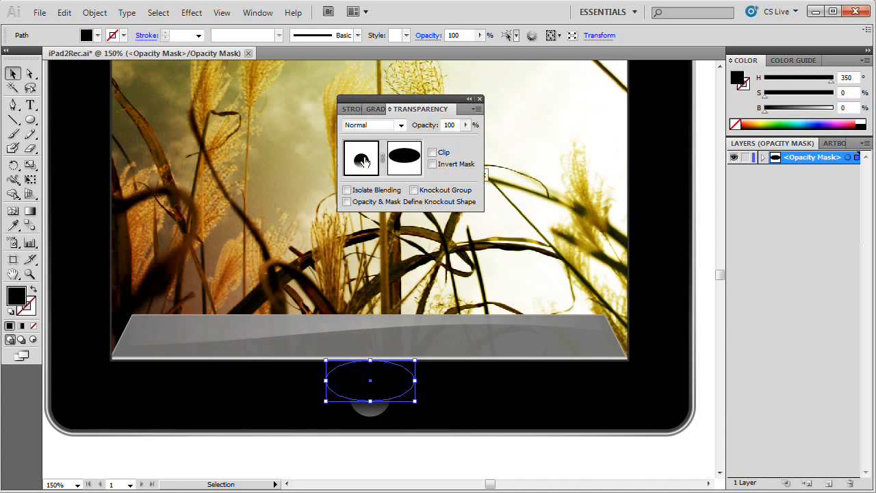
pyautogui.click(384, 462)
pyautogui.click(366, 402)
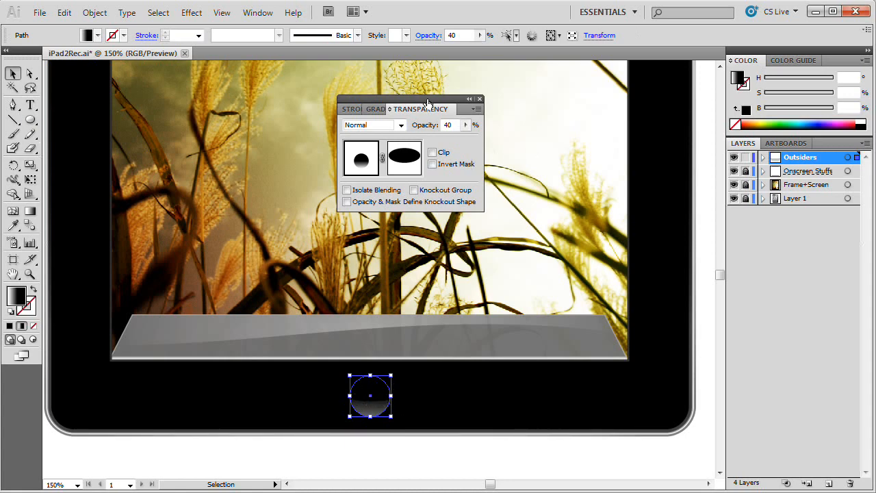
pyautogui.moveTo(424, 104); pyautogui.dragTo(494, 111)
# Step: With nothing selected, prepare the Rounded Rectangle tool with no fill and a 1 pt white stroke
pyautogui.moveTo(30, 119); pyautogui.dragTo(84, 141)
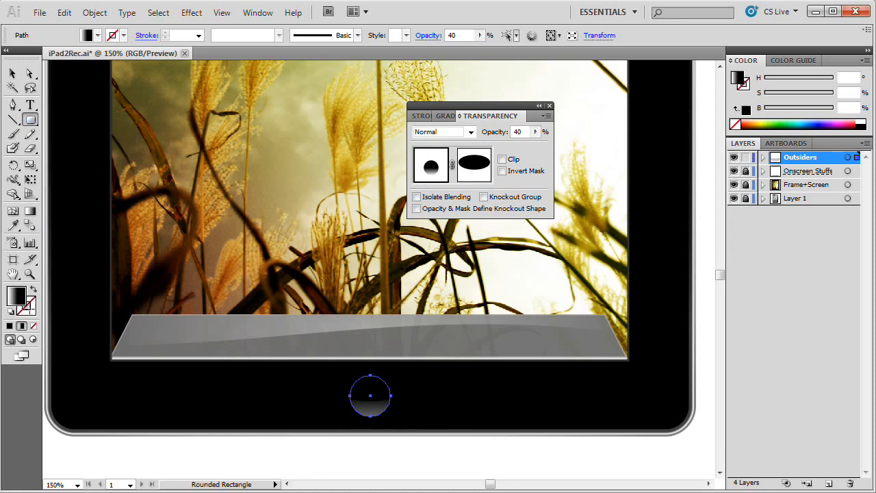
pyautogui.click(161, 15)
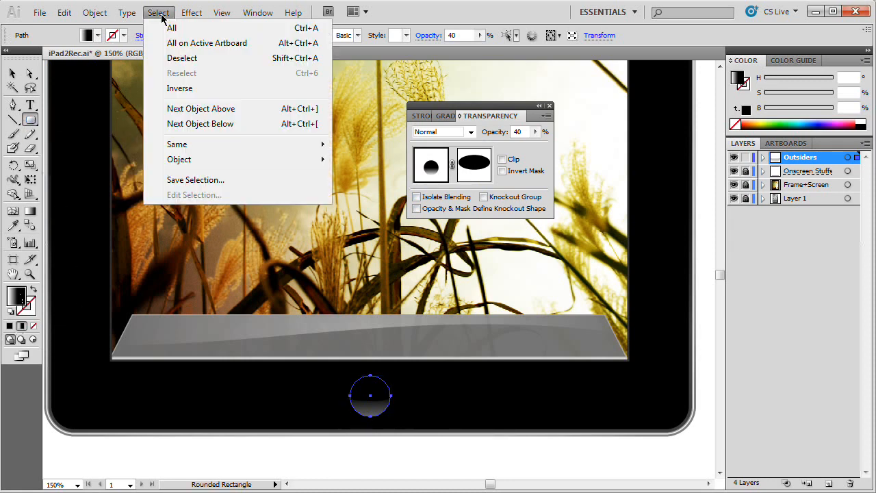
pyautogui.click(183, 58)
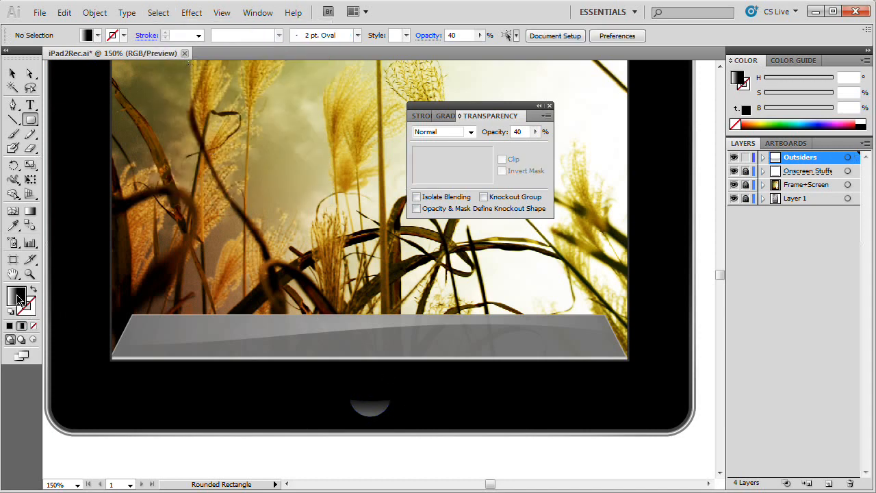
pyautogui.click(9, 326)
pyautogui.moveTo(765, 110); pyautogui.dragTo(834, 117)
pyautogui.click(35, 291)
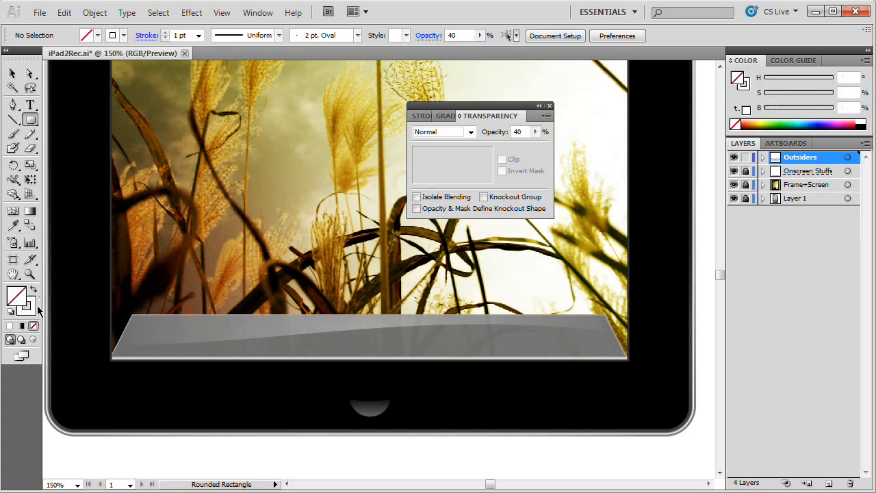
pyautogui.click(30, 309)
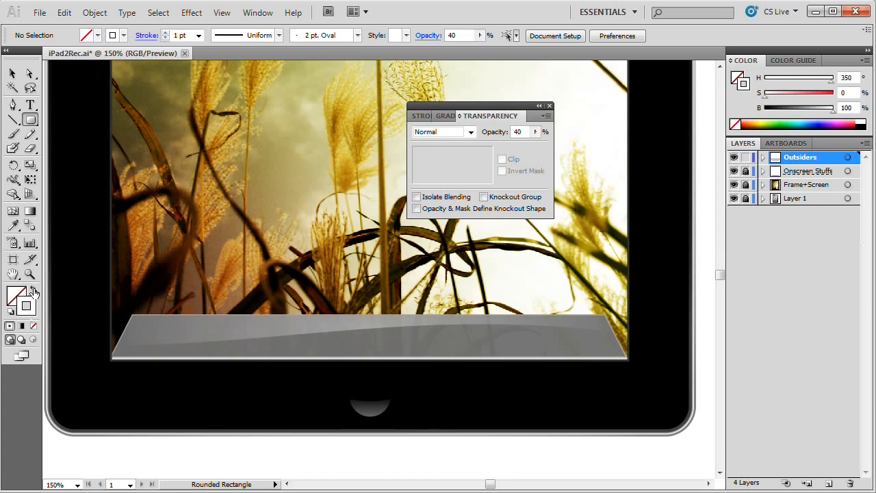
# Step: Draw a small rounded square on the black bezel just beside the home button circle
pyautogui.moveTo(415, 403)
pyautogui.mouseDown()
pyautogui.moveTo(455, 438)
pyautogui.moveTo(438, 427)
pyautogui.moveTo(501, 447)
pyautogui.moveTo(457, 418)
pyautogui.moveTo(431, 431)
pyautogui.moveTo(466, 445)
pyautogui.moveTo(454, 458)
pyautogui.moveTo(463, 447)
pyautogui.moveTo(475, 452)
pyautogui.moveTo(465, 442)
pyautogui.moveTo(477, 459)
pyautogui.moveTo(424, 413)
pyautogui.mouseUp()
pyautogui.moveTo(421, 408)
pyautogui.mouseDown()
pyautogui.moveTo(424, 415)
pyautogui.moveTo(418, 406)
pyautogui.mouseUp()
pyautogui.moveTo(416, 406); pyautogui.dragTo(416, 406)
pyautogui.press('v')
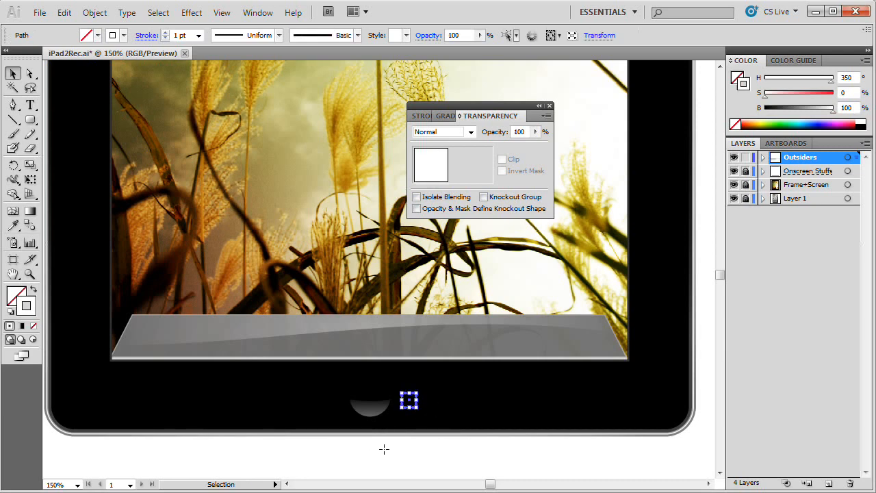
pyautogui.click(383, 448)
pyautogui.click(416, 405)
pyautogui.click(370, 411)
# Step: Scale the rounded square down slightly and move it to the middle of the home button circle
pyautogui.press('z')
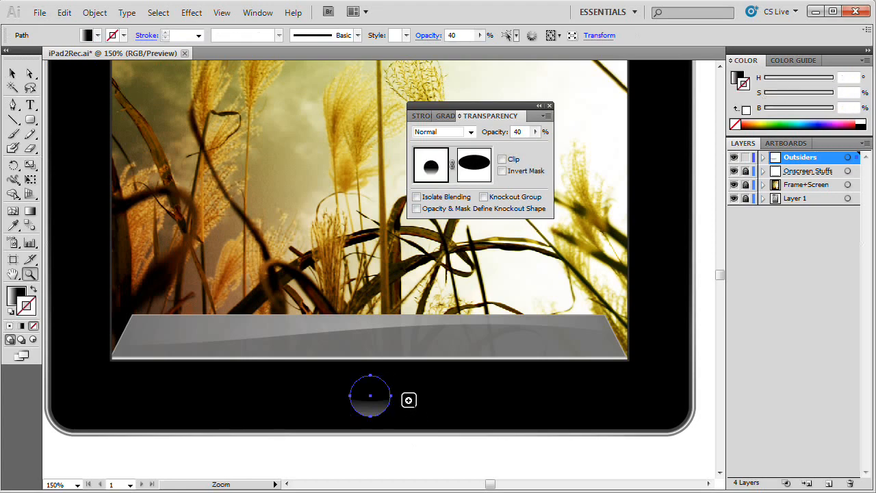
pyautogui.click(408, 399)
pyautogui.click(391, 393)
pyautogui.moveTo(329, 181); pyautogui.dragTo(362, 454)
pyautogui.press('v')
pyautogui.click(410, 388)
pyautogui.click(415, 361)
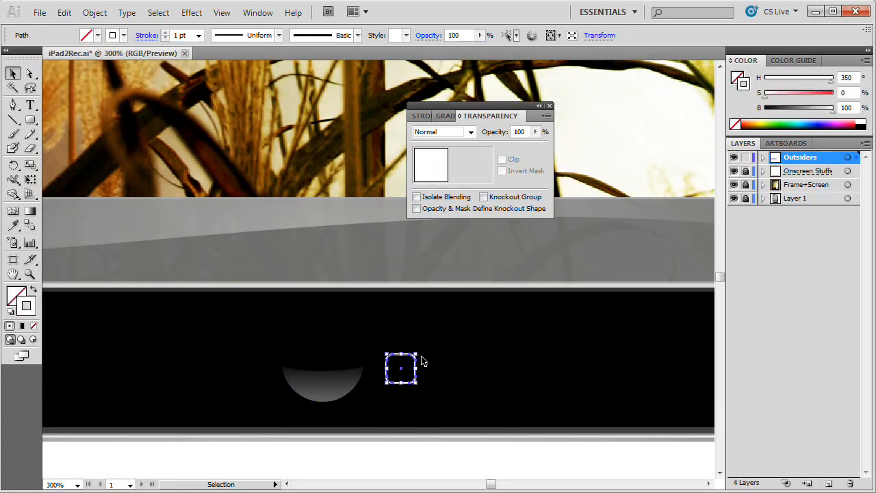
pyautogui.moveTo(411, 356); pyautogui.dragTo(413, 358)
pyautogui.click(411, 387)
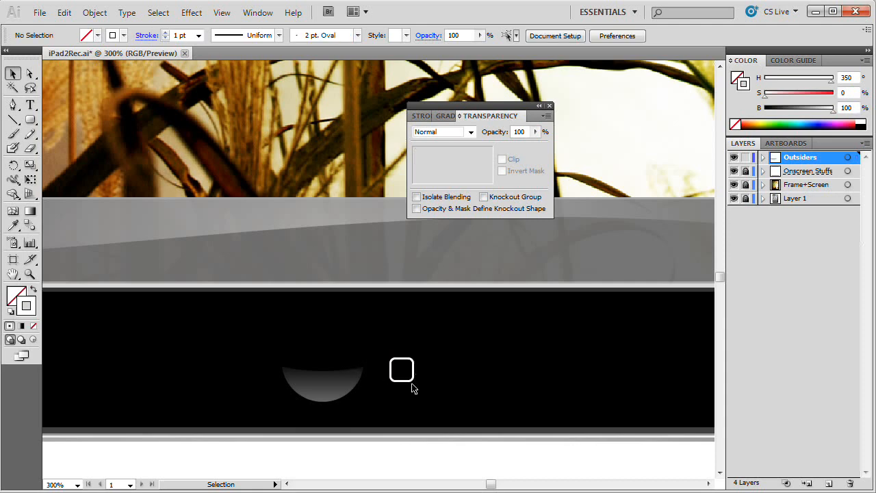
pyautogui.click(334, 369)
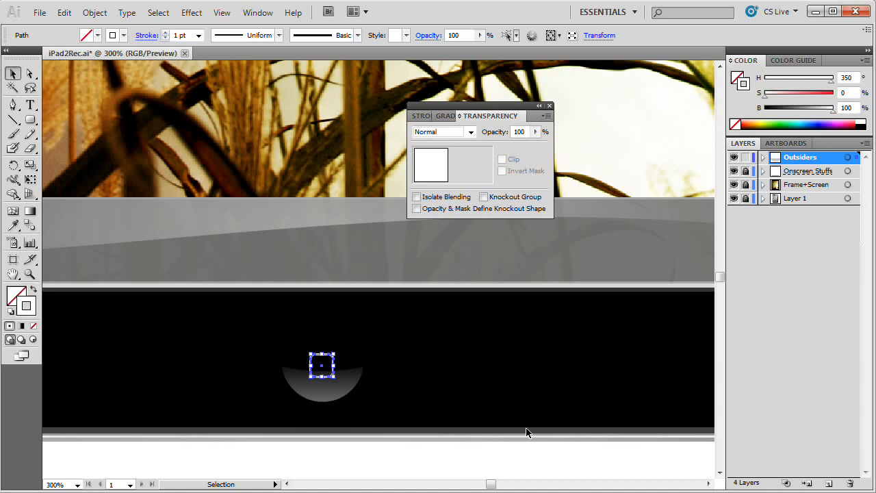
# Step: Set the rounded square's opacity to 60%
pyautogui.click(521, 133)
pyautogui.write('60')
pyautogui.click(483, 472)
# Step: Align the rounded square to the vertical centre of the home button circle, using the circle as the key object
pyautogui.click(333, 376)
pyautogui.keyDown('shift'); pyautogui.click(325, 397); pyautogui.keyUp('shift')
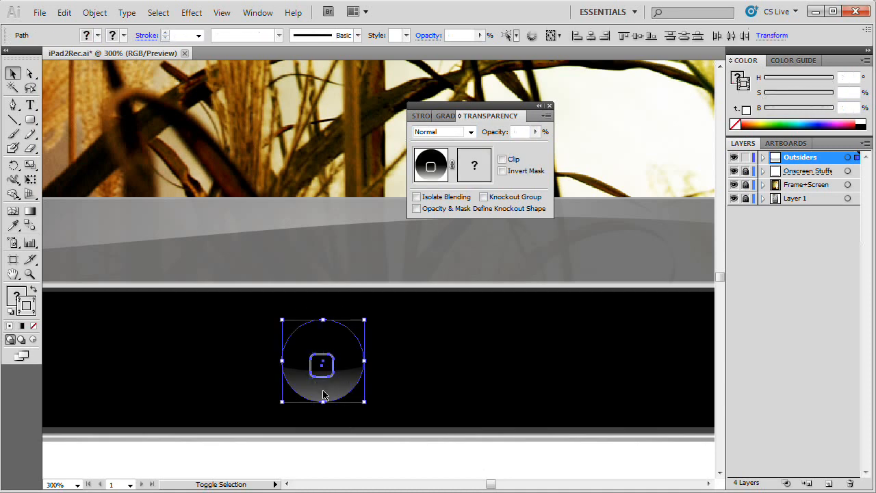
pyautogui.click(258, 12)
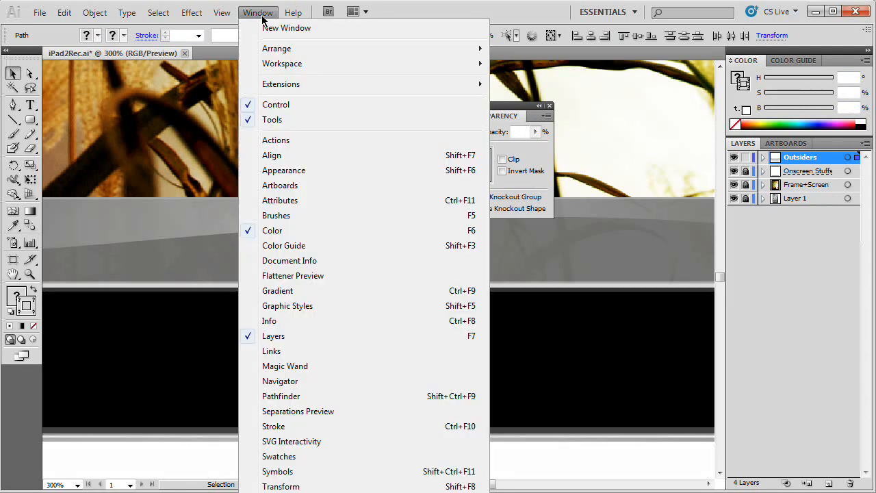
pyautogui.click(279, 156)
pyautogui.click(223, 189)
pyautogui.click(264, 218)
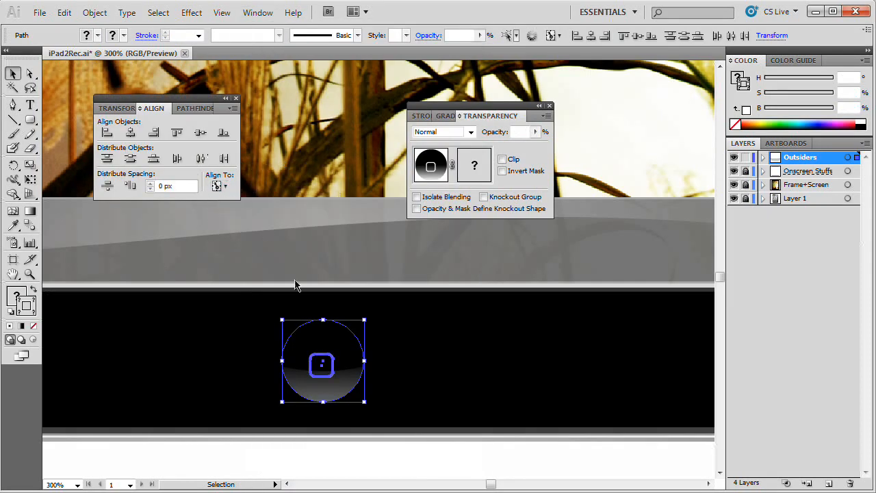
pyautogui.click(344, 343)
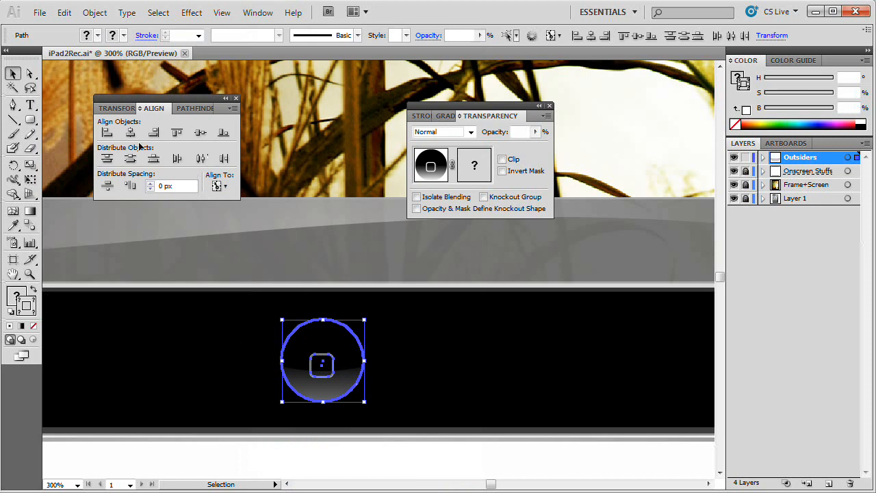
pyautogui.click(201, 135)
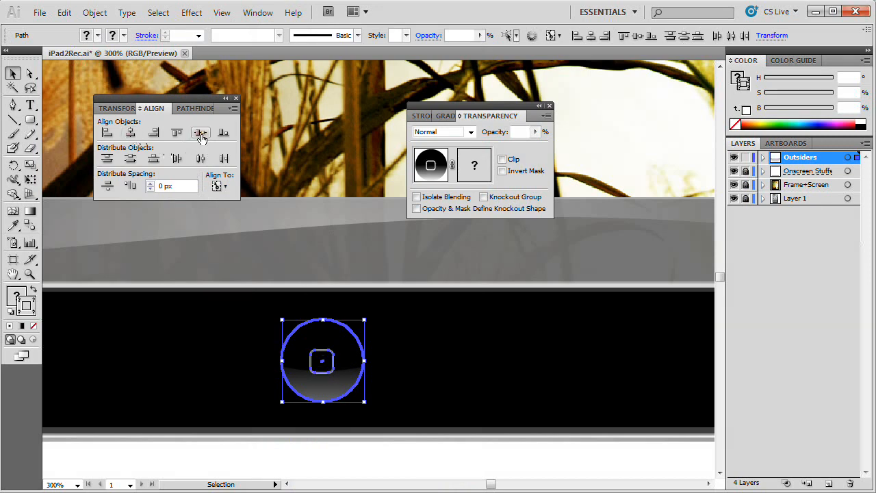
# Step: Scale the home button circle and its rounded square down slightly about their shared centre
pyautogui.click(236, 98)
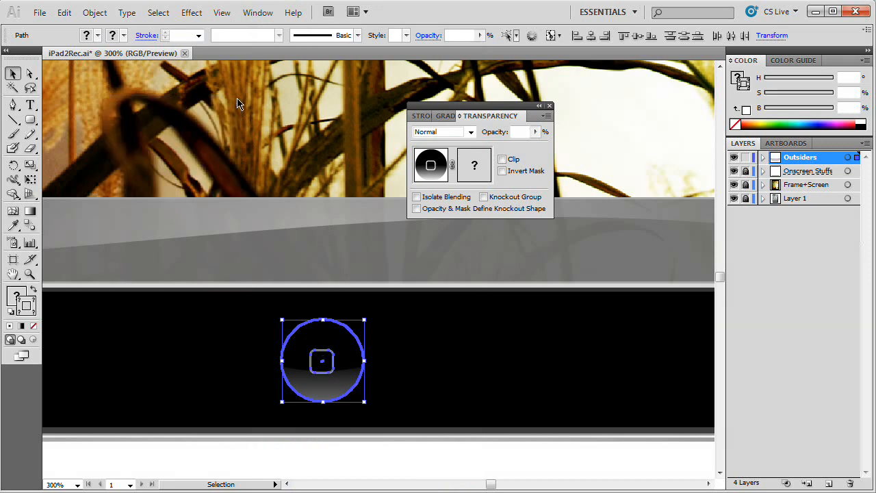
pyautogui.click(469, 464)
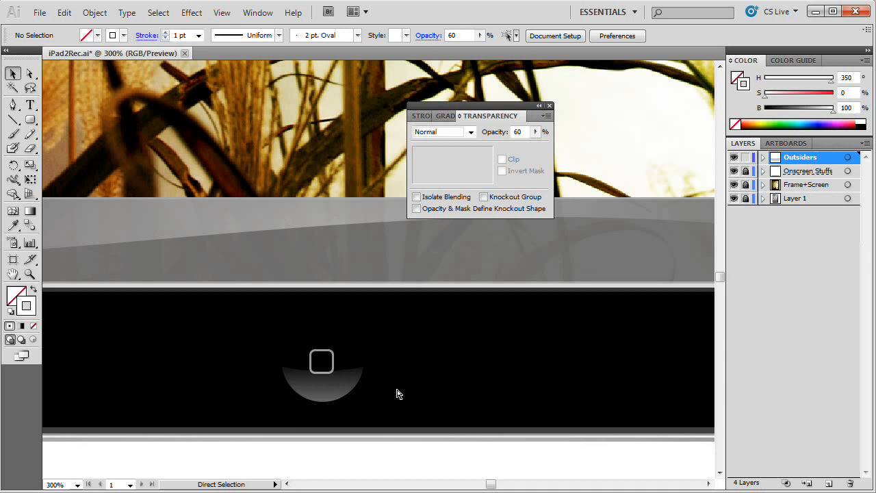
pyautogui.hotkey('ctrl', '-')
pyautogui.hotkey('ctrl', '-')
pyautogui.moveTo(368, 346); pyautogui.dragTo(283, 408)
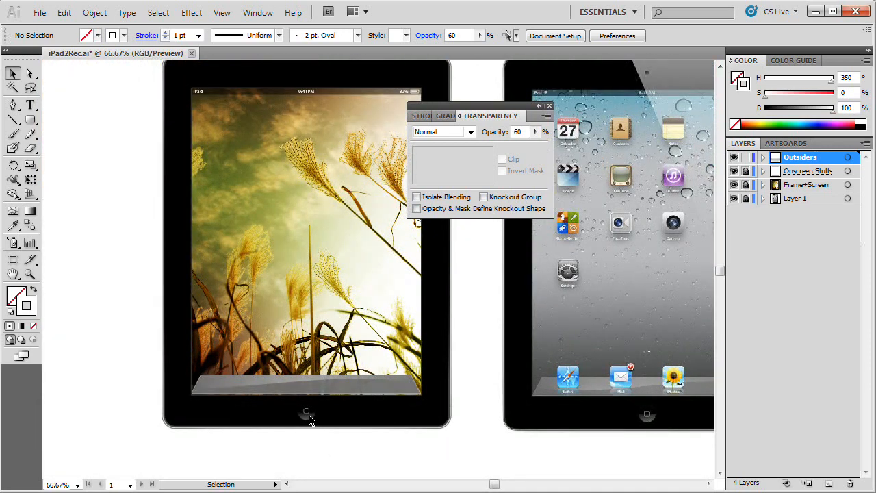
pyautogui.click(307, 411)
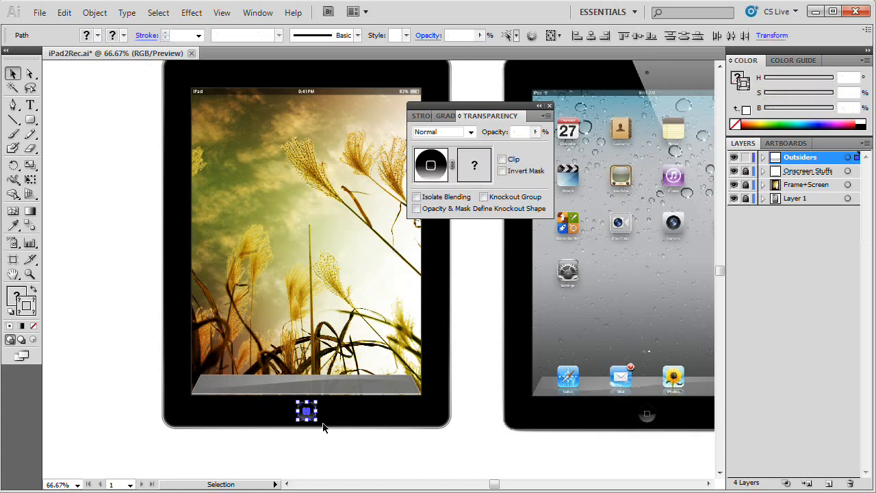
pyautogui.hotkey('ctrl', '+')
pyautogui.hotkey('ctrl', '+')
pyautogui.hotkey('ctrl', '+')
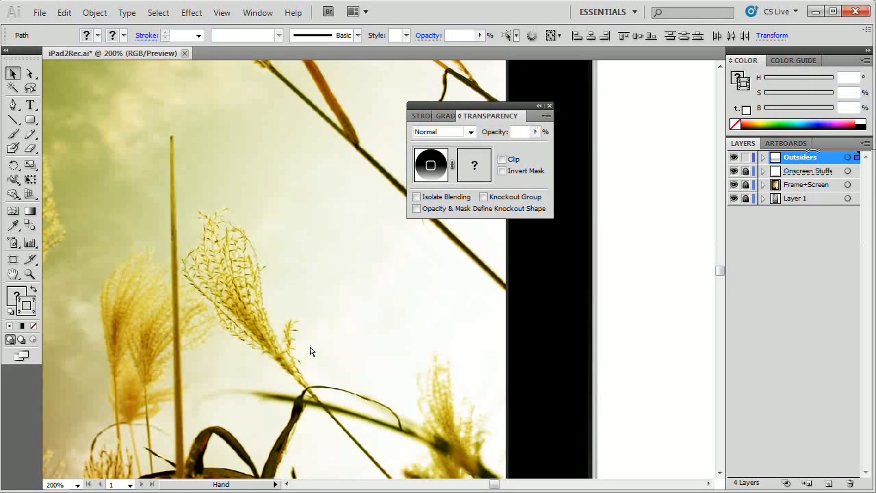
pyautogui.moveTo(311, 351); pyautogui.dragTo(362, 214)
pyautogui.moveTo(294, 316); pyautogui.dragTo(355, 215)
pyautogui.moveTo(325, 332); pyautogui.dragTo(329, 244)
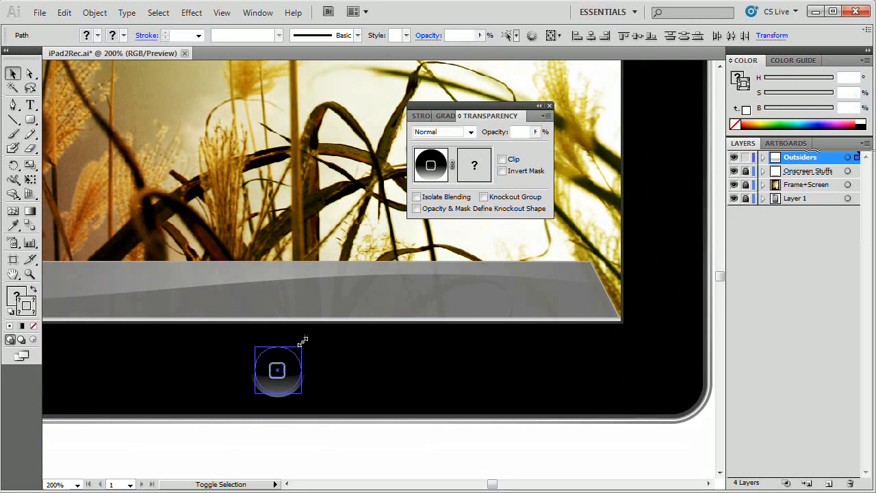
pyautogui.moveTo(305, 342); pyautogui.dragTo(307, 343)
pyautogui.click(327, 456)
pyautogui.moveTo(390, 361); pyautogui.dragTo(401, 406)
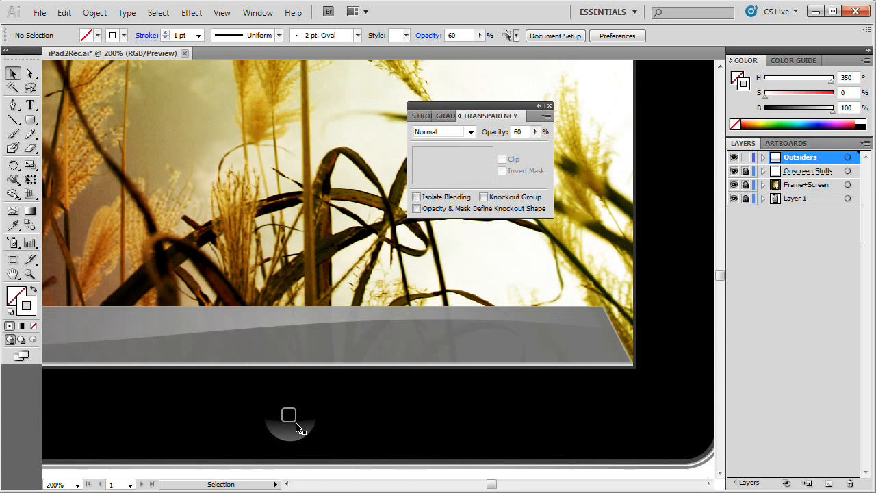
# Step: Nudge the rounded square slightly right and down to centre it in the home button circle
pyautogui.click(296, 425)
pyautogui.press('Right')
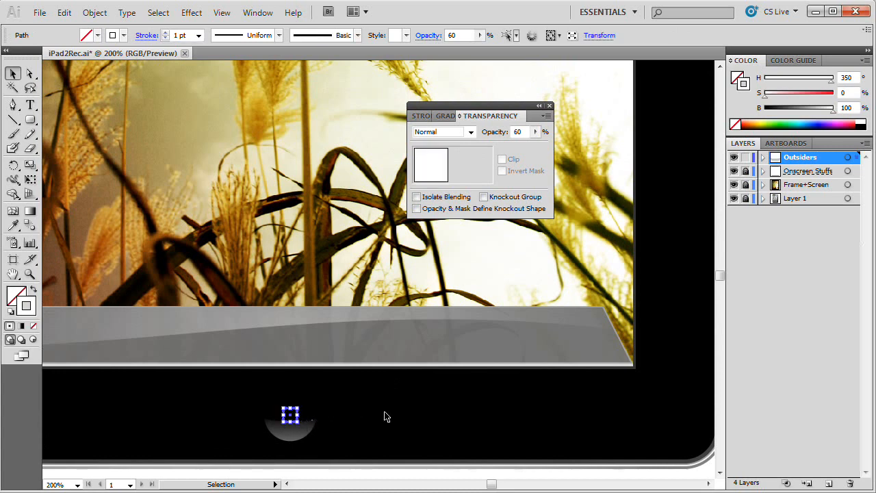
pyautogui.press('Down')
pyautogui.click(647, 420)
pyautogui.moveTo(363, 391); pyautogui.dragTo(383, 419)
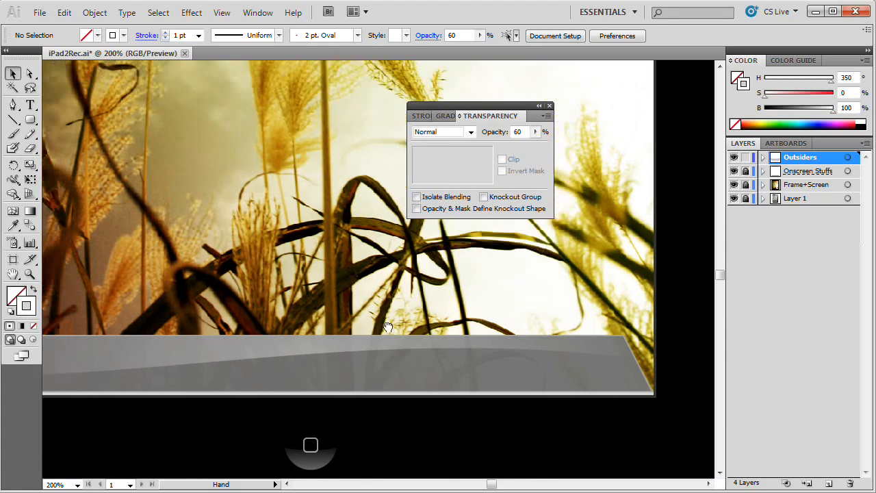
# Step: Draw a small white circle without a stroke over the camera in the reference iPad's top bezel
pyautogui.hotkey('ctrl', '-')
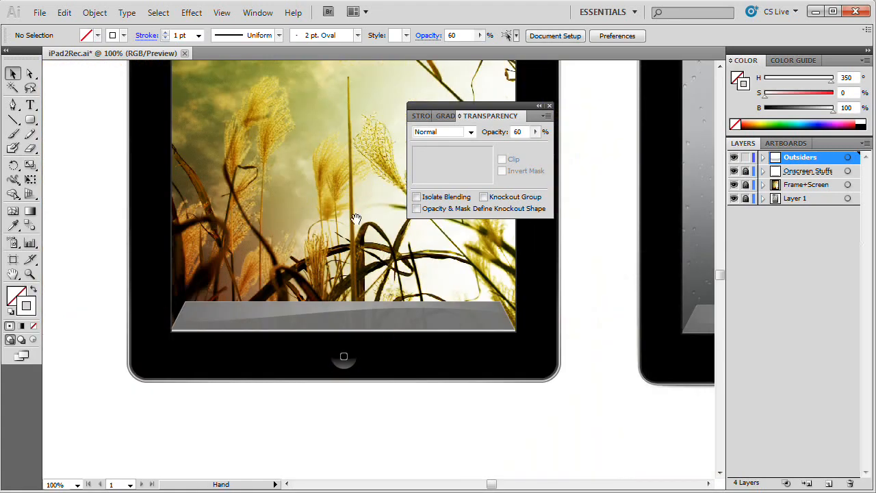
pyautogui.moveTo(344, 78); pyautogui.dragTo(352, 280)
pyautogui.moveTo(354, 93); pyautogui.dragTo(349, 293)
pyautogui.press('z')
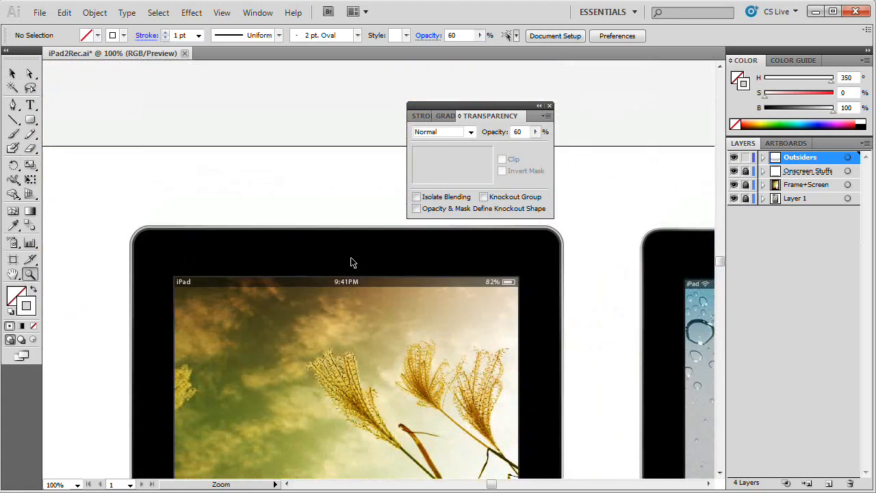
pyautogui.click(351, 262)
pyautogui.click(373, 258)
pyautogui.moveTo(397, 269); pyautogui.dragTo(360, 281)
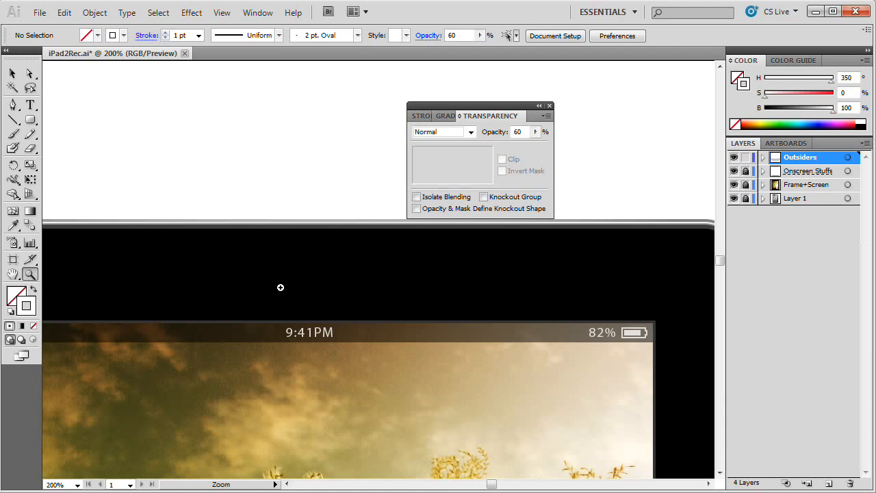
pyautogui.moveTo(30, 120); pyautogui.dragTo(124, 153)
pyautogui.click(33, 289)
pyautogui.moveTo(646, 361); pyautogui.dragTo(373, 325)
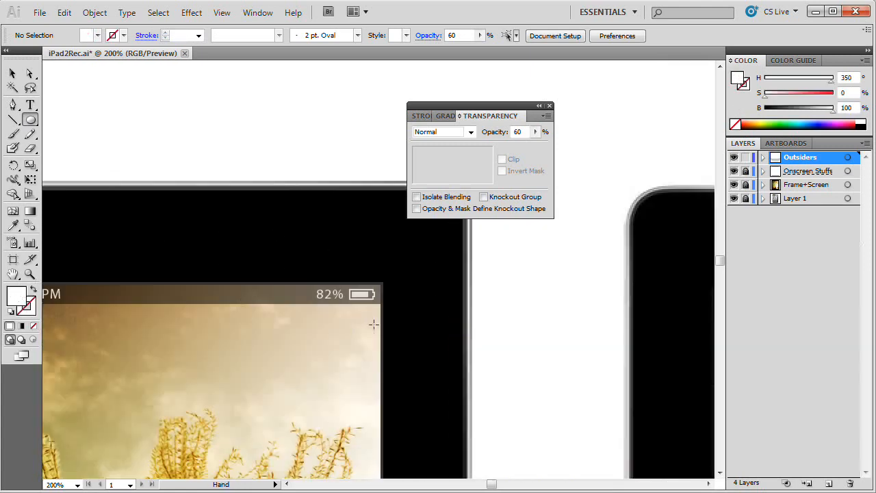
pyautogui.moveTo(641, 326); pyautogui.dragTo(164, 282)
pyautogui.moveTo(490, 294); pyautogui.dragTo(229, 342)
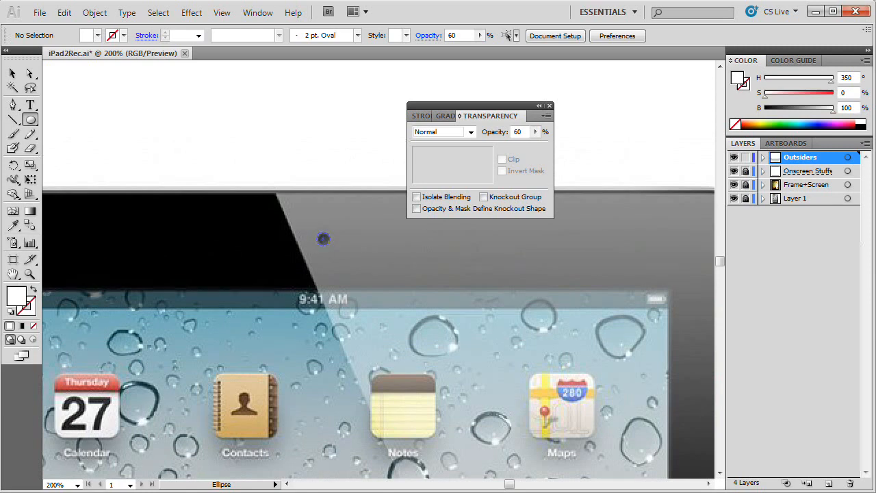
pyautogui.moveTo(322, 238); pyautogui.dragTo(324, 239)
pyautogui.press('v')
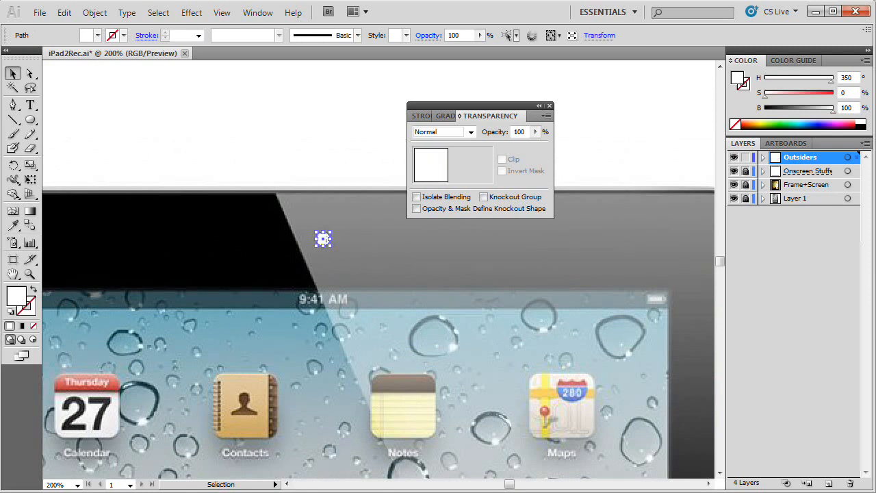
# Step: Move the white camera circle onto the top bezel of the recreated iPad
pyautogui.moveTo(267, 333); pyautogui.dragTo(612, 362)
pyautogui.moveTo(669, 268); pyautogui.dragTo(105, 278)
pyautogui.moveTo(64, 364); pyautogui.dragTo(328, 224)
pyautogui.hotkey('ctrl', '1')
pyautogui.hotkey('ctrl', '-')
pyautogui.scroll(-3, 320, 198)
pyautogui.click(549, 105)
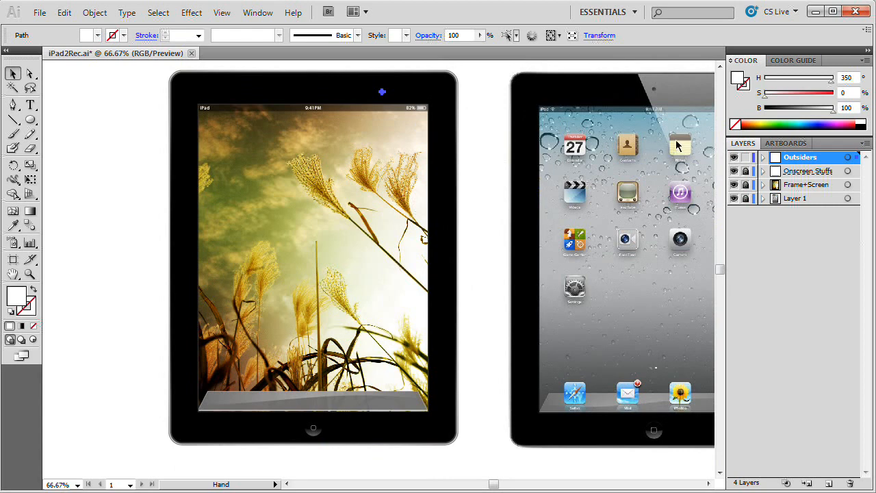
pyautogui.hotkey('ctrl', 'shift', 'F10')
pyautogui.moveTo(404, 196); pyautogui.dragTo(440, 205)
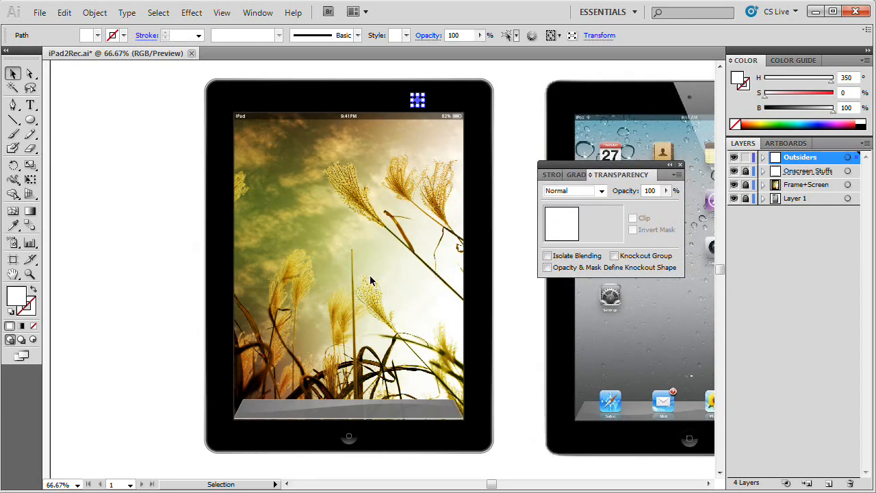
# Step: Align the camera circle horizontally to the centre of the home button circle, using the home button as the key object
pyautogui.keyDown('shift'); pyautogui.click(350, 442); pyautogui.keyUp('shift')
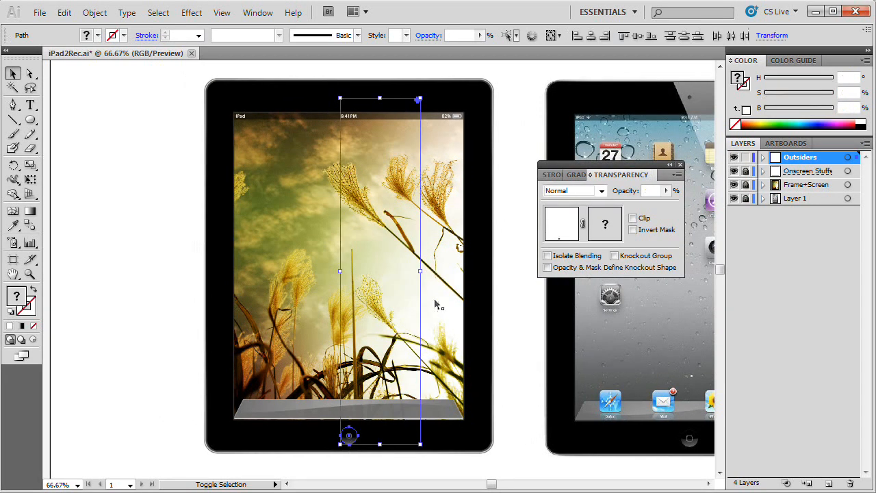
pyautogui.click(258, 12)
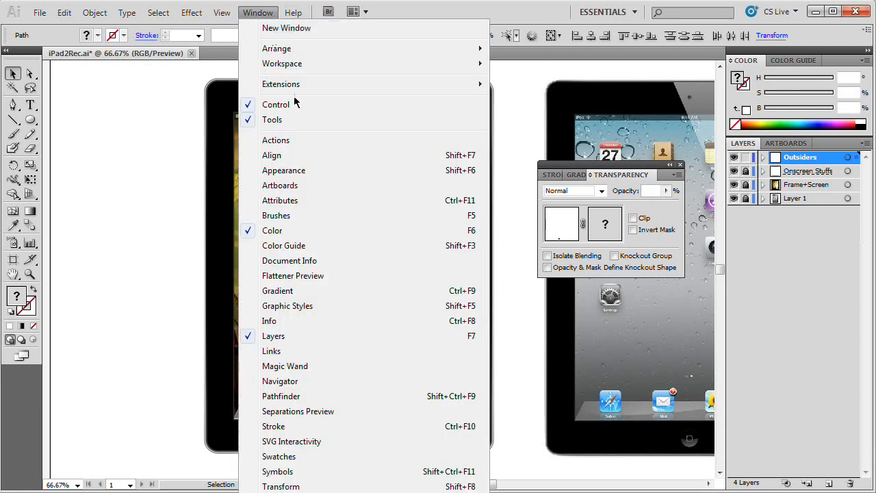
pyautogui.click(297, 157)
pyautogui.click(225, 187)
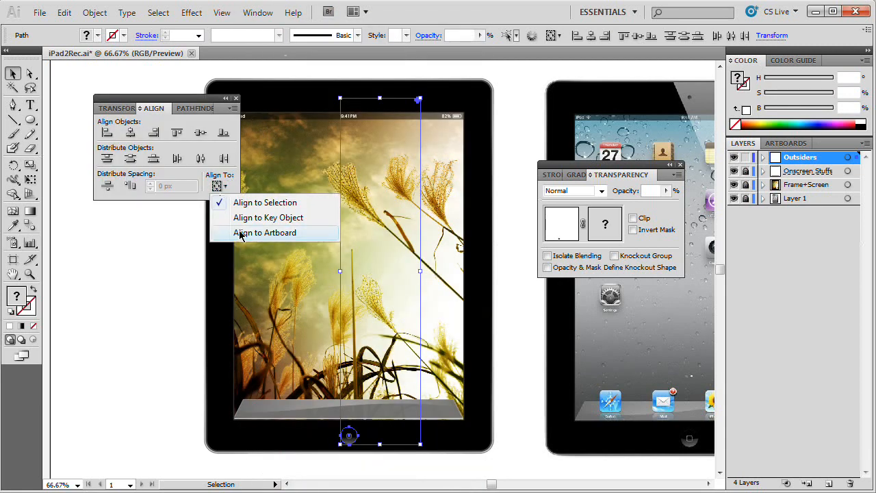
pyautogui.click(249, 219)
pyautogui.click(353, 442)
pyautogui.click(130, 132)
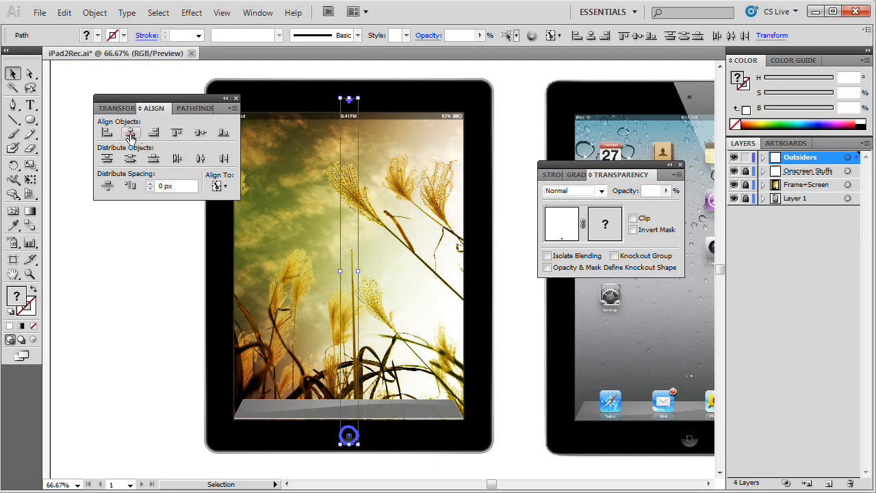
pyautogui.click(235, 97)
pyautogui.click(135, 249)
# Step: Nudge the camera circle upward to the middle of the top bezel's height
pyautogui.press('z')
pyautogui.click(363, 99)
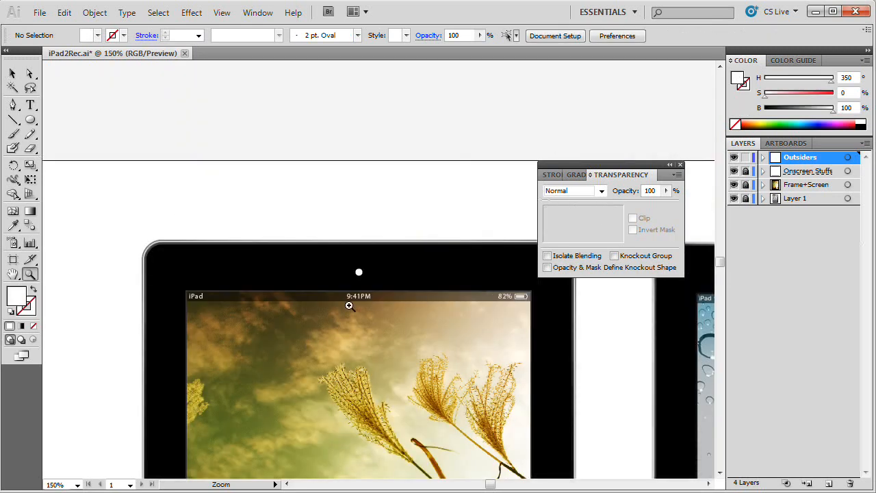
pyautogui.click(350, 302)
pyautogui.click(370, 255)
pyautogui.click(419, 236)
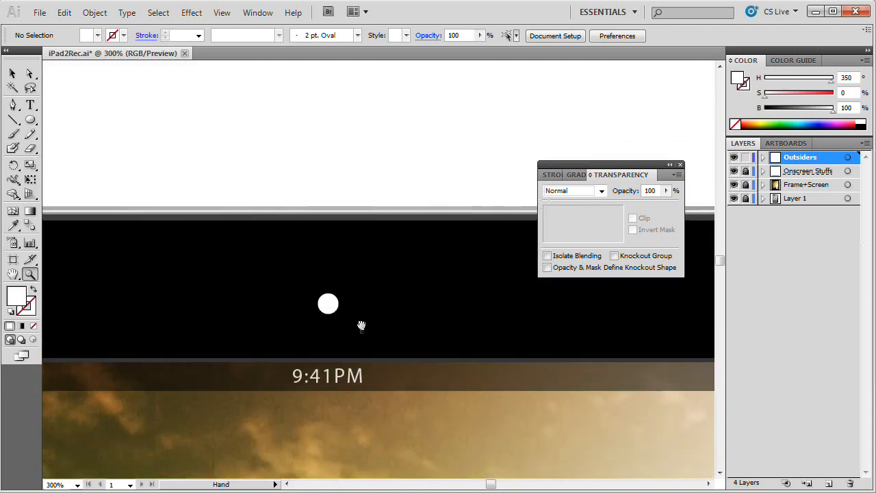
pyautogui.press('v')
pyautogui.click(330, 305)
pyautogui.press('Up')
pyautogui.press('Up')
pyautogui.press('Up')
pyautogui.press('Up')
pyautogui.press('Up')
pyautogui.press('Up')
pyautogui.press('Up')
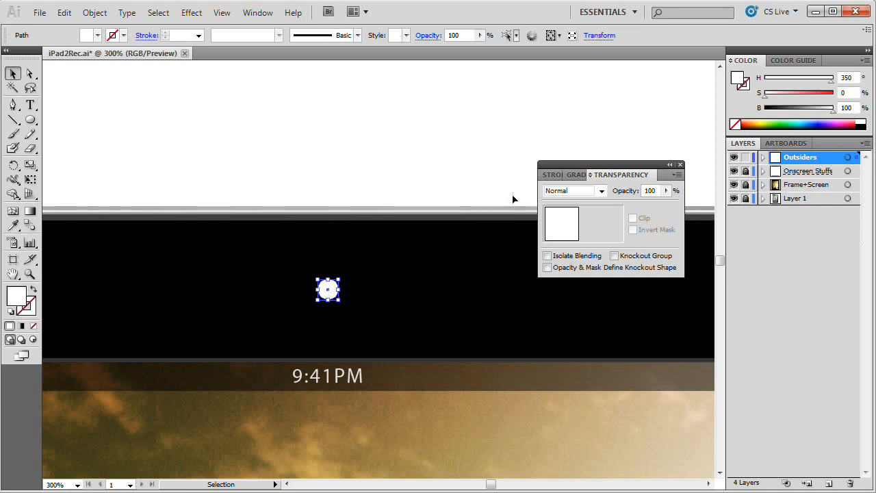
# Step: Fill the camera circle with a linear white-to-black gradient at 120 degrees, with the black stop at 100%
pyautogui.click(579, 175)
pyautogui.moveTo(588, 169); pyautogui.dragTo(370, 81)
pyautogui.click(349, 103)
pyautogui.click(346, 105)
pyautogui.click(344, 105)
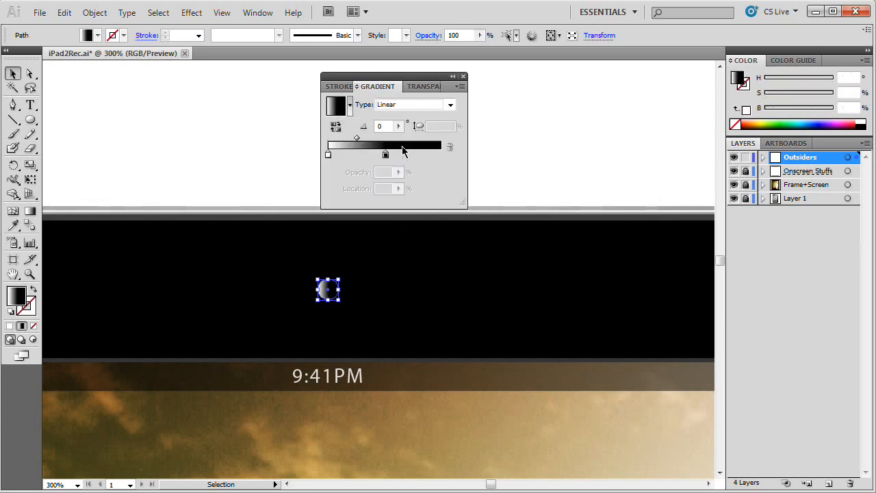
pyautogui.moveTo(386, 154); pyautogui.dragTo(442, 157)
pyautogui.click(387, 128)
pyautogui.doubleClick(386, 128)
pyautogui.write('12')
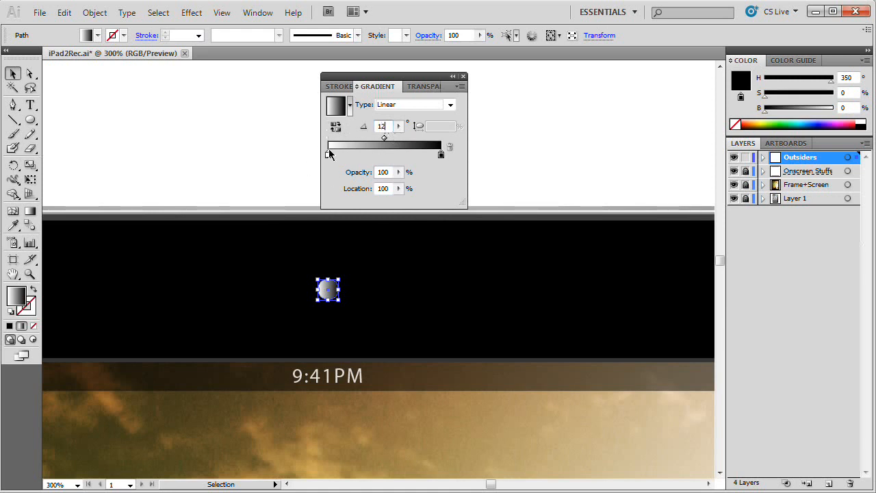
pyautogui.write('0')
pyautogui.press('Tab')
# Step: Darken the gradient's white stop to a dark grey with 30% brightness
pyautogui.doubleClick(328, 154)
pyautogui.moveTo(440, 226); pyautogui.dragTo(415, 230)
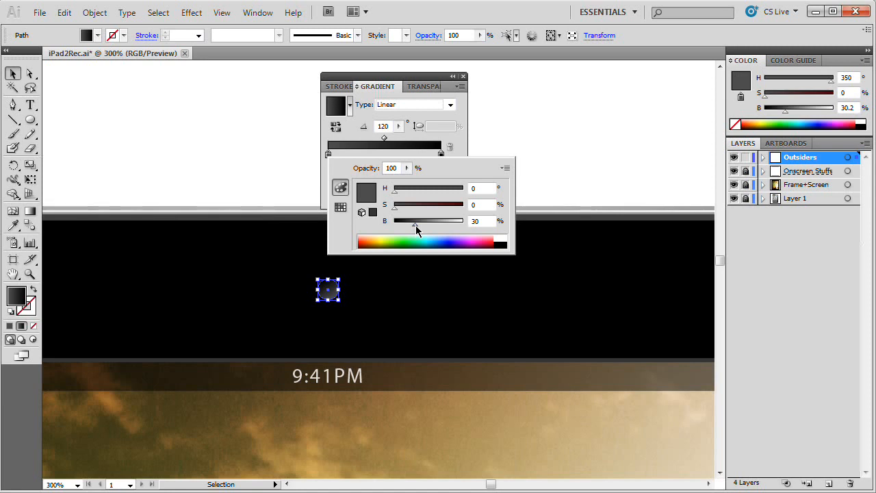
pyautogui.click(457, 155)
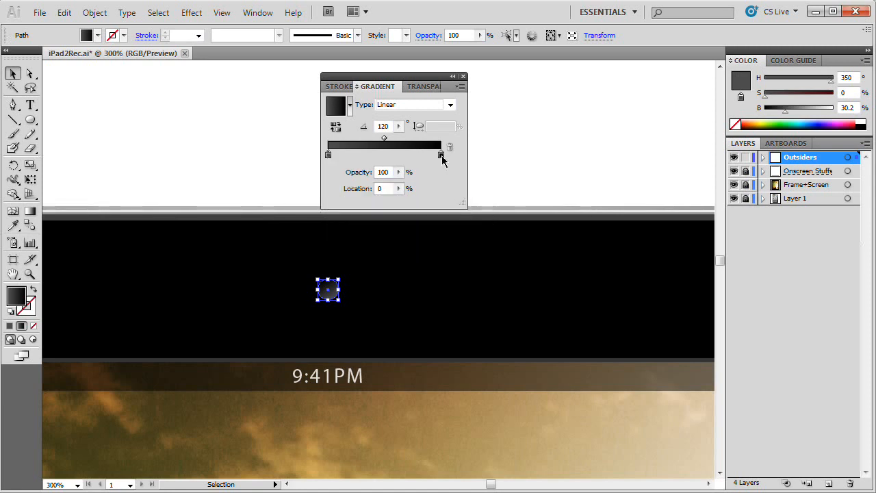
# Step: Shift the camera gradient's midpoint to about 67% and its dark grey stop to about 54.5%
pyautogui.click(384, 141)
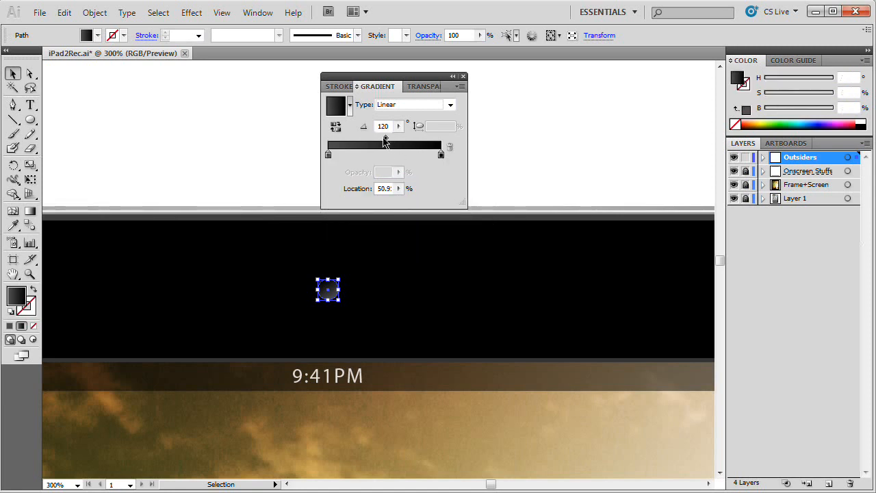
pyautogui.moveTo(387, 142); pyautogui.dragTo(404, 141)
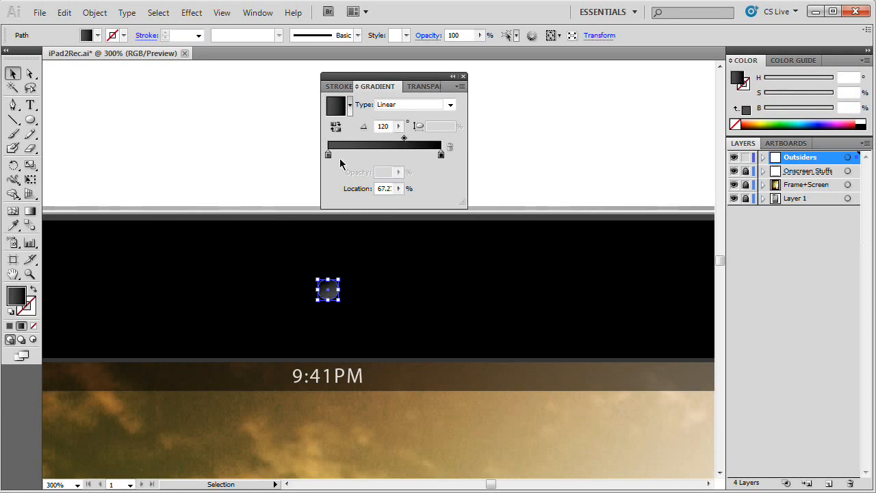
pyautogui.moveTo(329, 157); pyautogui.dragTo(391, 159)
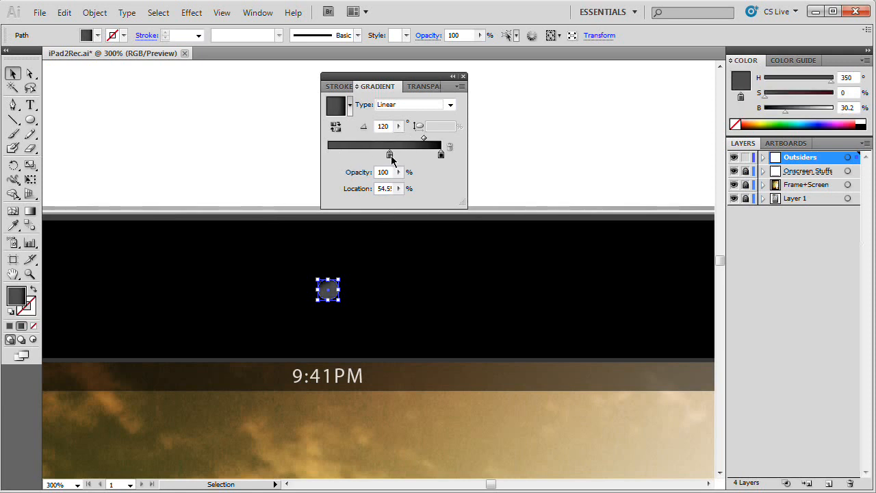
pyautogui.click(293, 144)
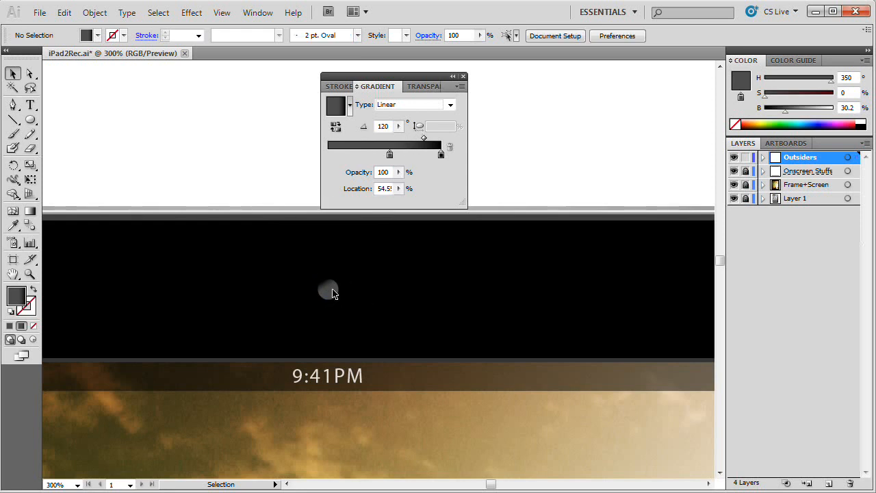
# Step: Start an Inner Glow effect on the camera circle in Normal mode with a black edge glow, and enable its preview
pyautogui.click(328, 289)
pyautogui.click(191, 12)
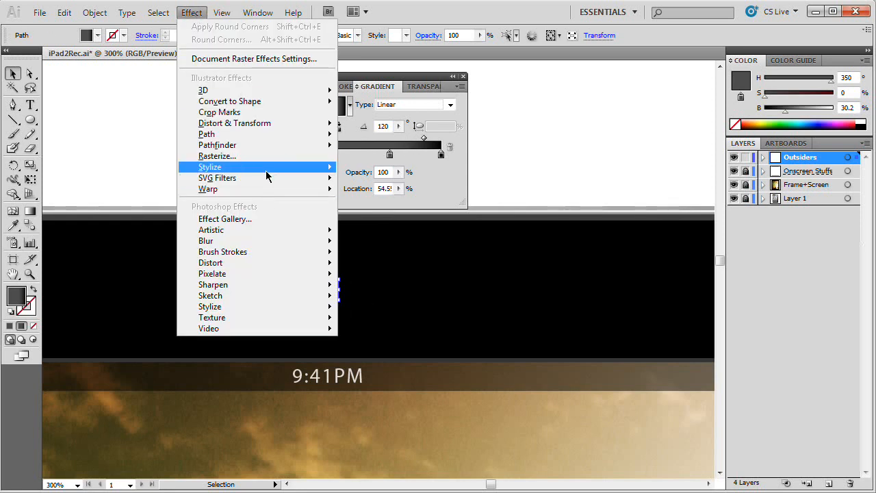
pyautogui.moveTo(266, 167)
pyautogui.click(370, 202)
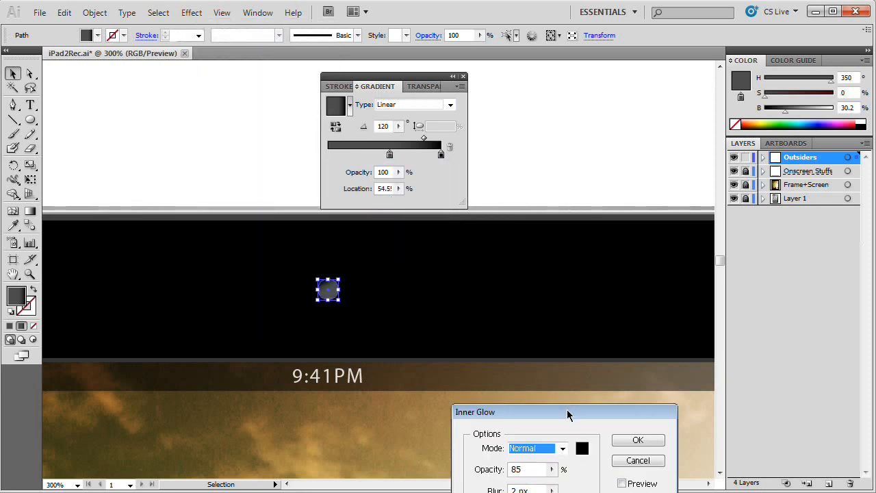
pyautogui.moveTo(568, 414); pyautogui.dragTo(545, 169)
pyautogui.click(540, 202)
pyautogui.click(539, 202)
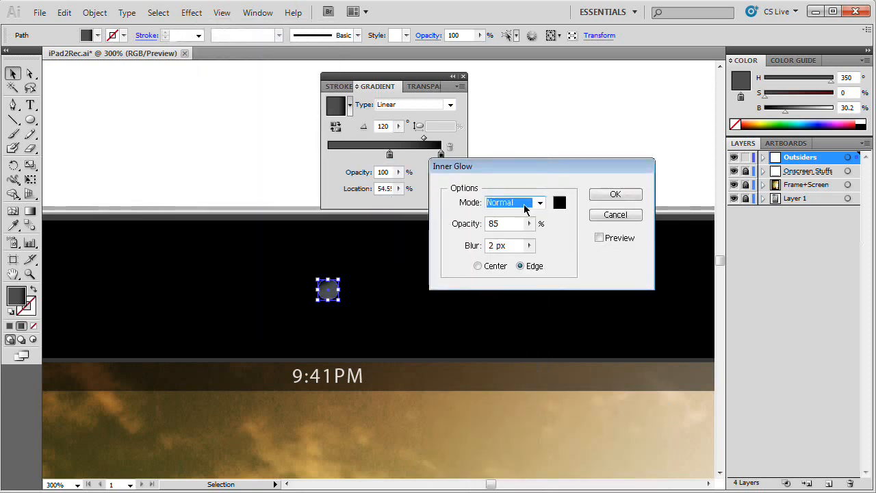
pyautogui.click(559, 203)
pyautogui.click(575, 186)
pyautogui.click(608, 237)
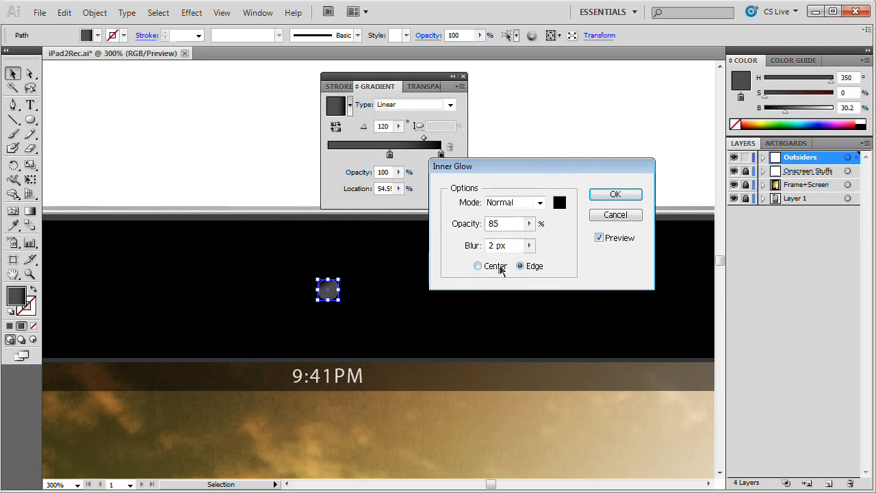
# Step: Set the camera circle's inner glow to 3 px blur and 75% opacity, and apply it
pyautogui.moveTo(494, 247); pyautogui.dragTo(462, 244)
pyautogui.write('3')
pyautogui.doubleClick(487, 223)
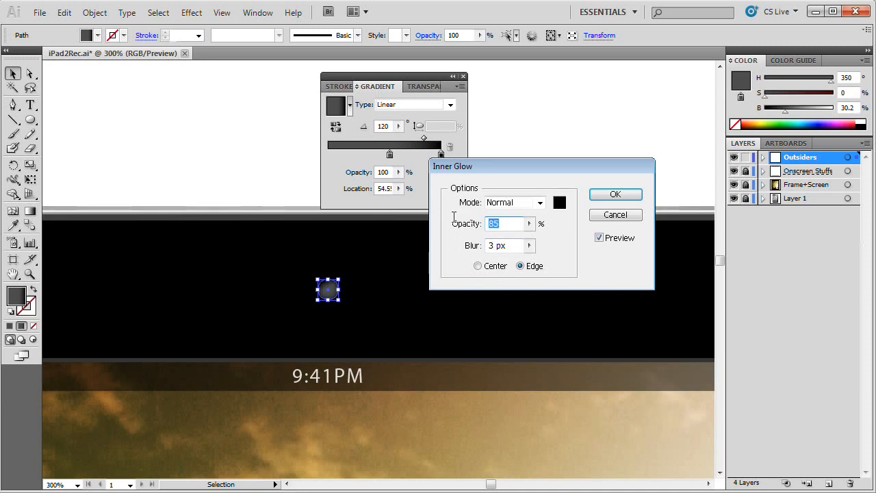
pyautogui.press('Tab')
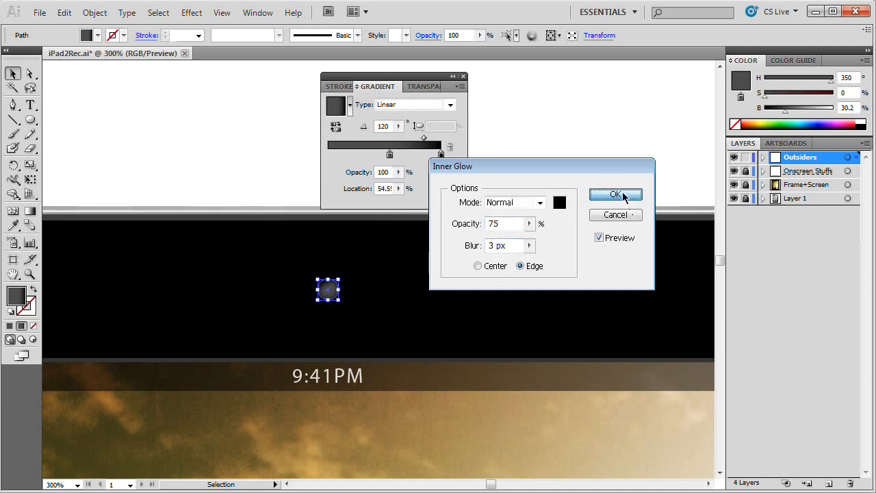
pyautogui.click(615, 194)
pyautogui.click(325, 327)
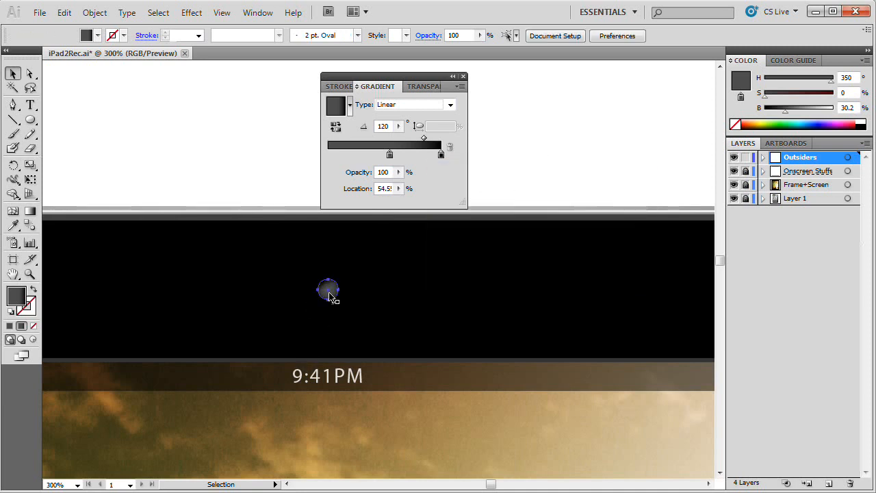
# Step: Dock the Gradient panel group between the Color and Layers panels and deselect the camera circle
pyautogui.click(328, 291)
pyautogui.click(463, 77)
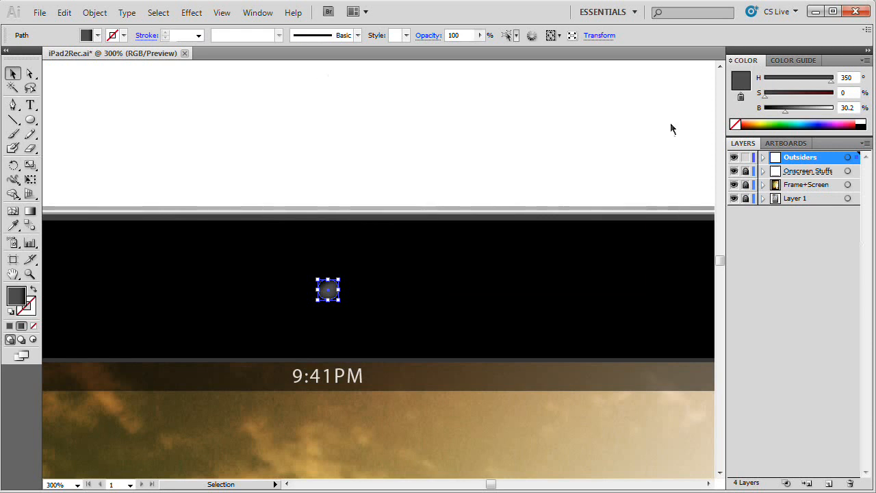
pyautogui.hotkey('ctrl', 'F9')
pyautogui.click(395, 160)
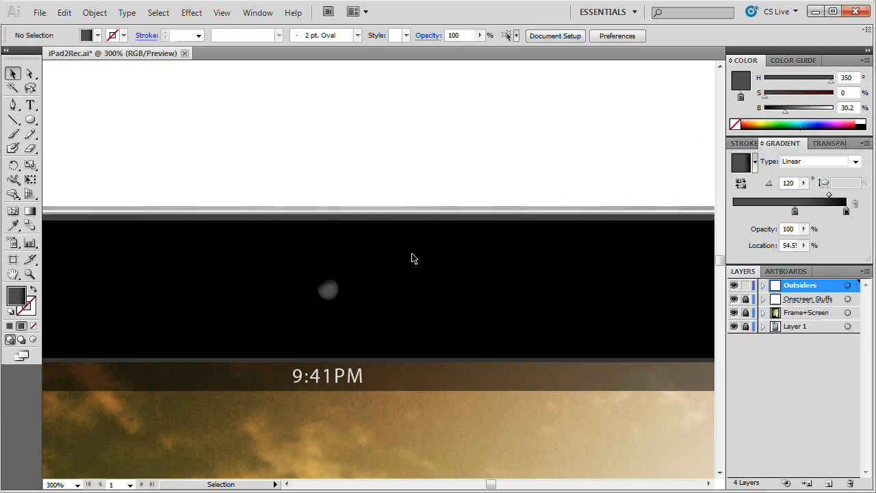
# Step: Ready the Pen tool and set its fill color to white (FFFFFF) in the Color Picker
pyautogui.hotkey('ctrl', '-')
pyautogui.hotkey('ctrl', '-')
pyautogui.hotkey('ctrl', '-')
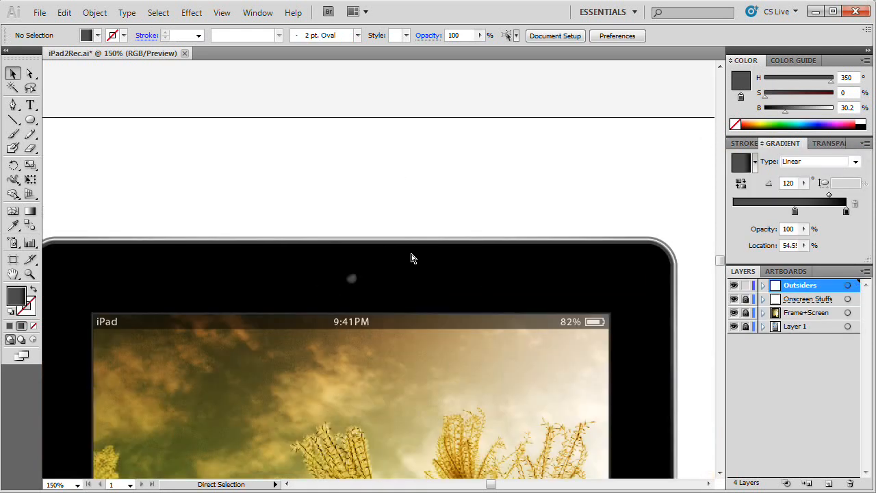
pyautogui.moveTo(411, 258); pyautogui.dragTo(371, 79)
pyautogui.click(12, 104)
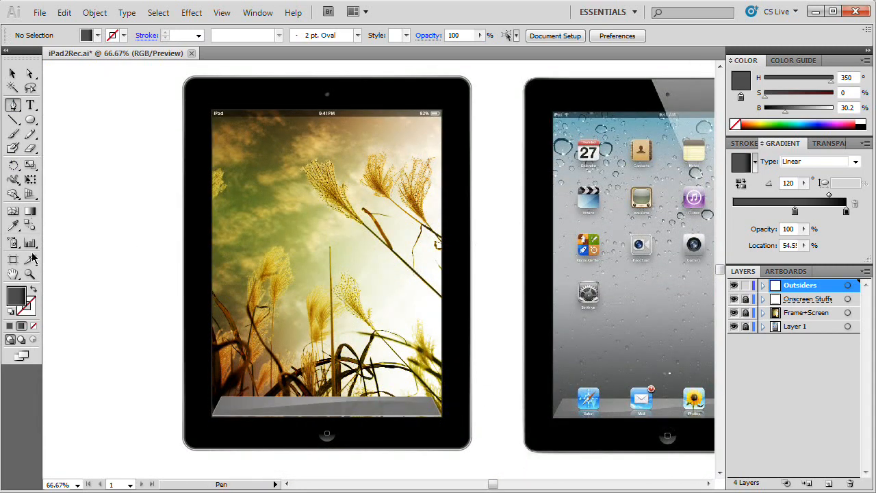
pyautogui.doubleClick(17, 293)
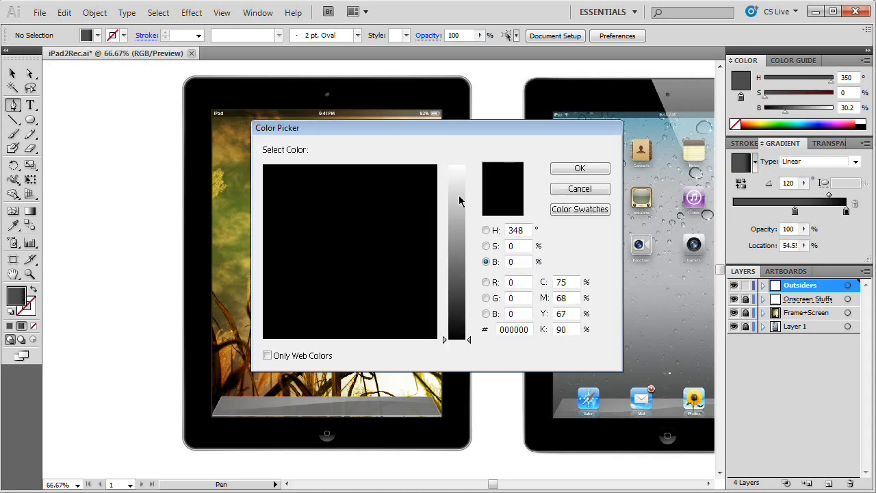
pyautogui.moveTo(459, 200); pyautogui.dragTo(462, 152)
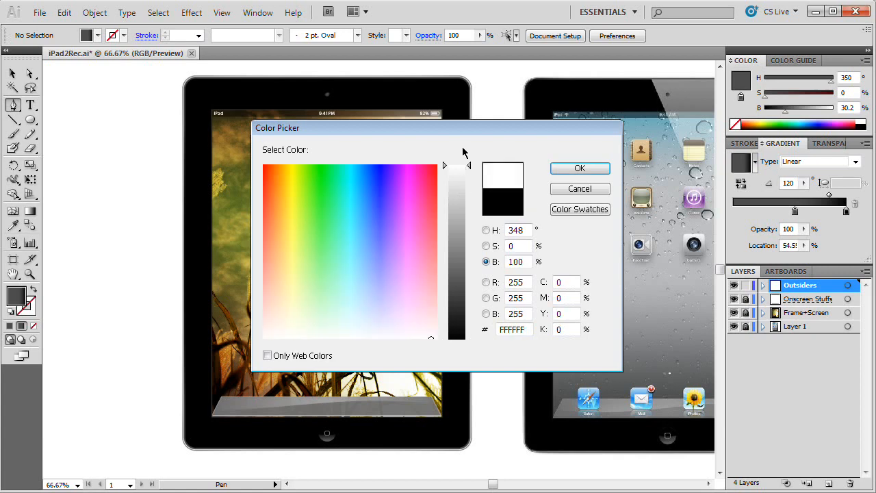
pyautogui.click(579, 169)
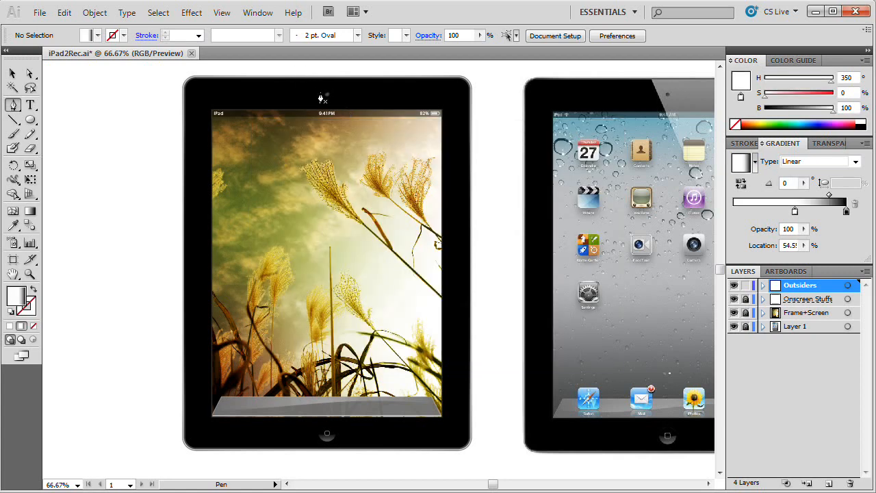
# Step: Draw a closed glare triangle from above the tablet's top edge diagonally past its lower right corner, then up beyond its upper right corner
pyautogui.click(301, 74)
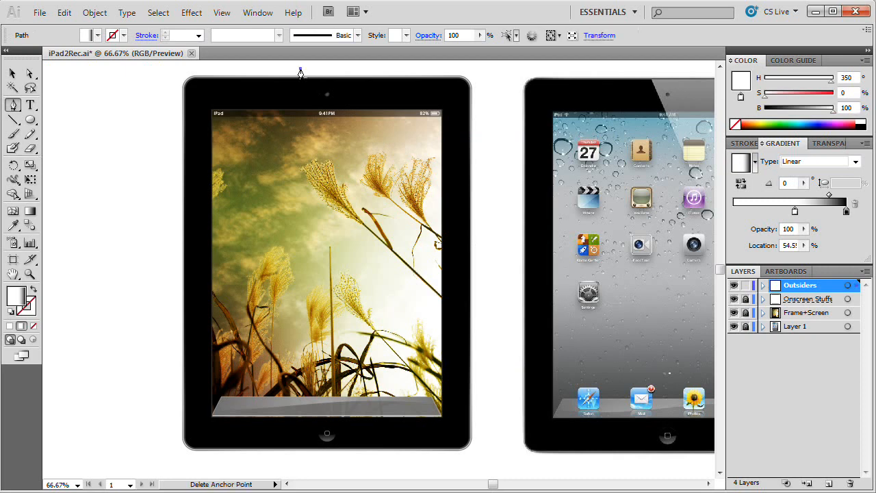
pyautogui.click(484, 460)
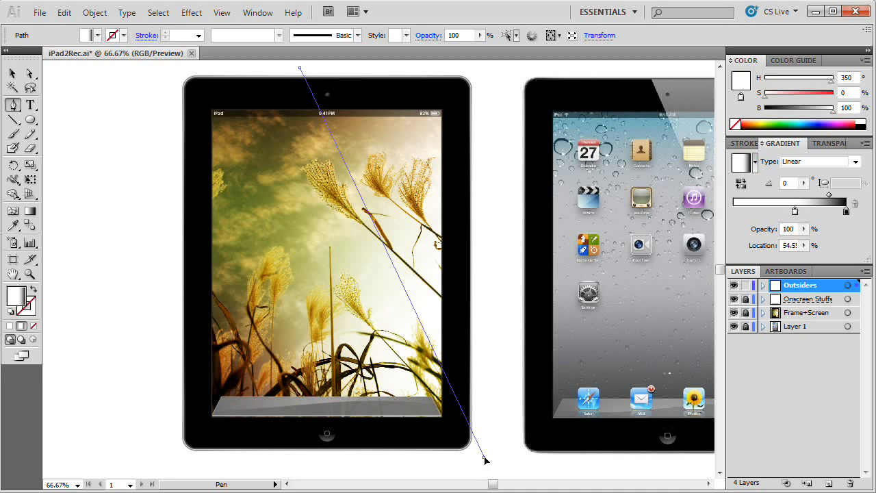
pyautogui.click(489, 74)
pyautogui.click(301, 70)
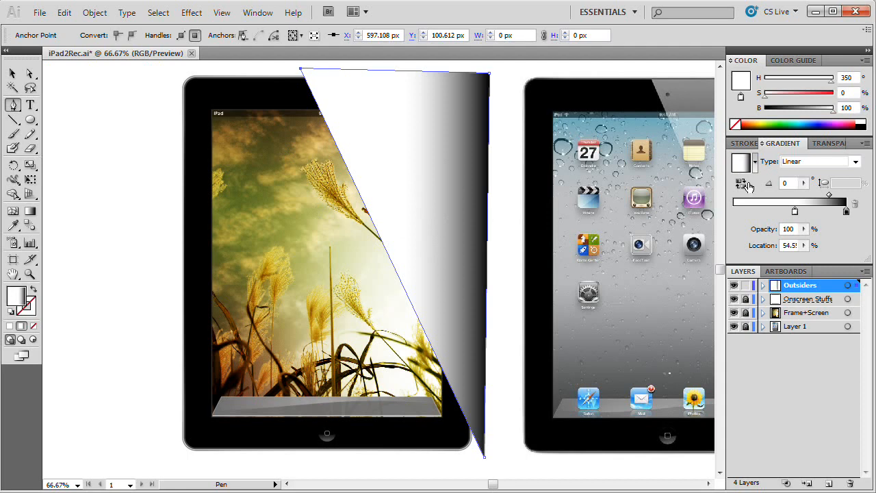
# Step: Move the triangle gradient's white stop to 0% and set the gradient's midpoint to 50%
pyautogui.moveTo(856, 147)
pyautogui.mouseDown()
pyautogui.moveTo(315, 195)
pyautogui.moveTo(216, 151)
pyautogui.mouseUp()
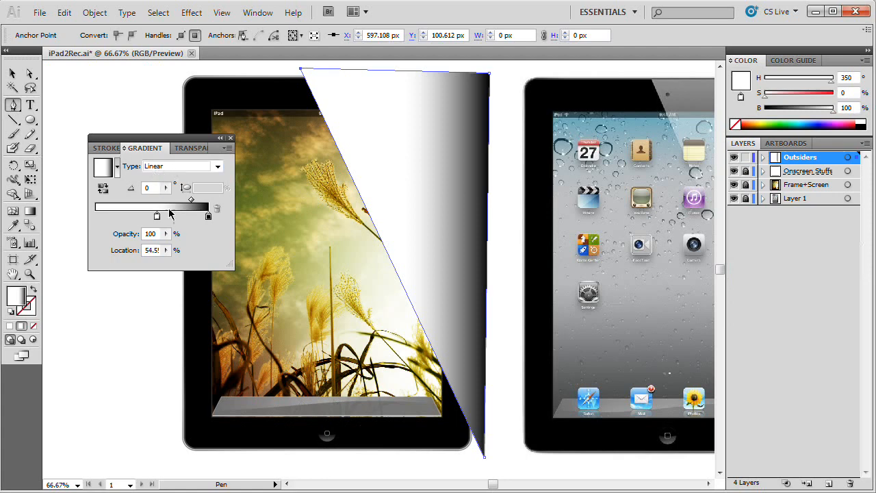
pyautogui.moveTo(156, 216); pyautogui.dragTo(95, 217)
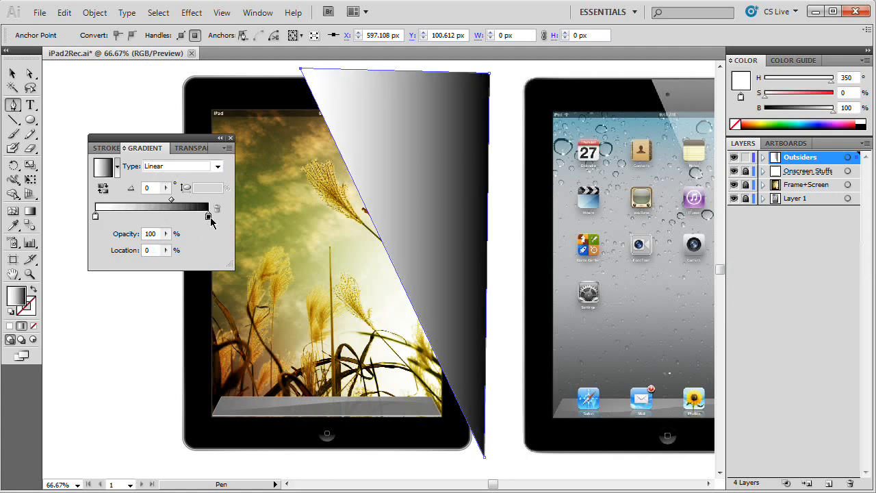
pyautogui.click(172, 200)
pyautogui.doubleClick(157, 250)
pyautogui.write('50')
pyautogui.press('Tab')
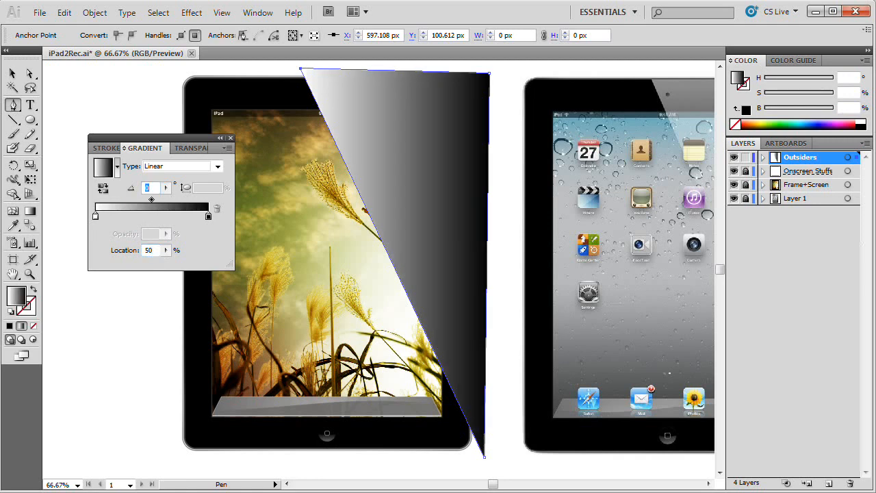
# Step: Change the triangle gradient's black end stop to white and set the gradient angle to 90 degrees
pyautogui.doubleClick(208, 216)
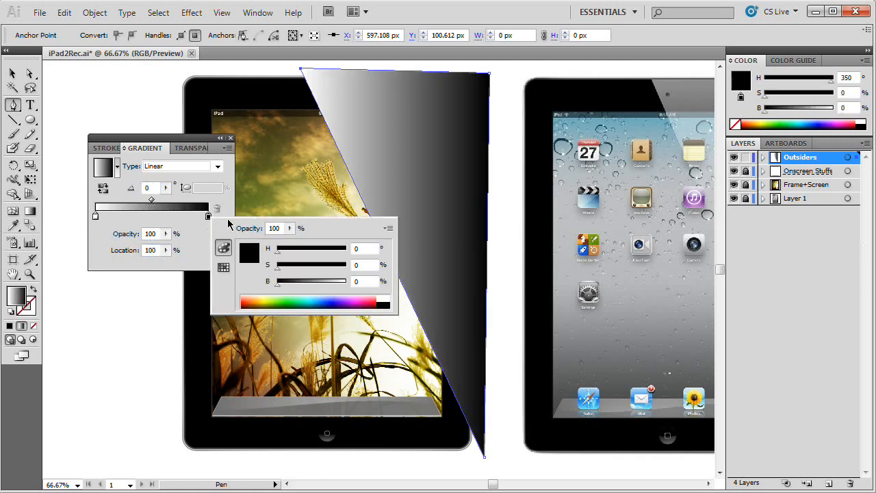
pyautogui.moveTo(355, 284); pyautogui.dragTo(355, 283)
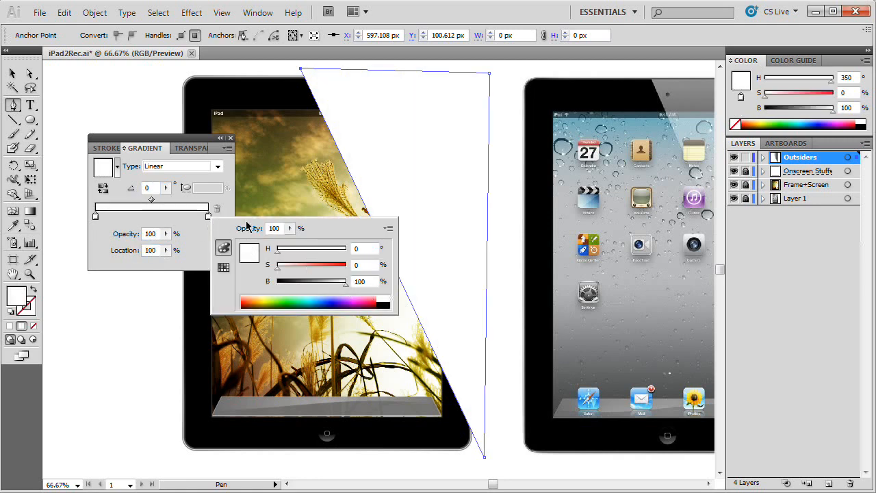
pyautogui.click(155, 189)
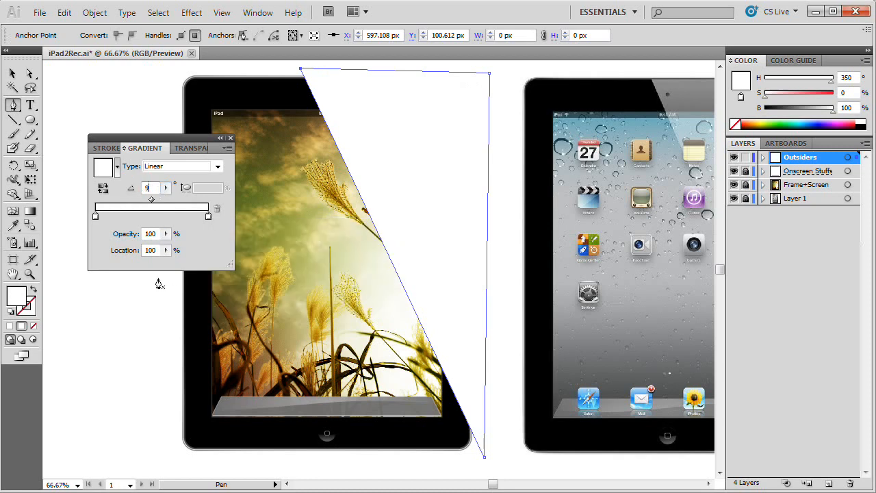
# Step: Set the gradient's starting white stop to 0% opacity and shift it to about 39.4%
pyautogui.click(97, 217)
pyautogui.doubleClick(150, 234)
pyautogui.write('0')
pyautogui.press('Tab')
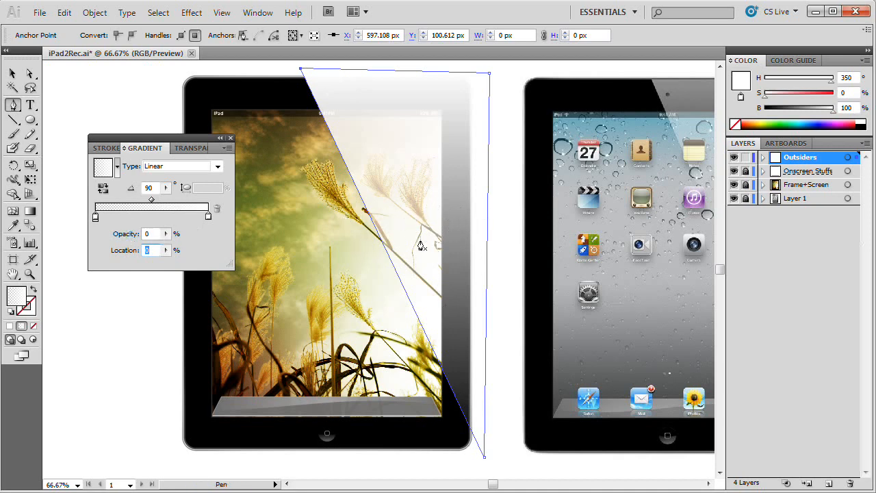
pyautogui.moveTo(95, 217); pyautogui.dragTo(141, 218)
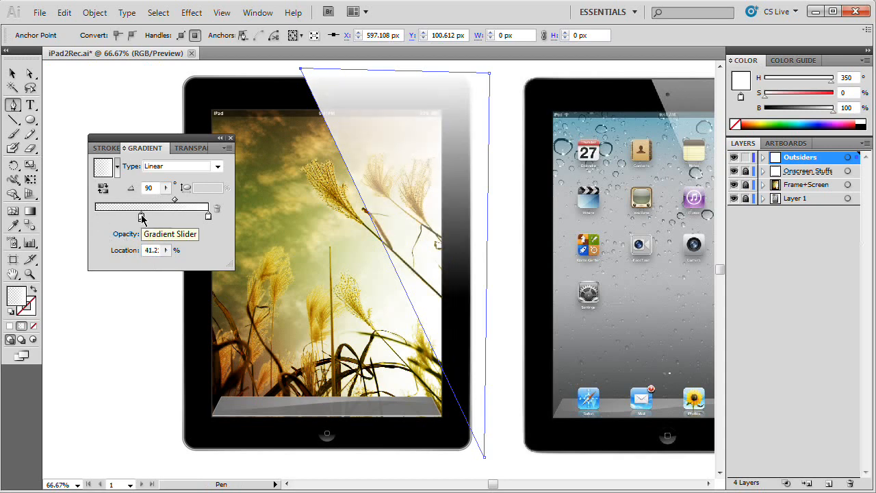
pyautogui.moveTo(141, 218); pyautogui.dragTo(140, 218)
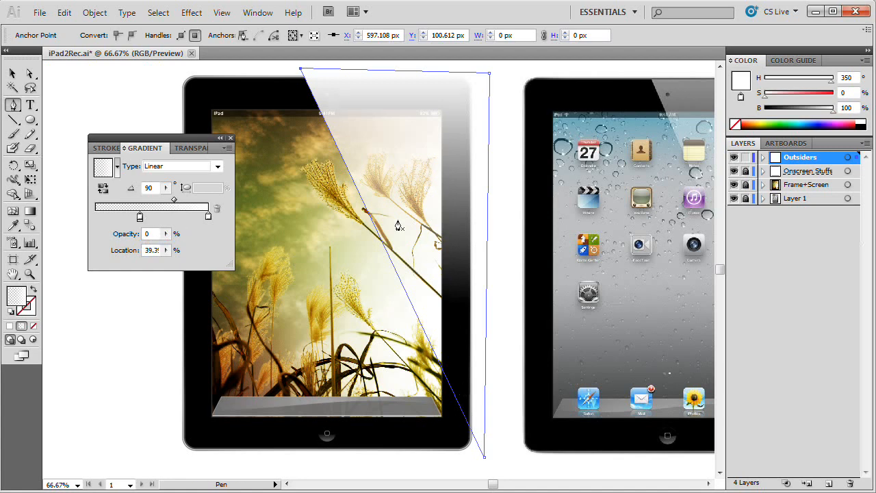
# Step: Return the floating Gradient panel group to its dock above the Layers panel, keeping the glare triangle selected
pyautogui.click(210, 219)
pyautogui.moveTo(179, 139); pyautogui.dragTo(143, 85)
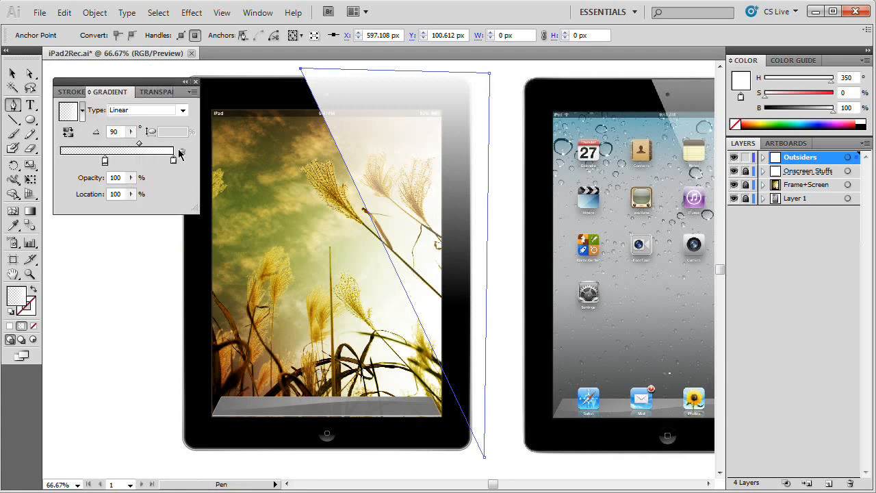
pyautogui.press('v')
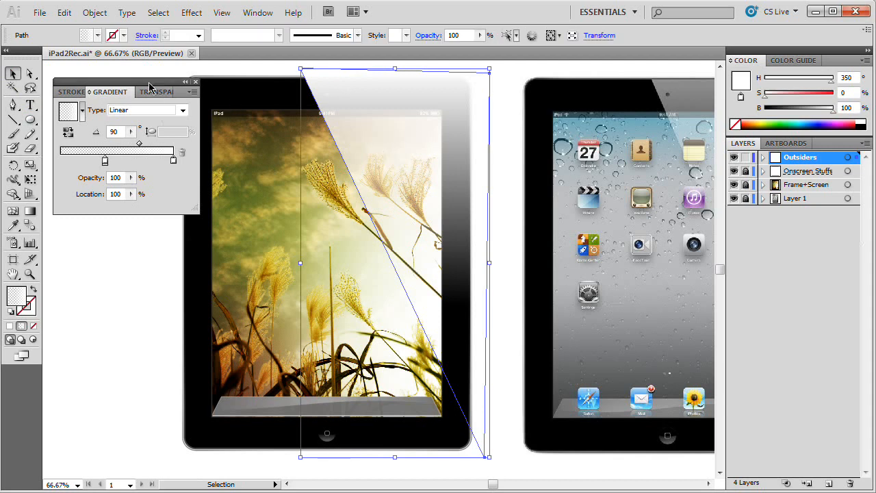
pyautogui.moveTo(151, 82); pyautogui.dragTo(558, 199)
pyautogui.moveTo(808, 140); pyautogui.dragTo(809, 141)
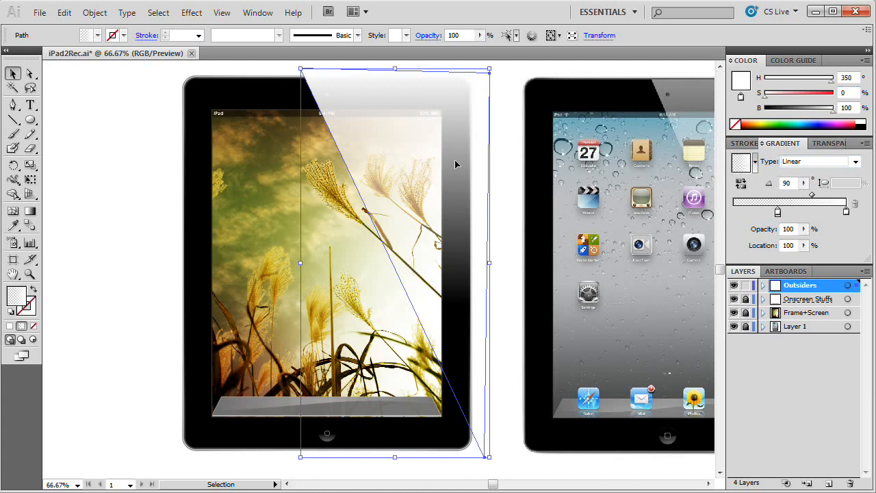
# Step: Copy the second black bezel path from the Frame+Screen layer, unlocking the layer only for the copy
pyautogui.click(745, 312)
pyautogui.click(763, 313)
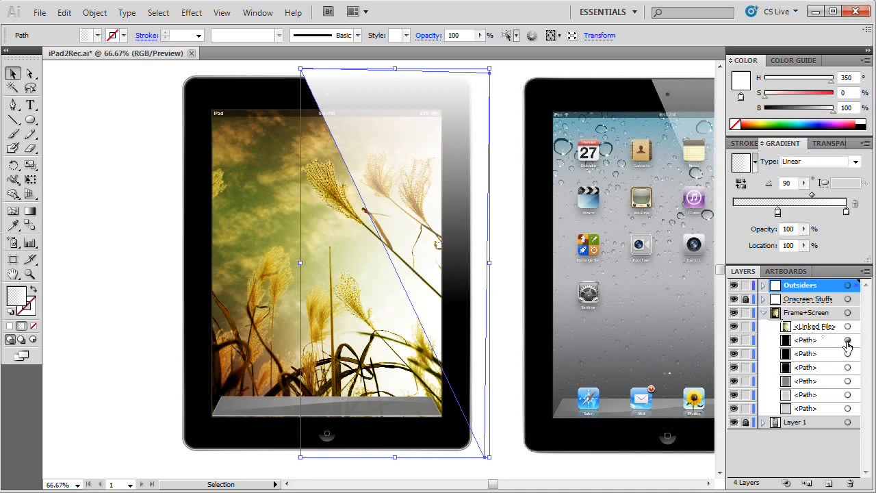
pyautogui.click(194, 197)
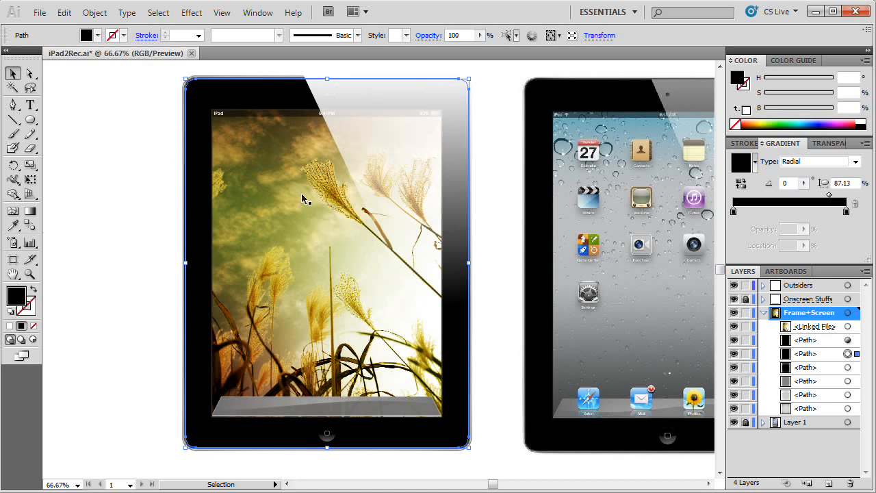
pyautogui.click(847, 341)
pyautogui.click(848, 353)
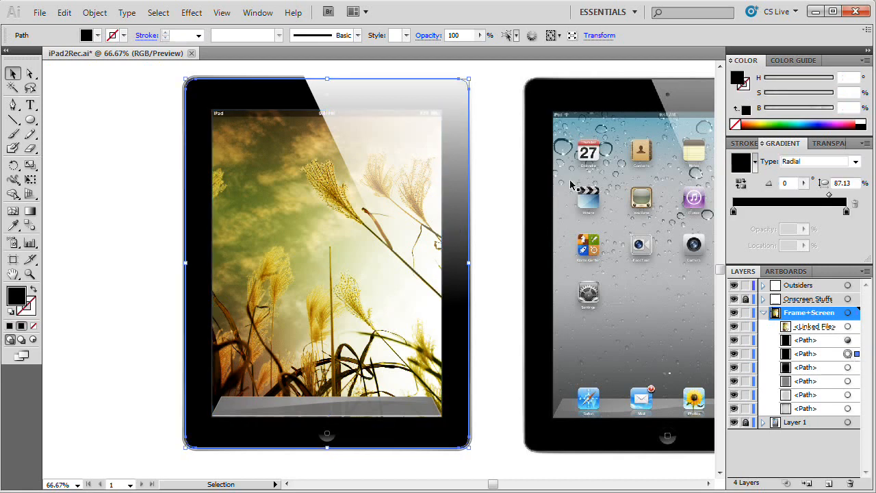
pyautogui.hotkey('ctrl', 'c')
pyautogui.click(763, 313)
pyautogui.click(746, 313)
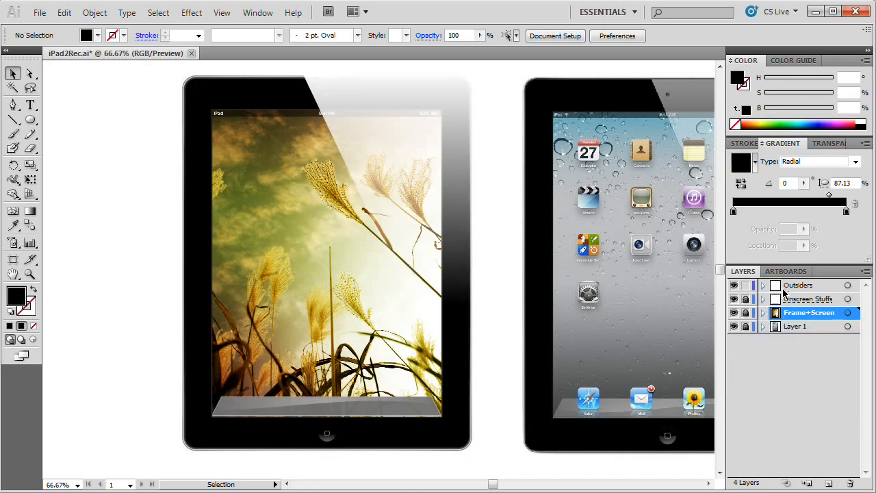
# Step: Add a clipping opacity mask to the glare triangle on the Outsiders layer and enter mask editing
pyautogui.click(448, 155)
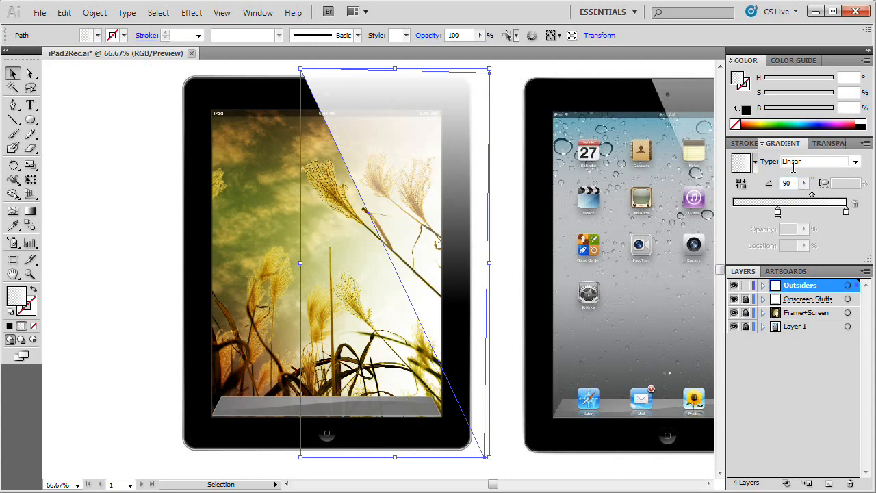
pyautogui.click(828, 143)
pyautogui.doubleClick(789, 195)
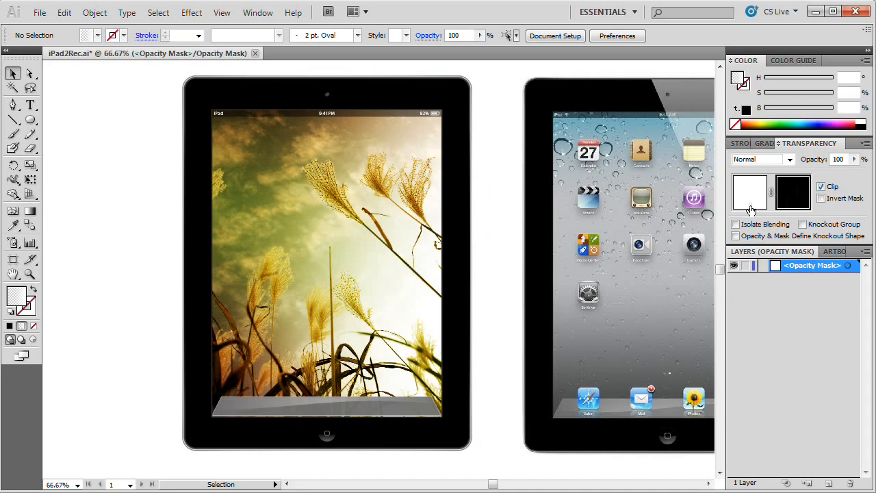
# Step: Paste the copied bezel path in place inside the opacity mask, fill it with white FFFFFF and return to editing the artwork
pyautogui.hotkey('ctrl', 'f')
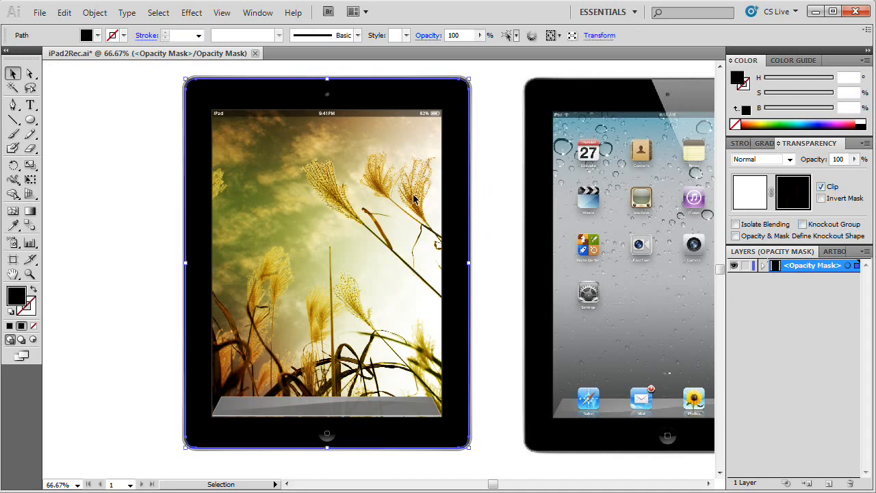
pyautogui.doubleClick(18, 296)
pyautogui.moveTo(461, 249); pyautogui.dragTo(453, 153)
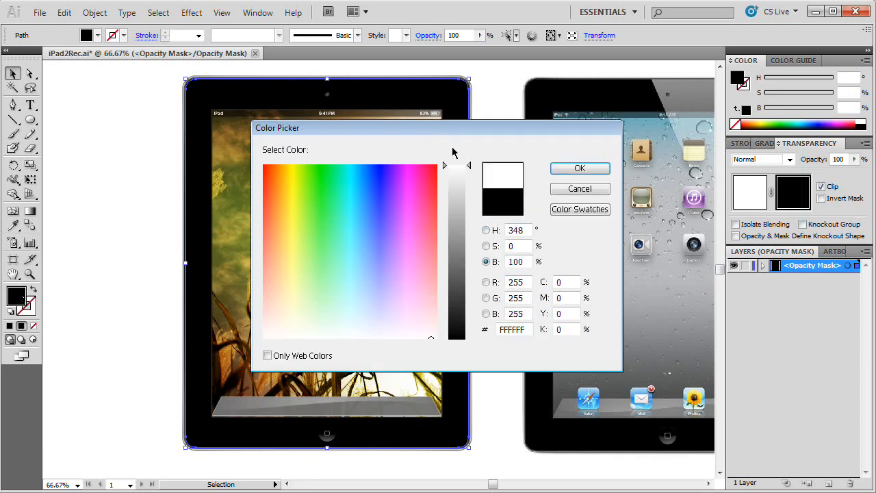
pyautogui.click(579, 169)
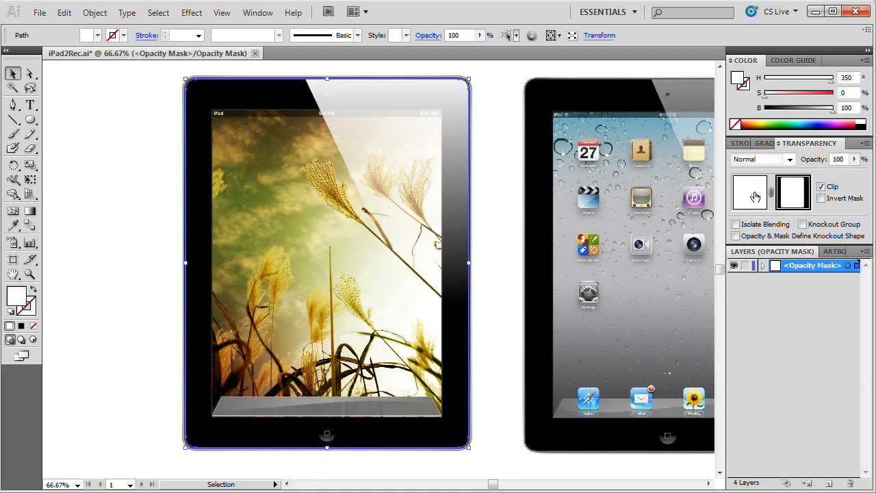
pyautogui.click(754, 197)
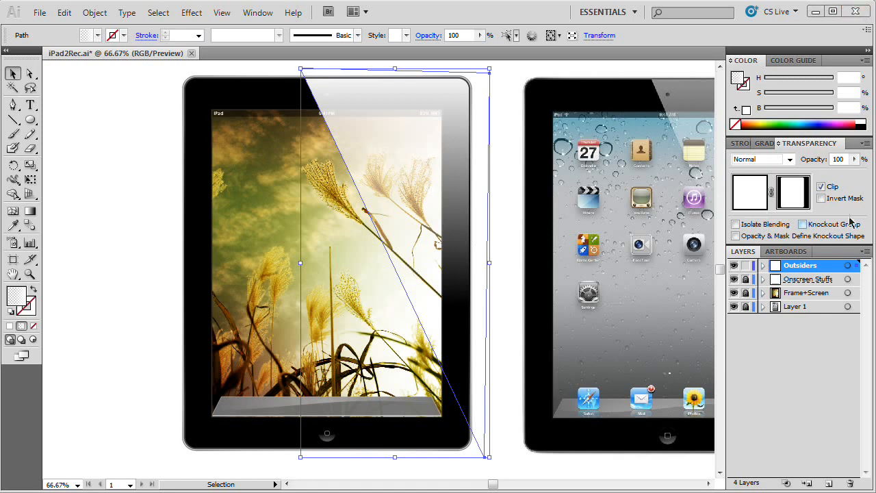
# Step: Set the glare triangle's opacity to 50% and deselect it
pyautogui.moveTo(843, 160); pyautogui.dragTo(789, 167)
pyautogui.write('50')
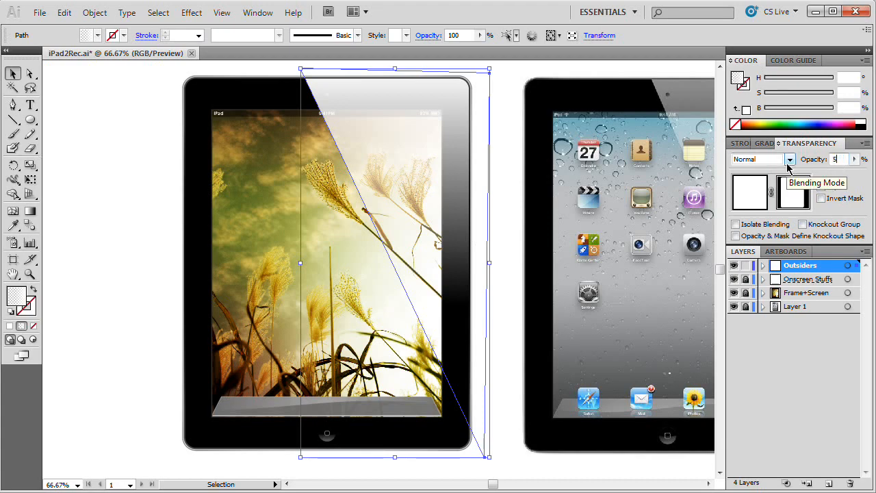
pyautogui.press('Return')
pyautogui.click(139, 201)
pyautogui.press('space')
pyautogui.moveTo(399, 186); pyautogui.dragTo(575, 159)
pyautogui.moveTo(319, 263); pyautogui.dragTo(390, 209)
pyautogui.moveTo(389, 142); pyautogui.dragTo(394, 163)
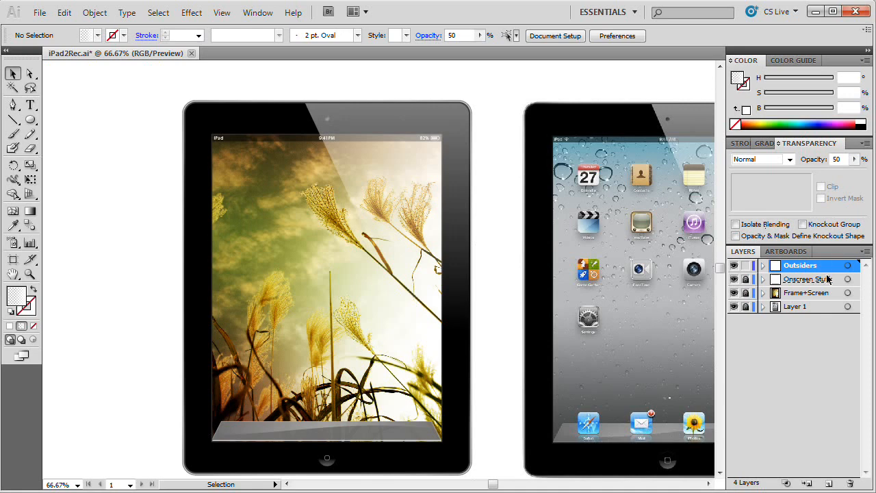
# Step: Move the camera lens path above the glare path in the Outsiders layer's stacking order
pyautogui.click(763, 266)
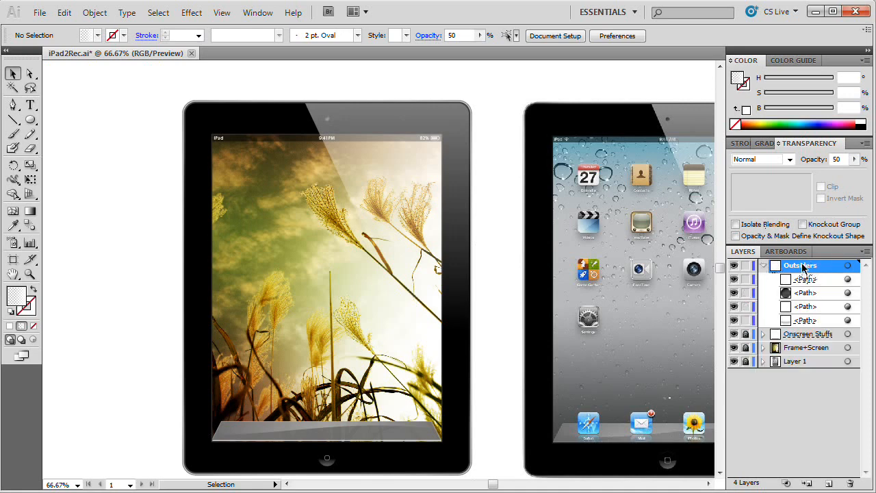
pyautogui.click(847, 292)
pyautogui.click(815, 295)
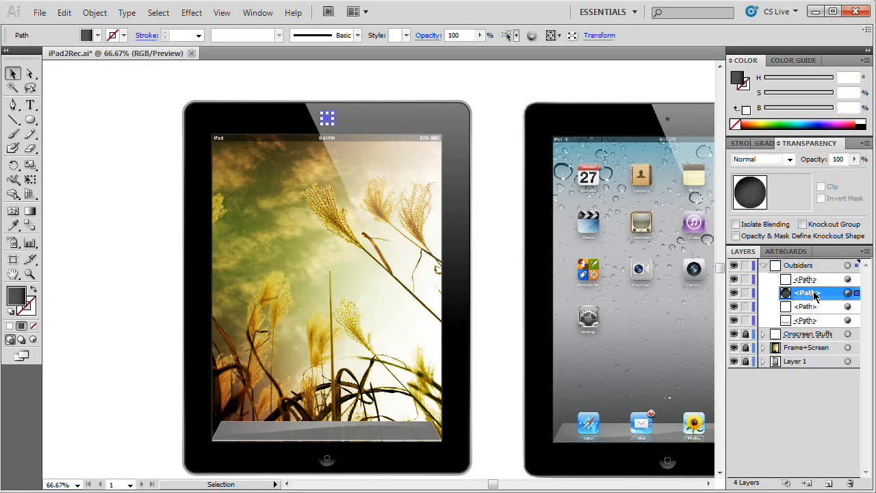
pyautogui.moveTo(814, 295); pyautogui.dragTo(815, 278)
pyautogui.click(473, 87)
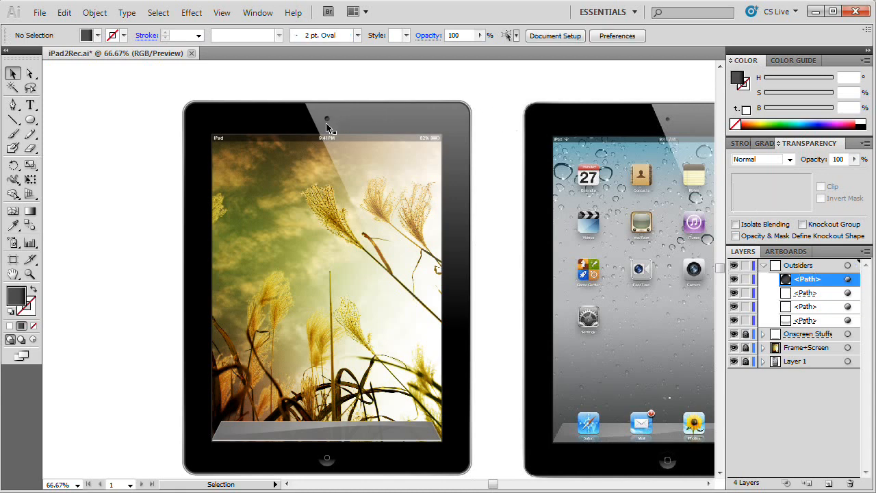
# Step: Scale the camera lens circle down slightly about its center
pyautogui.press('z')
pyautogui.click(344, 116)
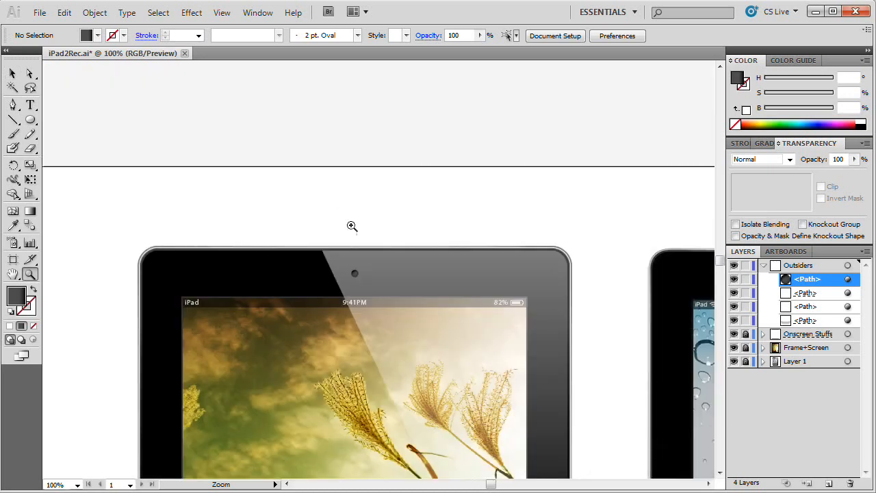
pyautogui.click(373, 284)
pyautogui.click(378, 322)
pyautogui.click(405, 283)
pyautogui.press('v')
pyautogui.click(378, 190)
pyautogui.moveTo(387, 198); pyautogui.dragTo(385, 196)
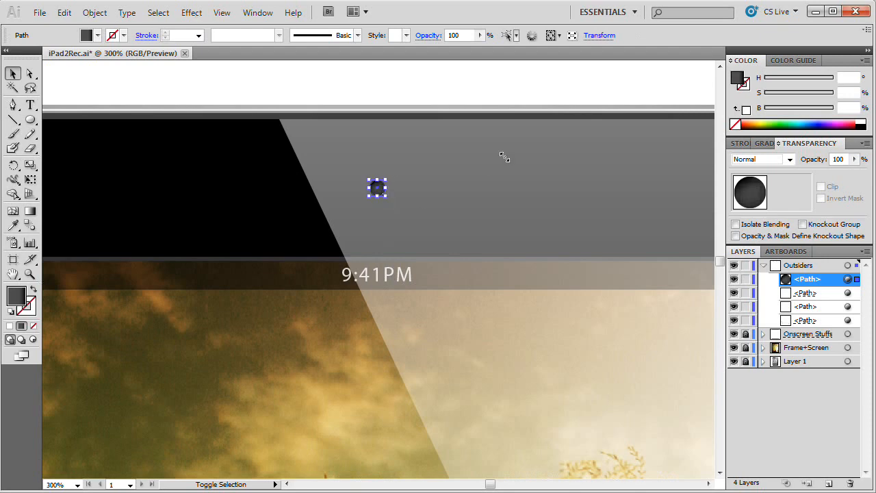
pyautogui.click(504, 157)
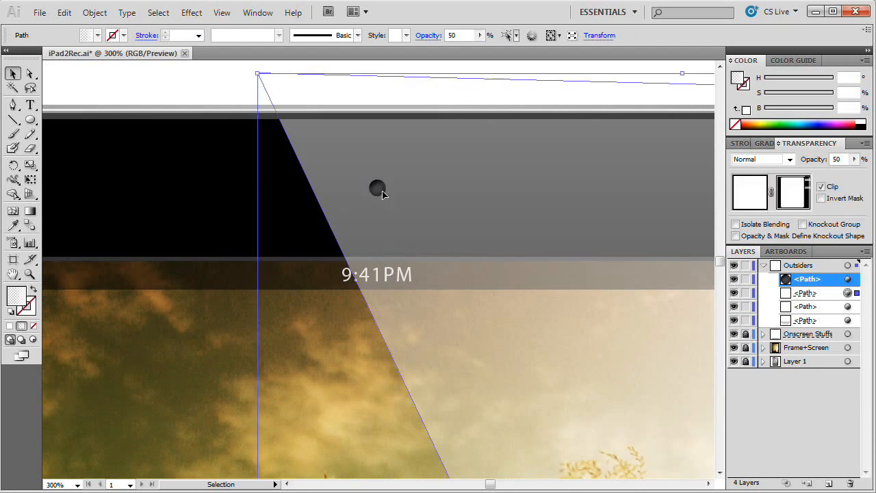
# Step: Edit the camera lens circle's Inner Glow effect to use a 2 px blur
pyautogui.click(383, 194)
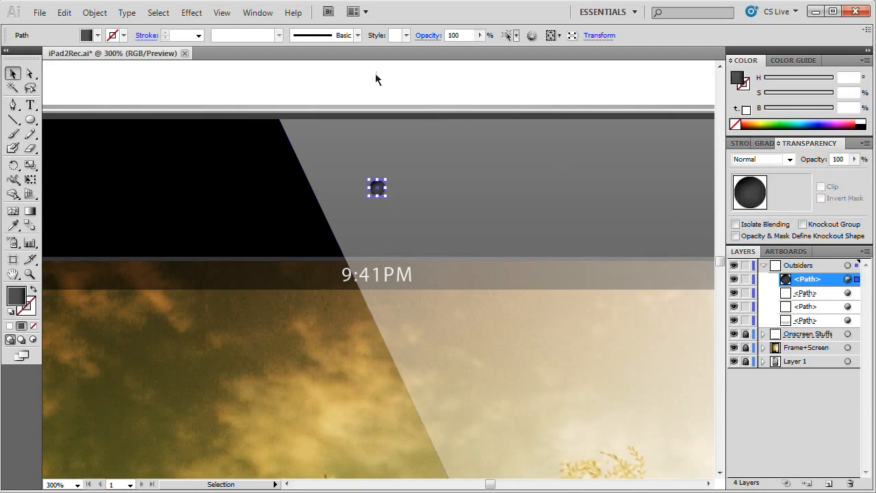
pyautogui.click(256, 14)
pyautogui.click(307, 177)
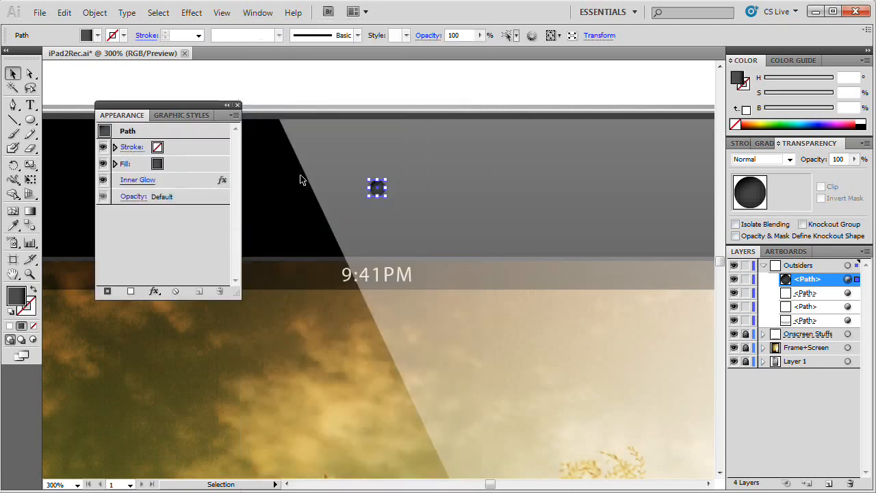
pyautogui.click(137, 180)
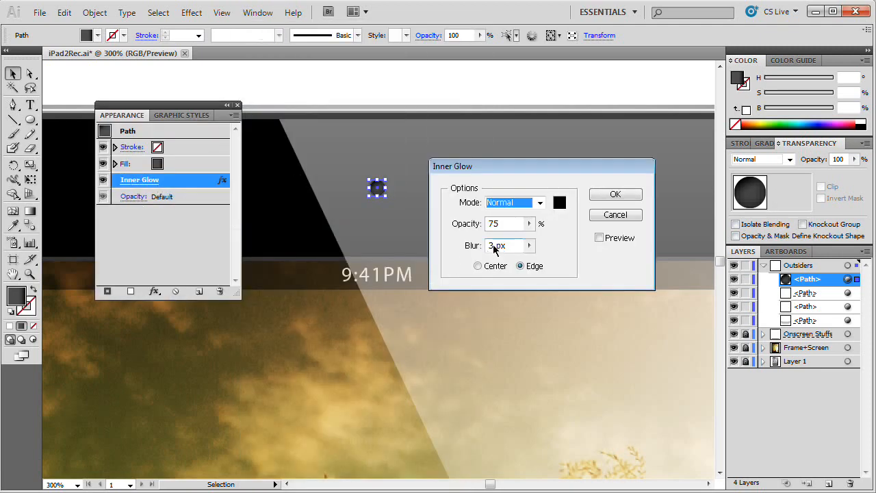
pyautogui.moveTo(495, 245); pyautogui.dragTo(460, 245)
pyautogui.write('2')
pyautogui.click(599, 237)
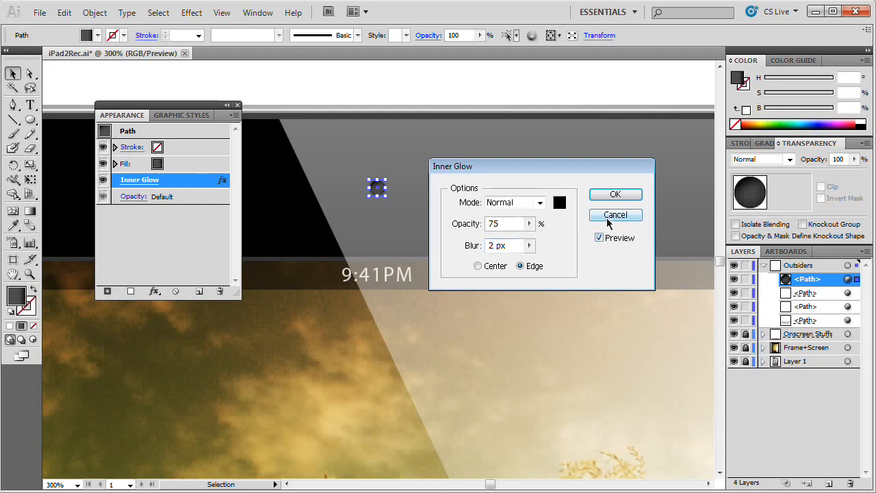
pyautogui.click(615, 194)
pyautogui.click(237, 105)
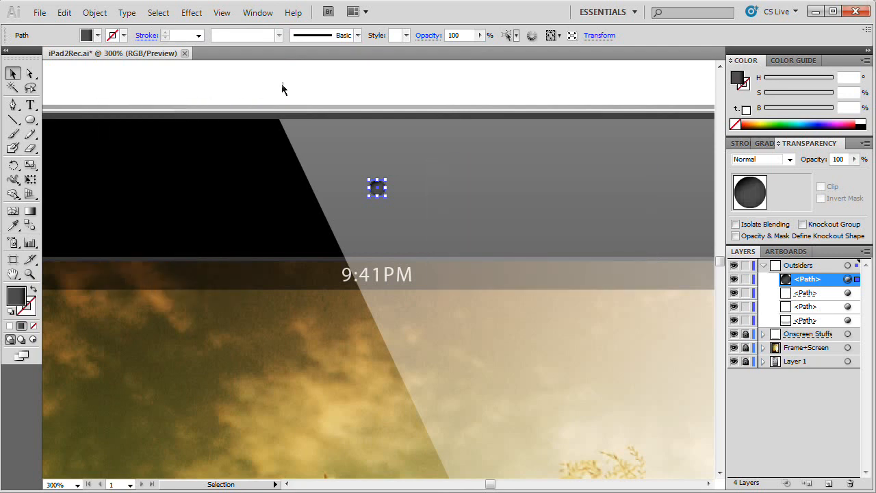
pyautogui.click(281, 88)
pyautogui.click(134, 107)
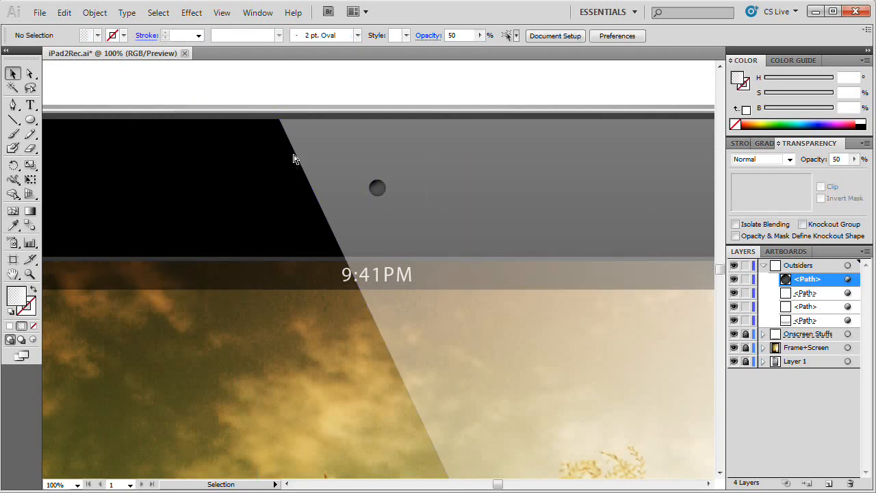
# Step: Collapse the Outsiders layer and add a new layer directly above Layer 1
pyautogui.hotkey('ctrl', '0')
pyautogui.hotkey('ctrl', '-')
pyautogui.moveTo(284, 195); pyautogui.dragTo(363, 200)
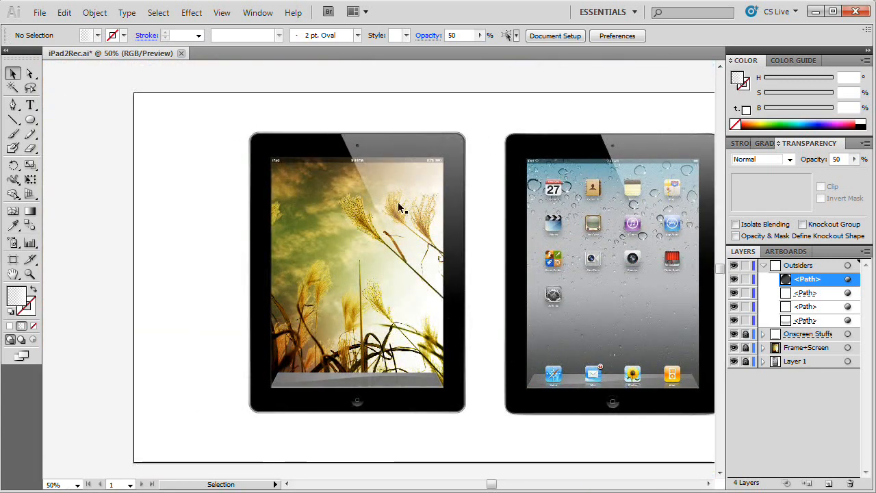
pyautogui.click(763, 266)
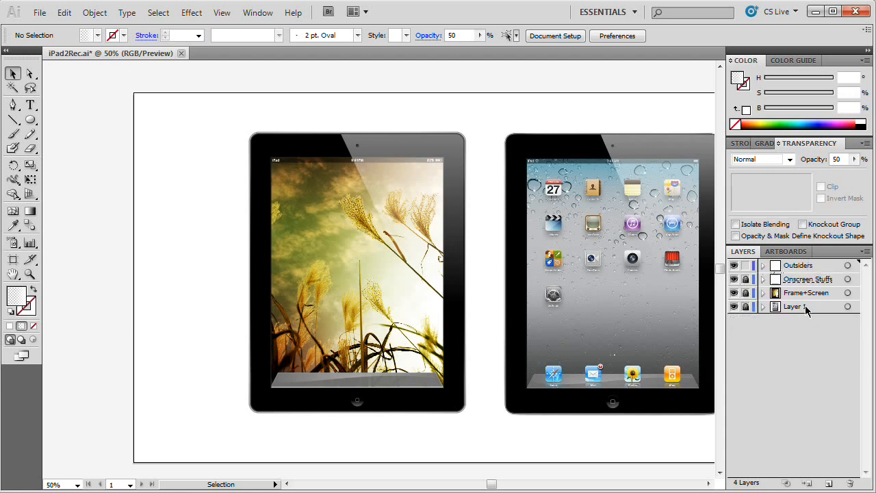
pyautogui.click(806, 310)
pyautogui.click(828, 483)
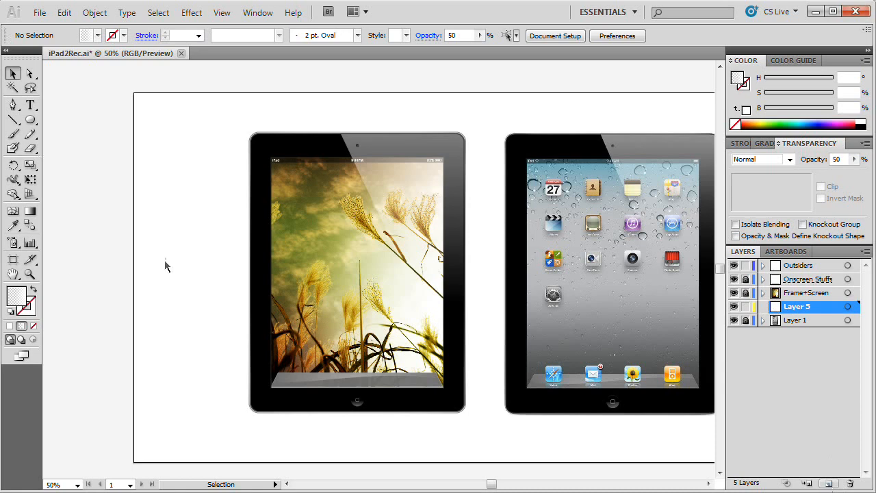
# Step: Draw a very thin, wide ellipse with a solid black fill along the iPad's bottom edge on the new layer
pyautogui.click(30, 119)
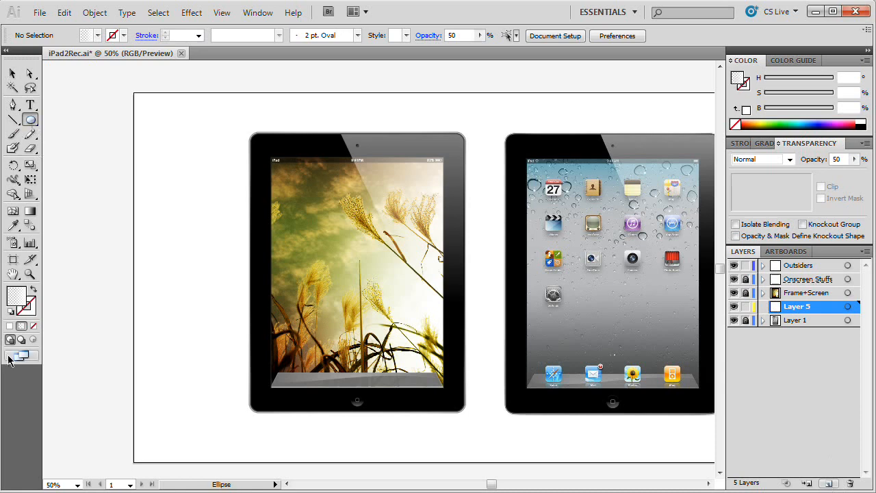
pyautogui.click(10, 325)
pyautogui.doubleClick(17, 295)
pyautogui.moveTo(452, 310); pyautogui.dragTo(456, 342)
pyautogui.click(580, 169)
pyautogui.moveTo(372, 421); pyautogui.dragTo(445, 416)
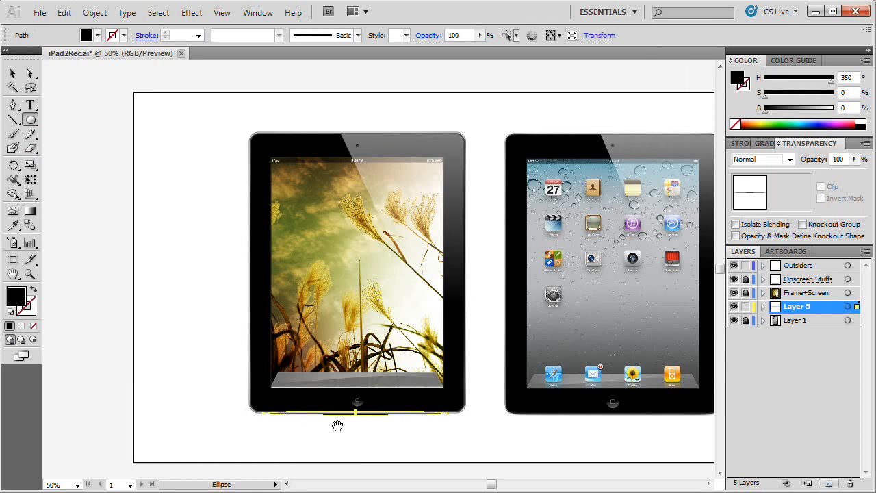
# Step: Move the thin black ellipse down into the empty space below the iPad
pyautogui.hotkey('ctrl', 'space')
pyautogui.click(353, 417)
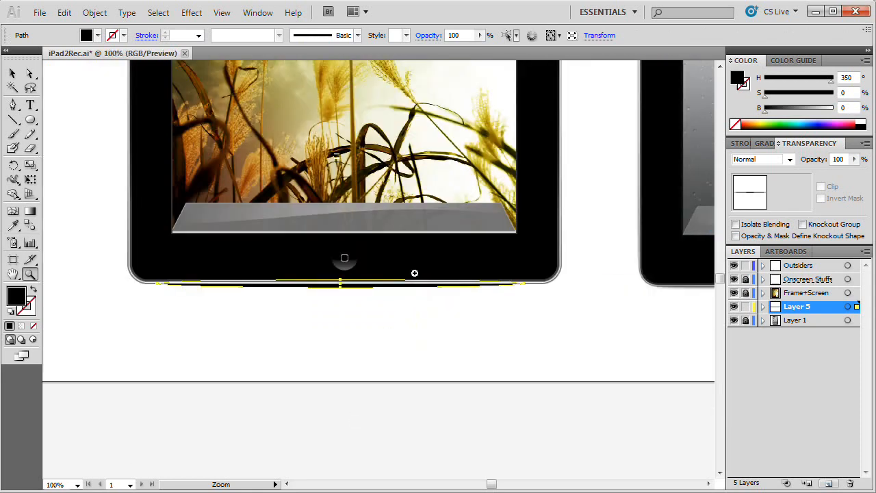
pyautogui.click(415, 273)
pyautogui.press('v')
pyautogui.moveTo(334, 290); pyautogui.dragTo(344, 368)
pyautogui.press('space')
pyautogui.moveTo(394, 415); pyautogui.dragTo(492, 414)
pyautogui.click(439, 407)
# Step: Apply a Gaussian Blur with a 5 pixel radius to the thin black ellipse
pyautogui.click(384, 362)
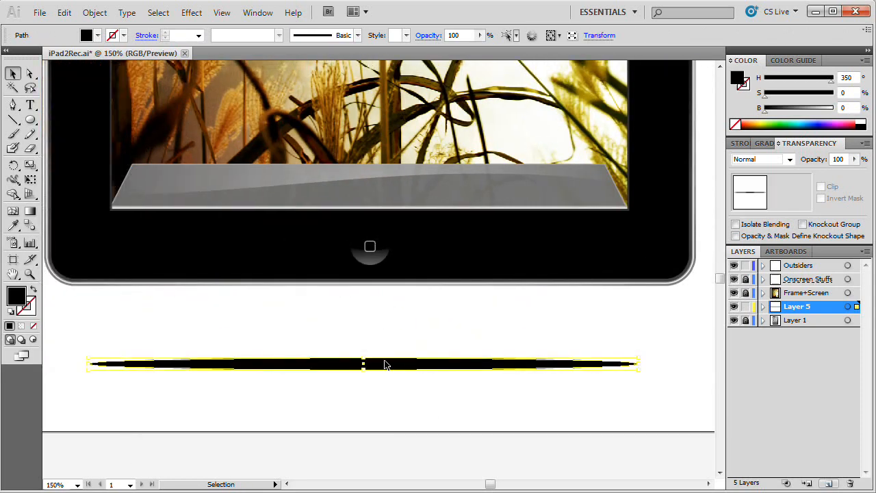
pyautogui.click(189, 14)
pyautogui.moveTo(265, 241)
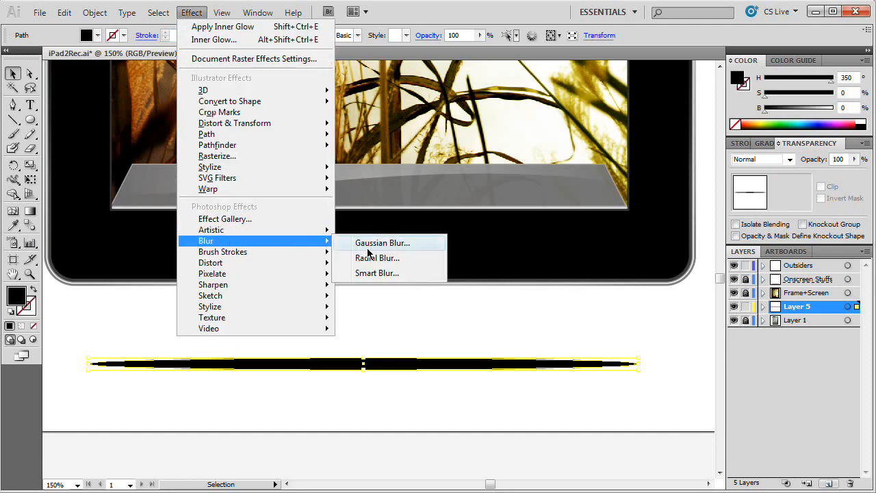
pyautogui.click(370, 245)
pyautogui.moveTo(647, 232); pyautogui.dragTo(445, 132)
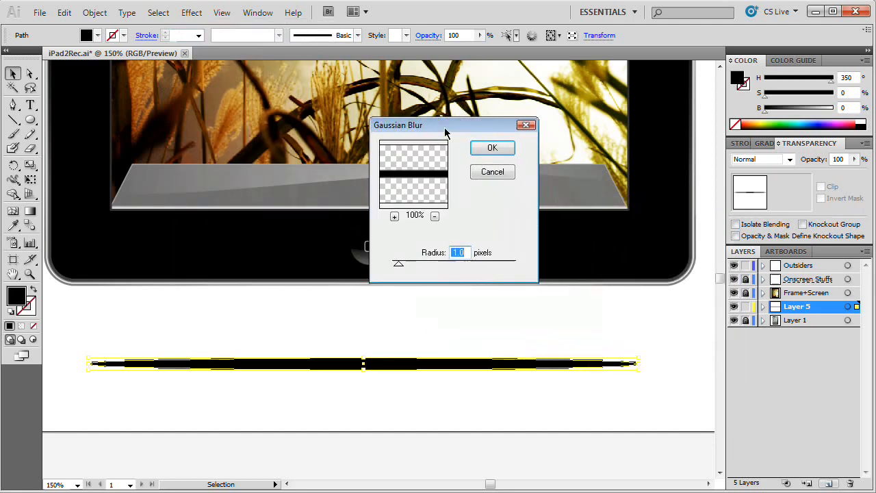
pyautogui.write('5')
pyautogui.click(483, 149)
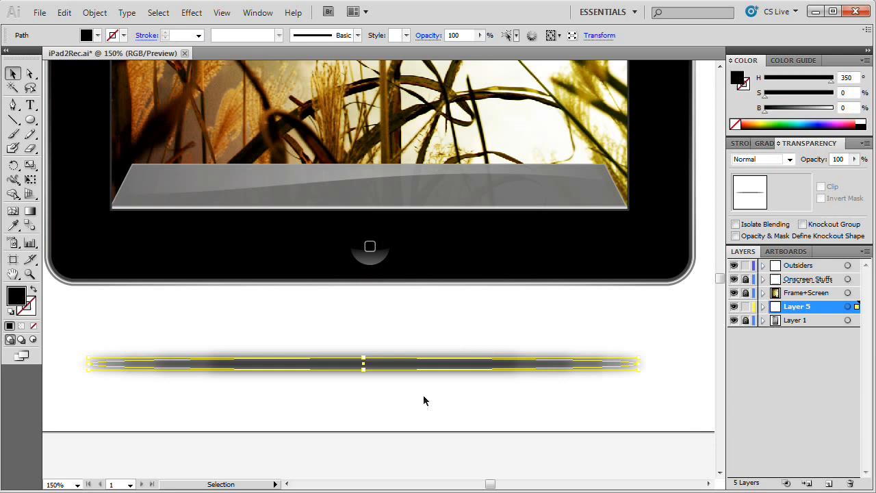
# Step: Move the blurred ellipse up so it sits behind the iPad's bottom edge as a shadow, and deselect it
pyautogui.moveTo(391, 365); pyautogui.dragTo(390, 296)
pyautogui.click(342, 379)
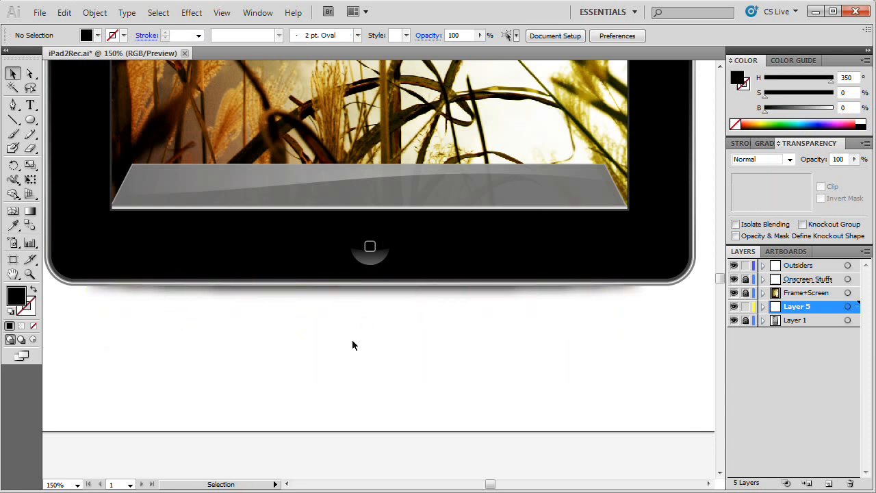
pyautogui.press('ctrl')
pyautogui.hotkey('ctrl', '-')
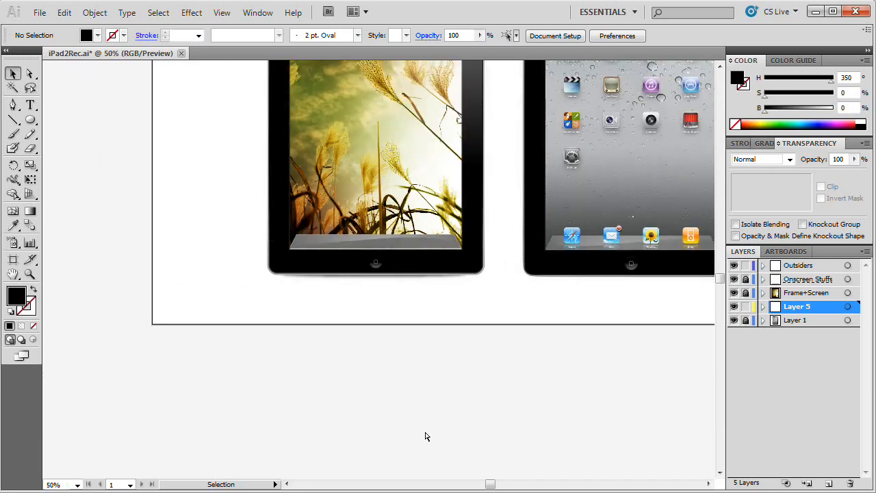
pyautogui.moveTo(475, 219); pyautogui.dragTo(475, 344)
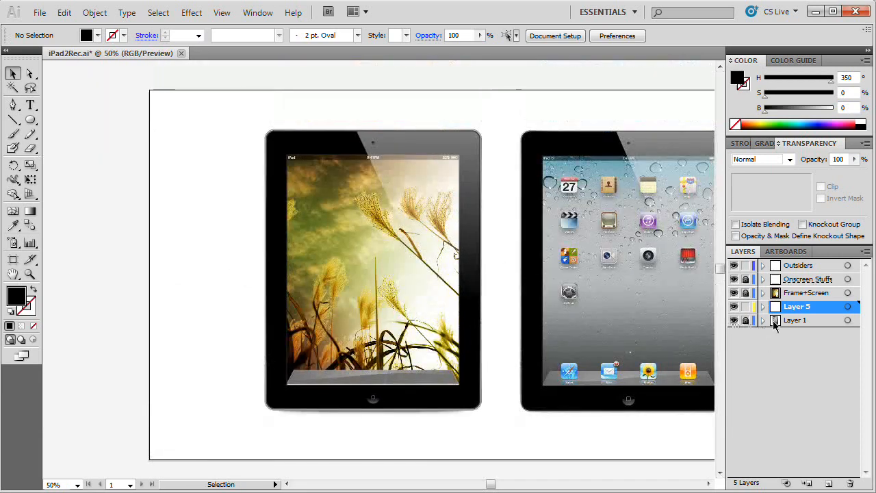
# Step: Hide Layer 1 so the reference iPad image is out of the artwork
pyautogui.click(734, 320)
pyautogui.moveTo(480, 286); pyautogui.dragTo(456, 280)
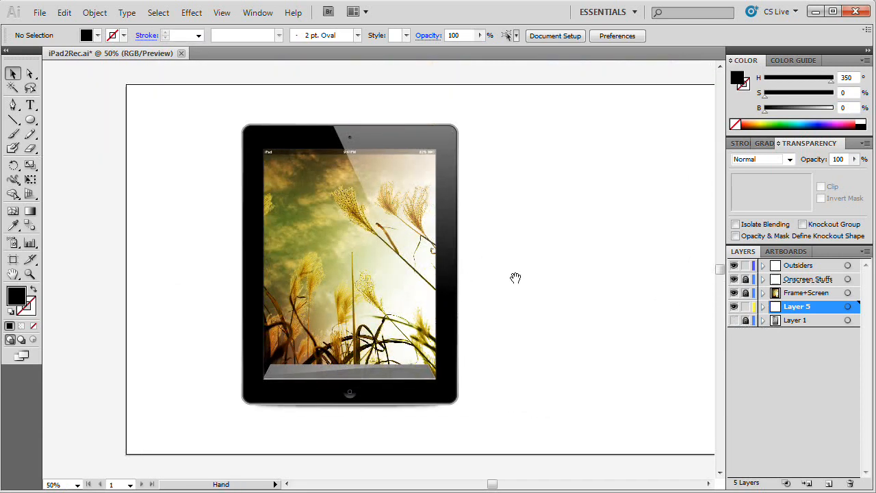
pyautogui.moveTo(514, 275); pyautogui.dragTo(500, 287)
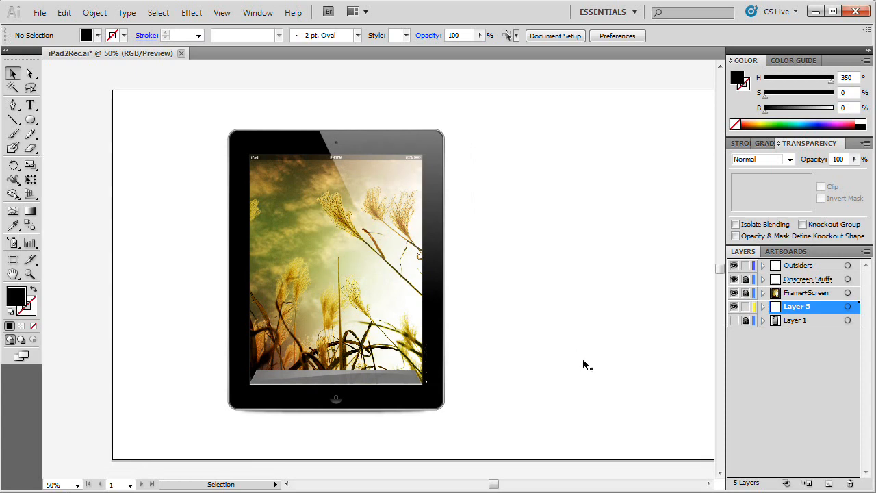